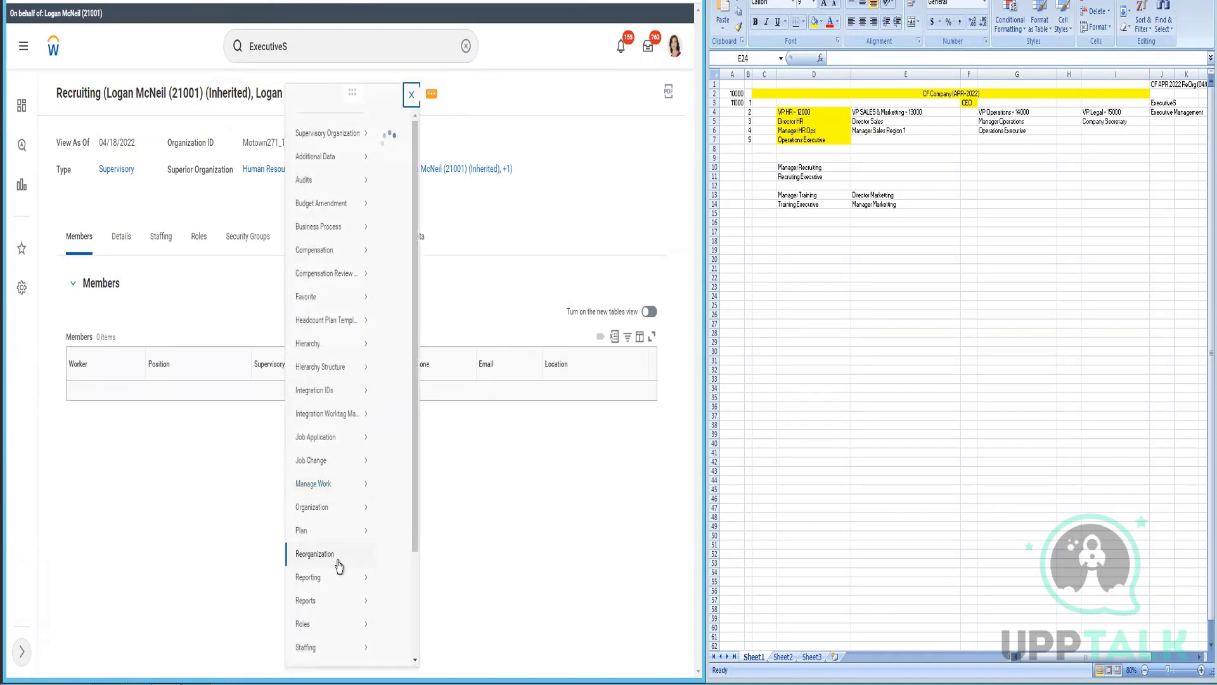
- Divide the Recruiting organization with an effective date of 04/01/2022
mouse_move(339, 563)
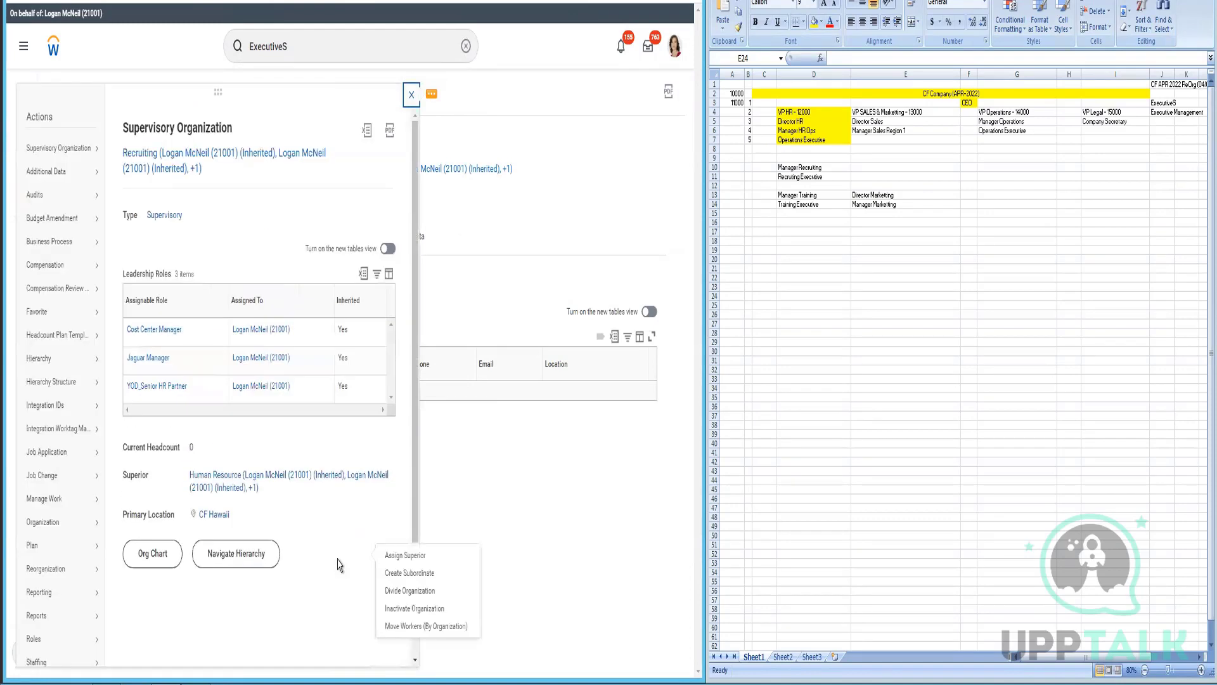
click(413, 592)
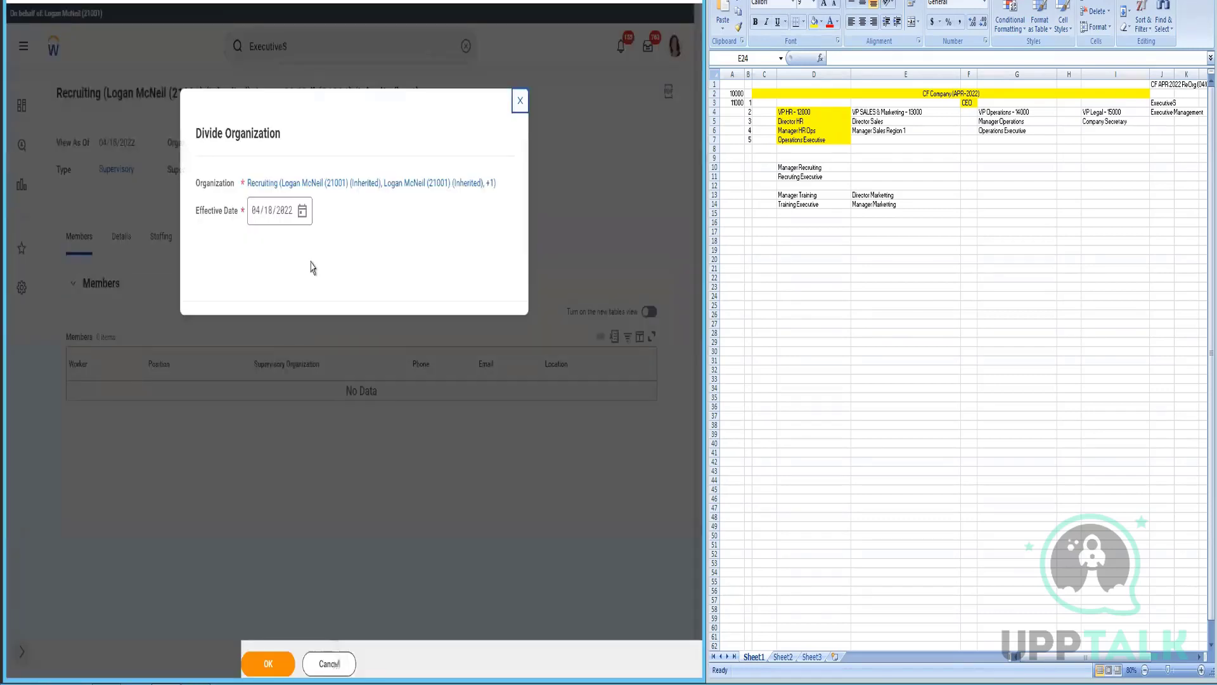
click(302, 211)
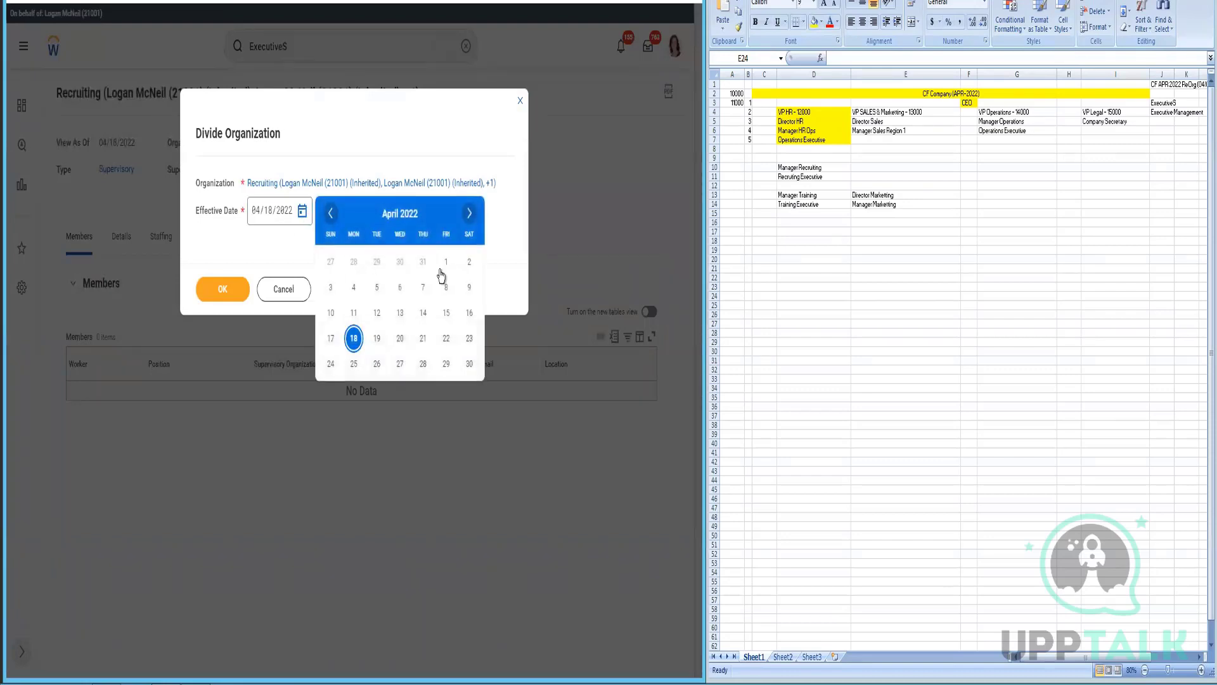
click(446, 262)
click(238, 289)
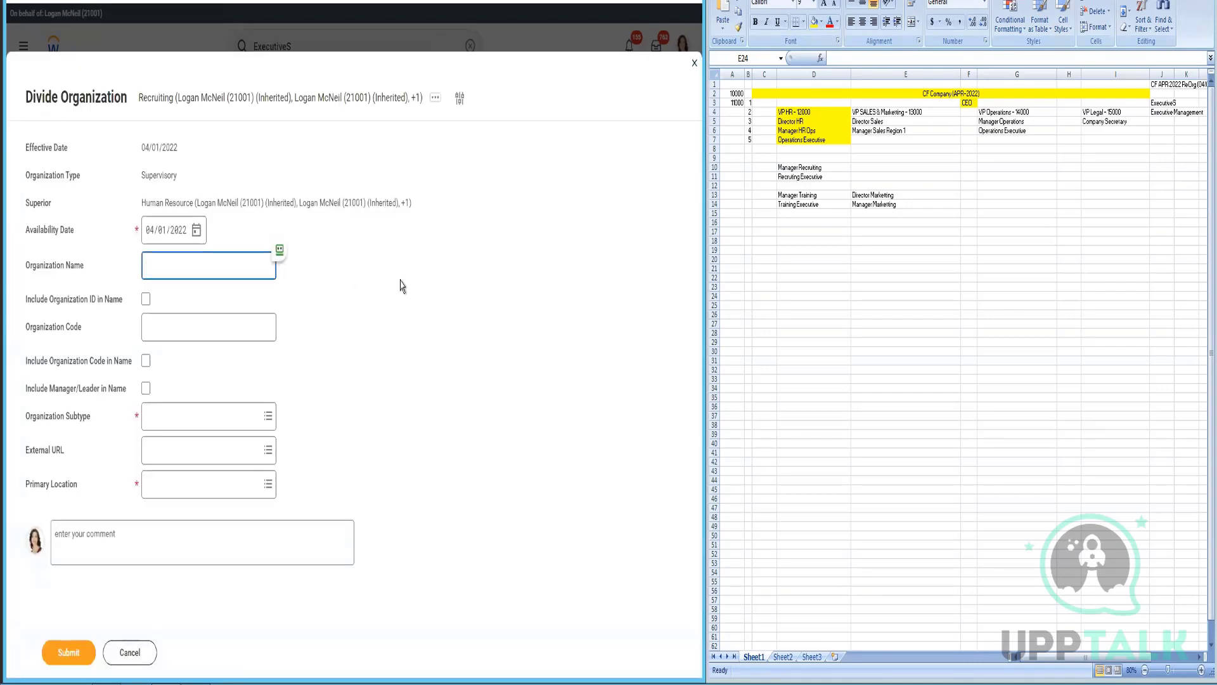
- Submit a new 'Training' Department organization with manager in its name, primary location CF Hawaii
text(Training)
click(212, 413)
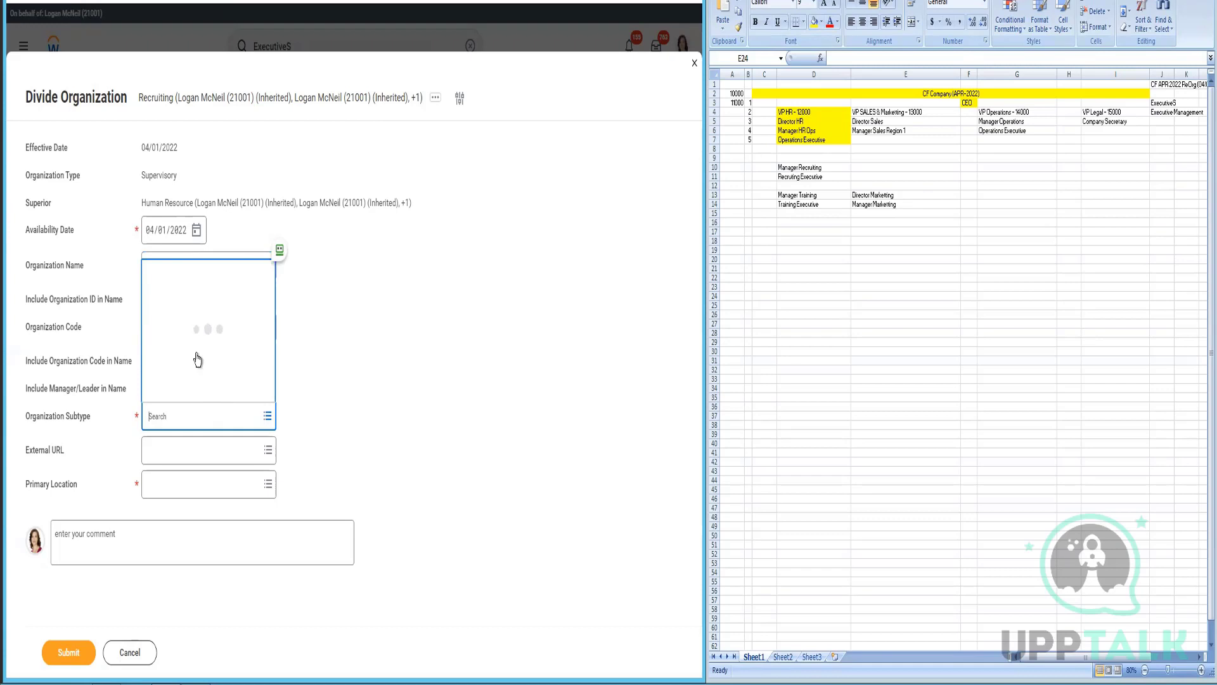
click(200, 315)
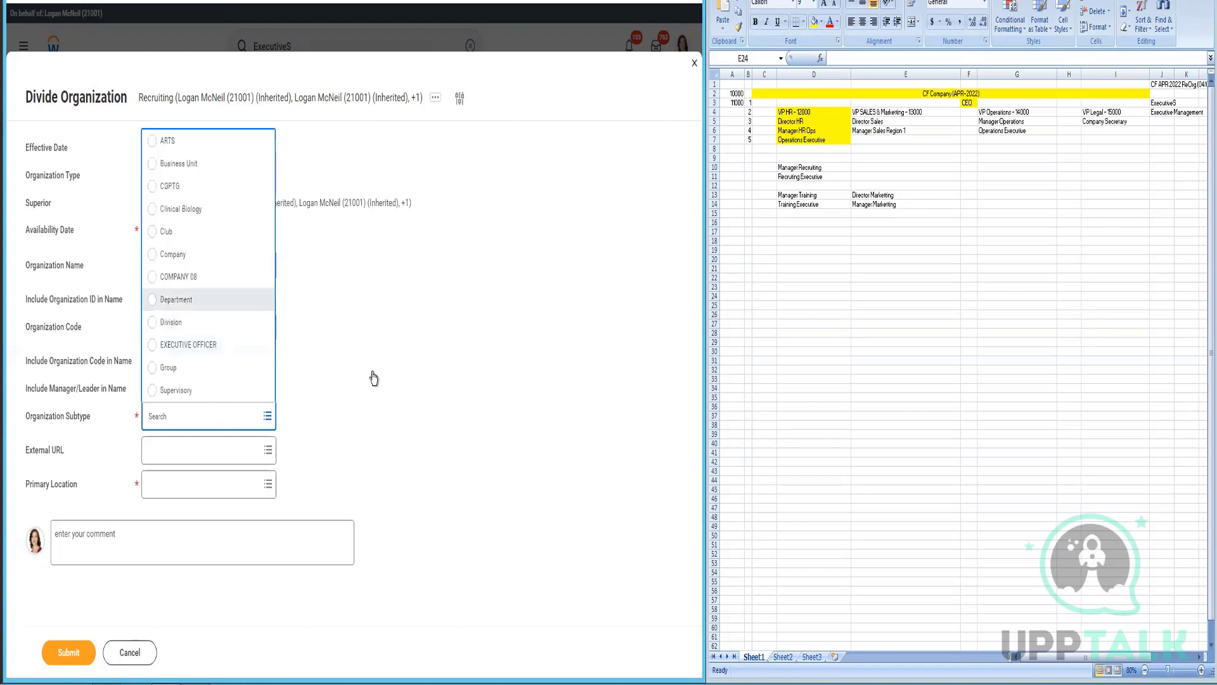
click(146, 389)
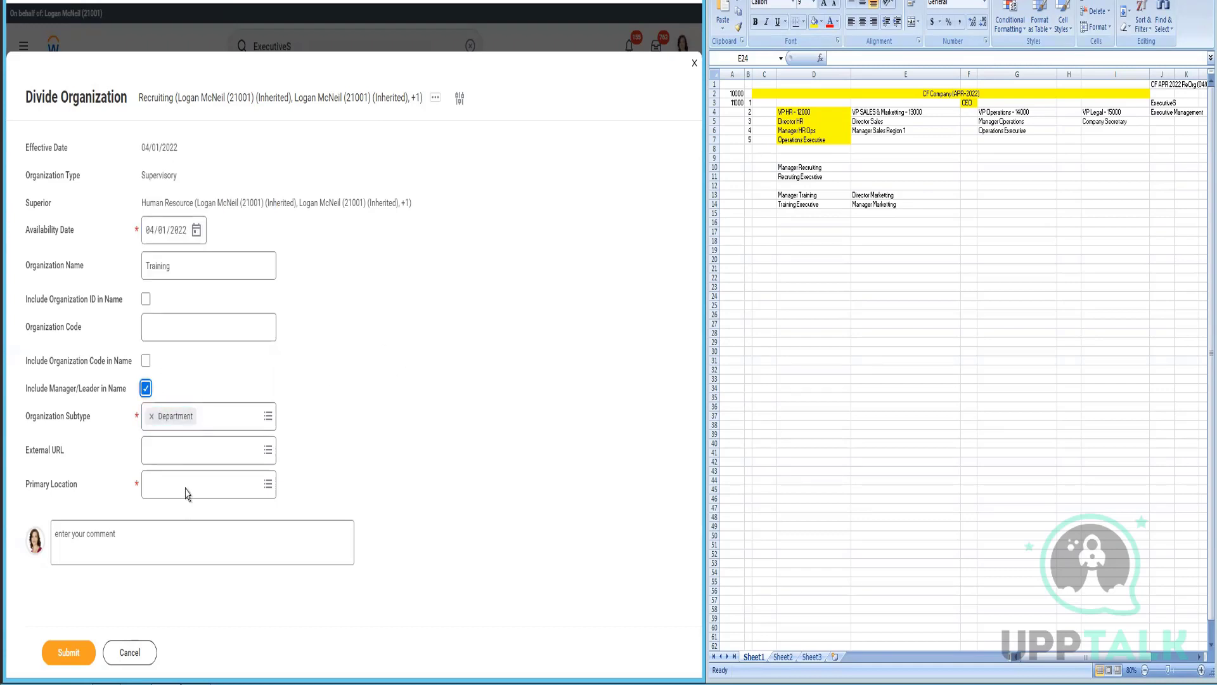
click(187, 492)
text(CF Hawaii)
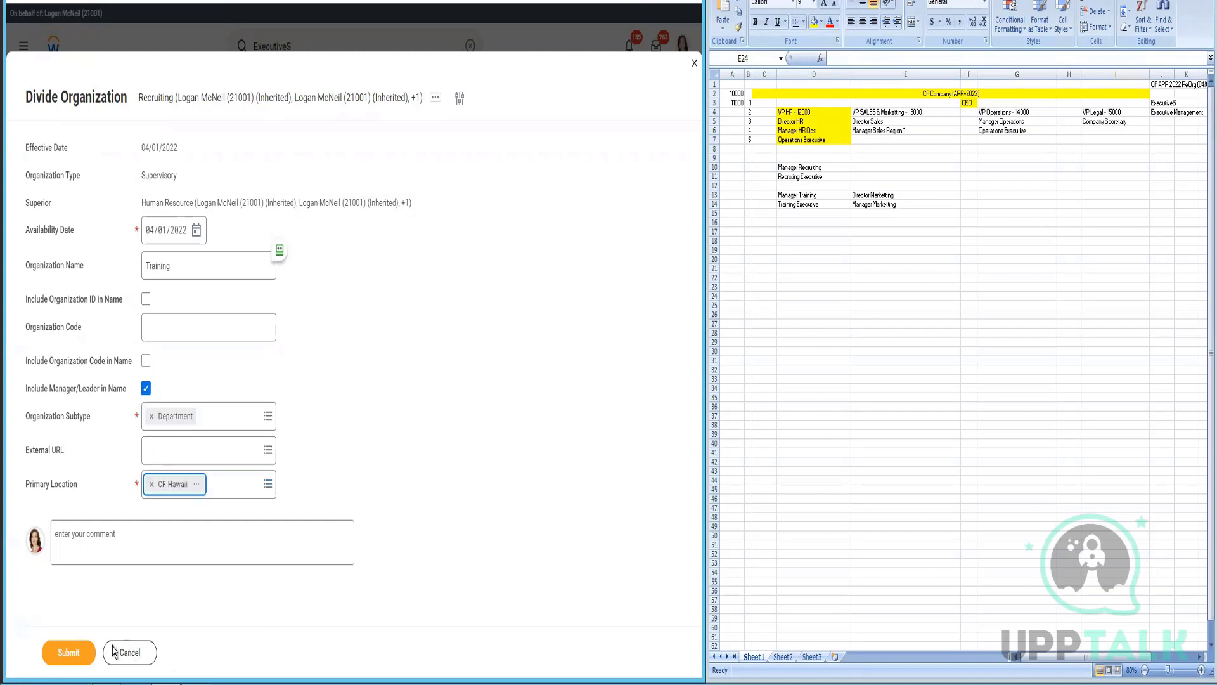
click(69, 653)
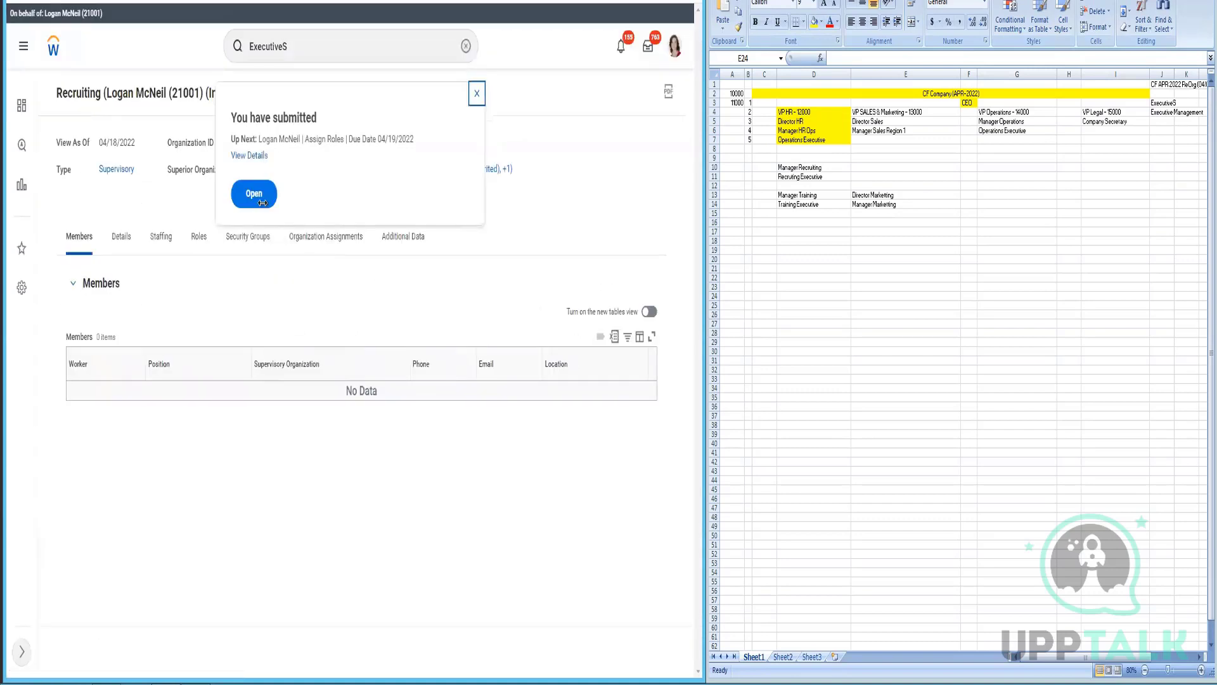
- Open the Assign Roles task for Training, waiting through the unresponsive page prompt
click(254, 194)
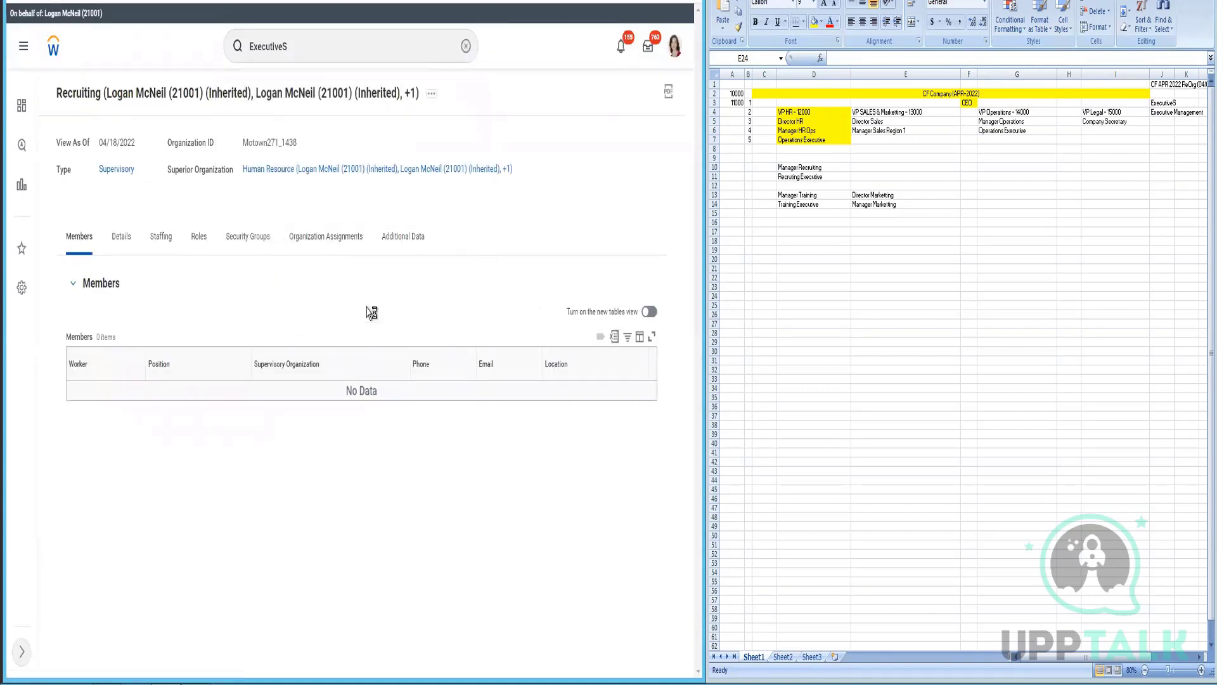
click(195, 240)
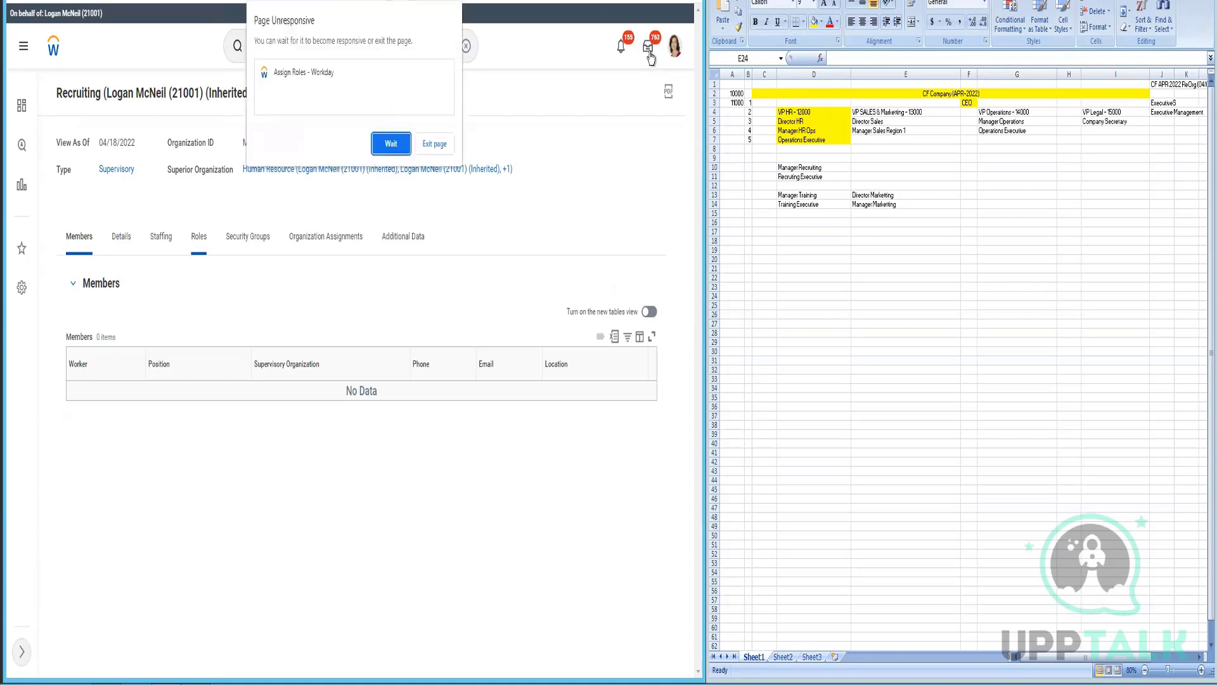
click(391, 144)
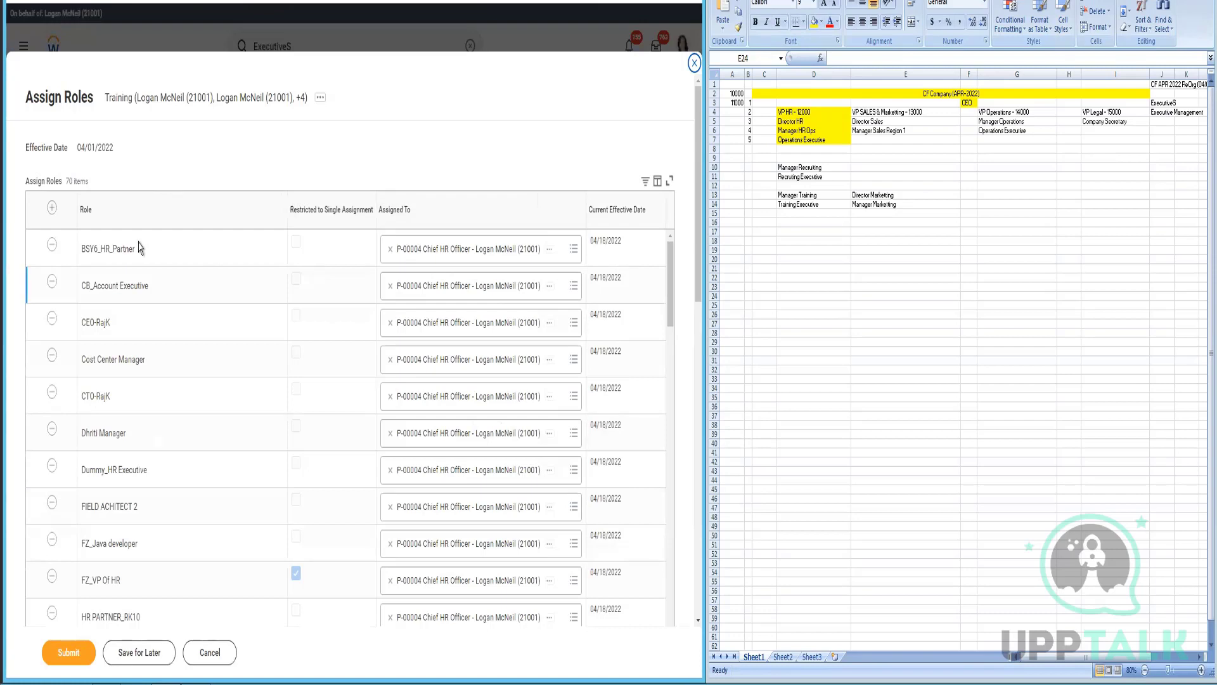
- Add two role rows to the Assign Roles grid and set one to Manager
click(53, 211)
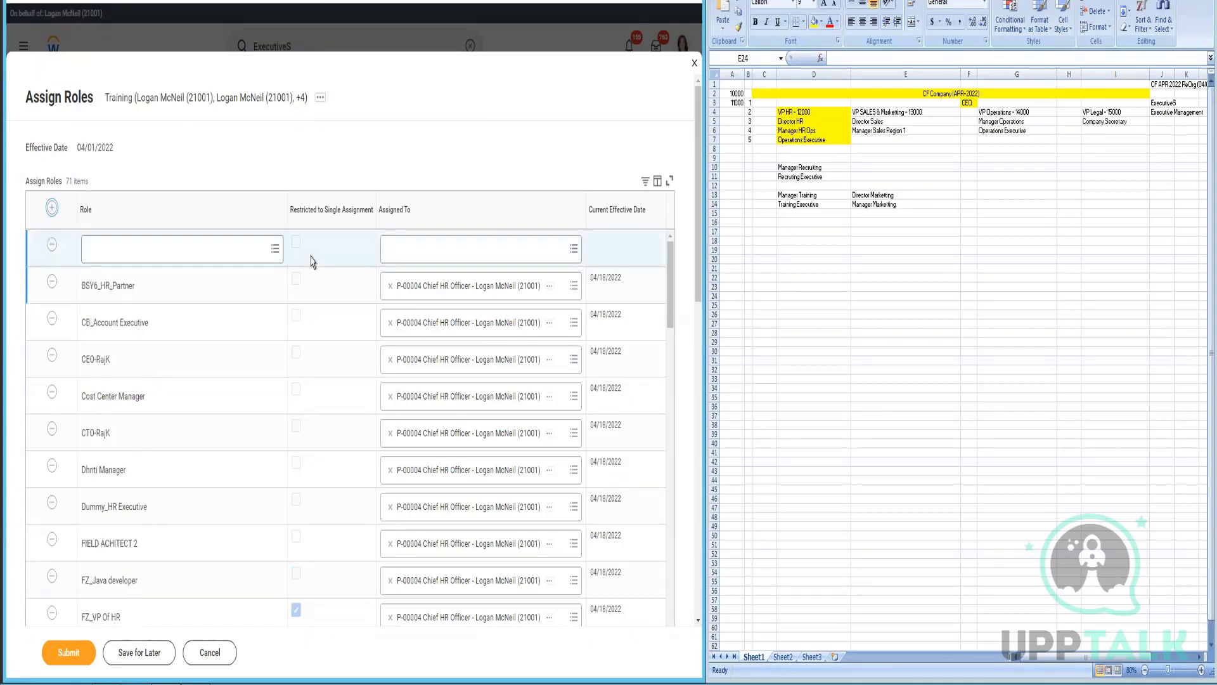
click(228, 256)
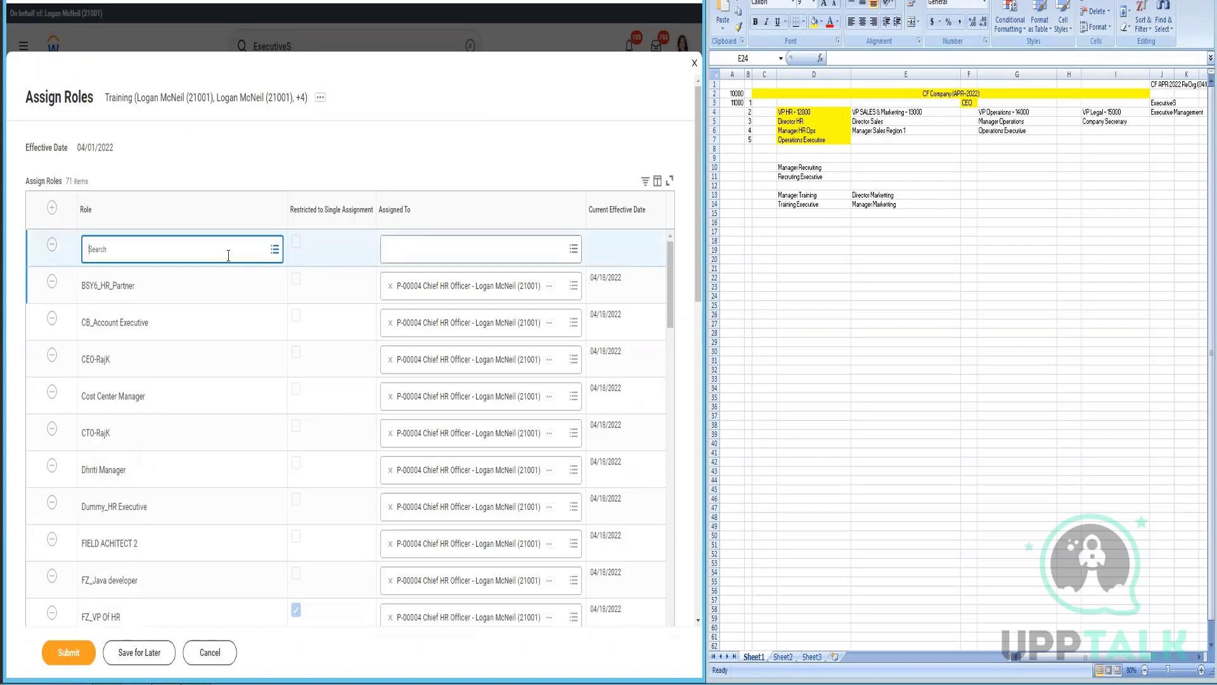
text(manager)
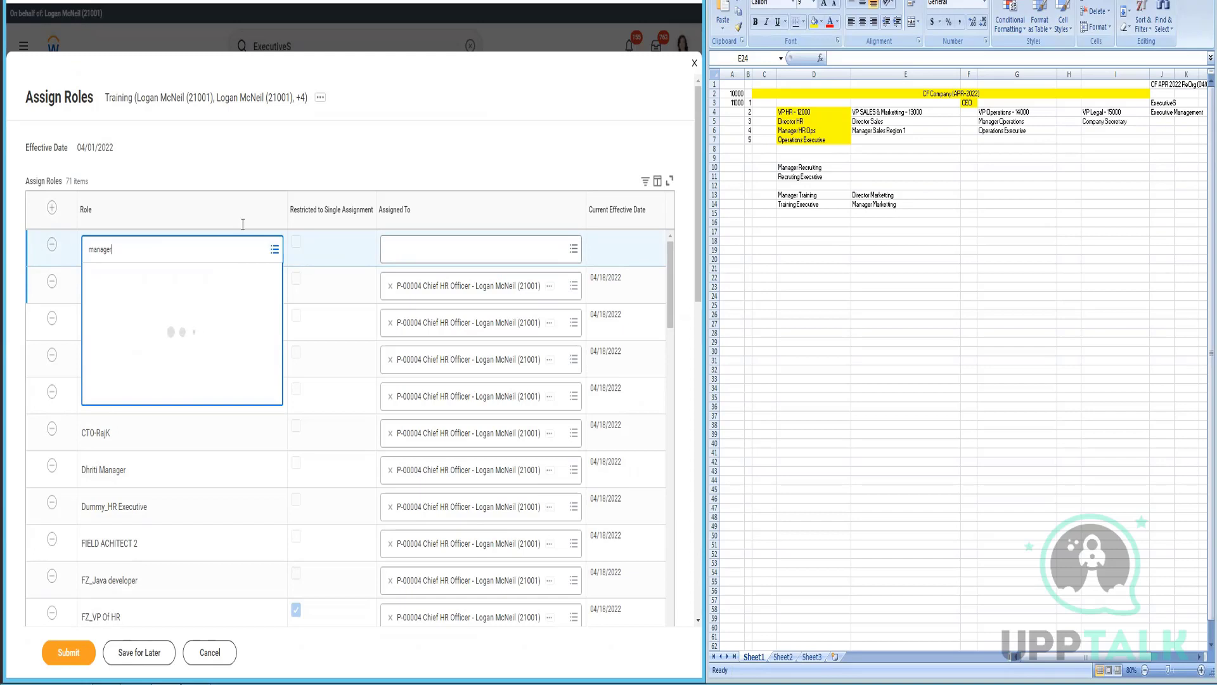
key(Return)
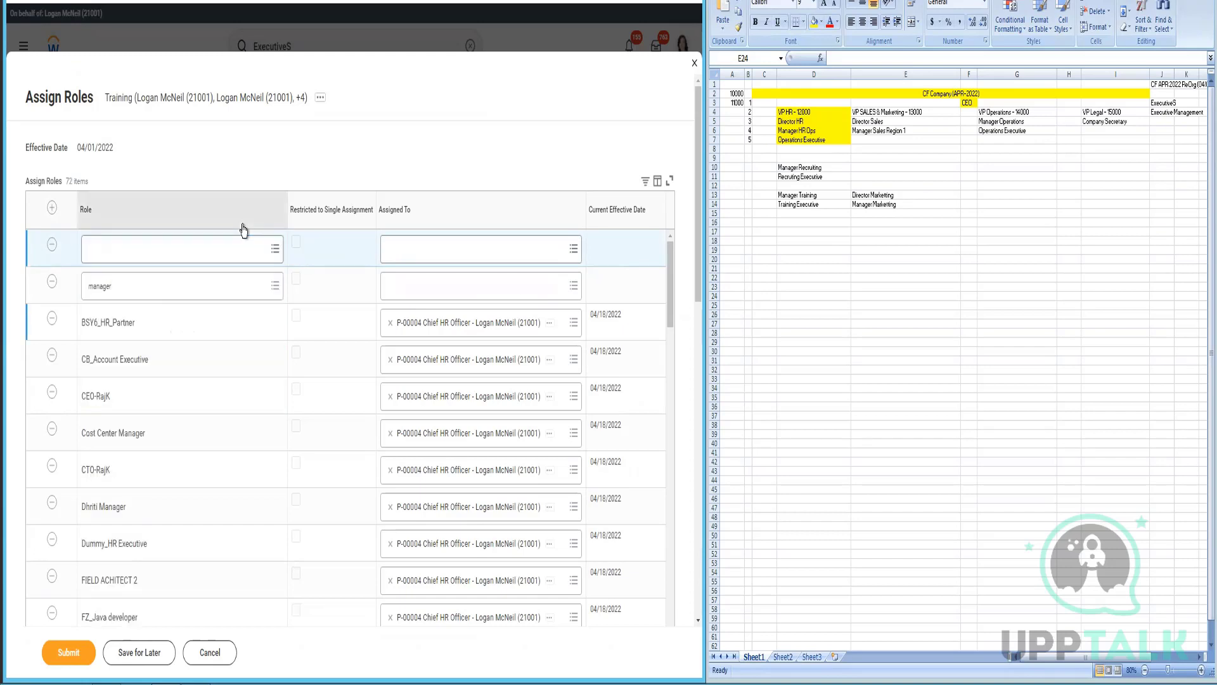
click(208, 286)
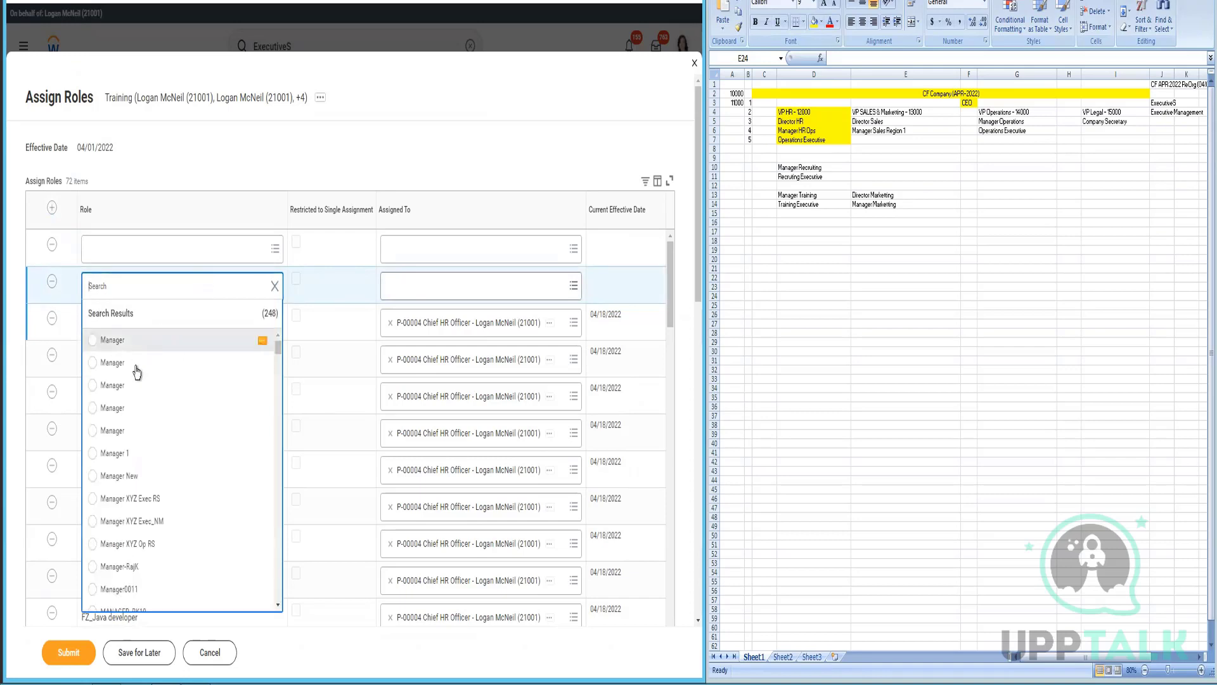
click(260, 432)
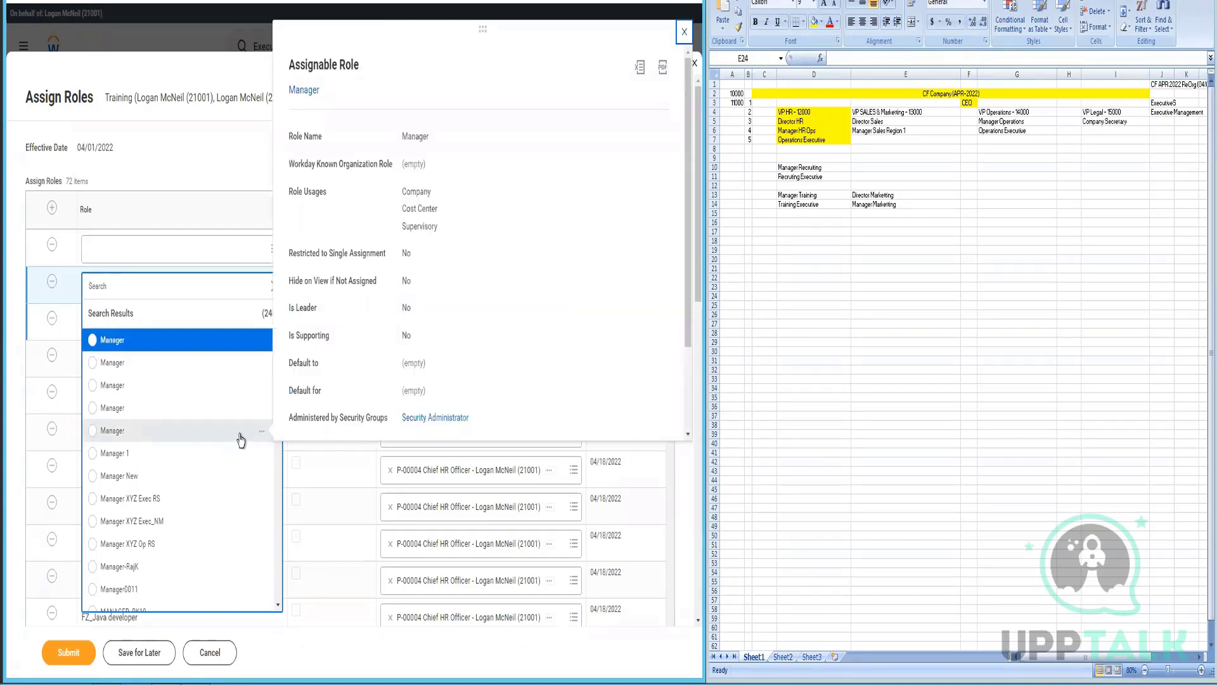
click(177, 255)
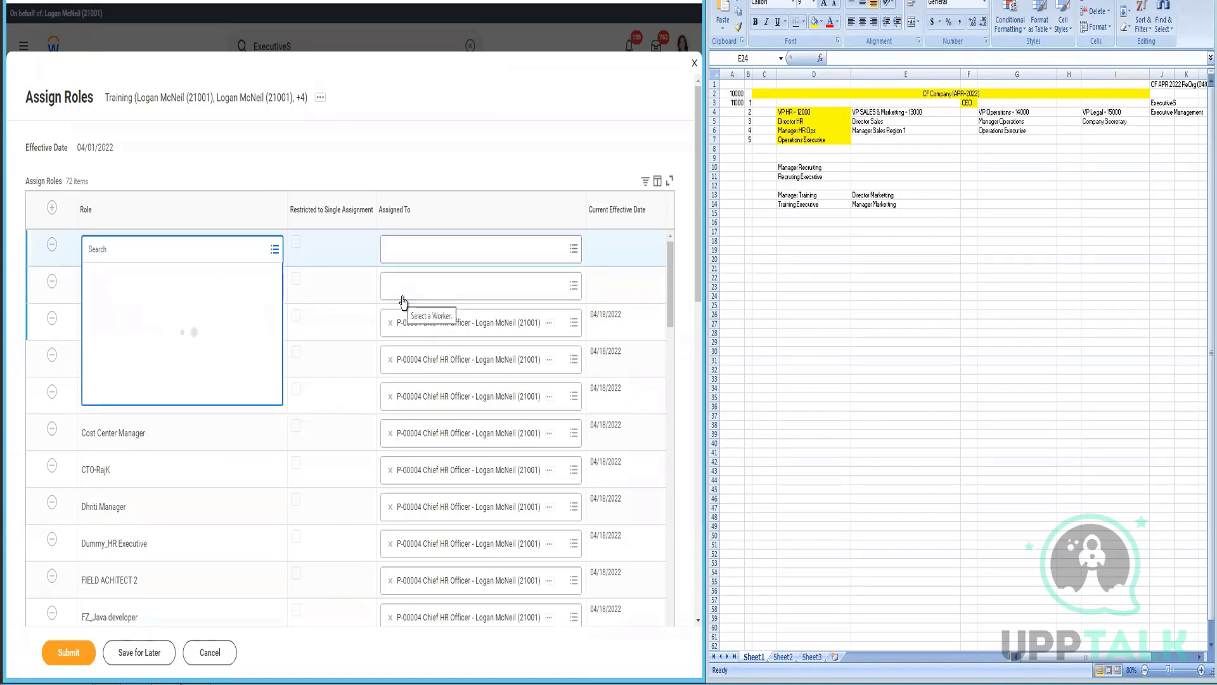
- Set the first row to HR Partner and assign the P-00004 Chief HR Officer position
text(HR Partner)
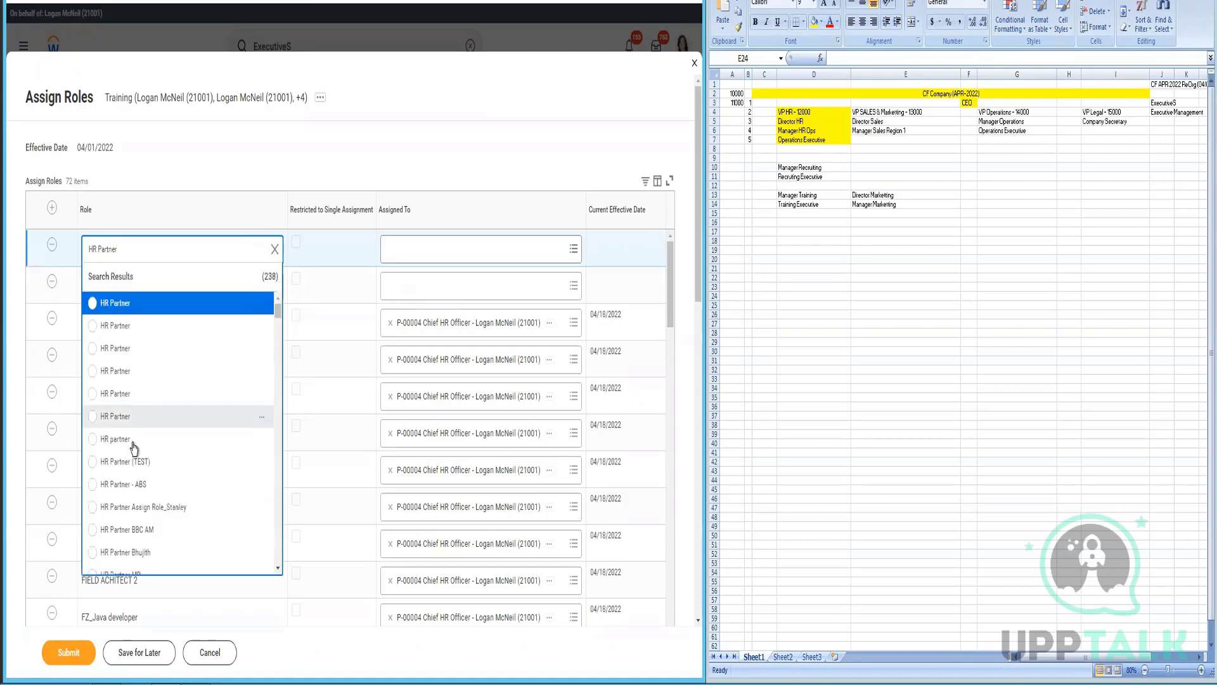
click(261, 417)
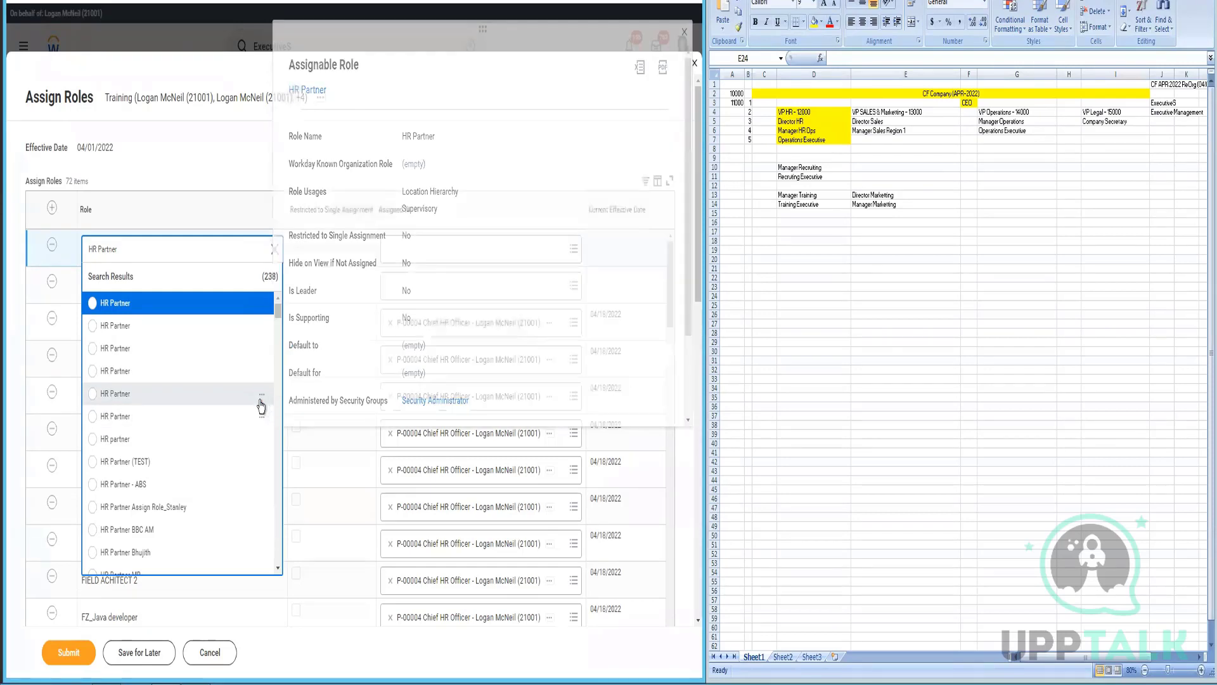
click(260, 404)
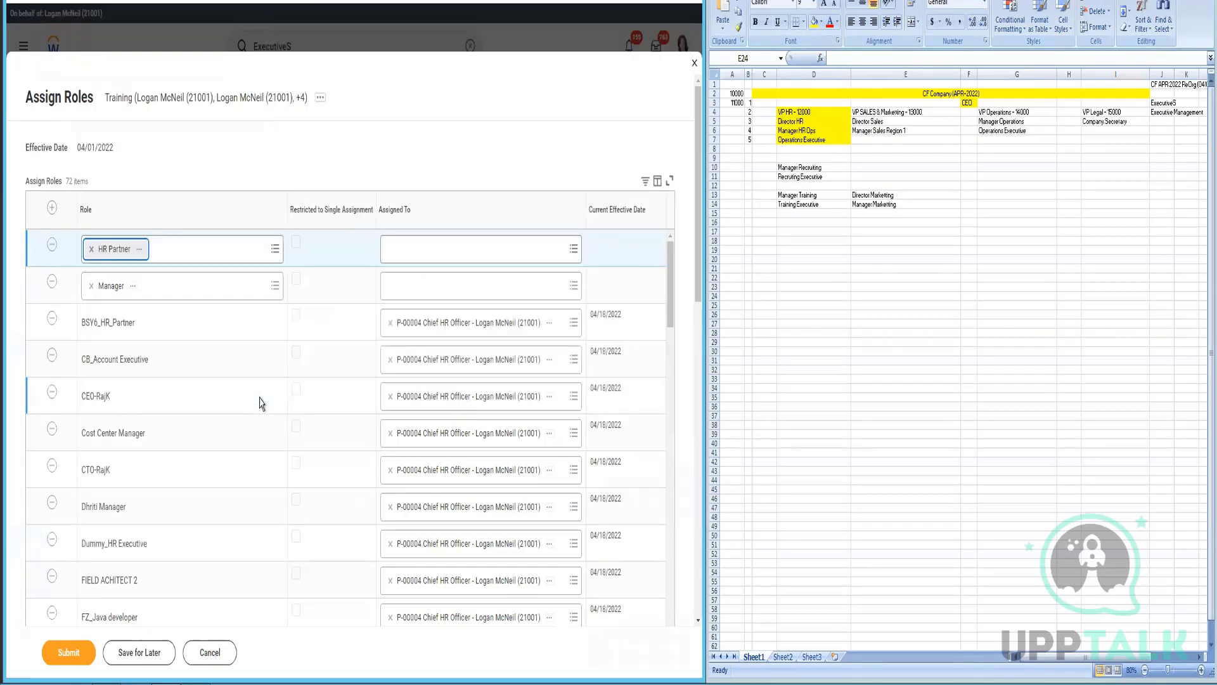
click(441, 256)
text(logan)
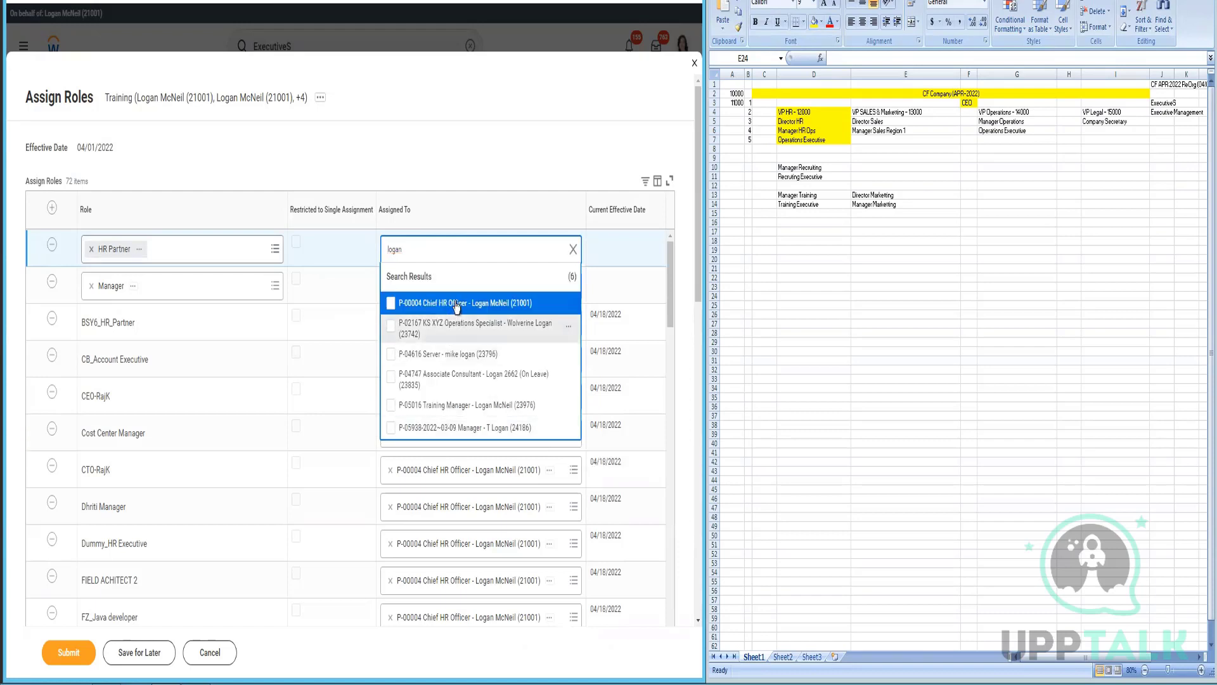
click(449, 304)
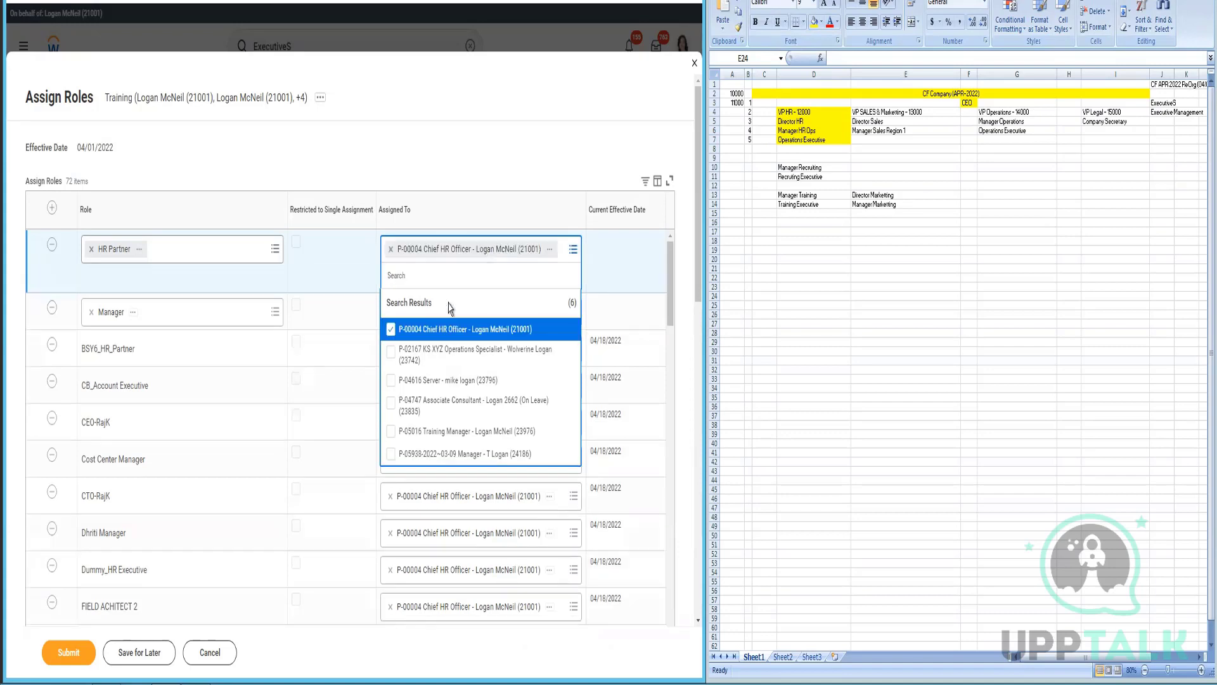
click(600, 325)
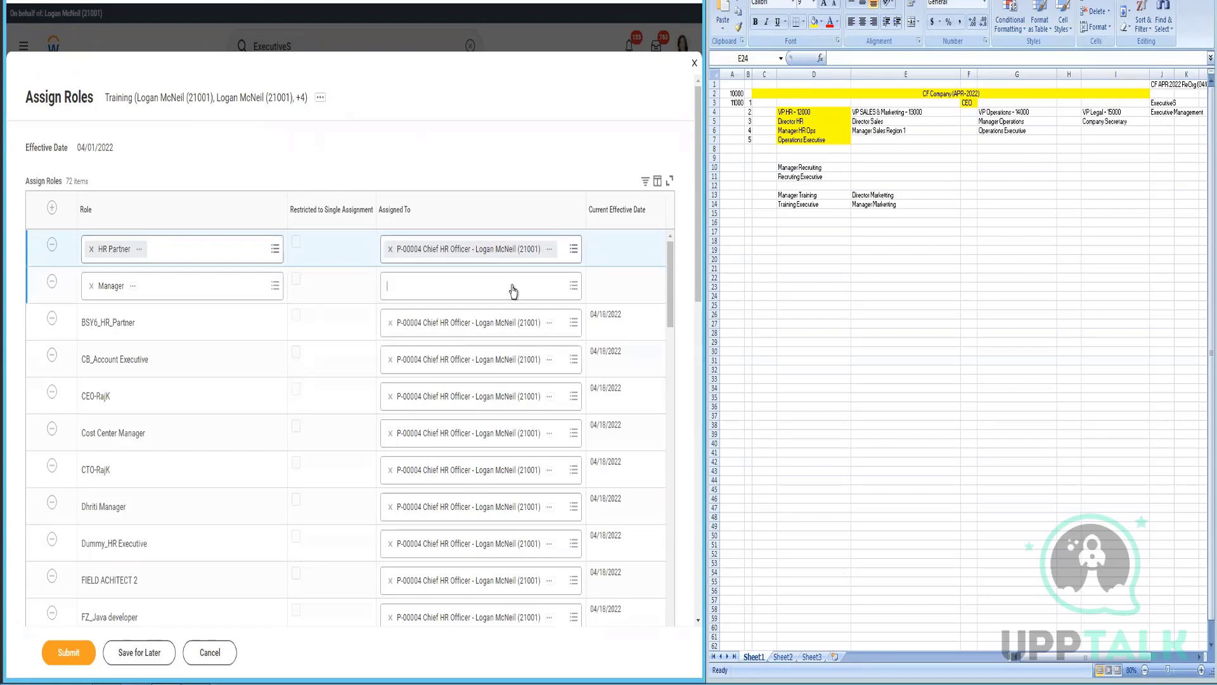
- Assign the same Chief HR Officer position to the Manager role row
text(logan)
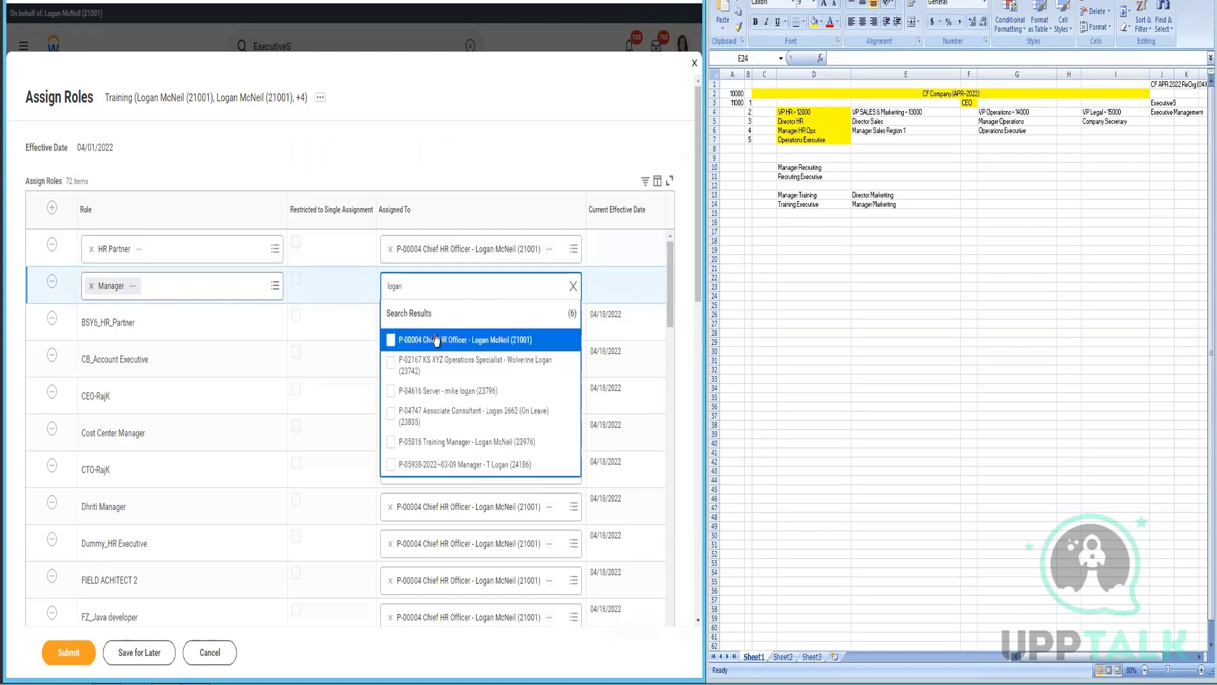
click(436, 339)
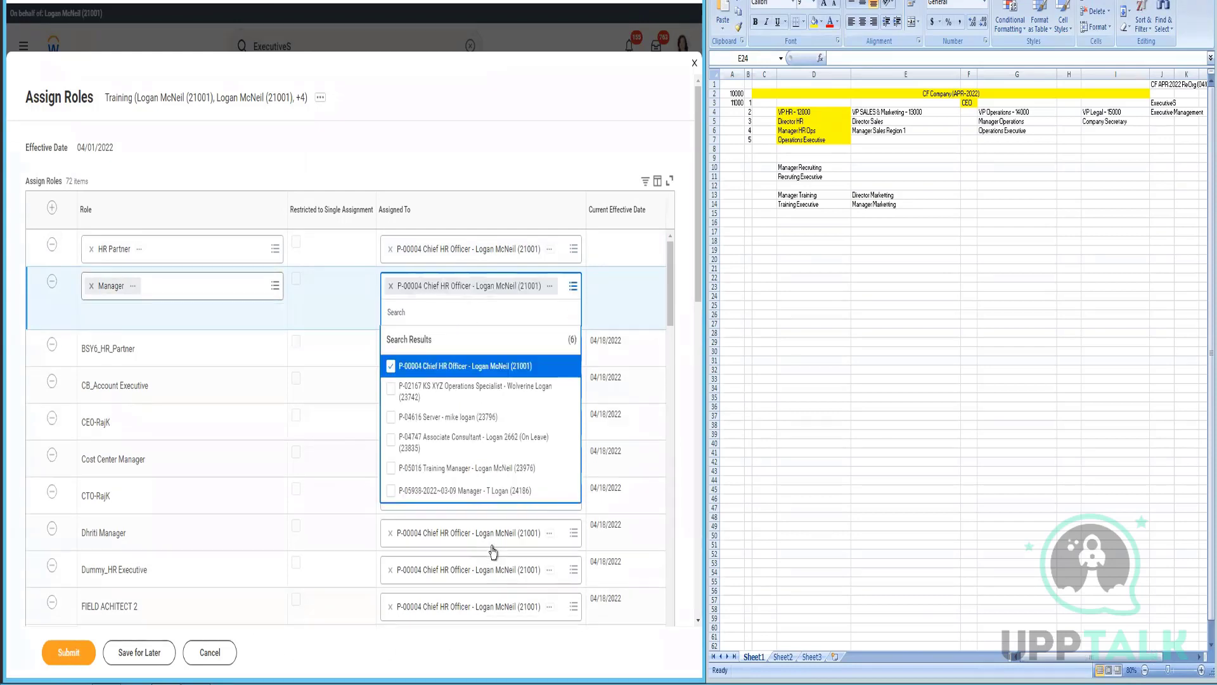
click(80, 124)
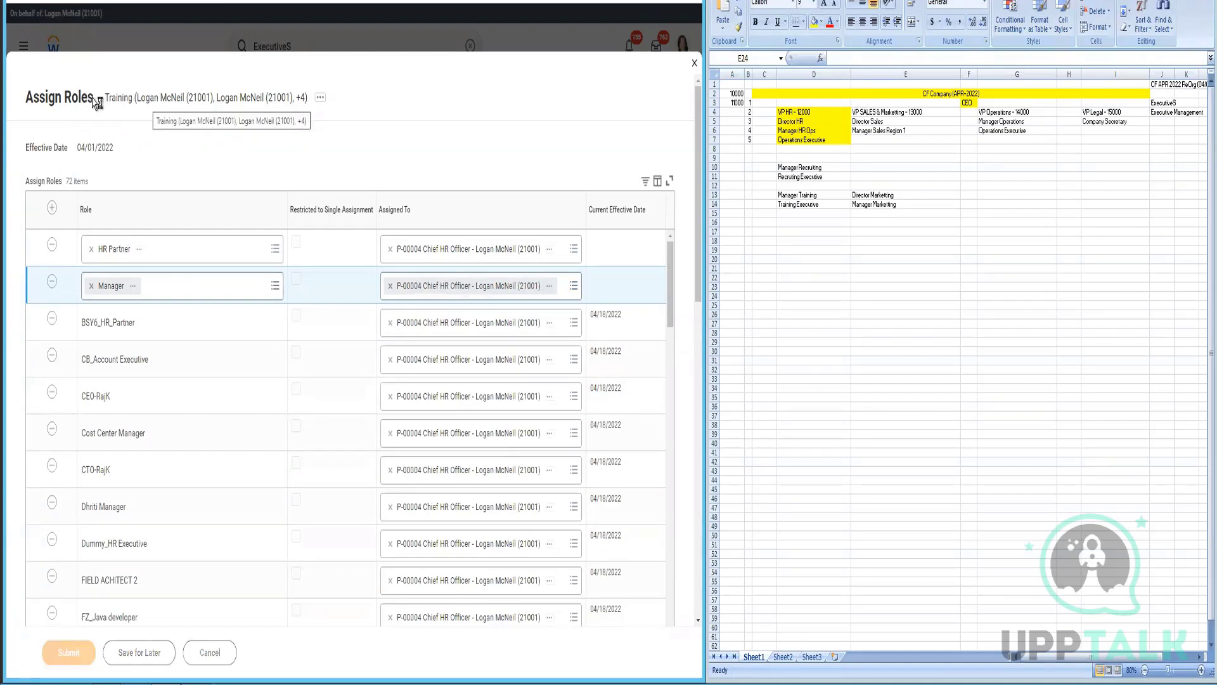
double_click(118, 100)
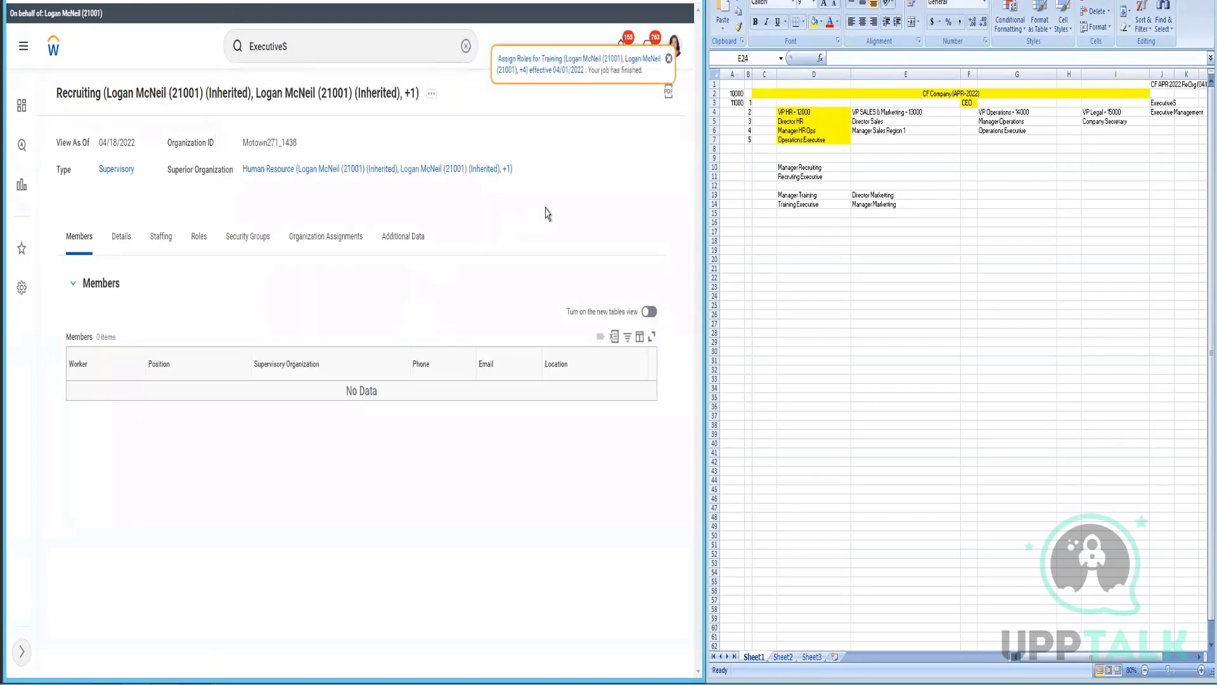
- Open the Human Resource superior organization page after submitting the role assignments
click(277, 181)
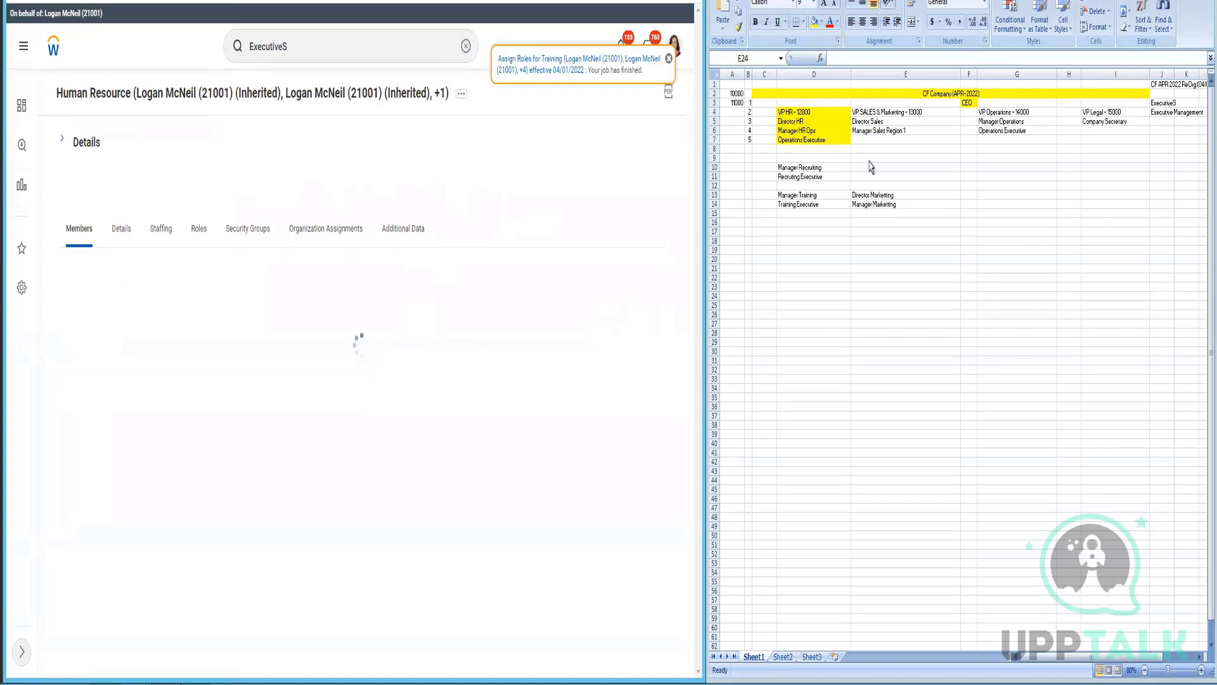
- Expand the Human Resource organization's Details and close the 'Your job has finished' notice
click(64, 143)
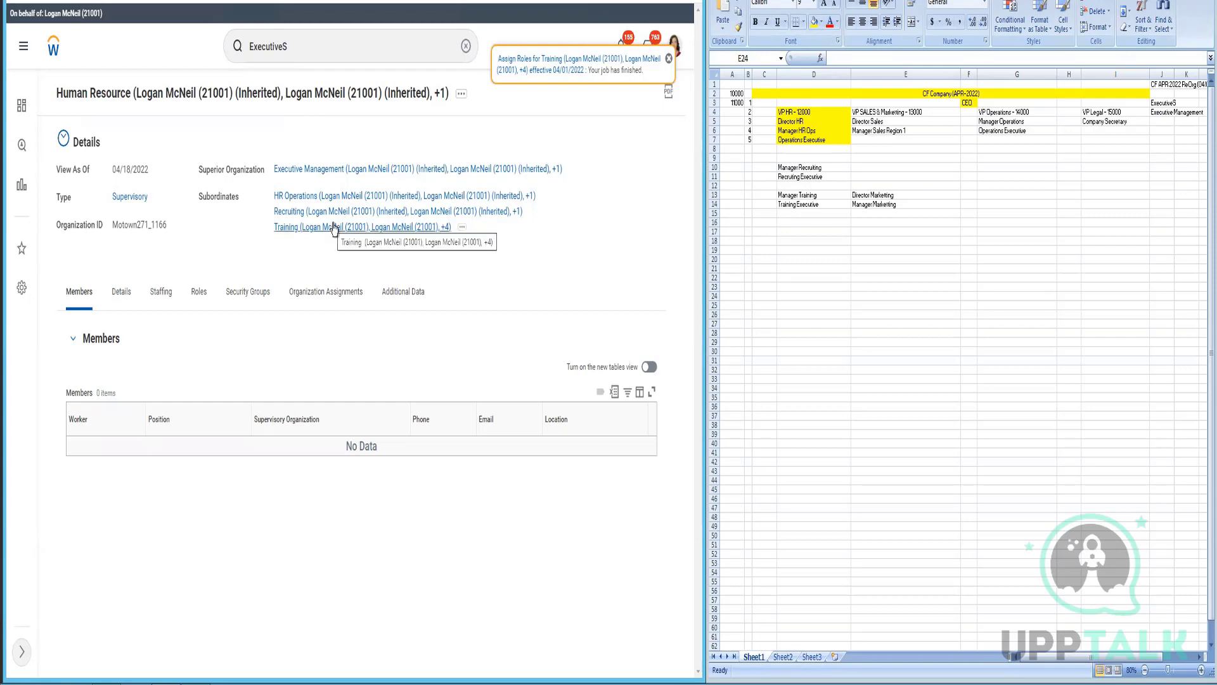
click(669, 58)
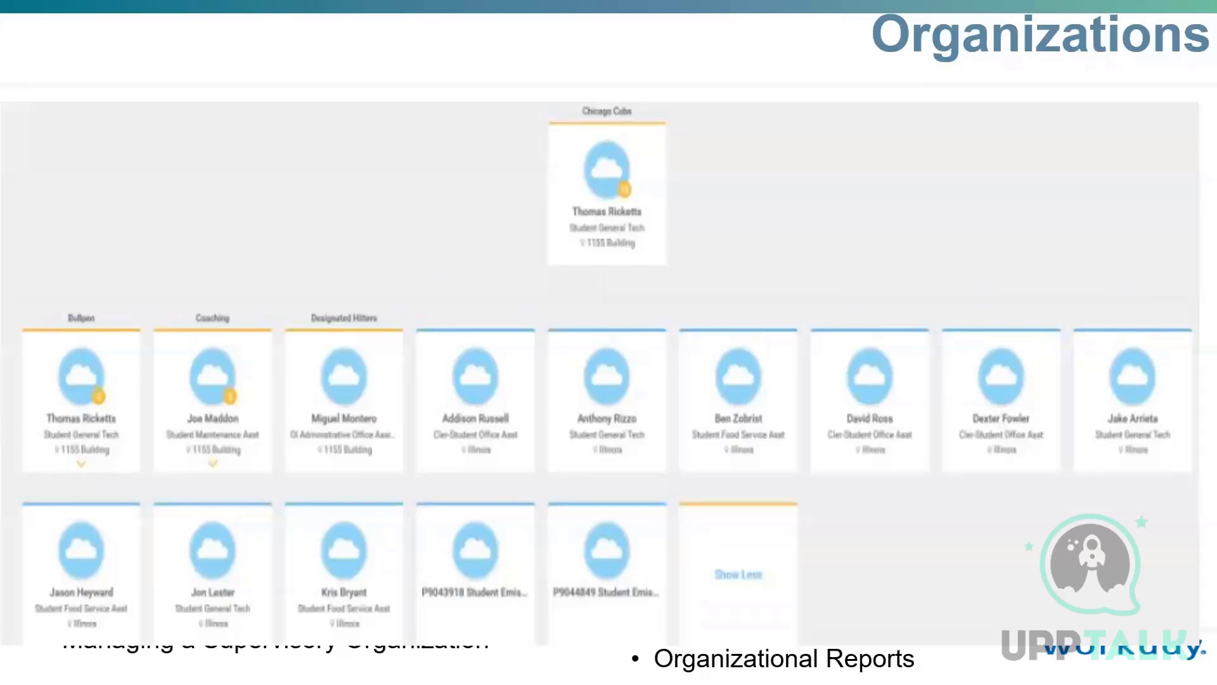
- Circle the Designated Hitters, Coaching, Bullpen, Chicago Cubs labels and top card's name
mouse_move(359, 306)
mouse_down()
mouse_move(352, 295)
mouse_move(355, 326)
mouse_move(422, 309)
mouse_up()
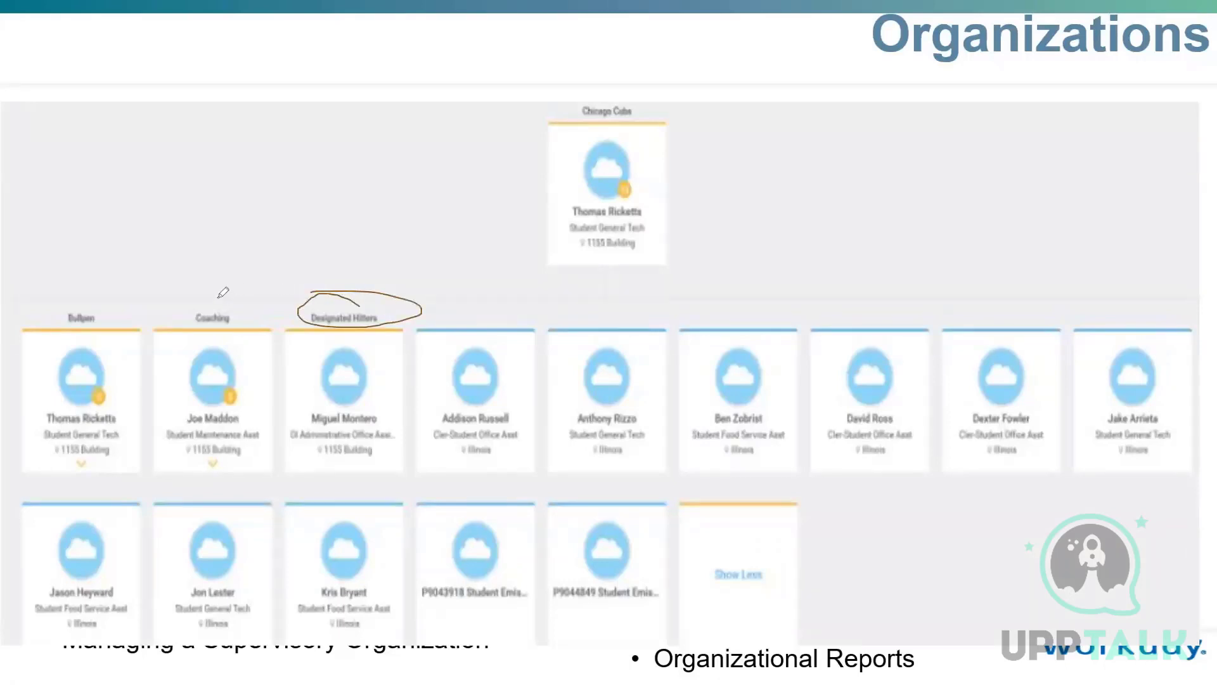
mouse_move(223, 291)
mouse_down()
mouse_move(181, 316)
mouse_move(195, 296)
mouse_up()
drag(95, 297, 111, 296)
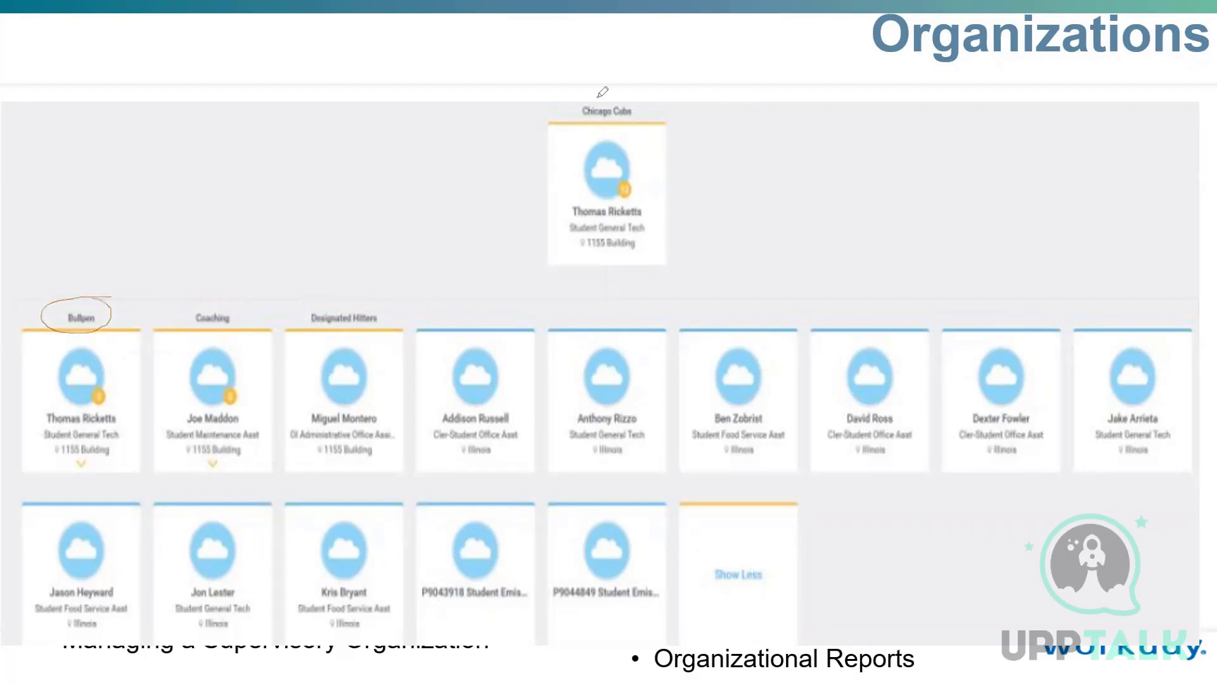
mouse_move(599, 95)
mouse_down()
mouse_move(574, 103)
mouse_move(647, 109)
mouse_move(578, 97)
mouse_up()
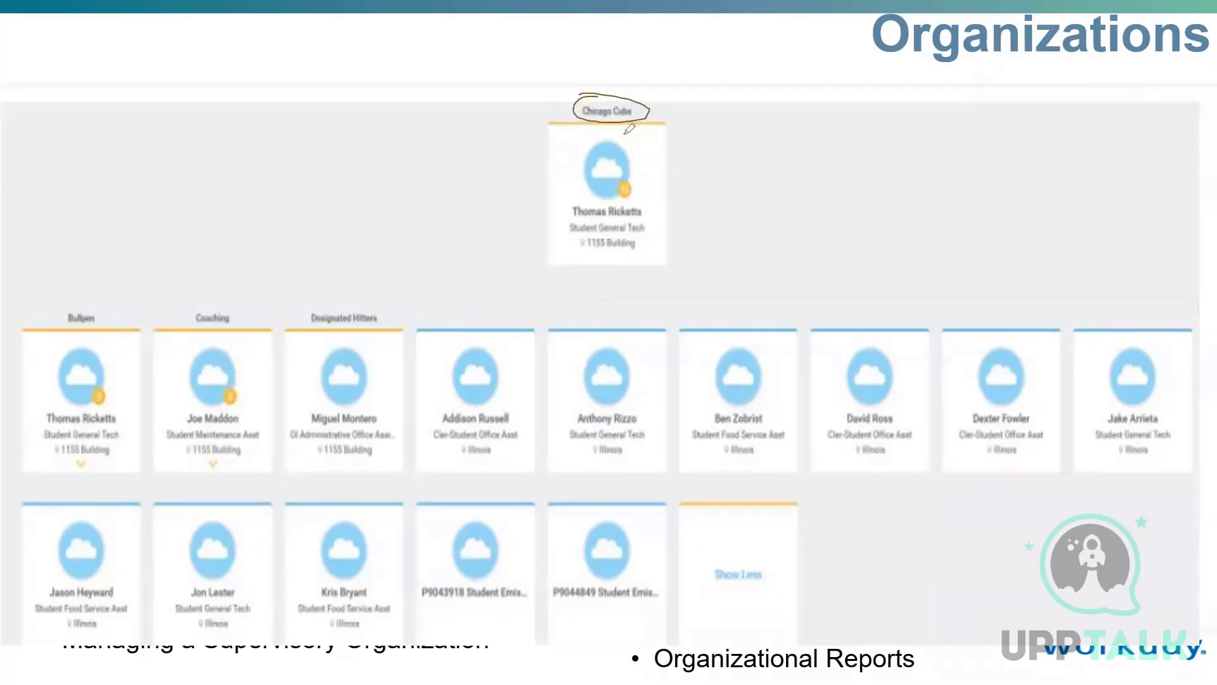
mouse_move(640, 198)
mouse_down()
mouse_move(535, 197)
mouse_move(662, 198)
mouse_move(604, 190)
mouse_up()
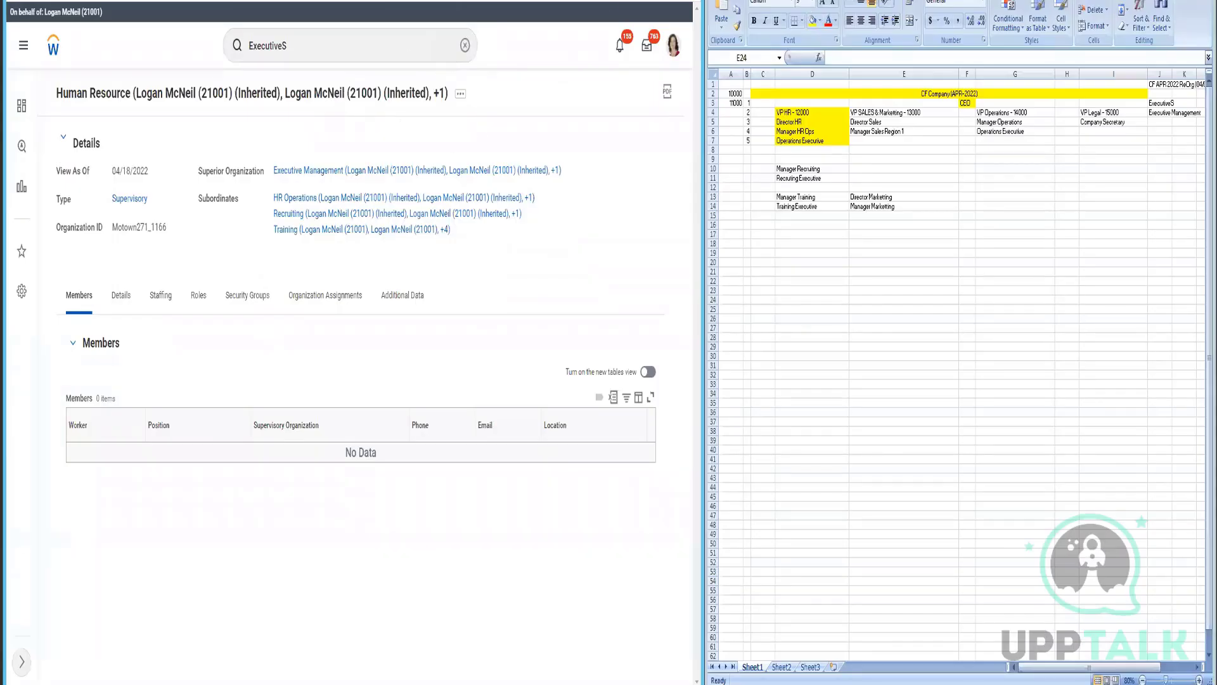
- Navigate via Executive Management up to ExecutiveS CF_APR_2022 and open its related actions
click(327, 171)
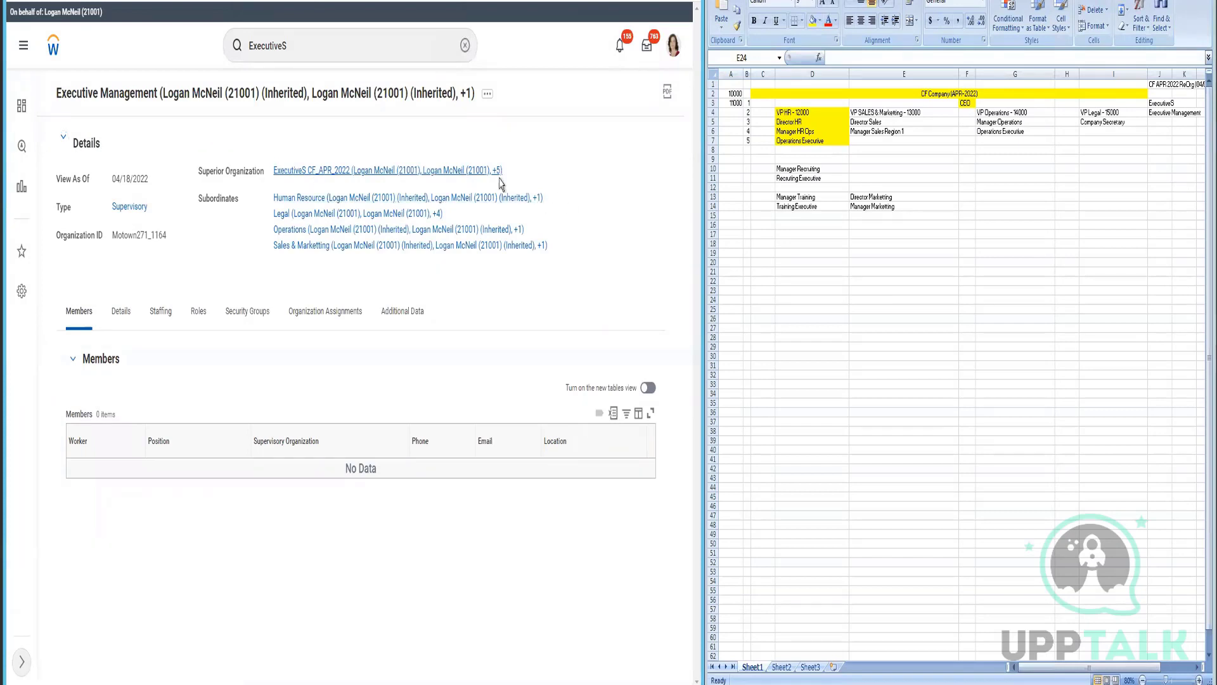
click(469, 168)
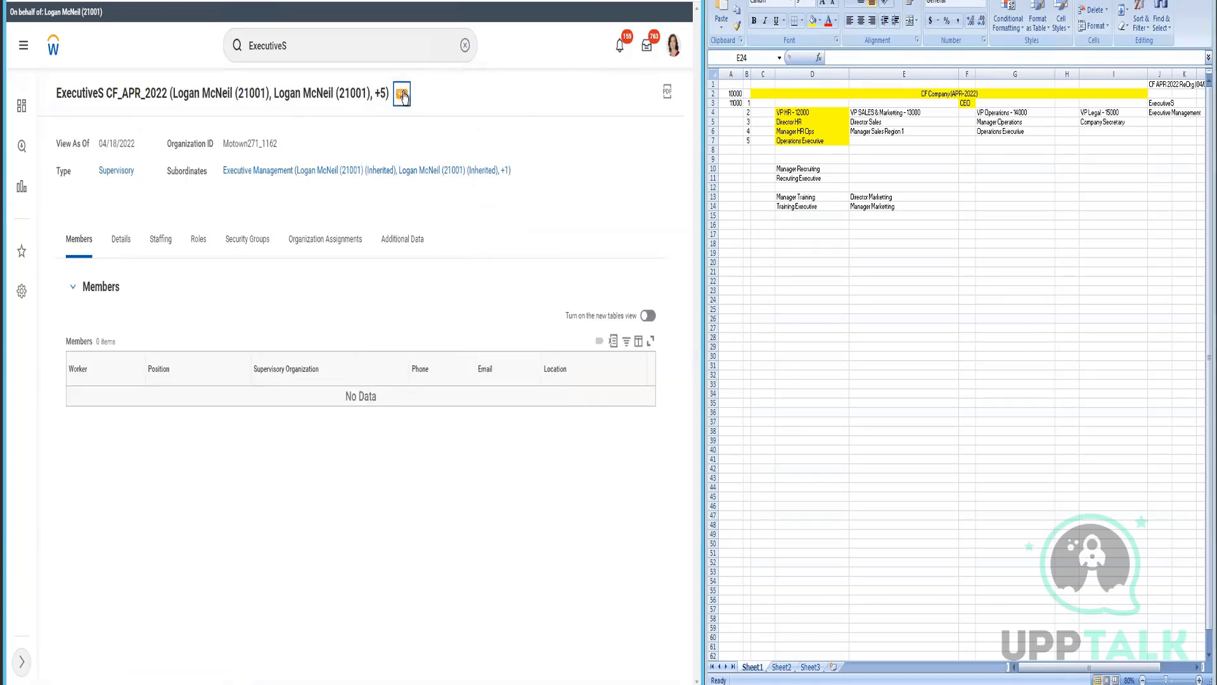
click(403, 95)
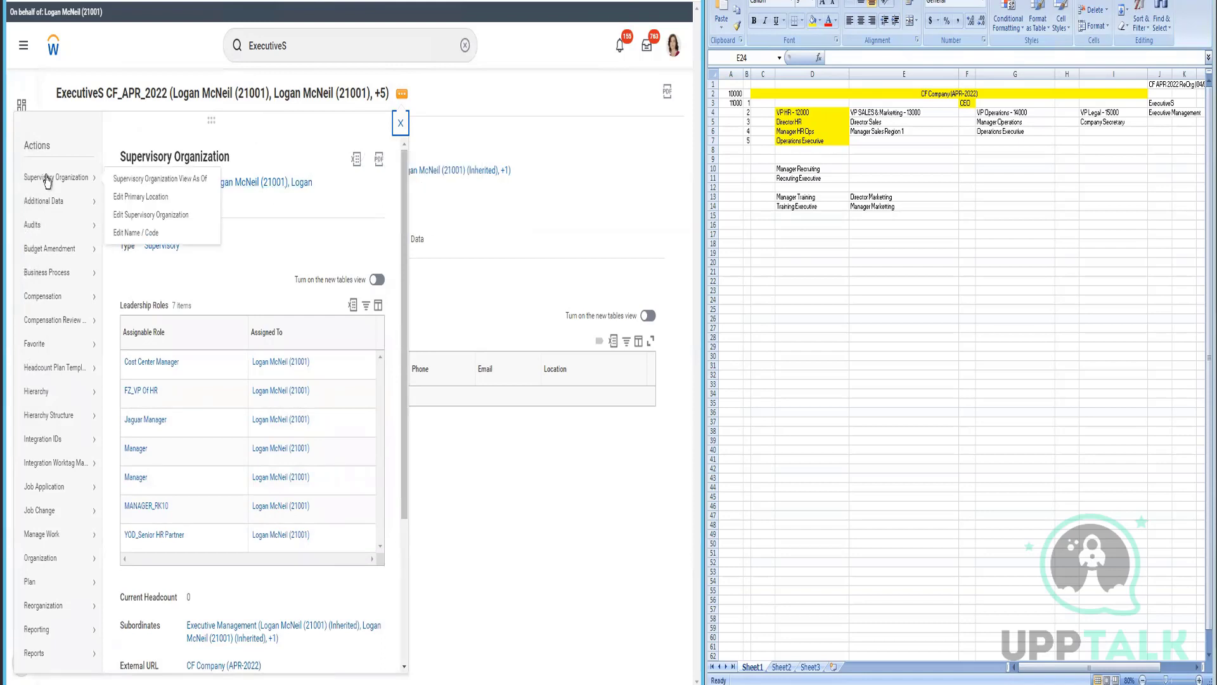
- Launch the ExecutiveS CF_APR_2022 Org Chart and maximize the browser window
scroll(277, 409, down, 4)
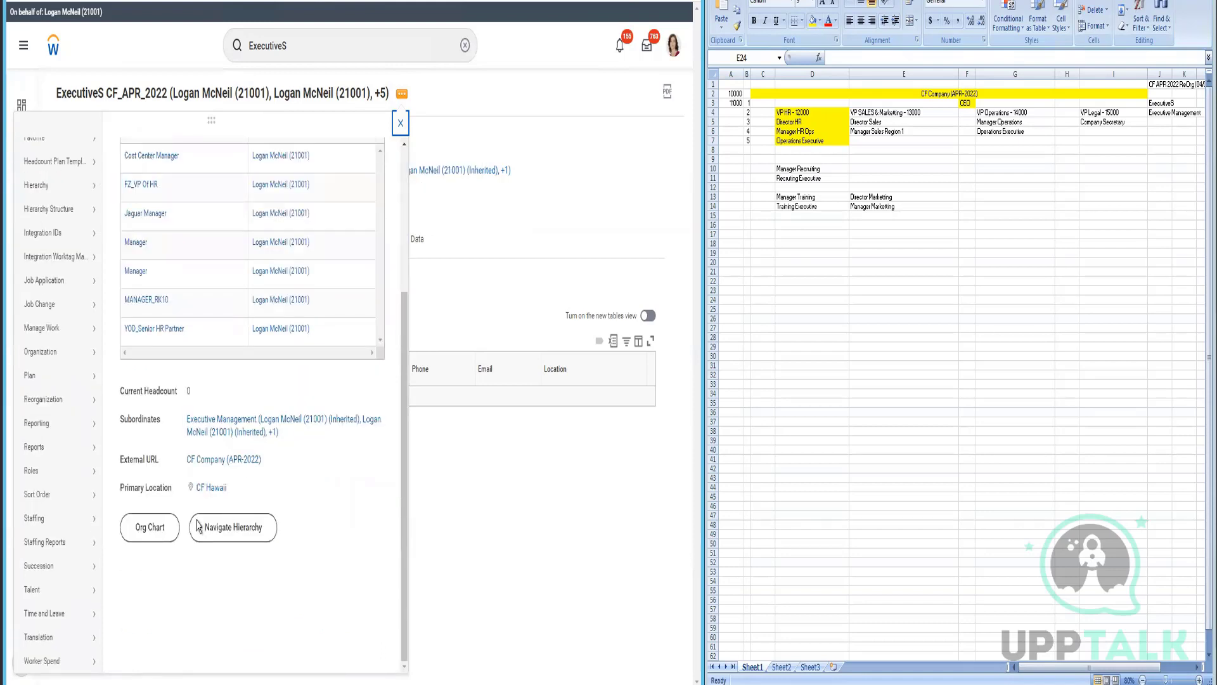
click(146, 537)
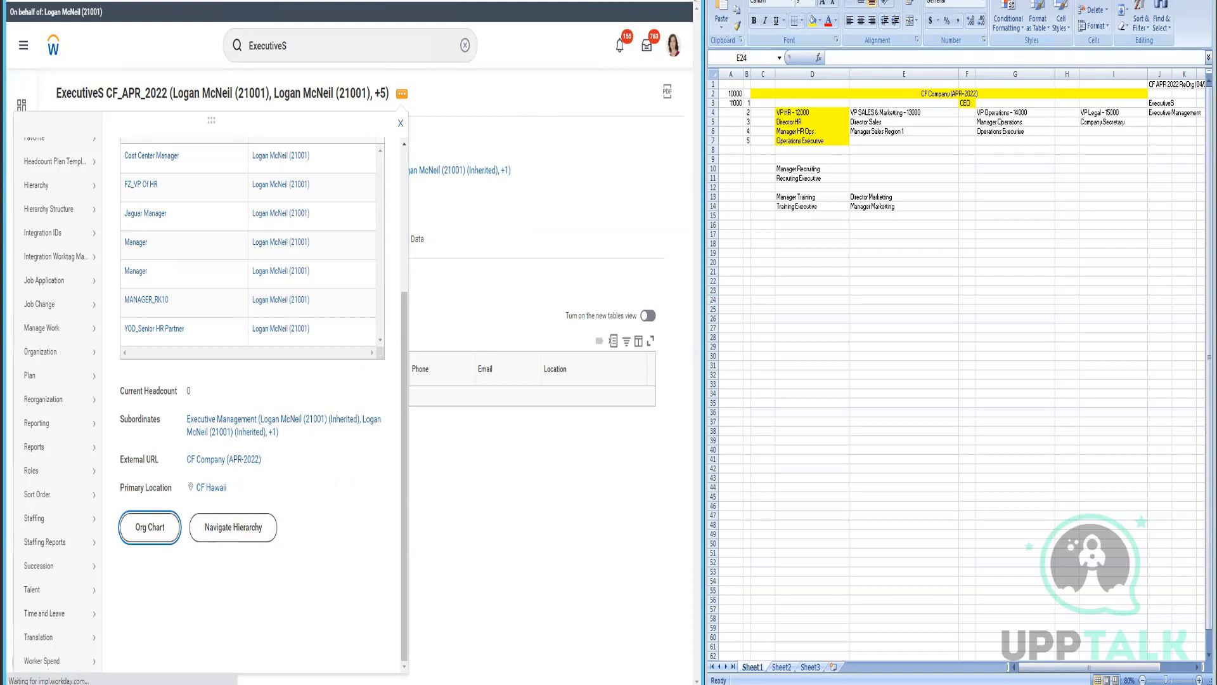
click(661, 0)
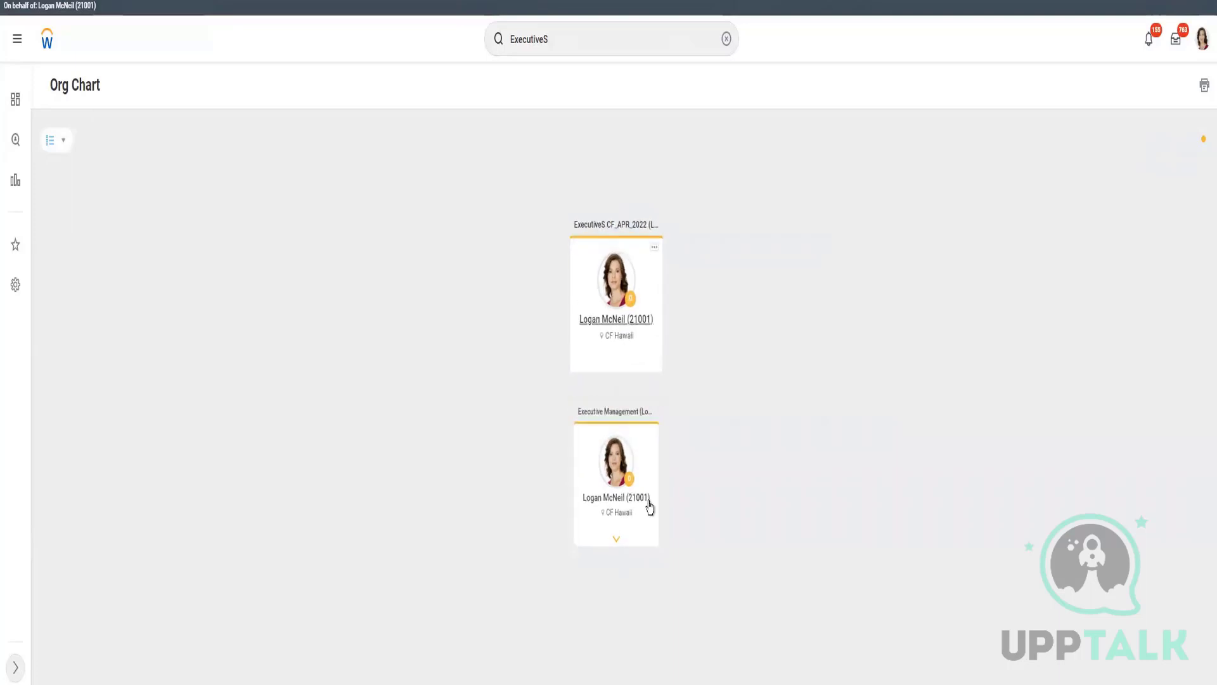
- Expand Executive Management and Human Resource to confirm Training appears, return to the top, and advance to Touch-Points
click(632, 551)
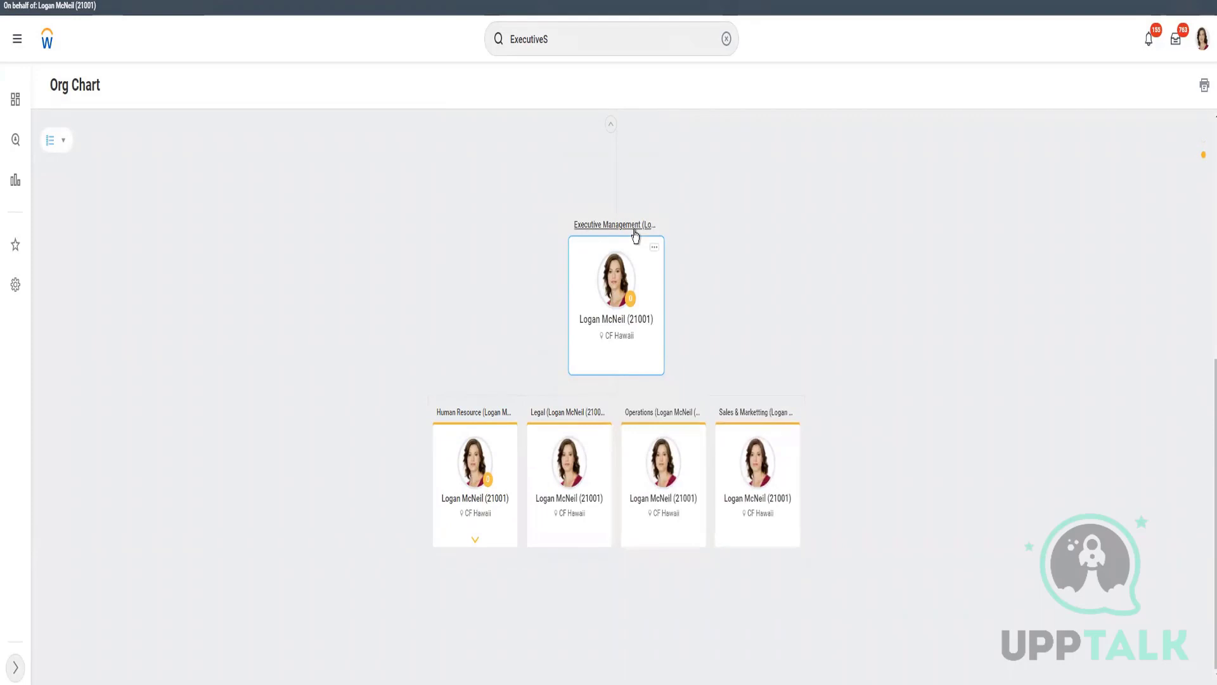
click(477, 550)
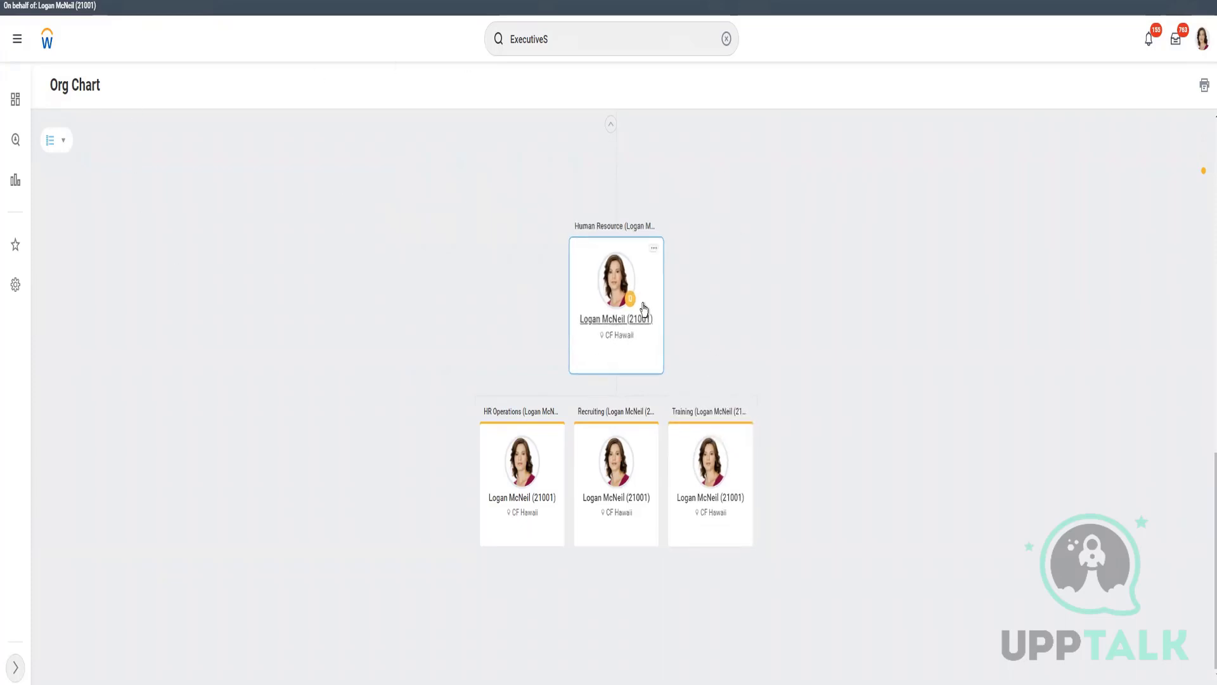
click(645, 230)
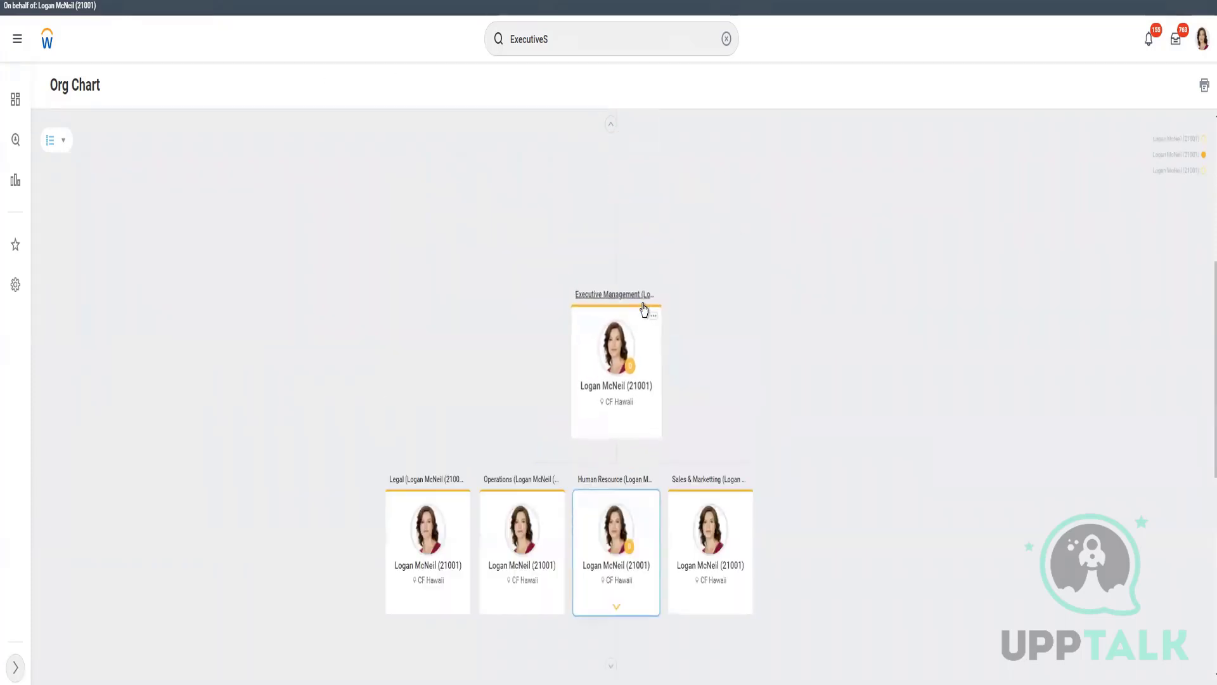
click(643, 309)
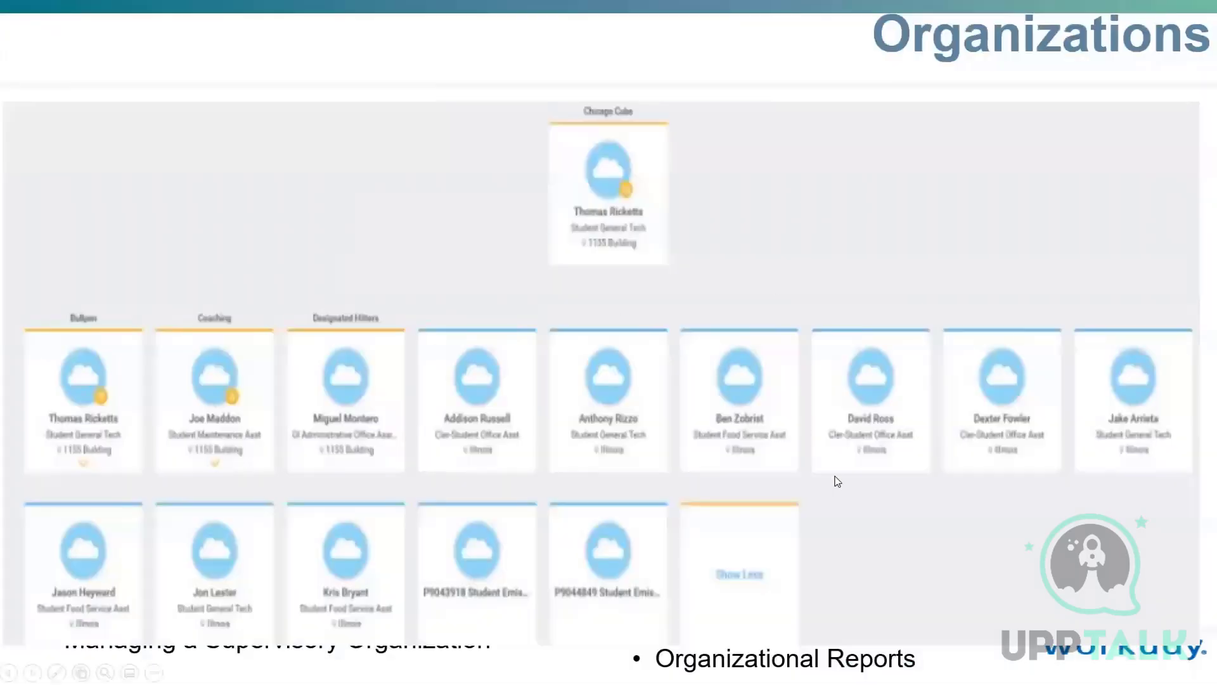
click(838, 482)
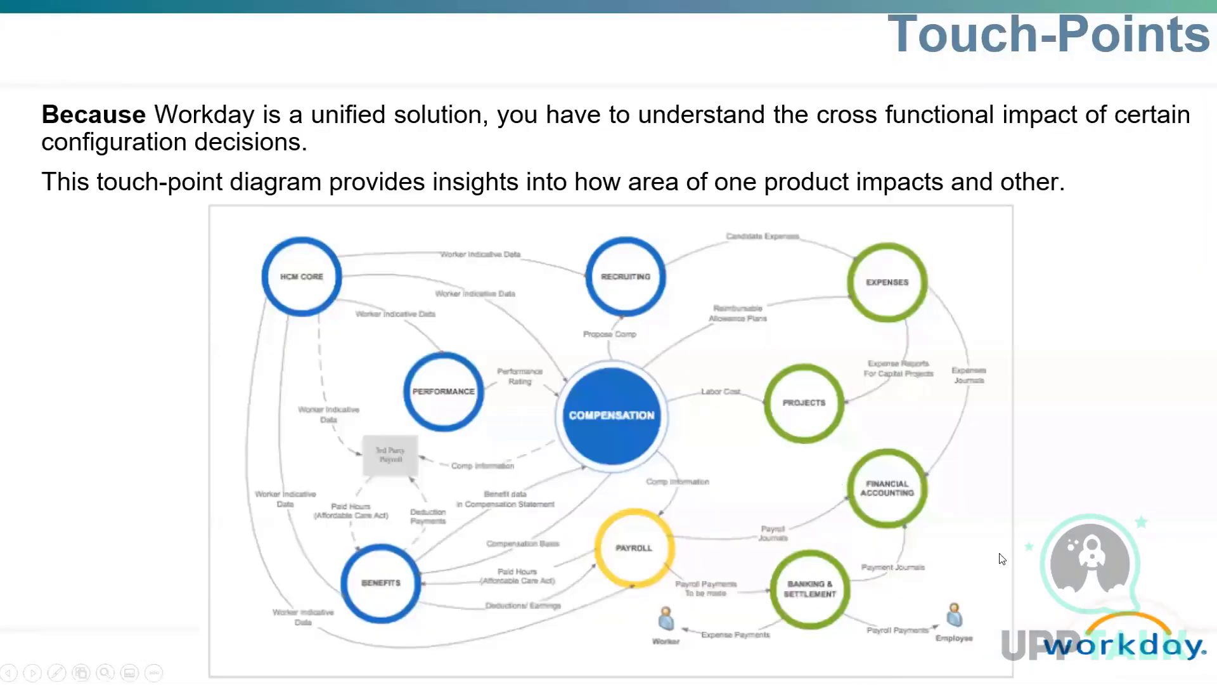
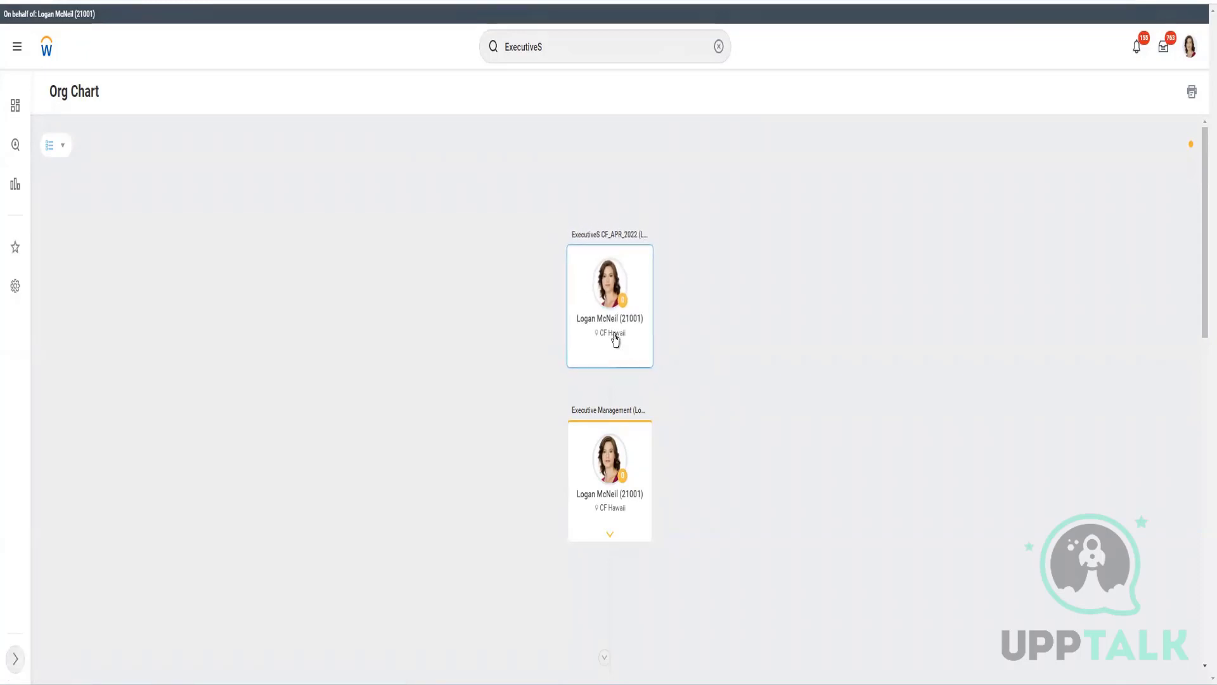
- Open the top executive's worker profile from their card in the org chart
mouse_move(615, 340)
click(619, 339)
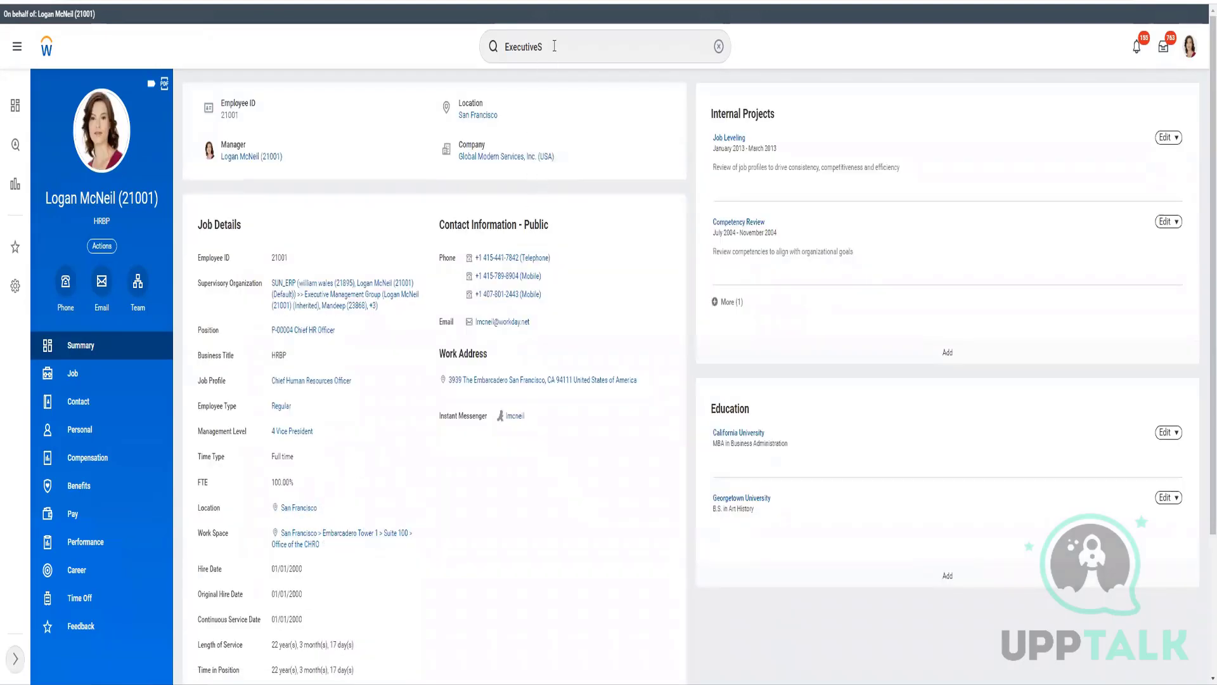
- Replace the search text with 'CF Hawai' and open the CF Hawaii location page
click(574, 54)
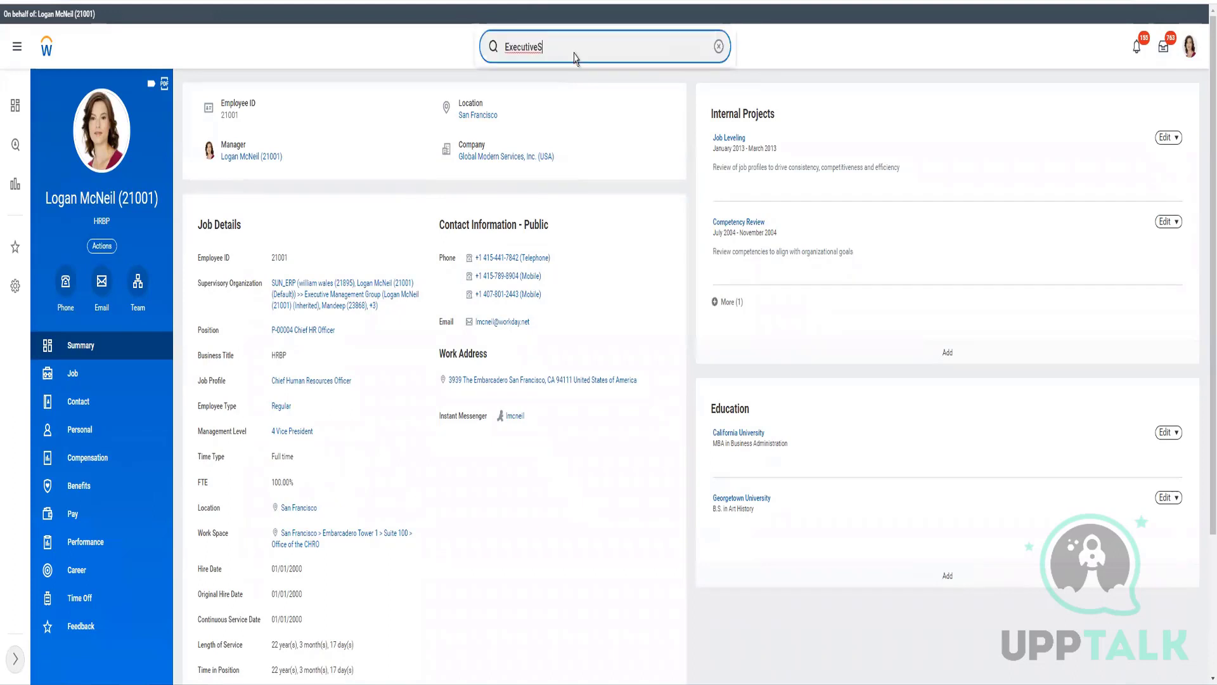
key(Return)
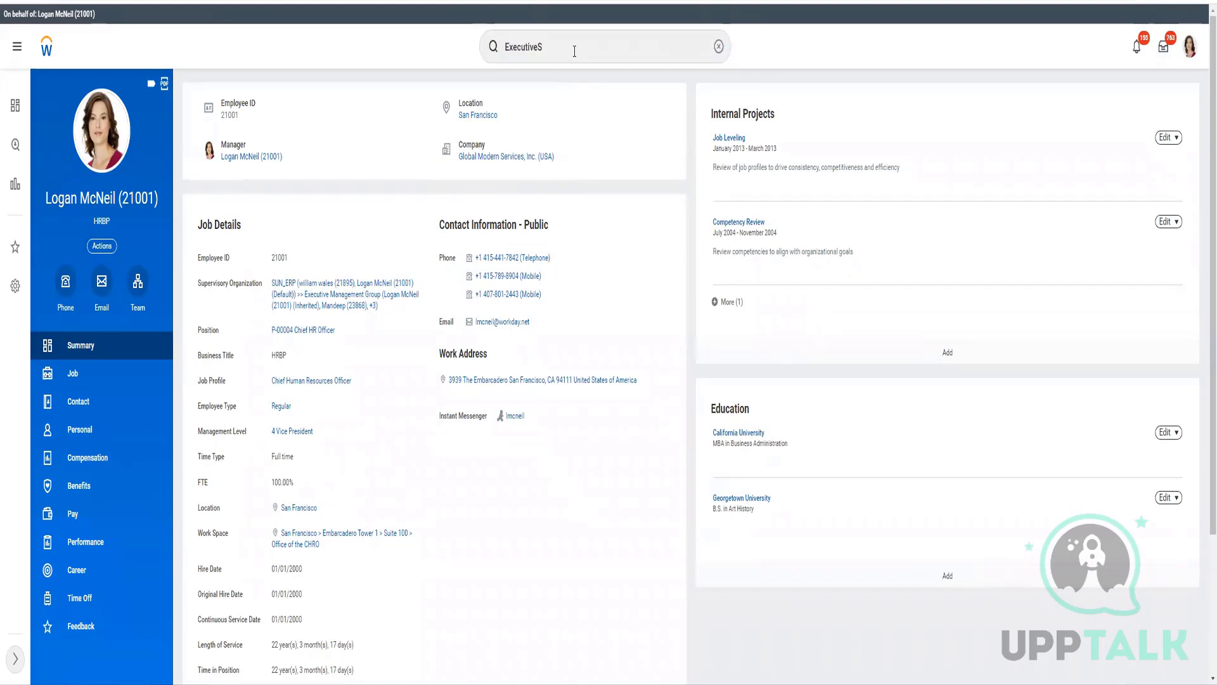
click(575, 52)
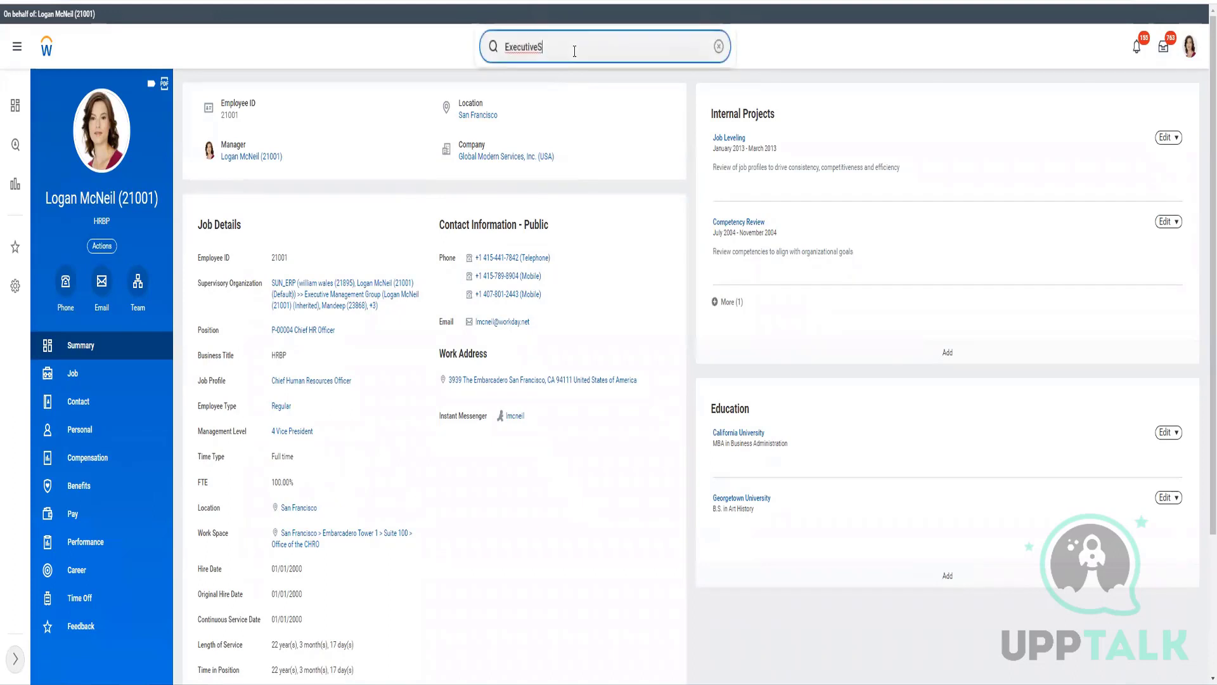
key(ctrl+a)
text(CF Hawai)
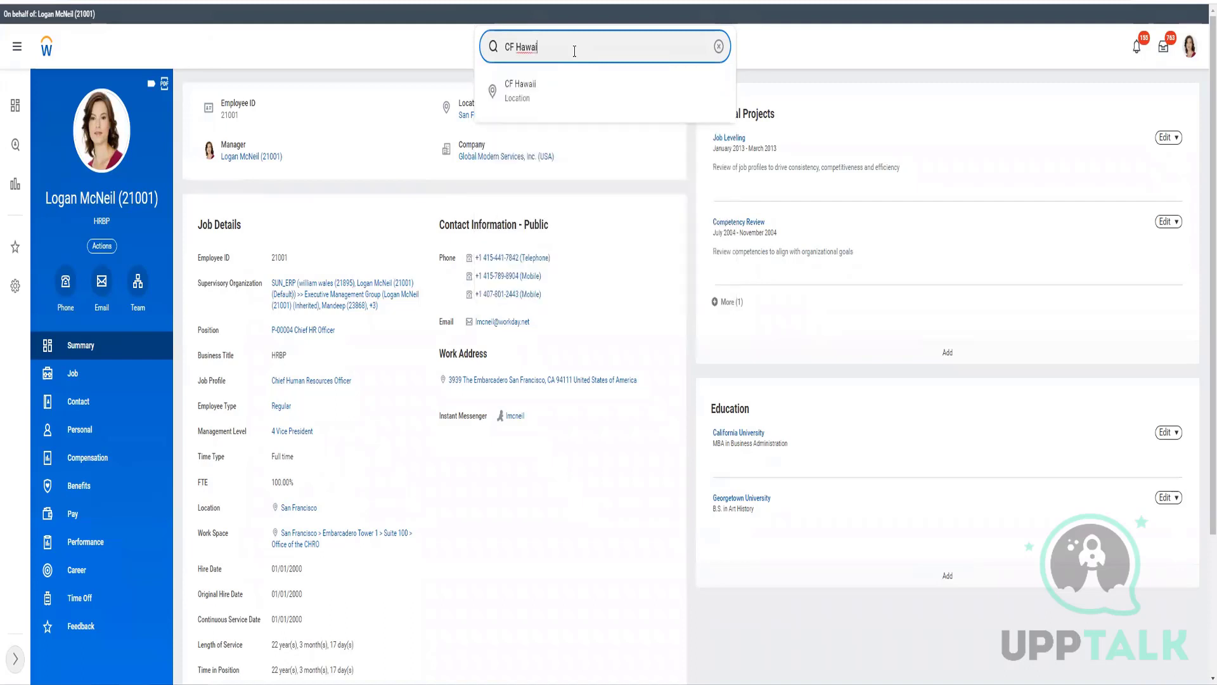
click(819, 118)
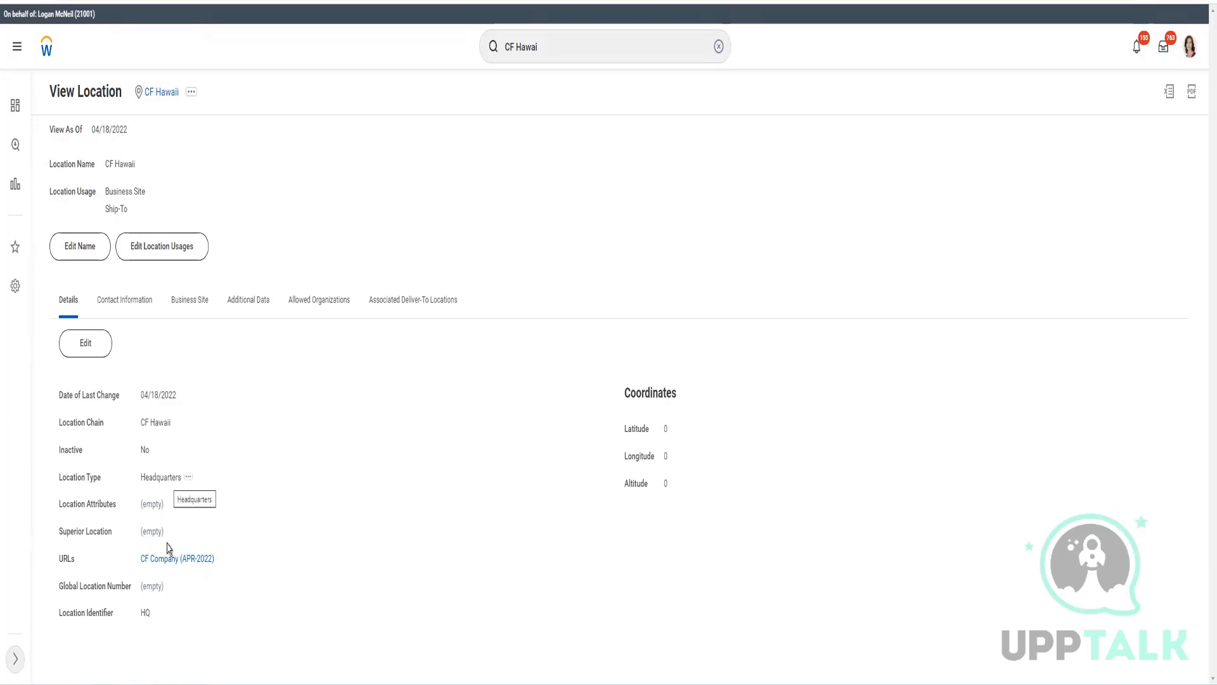
- Review CF Hawaii's contact information plus its locale, time zone, USD currency and external name
click(124, 304)
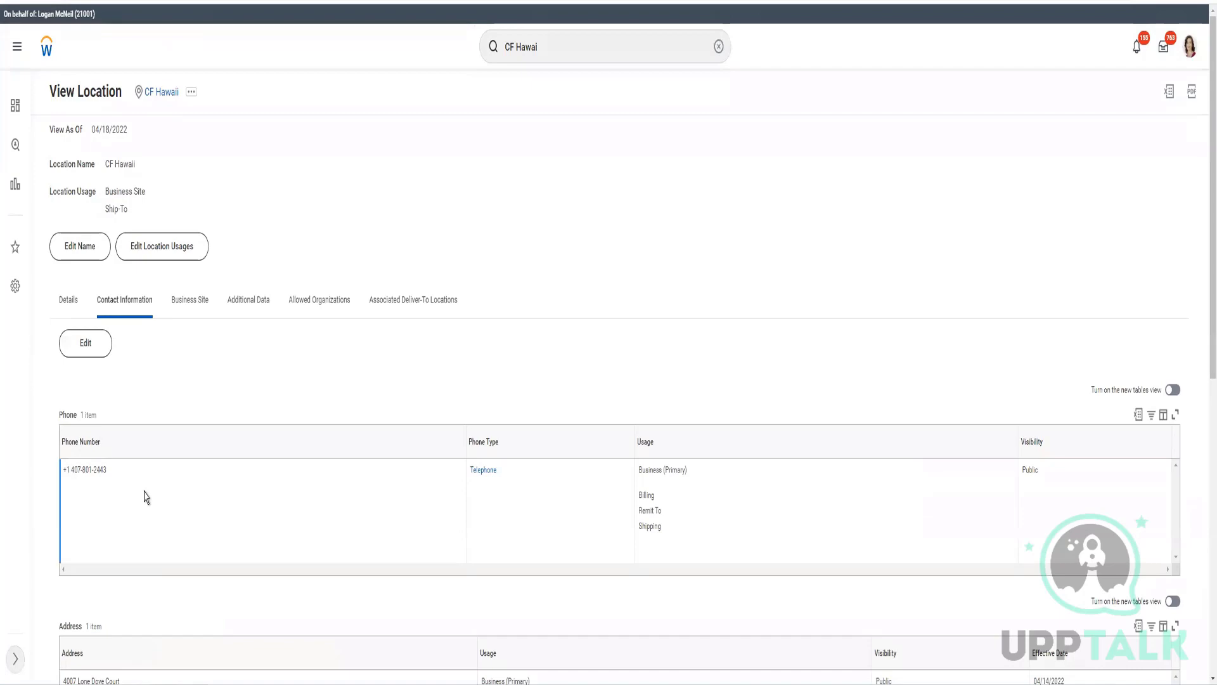
scroll(146, 496, down, 5)
scroll(145, 497, down, 2)
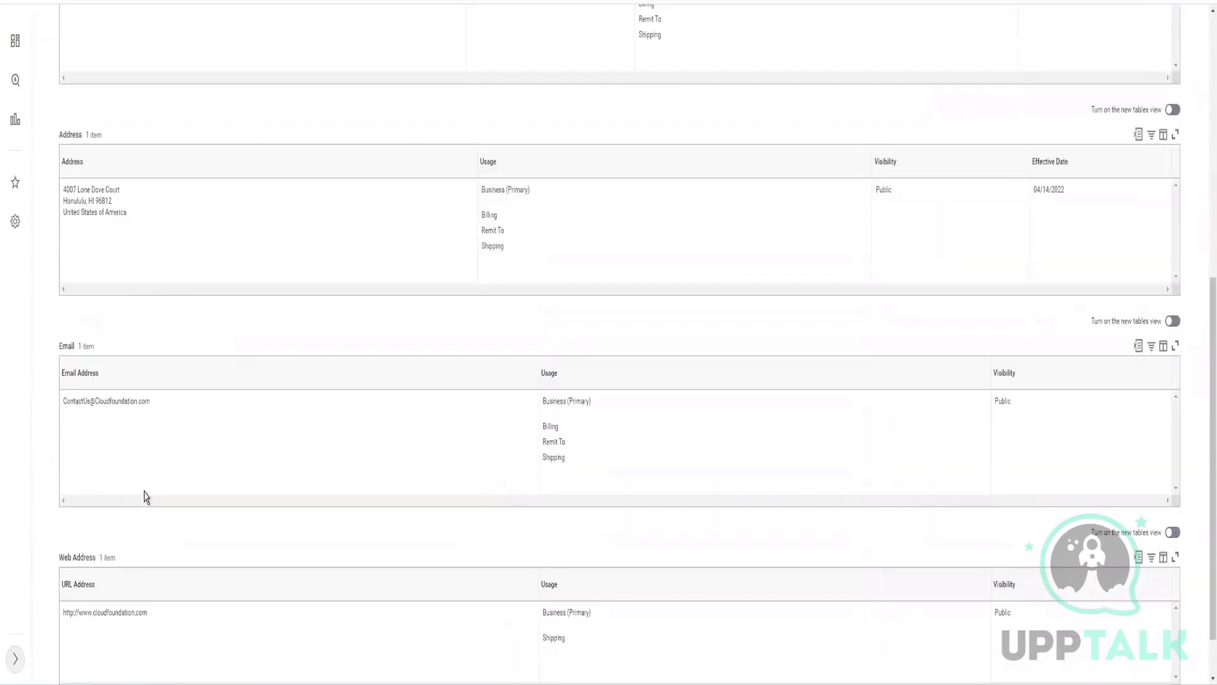
scroll(145, 497, up, 7)
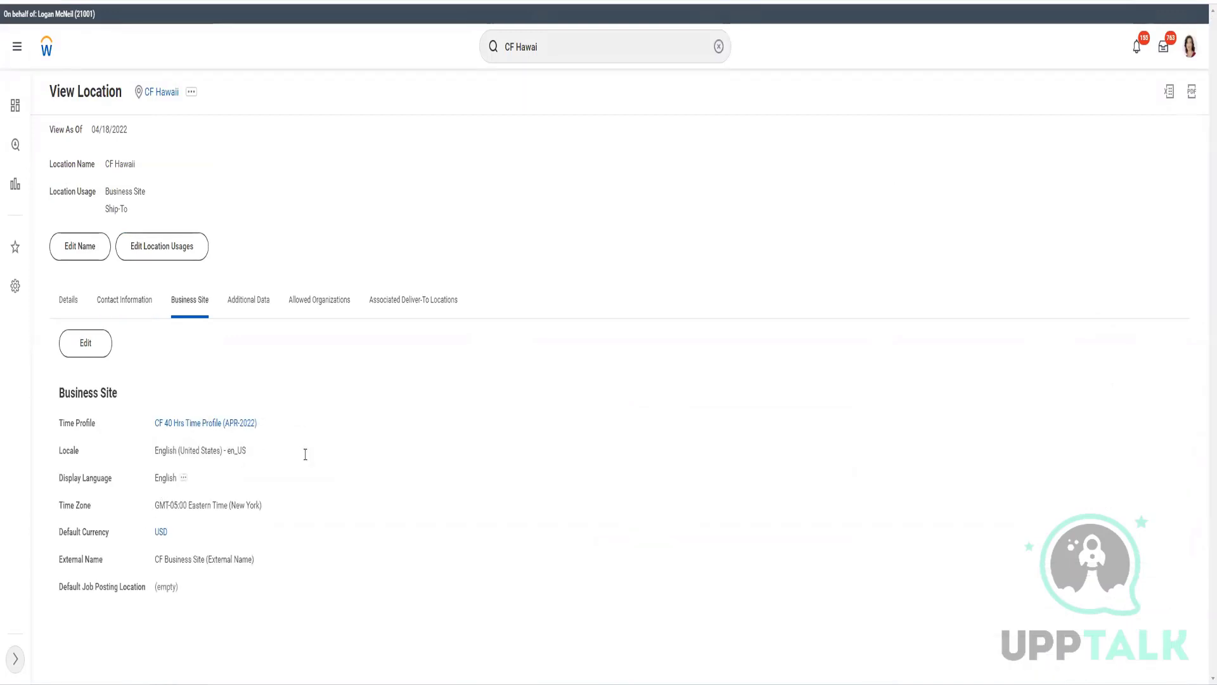
drag(250, 451, 156, 459)
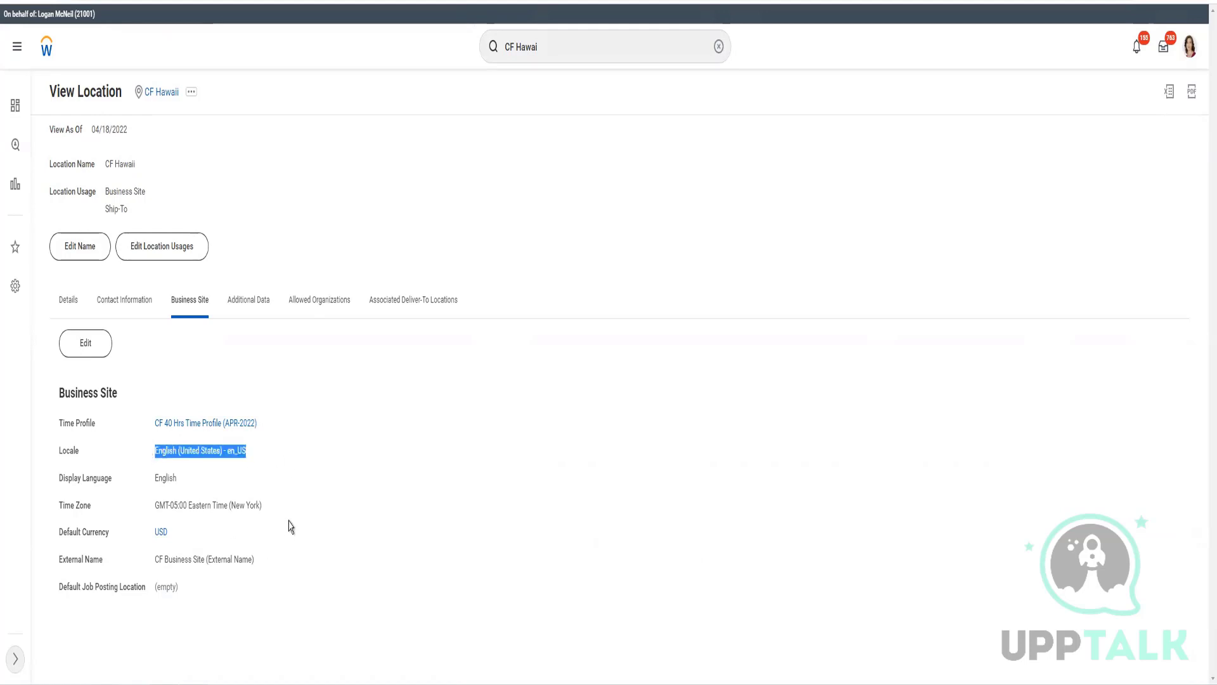
drag(254, 505, 198, 544)
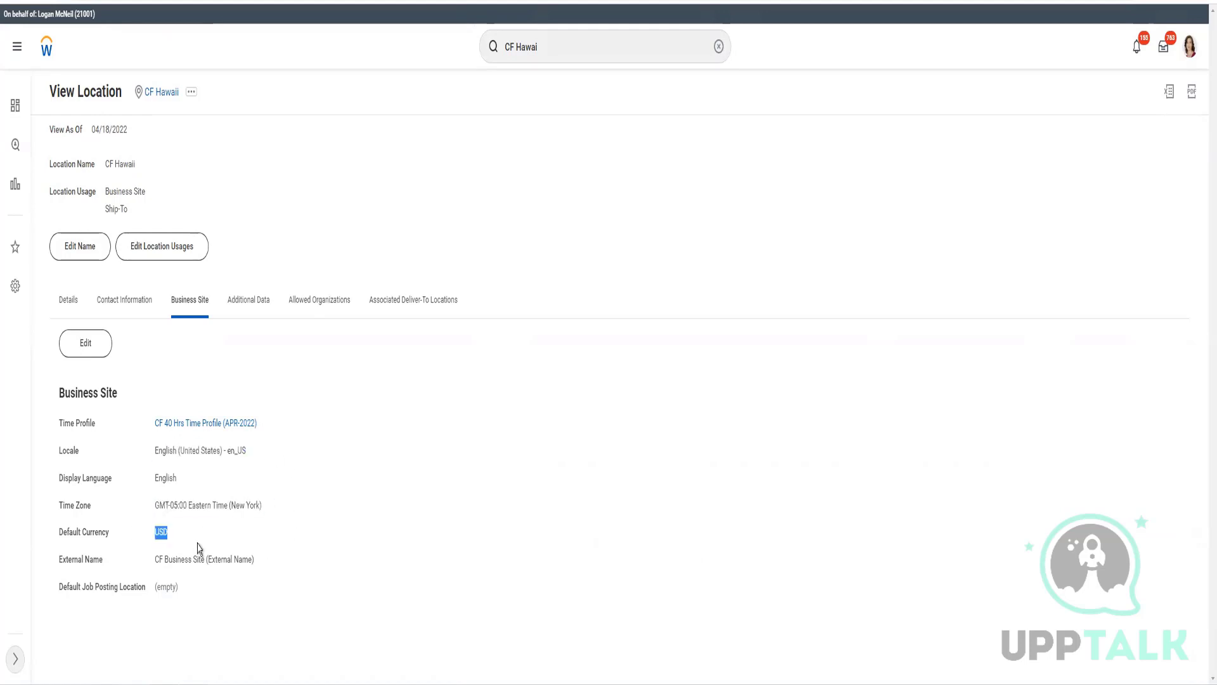
click(110, 567)
drag(110, 566, 259, 564)
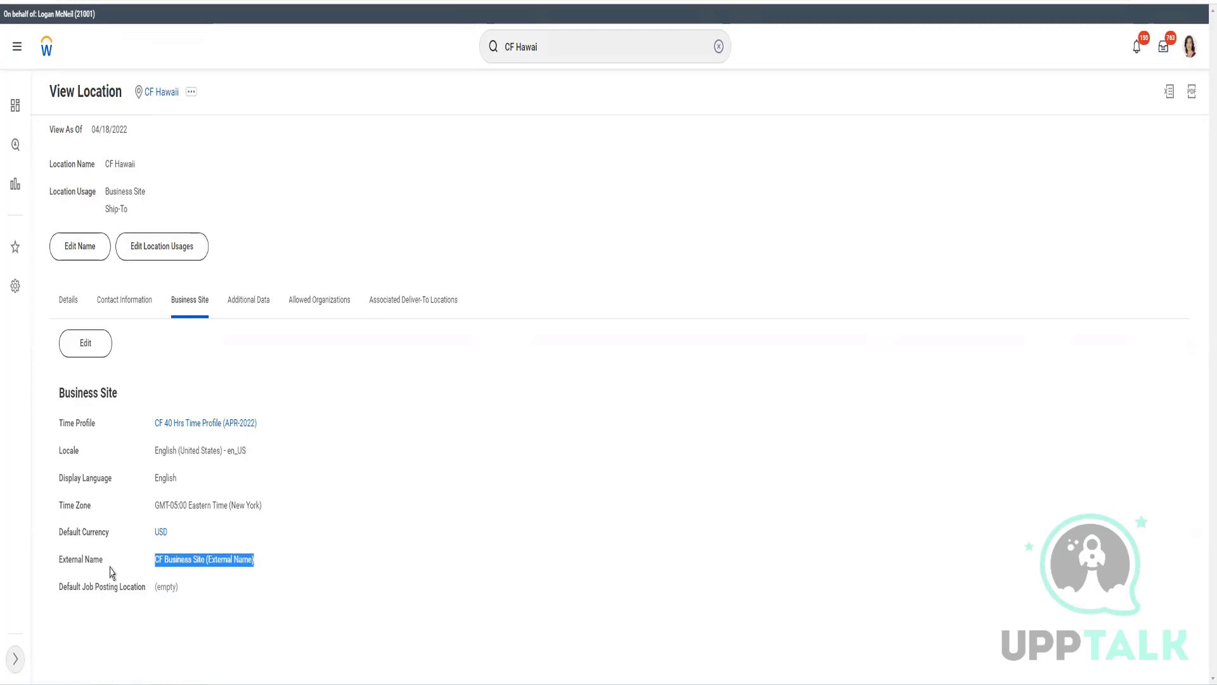
click(438, 444)
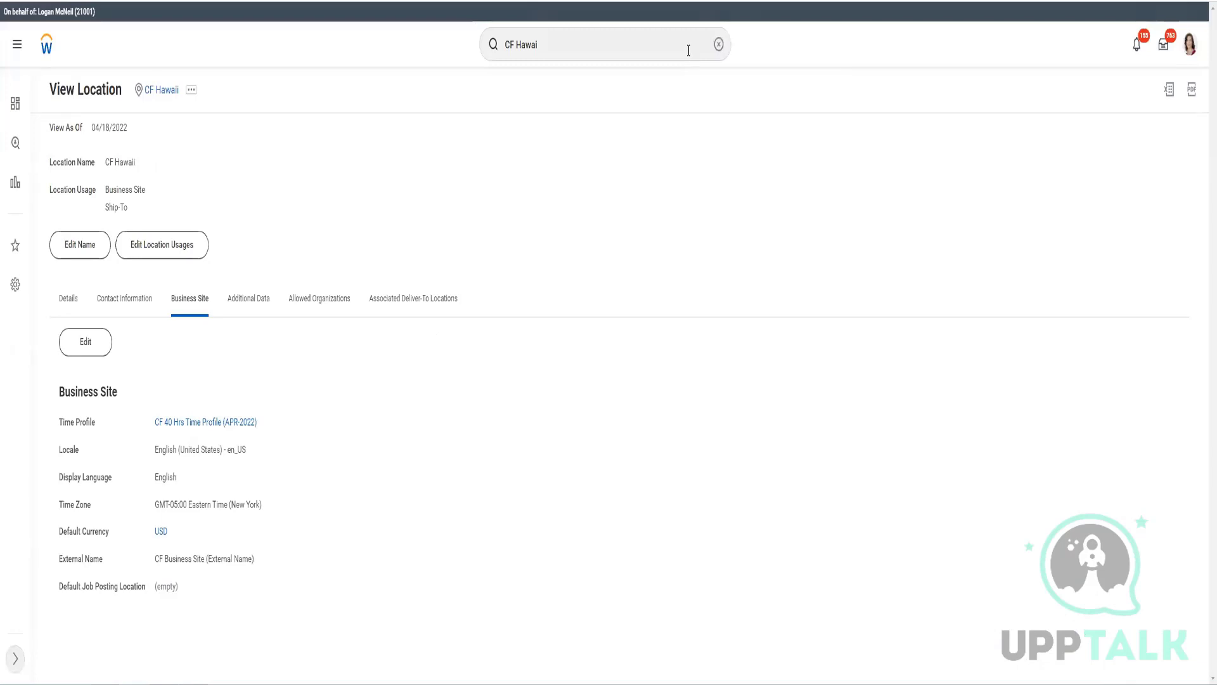
- Paste 'Maintain Localization Settings' into the search and launch that task
click(689, 50)
text(Maintain Localization Settings)
key(ctrl+a)
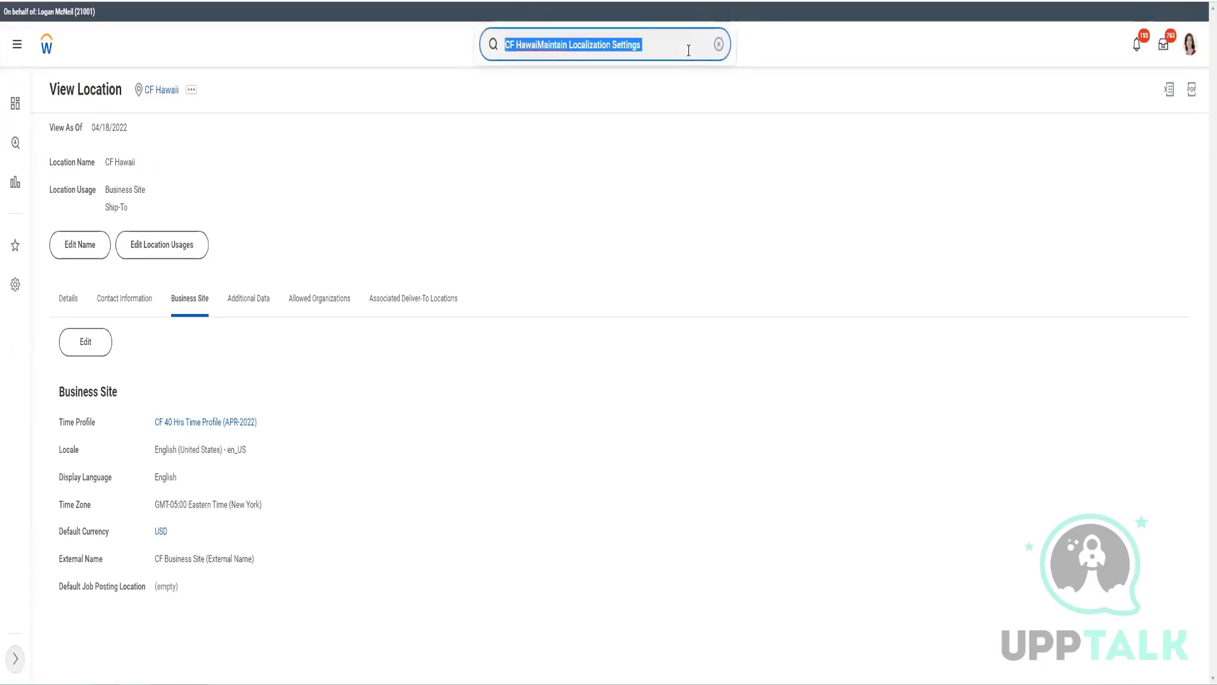
text(Maintain Localization Settings)
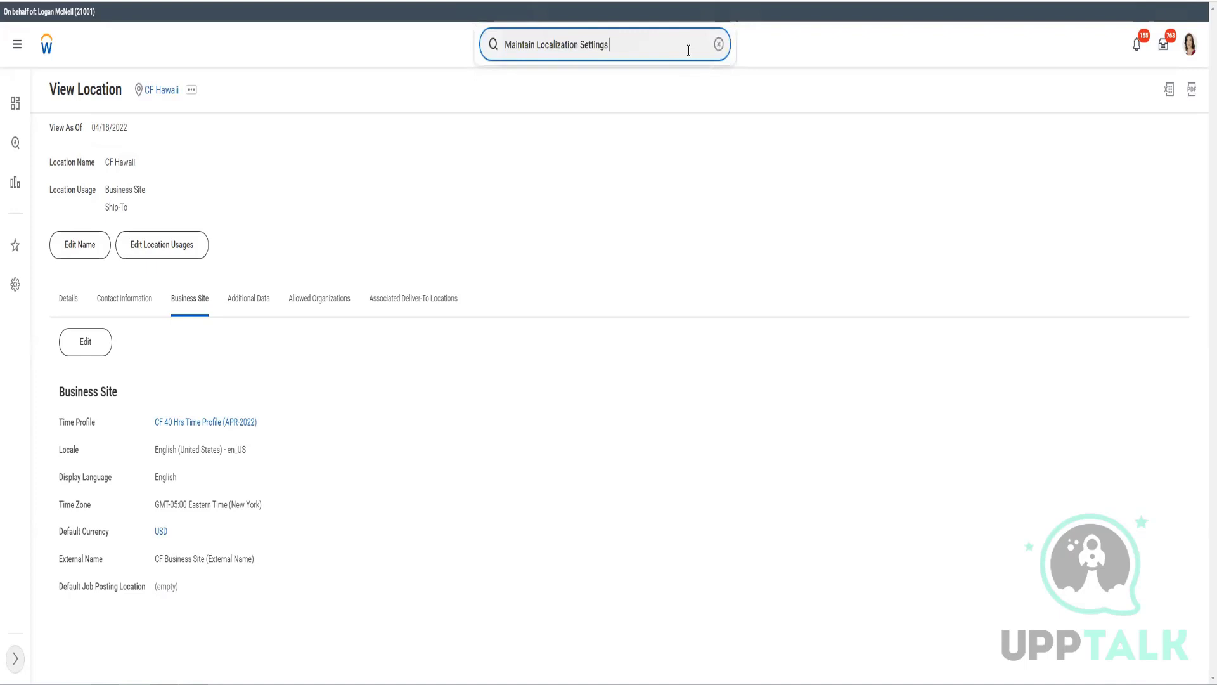
key(BackSpace)
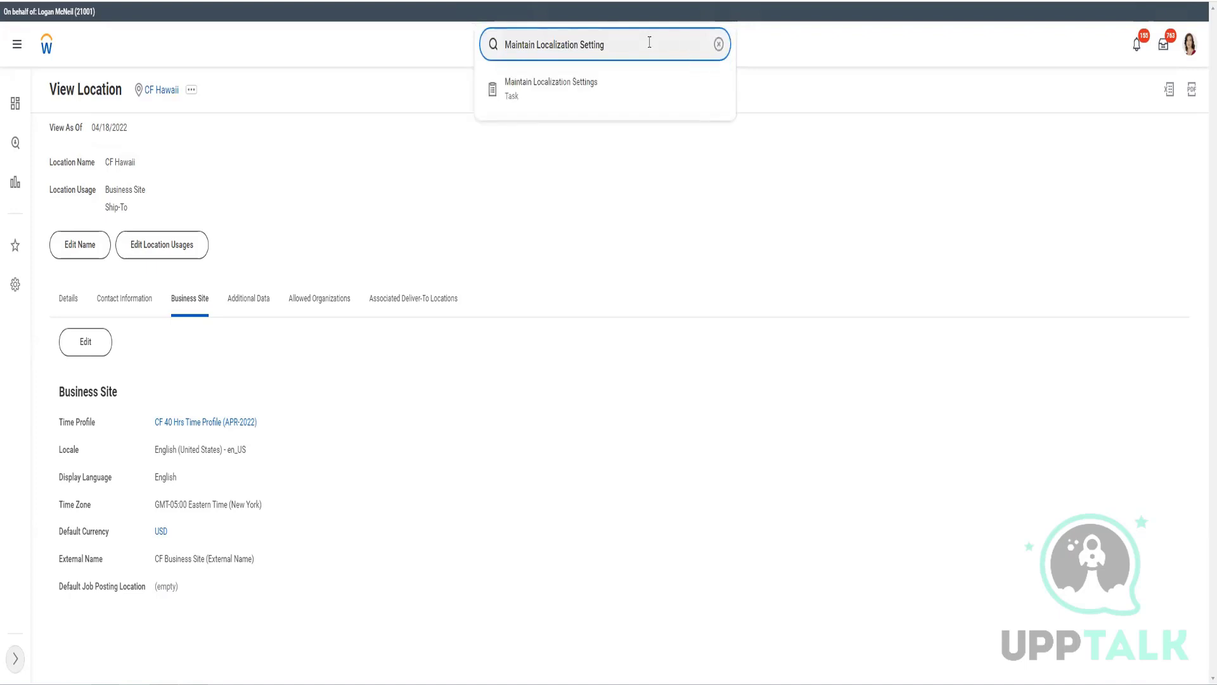
click(589, 91)
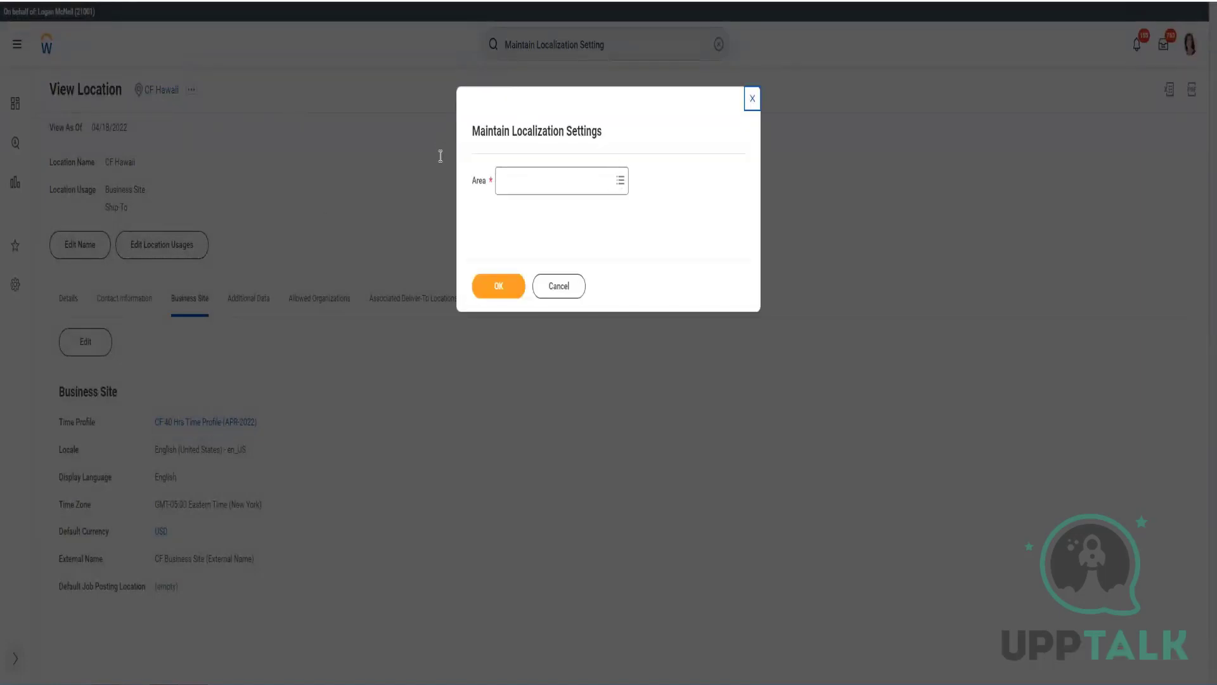
- Choose Contact Information as the area and open its localization settings
click(618, 184)
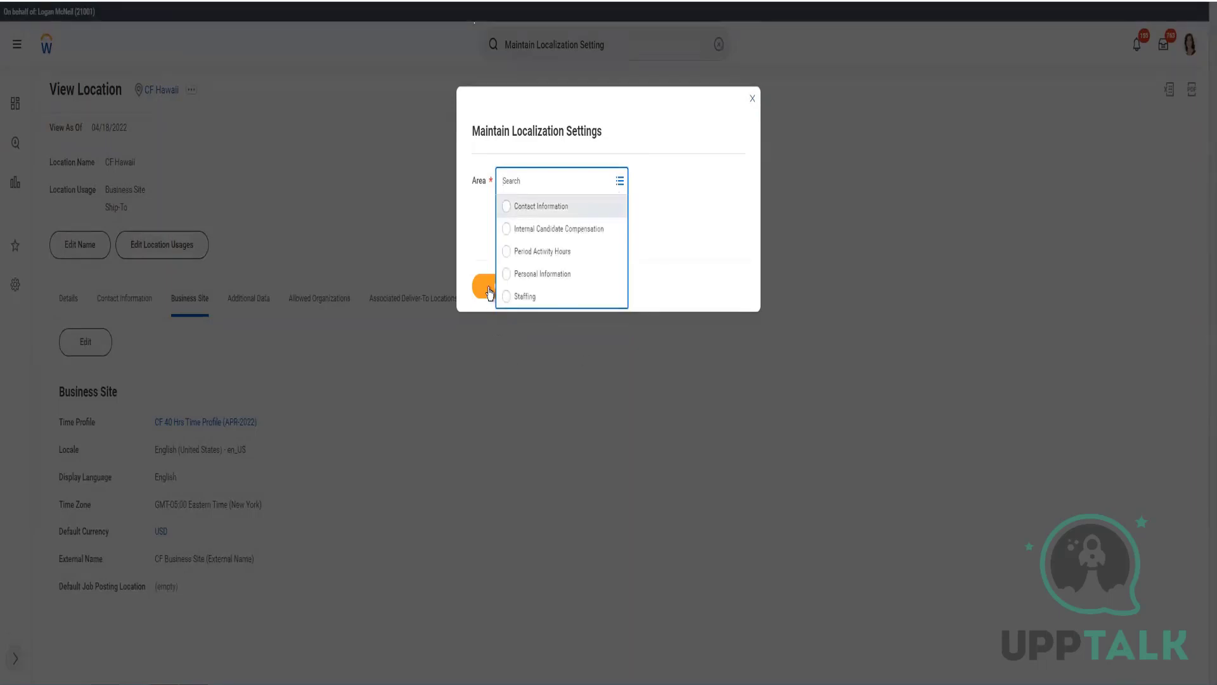
click(506, 207)
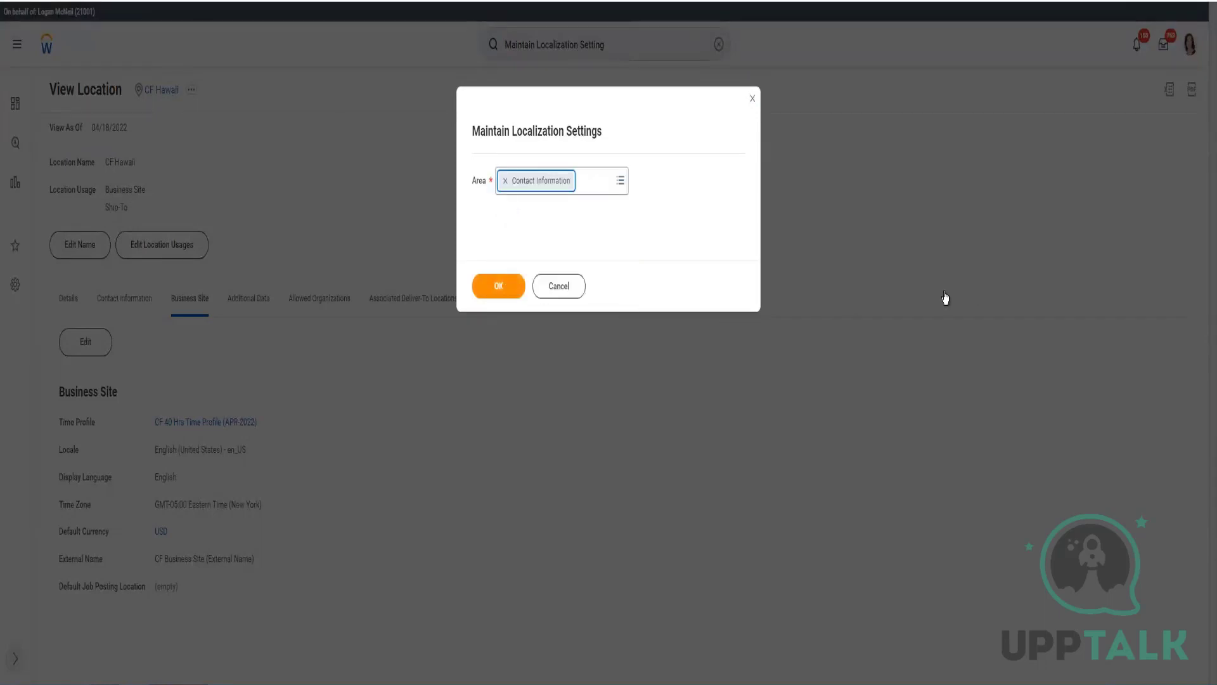
click(501, 286)
click(478, 291)
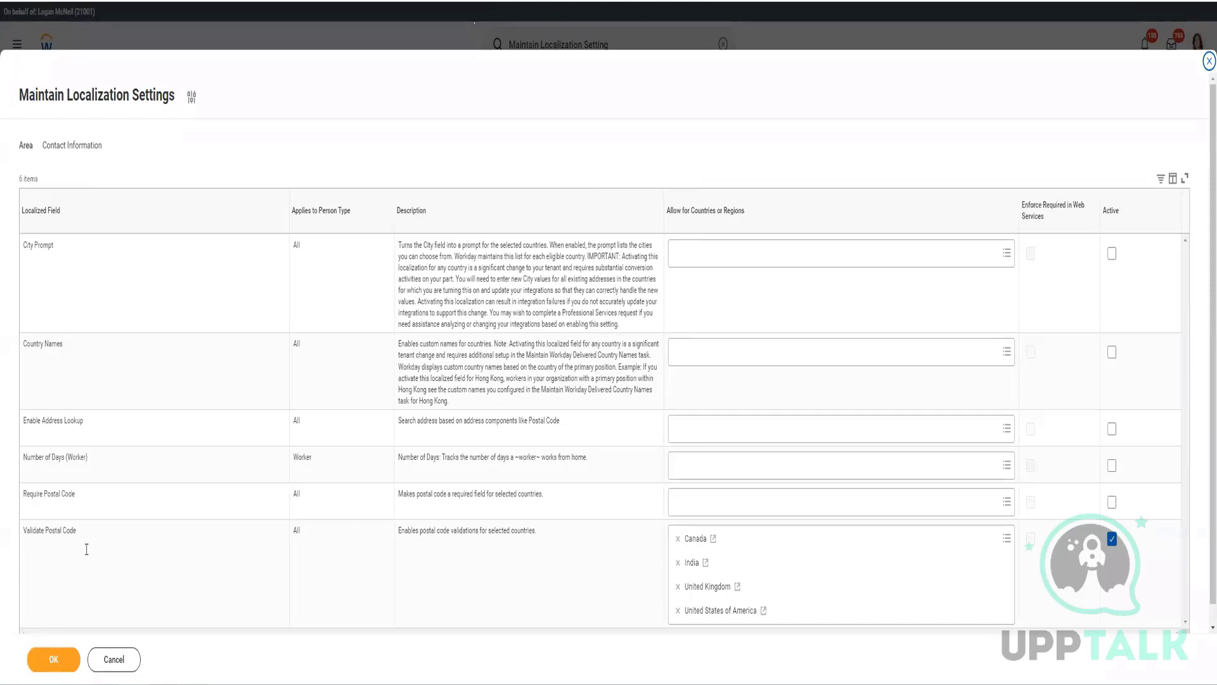
triple_click(27, 536)
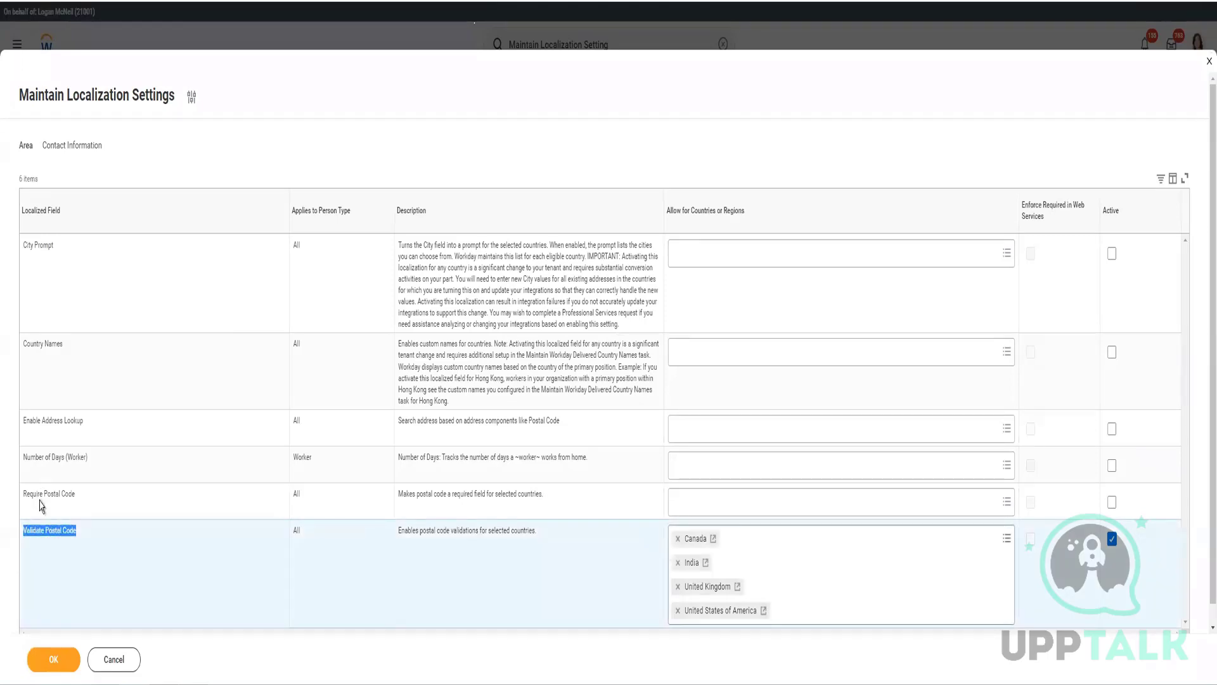
scroll(70, 517, down, 1)
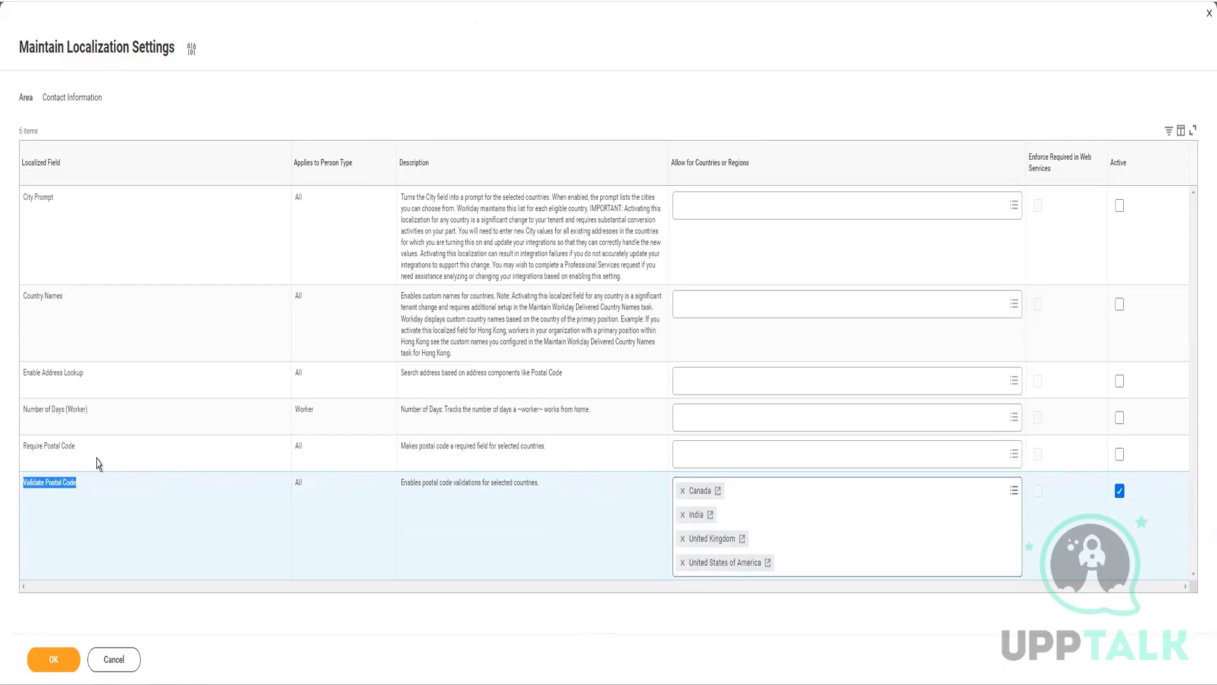
- Search Require Postal Code's country picker for 'United', browse results, and close without adding any
click(733, 460)
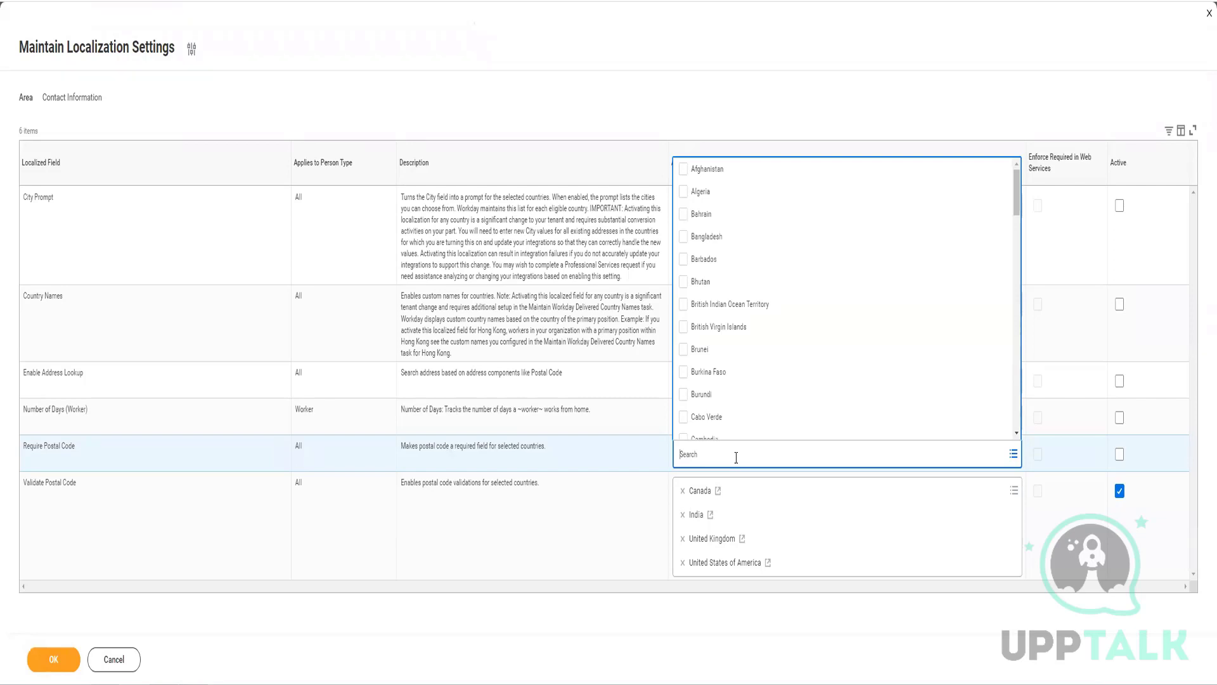
text(United)
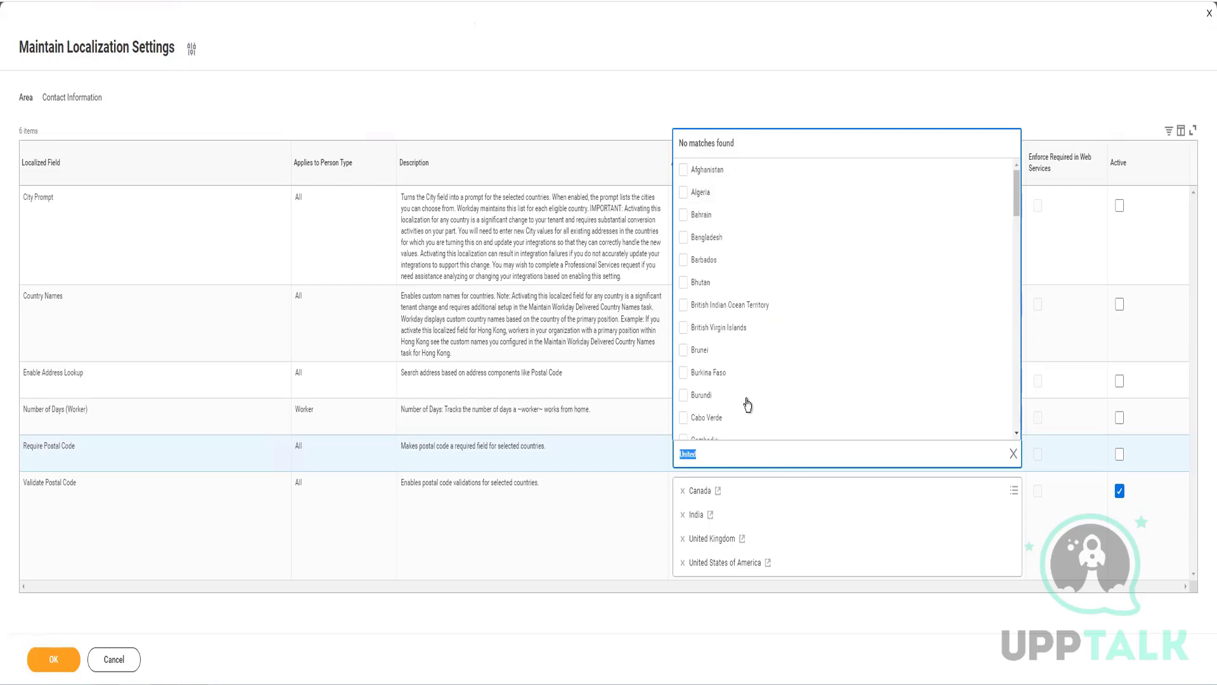
click(723, 456)
key(Return)
drag(1017, 192, 1016, 477)
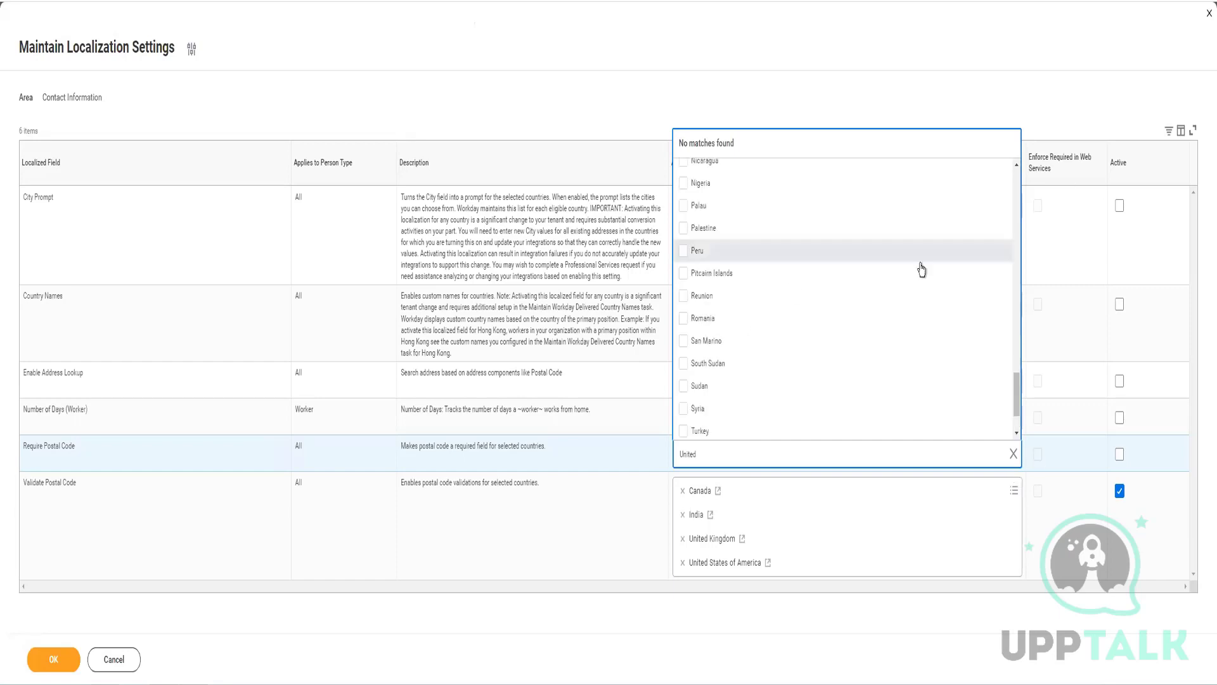
drag(1016, 396, 1011, 463)
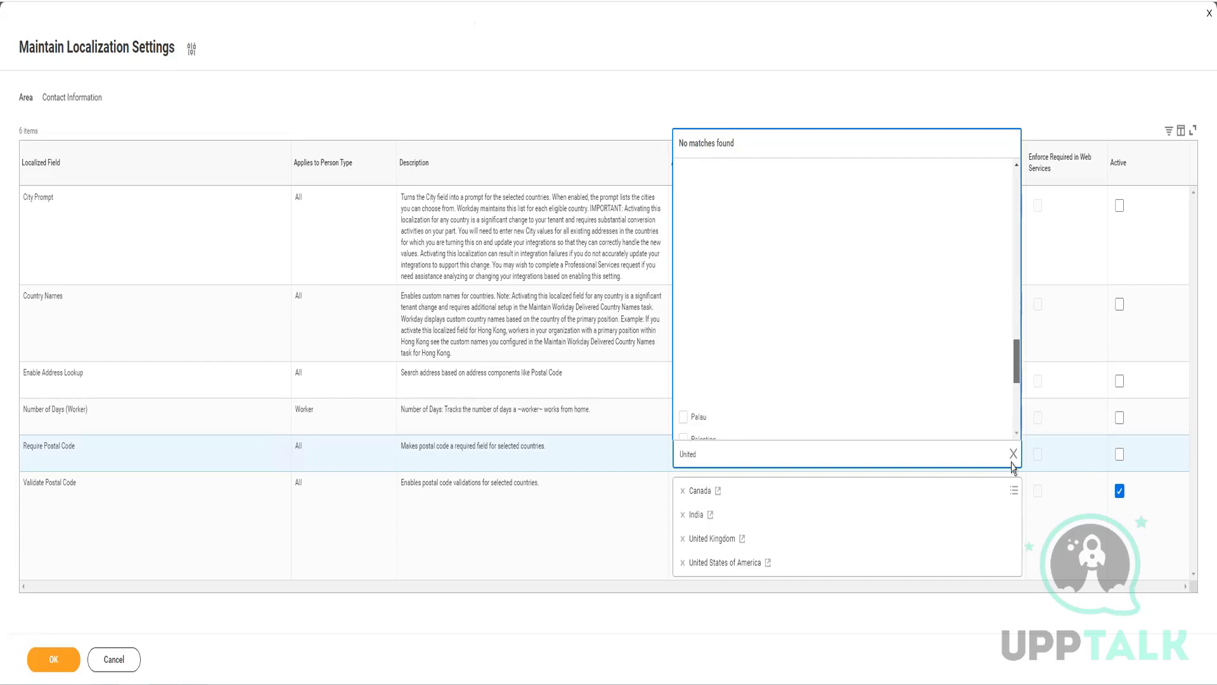
click(780, 454)
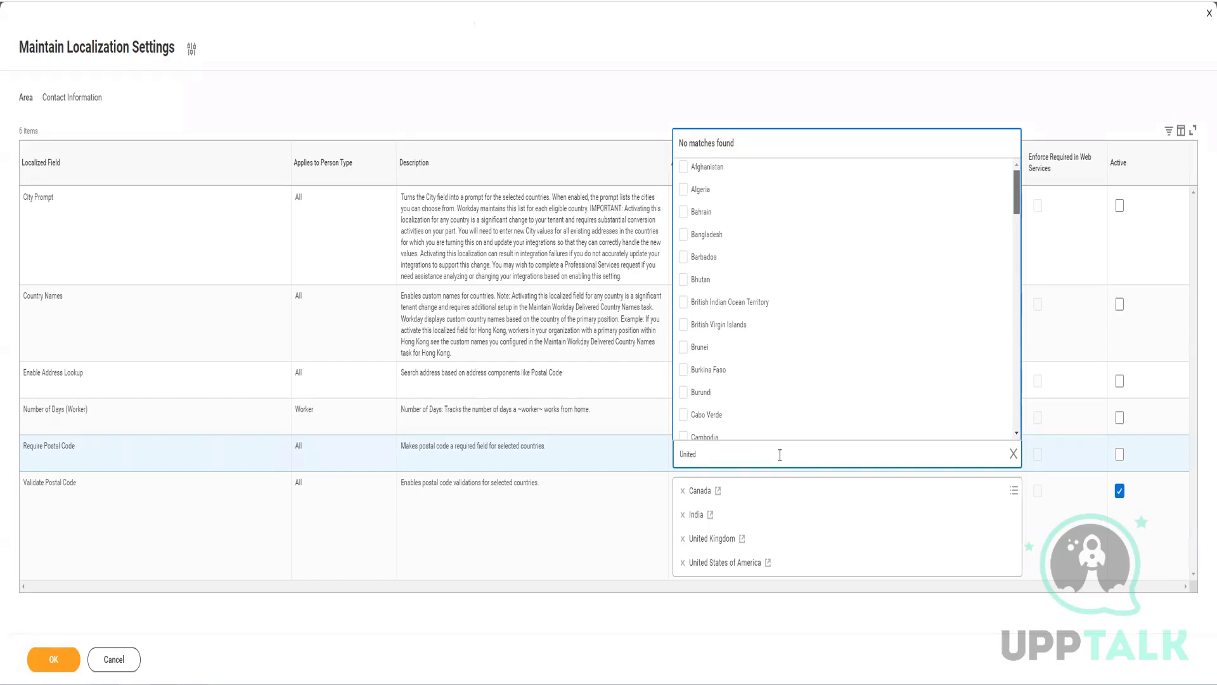
key(ctrl+a)
key(Escape)
click(801, 482)
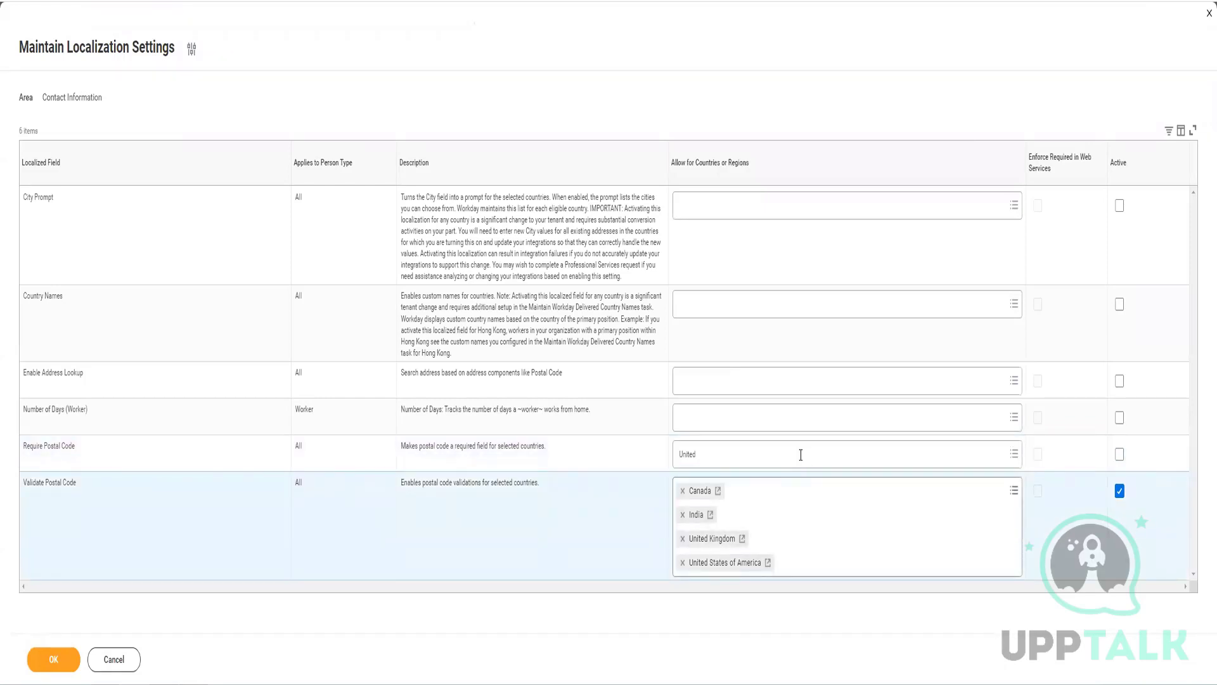
click(801, 457)
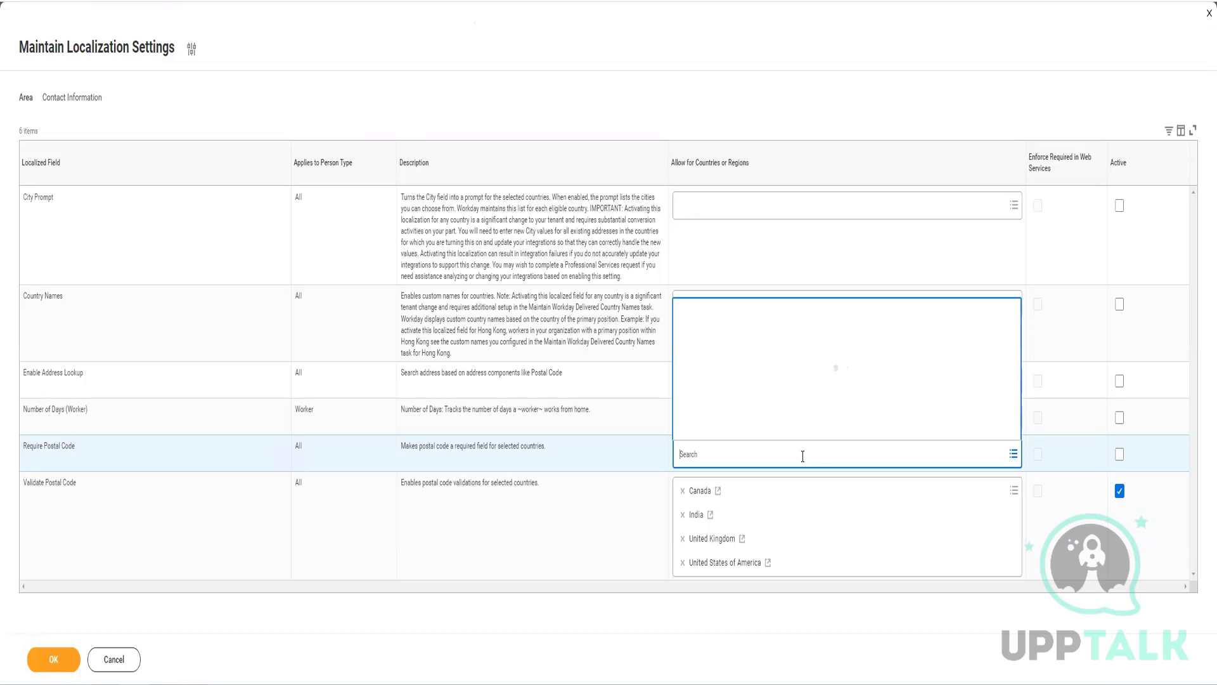
text(canada)
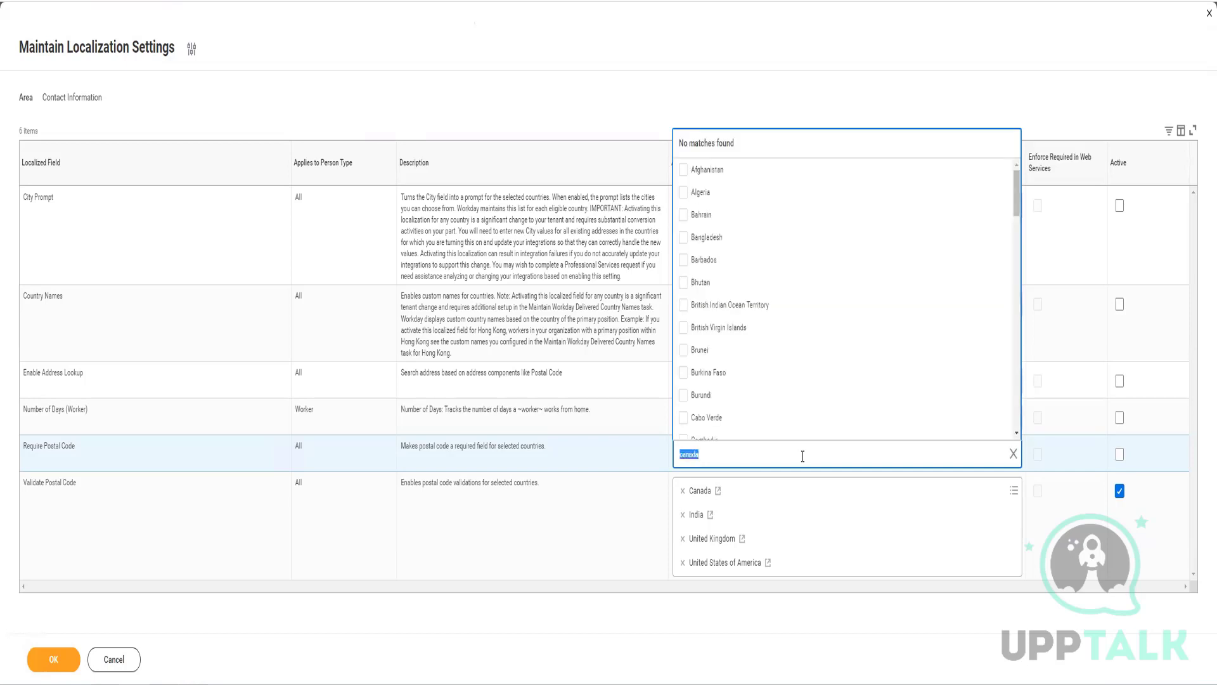
text(India)
key(Return)
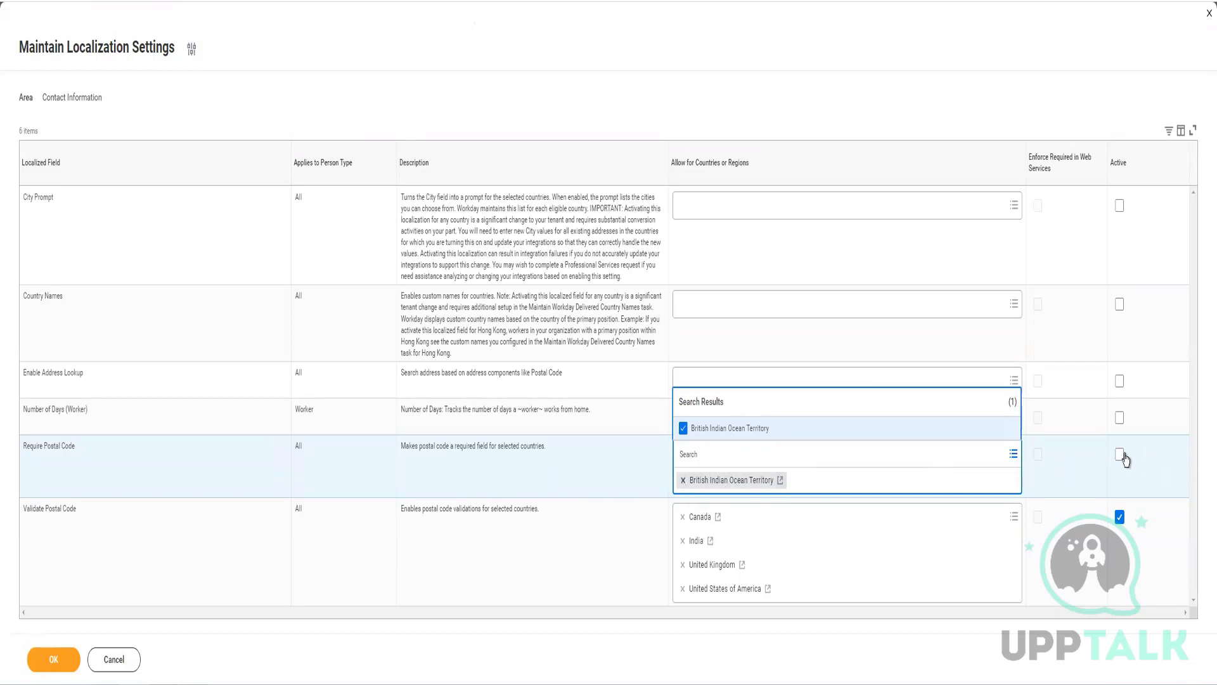
click(683, 481)
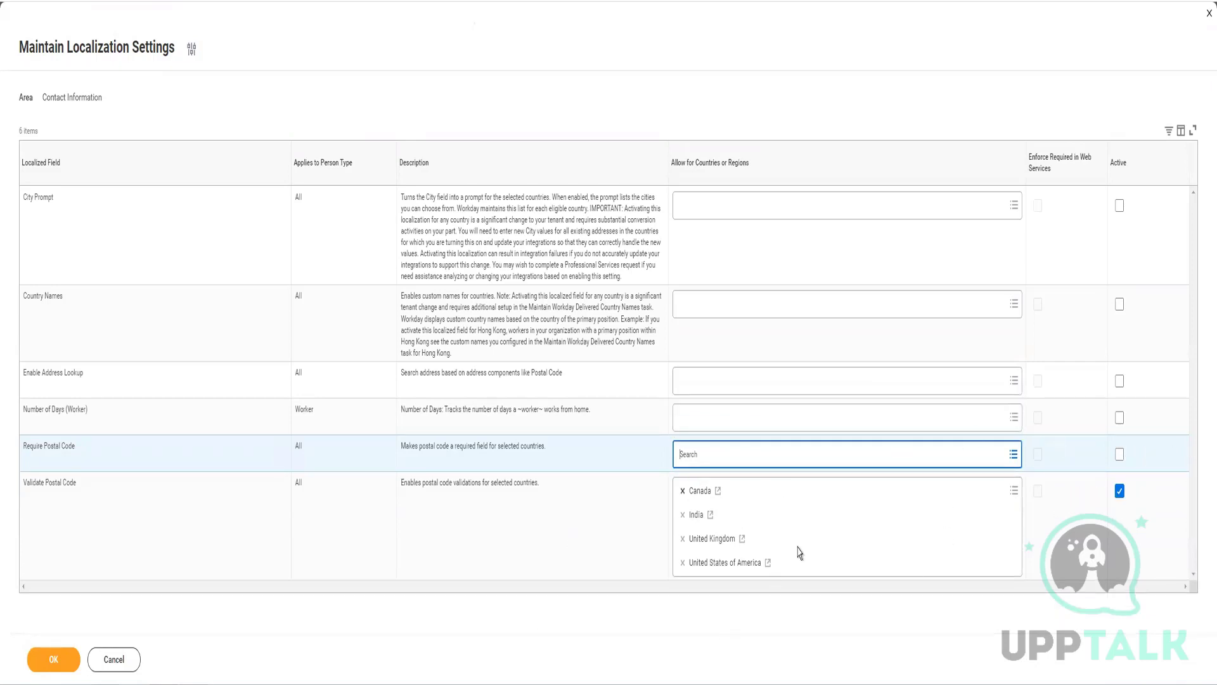
click(1119, 454)
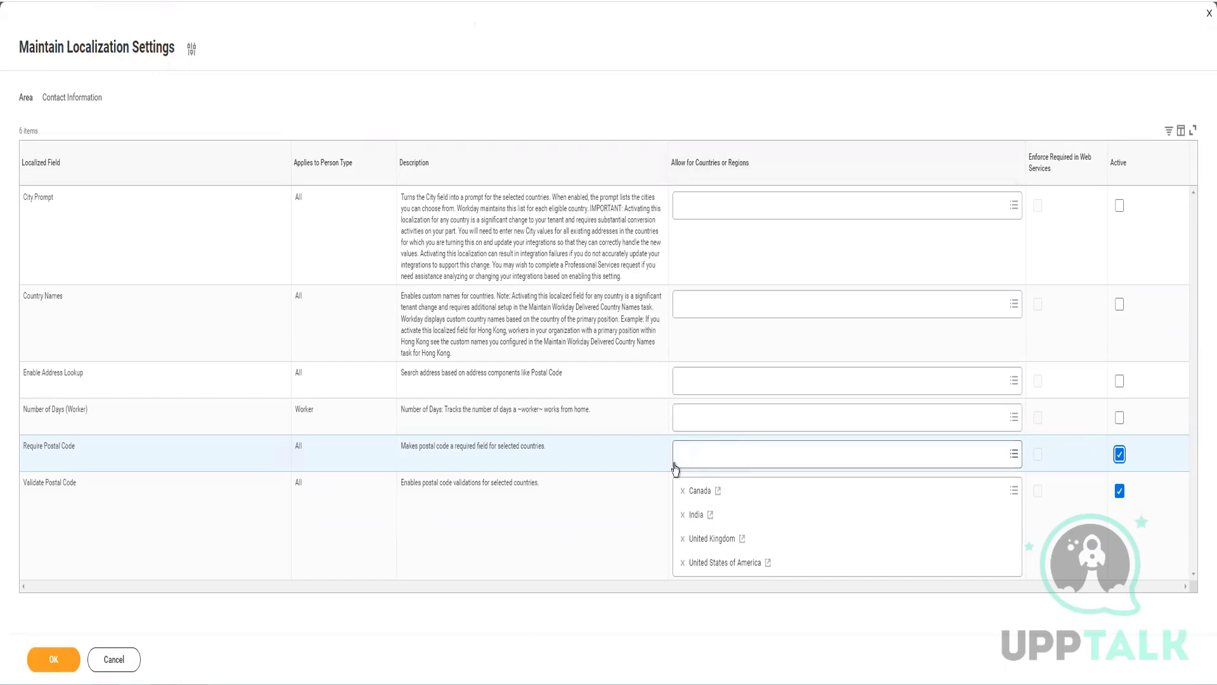
drag(295, 445, 547, 448)
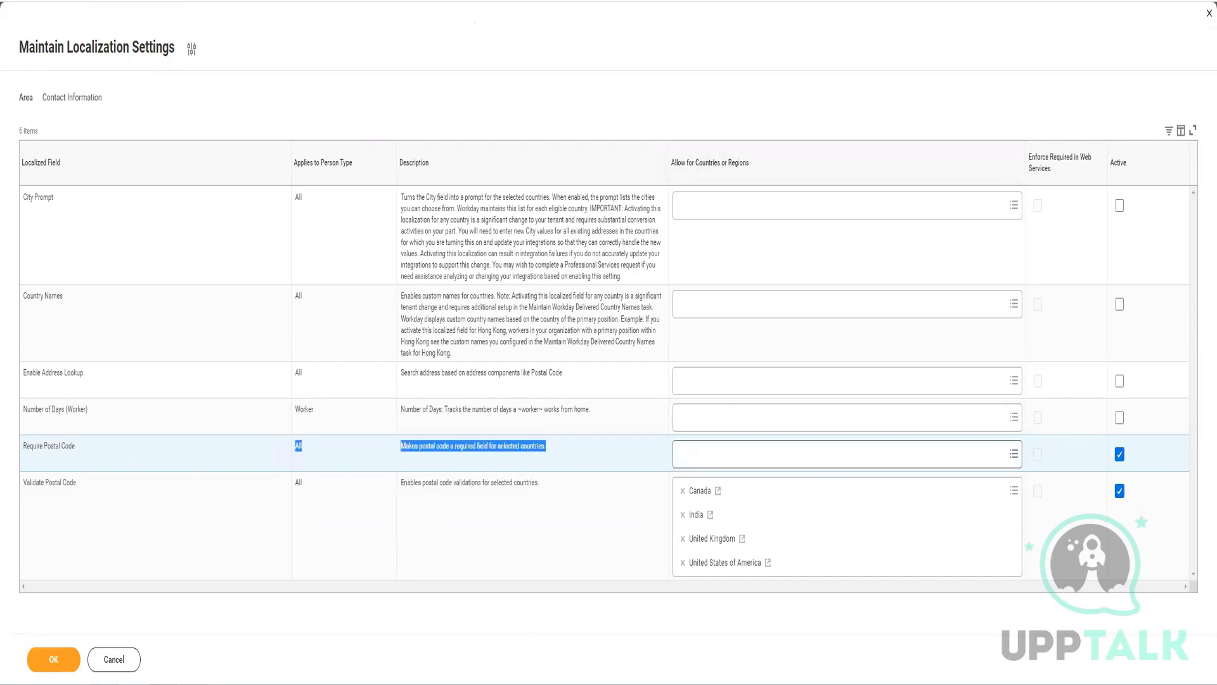
click(1118, 454)
click(1119, 454)
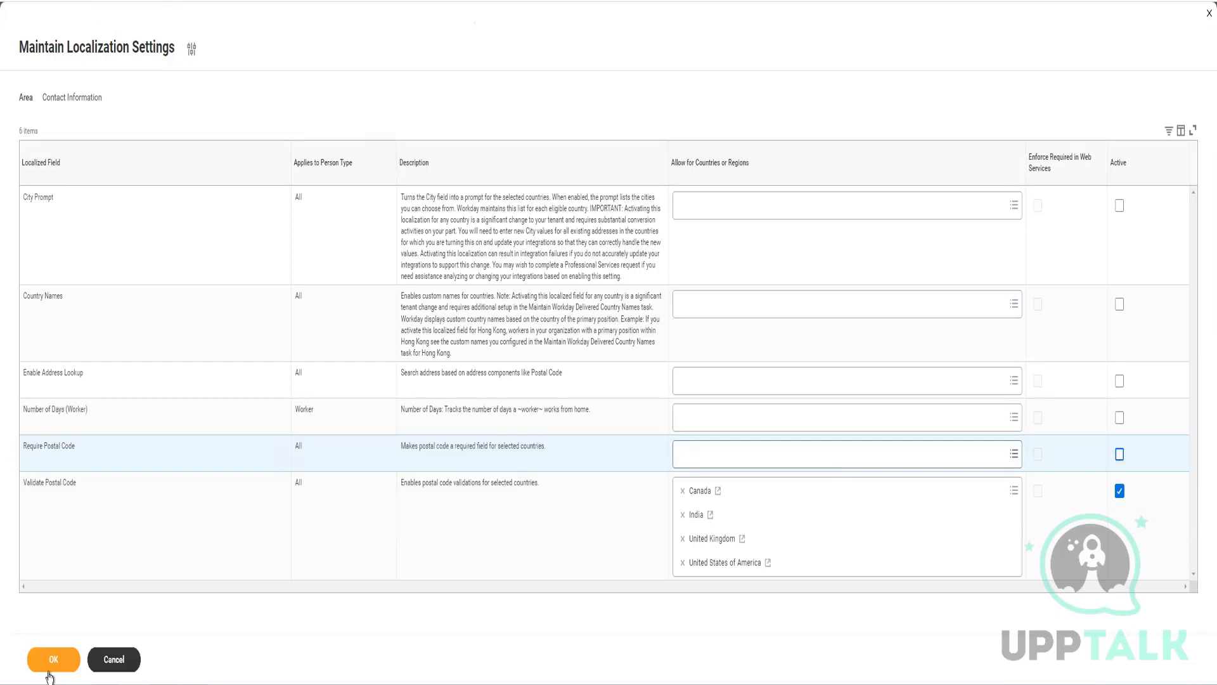
click(63, 483)
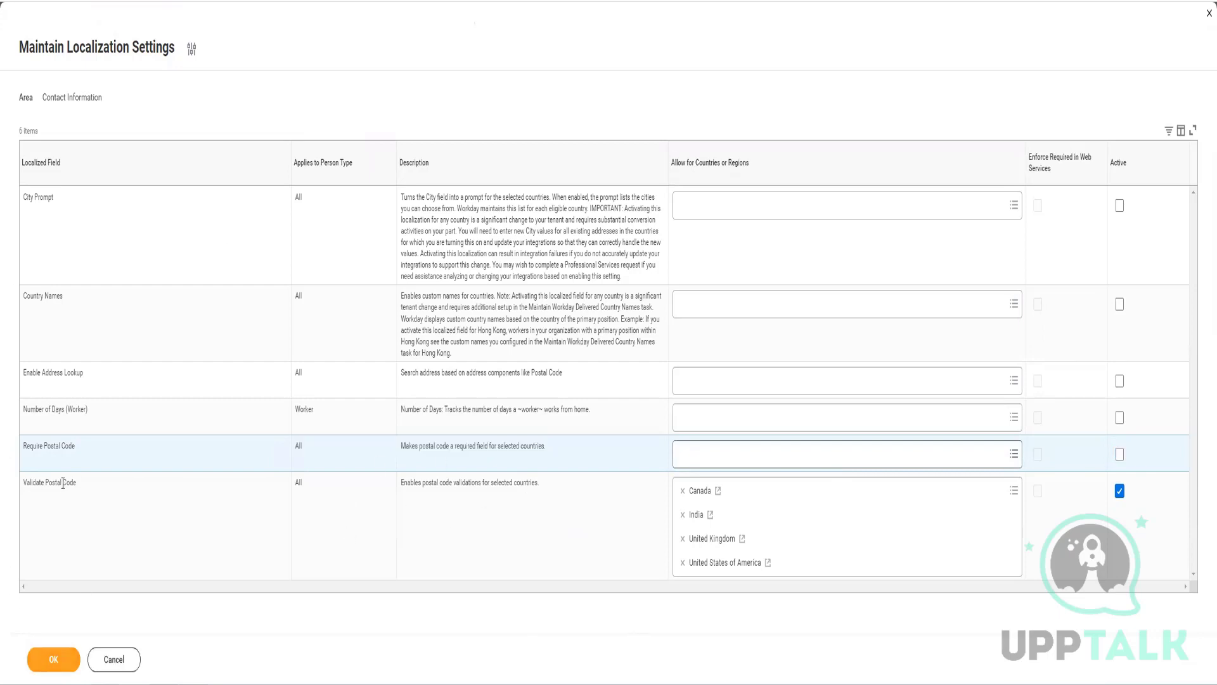
triple_click(52, 485)
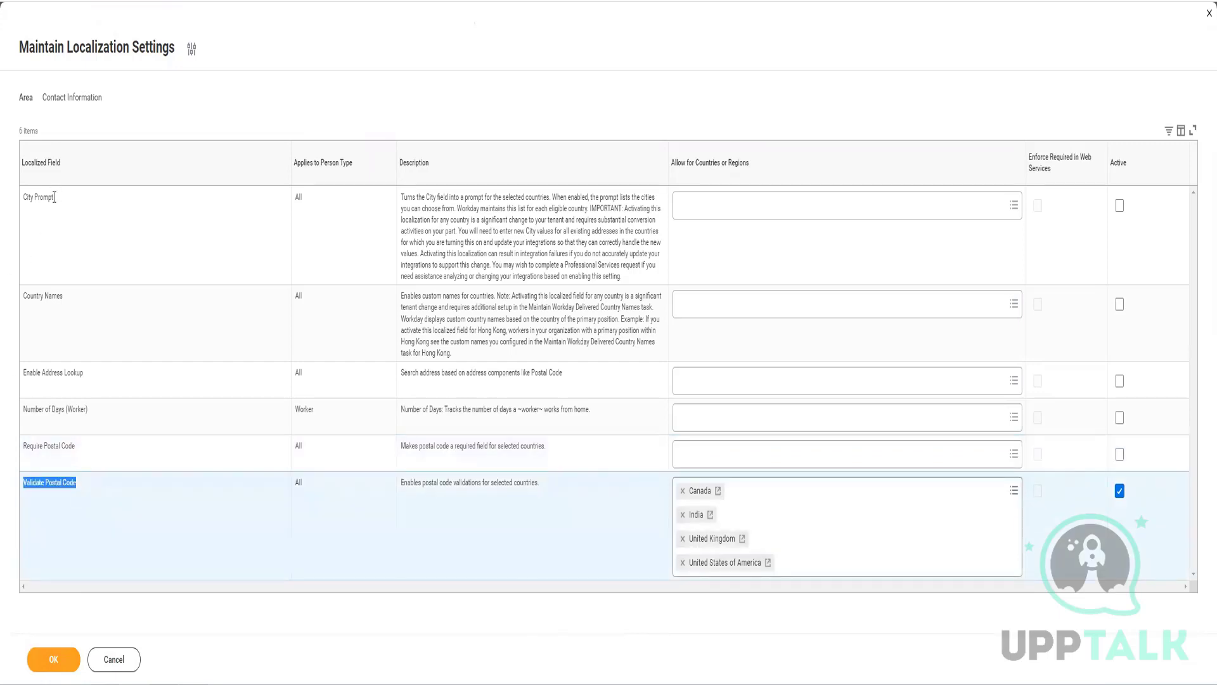
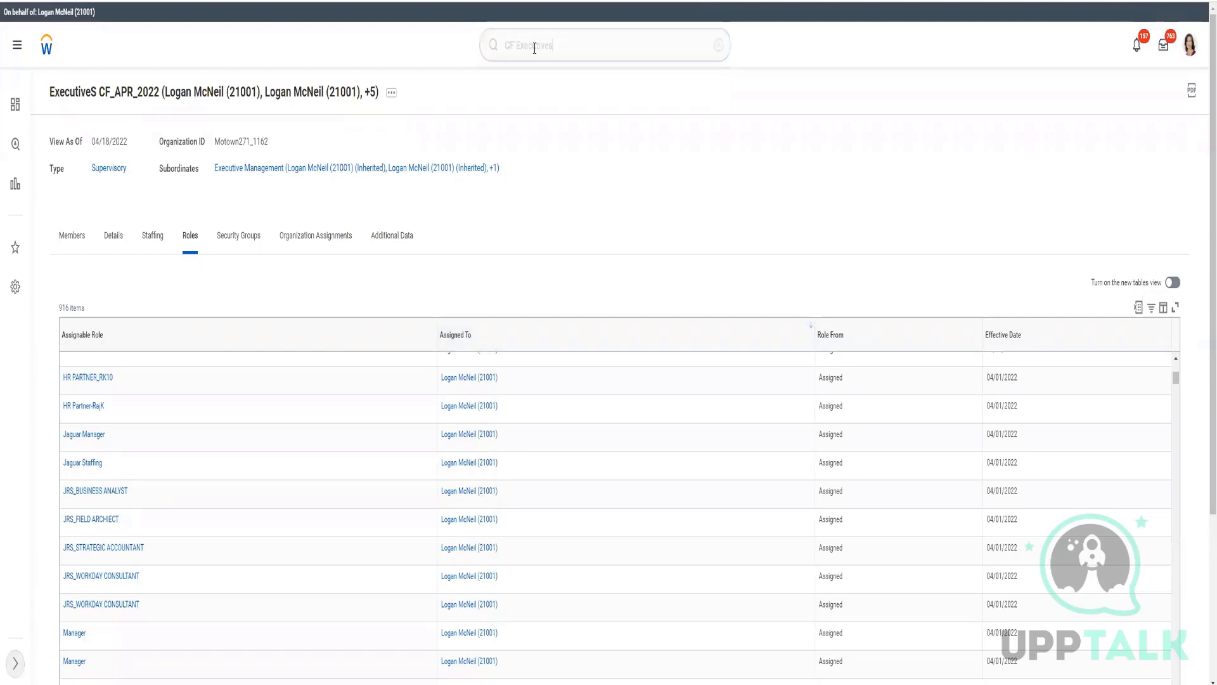
- Search for 'reorg report' and widen to more categories to reveal the Reports: Reorganization domain
click(547, 45)
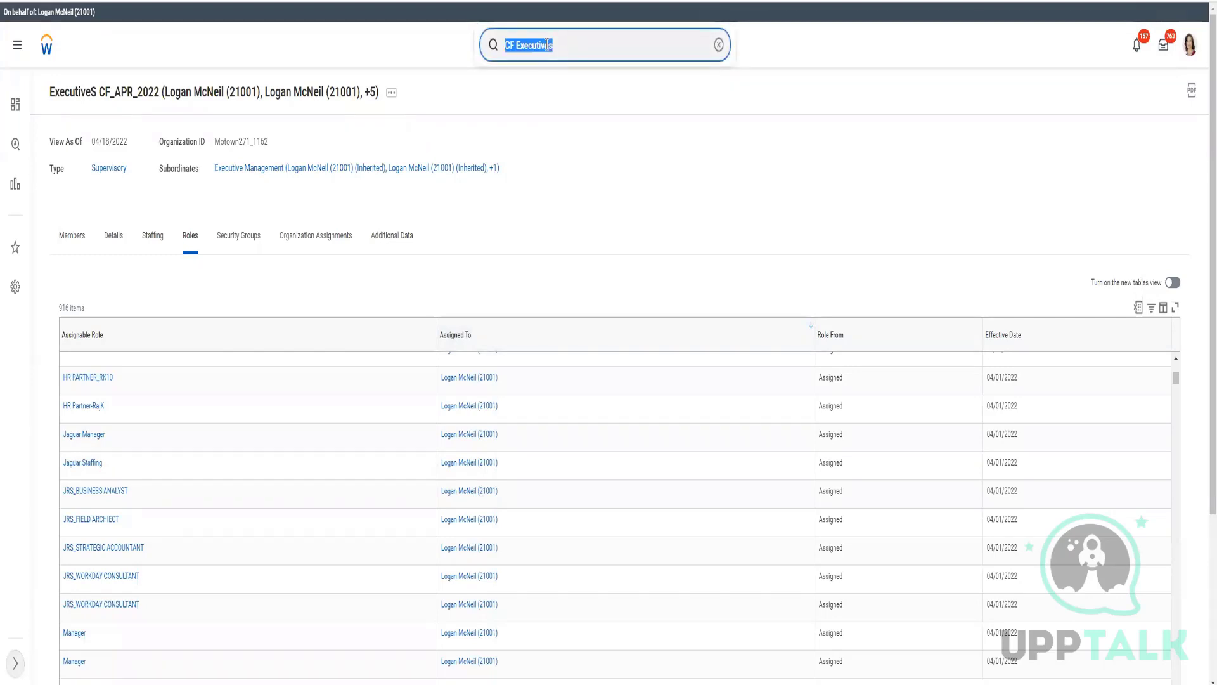
text(reorg re)
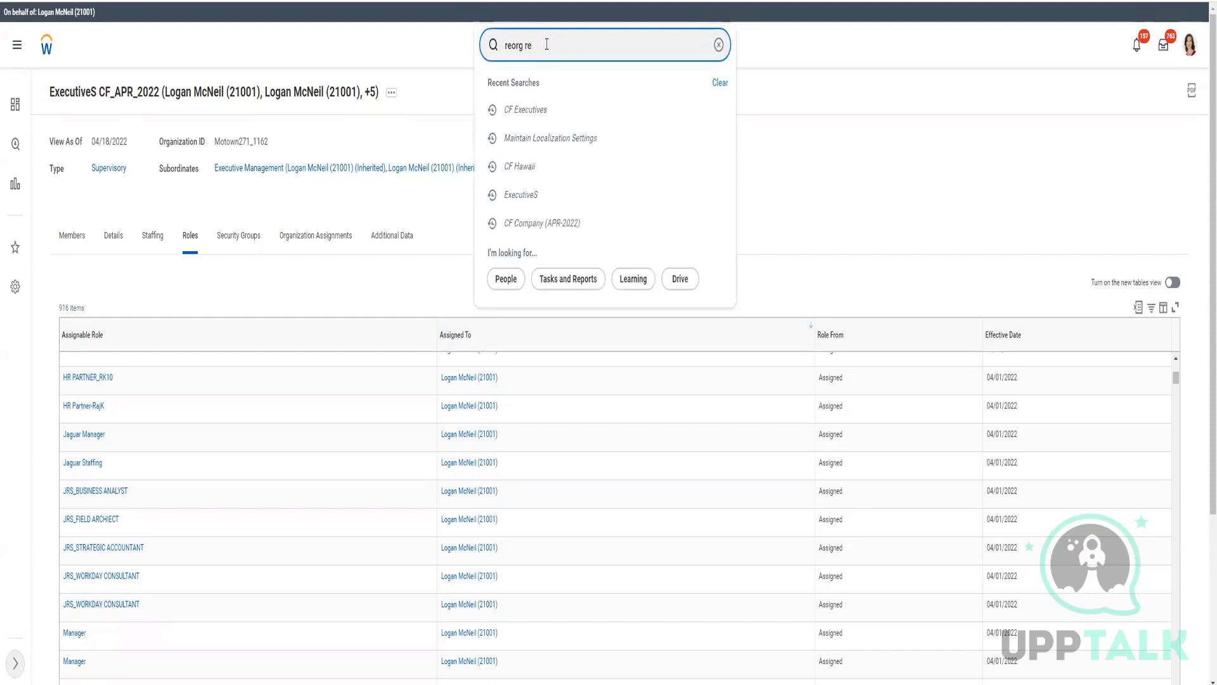
text(prort)
key(Return)
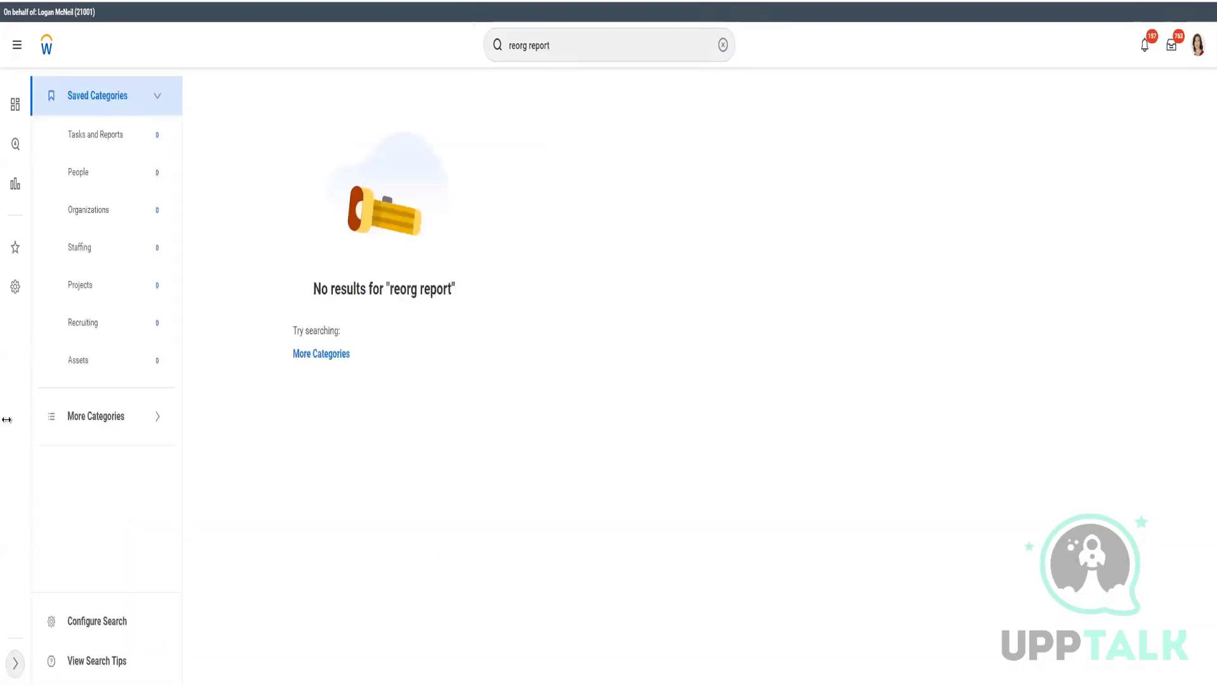
click(321, 354)
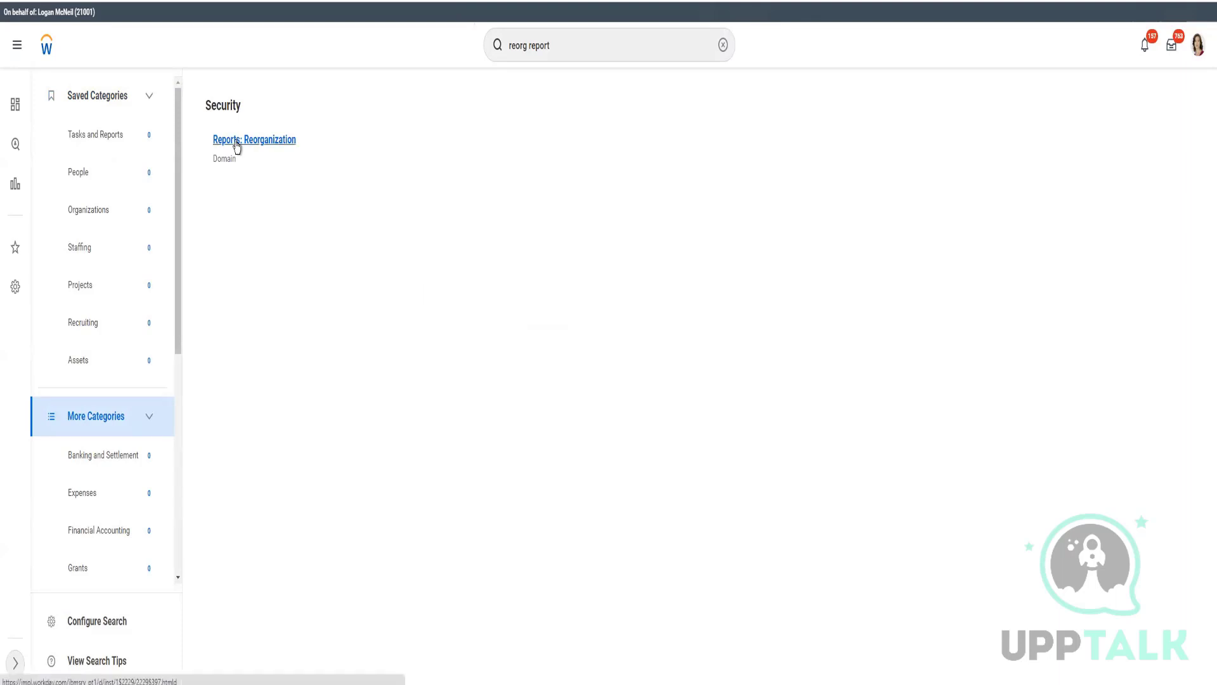
- Open the Reports: Reorganization domain and choose Edit Permissions for its security policy
click(236, 145)
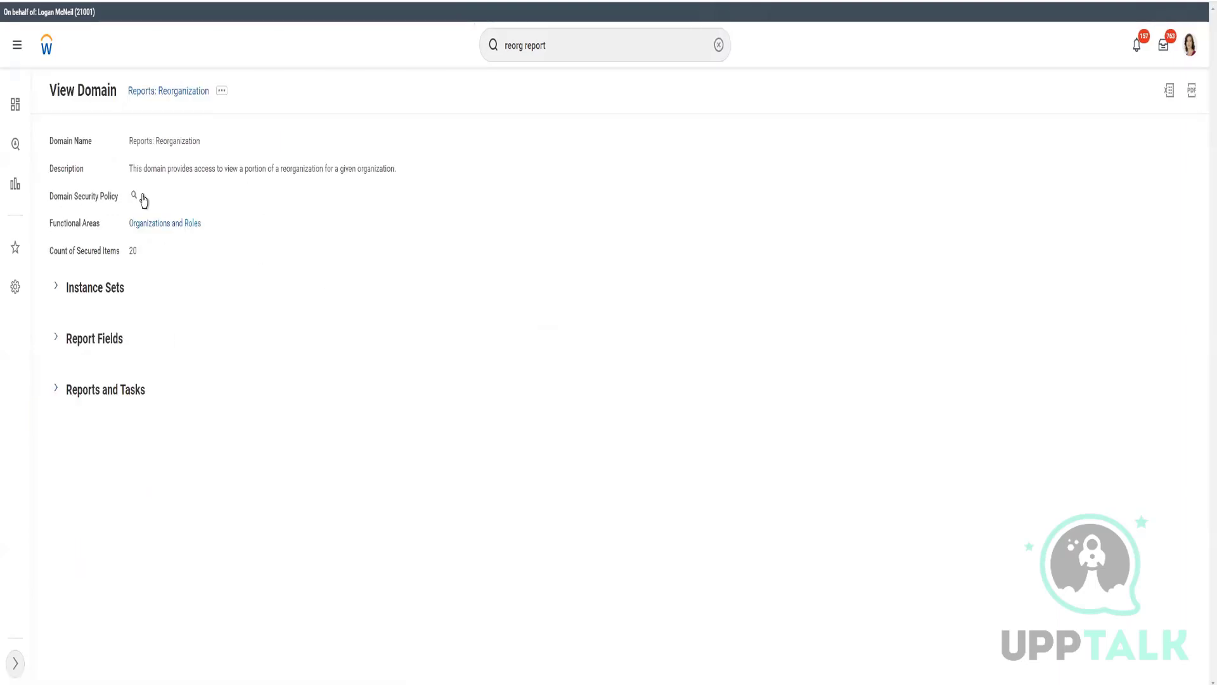
click(142, 196)
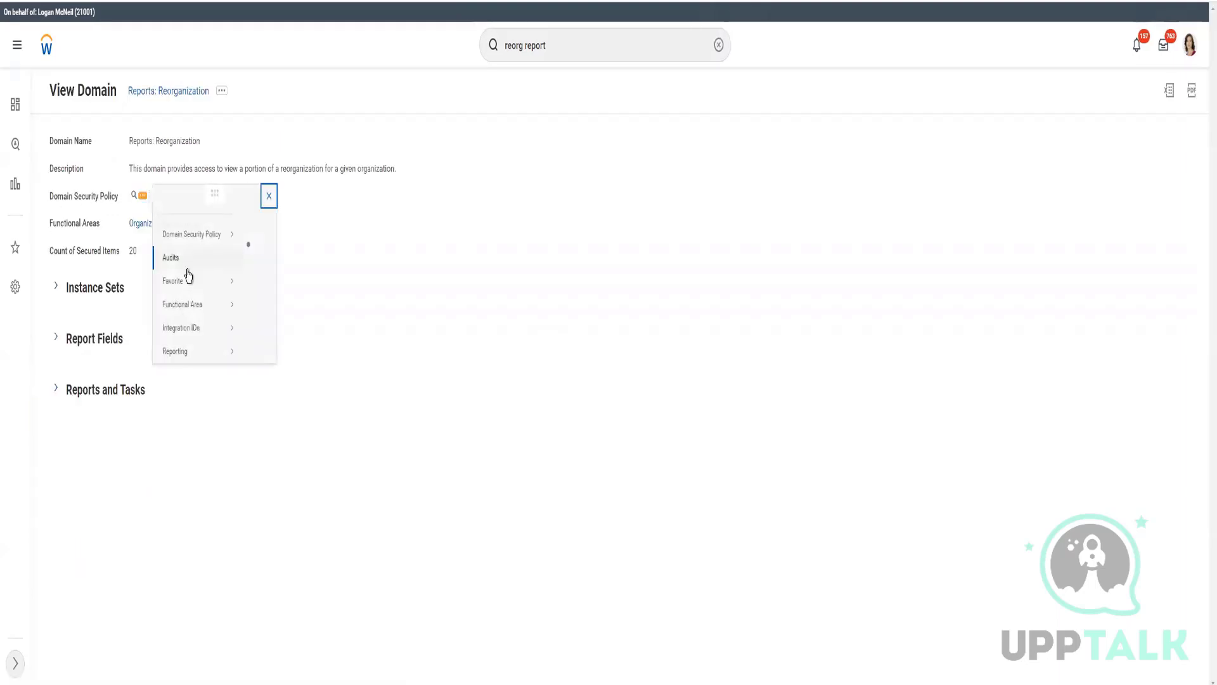
mouse_move(204, 249)
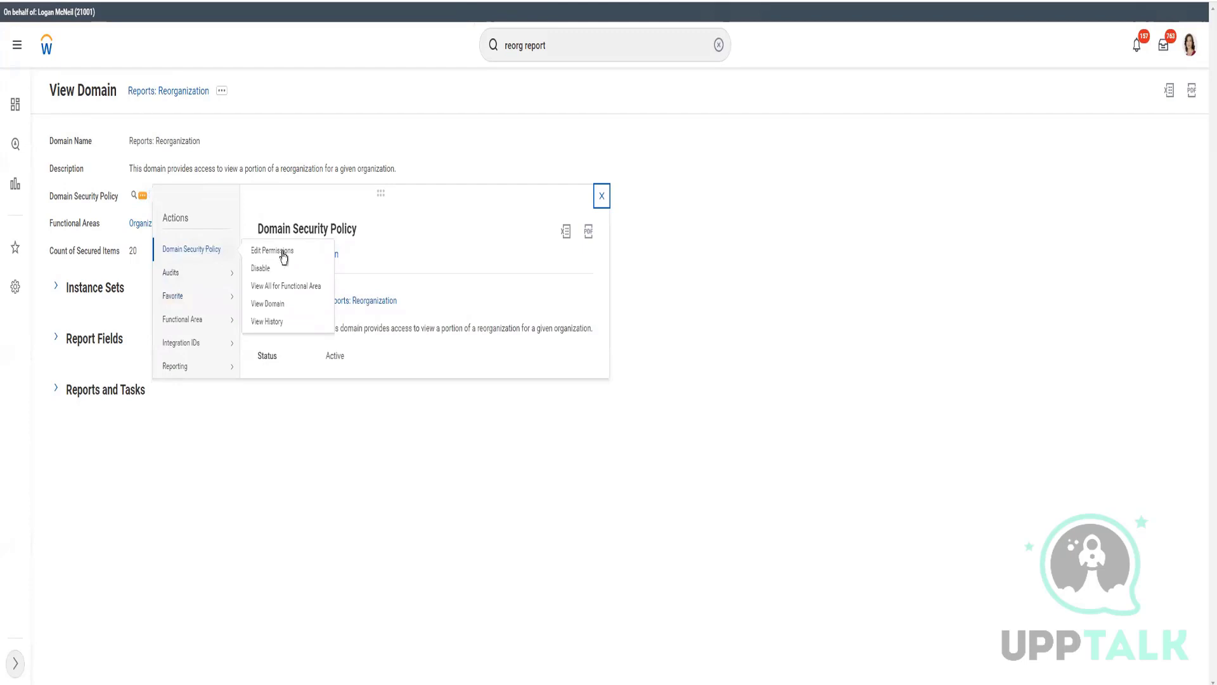
click(273, 250)
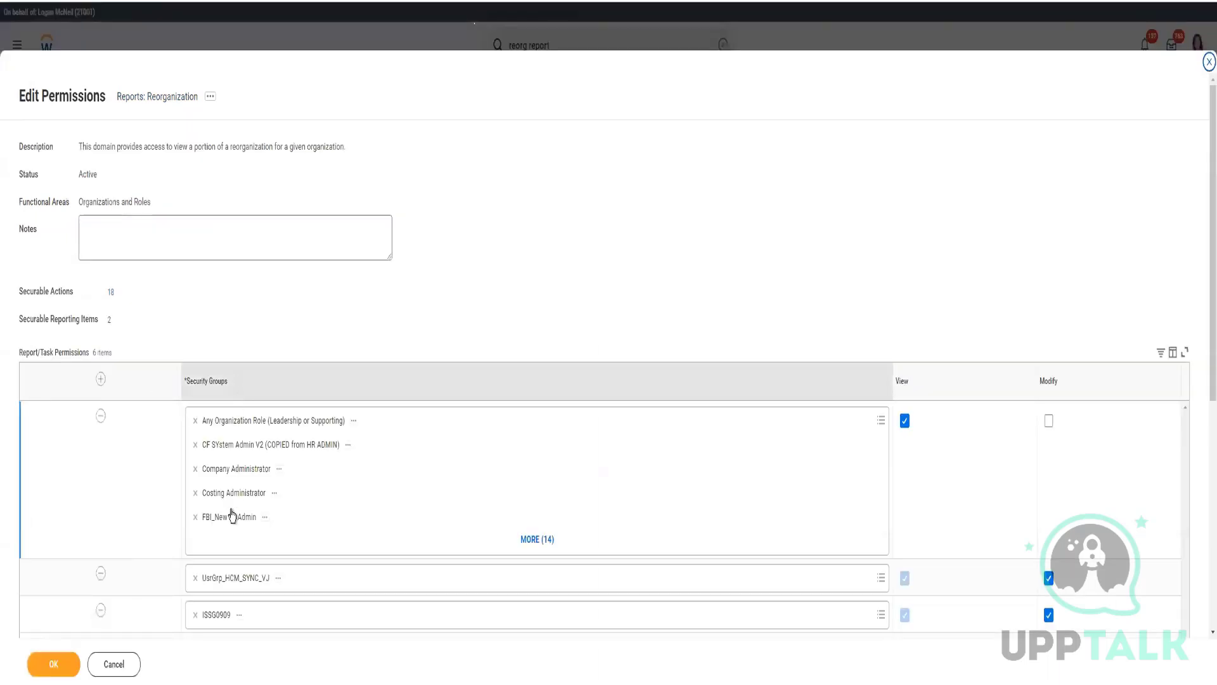
- Grant Modify to the first security-group row, including HR Administrator, and save the edit
scroll(590, 573, down, 2)
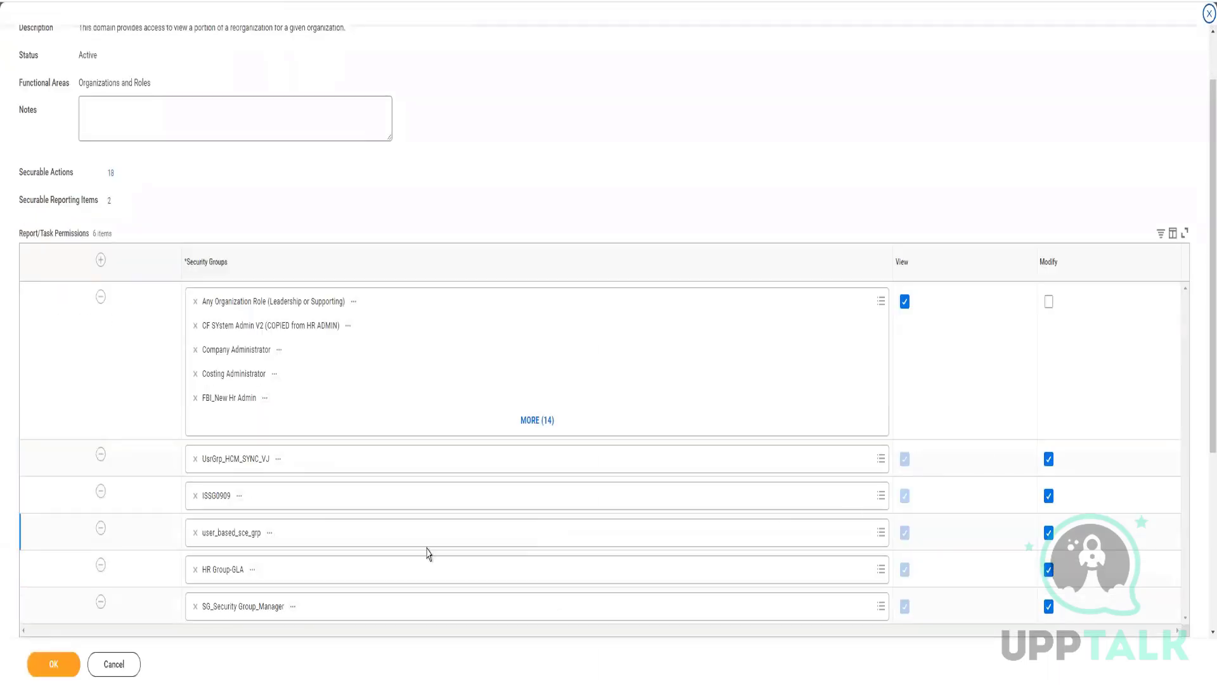
scroll(399, 530, down, 2)
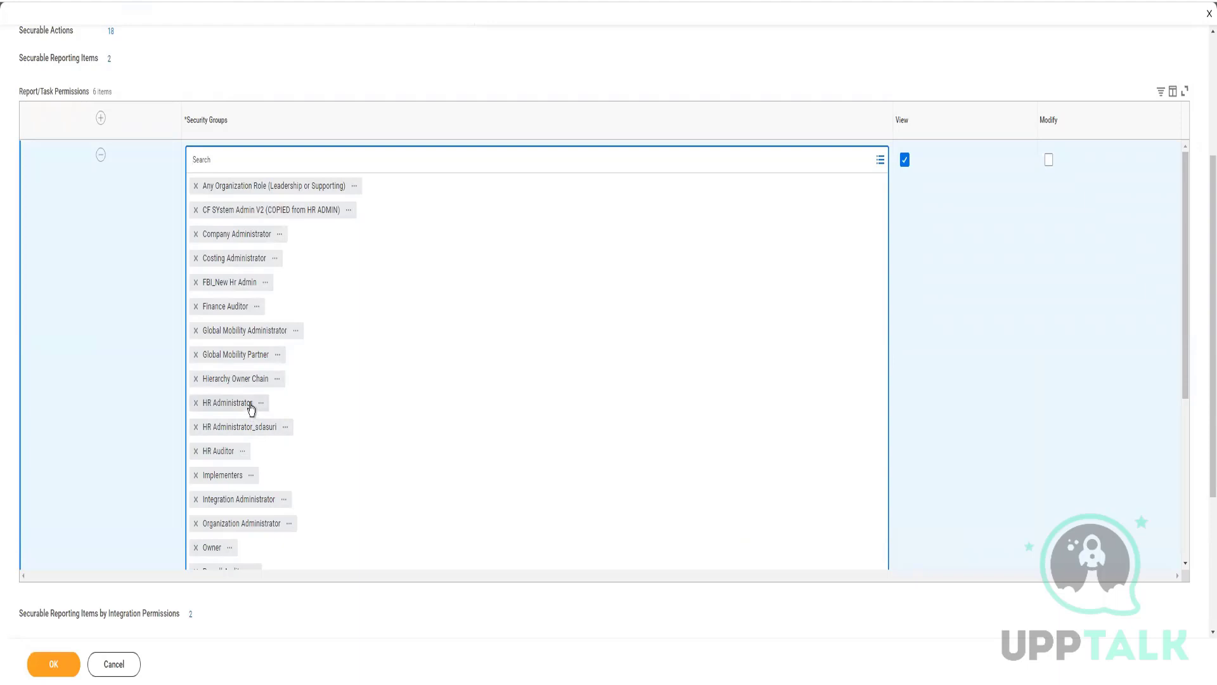
scroll(512, 429, down, 3)
scroll(513, 431, down, 1)
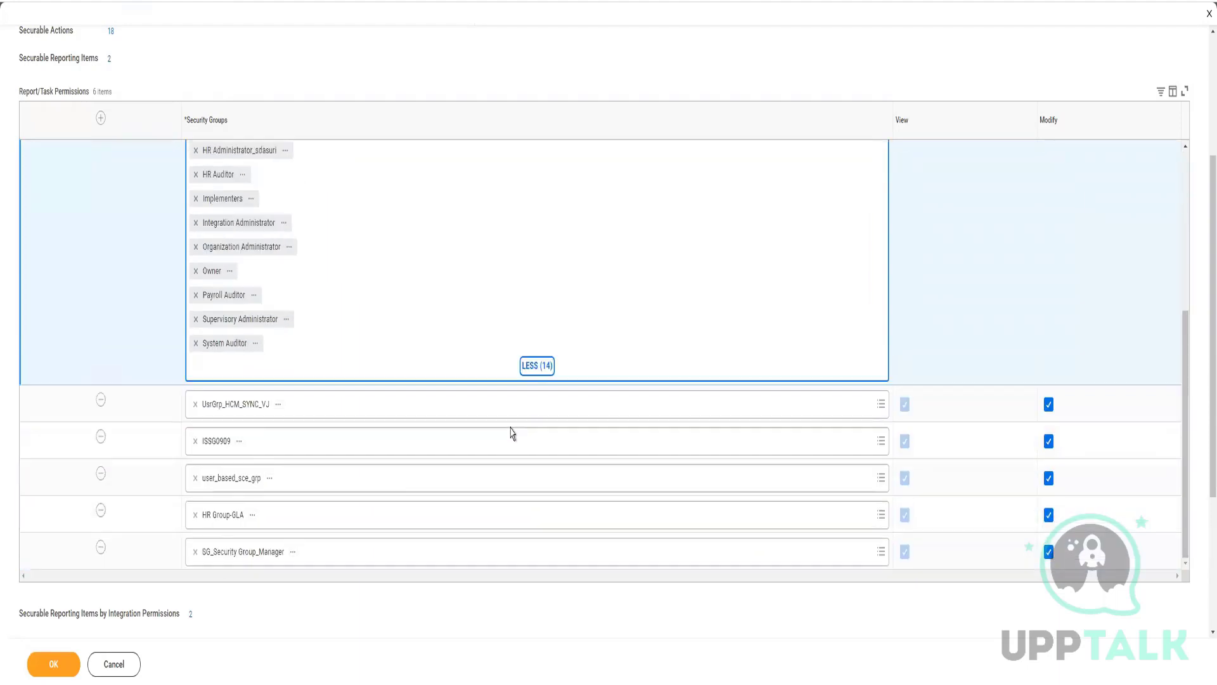
scroll(513, 431, down, 2)
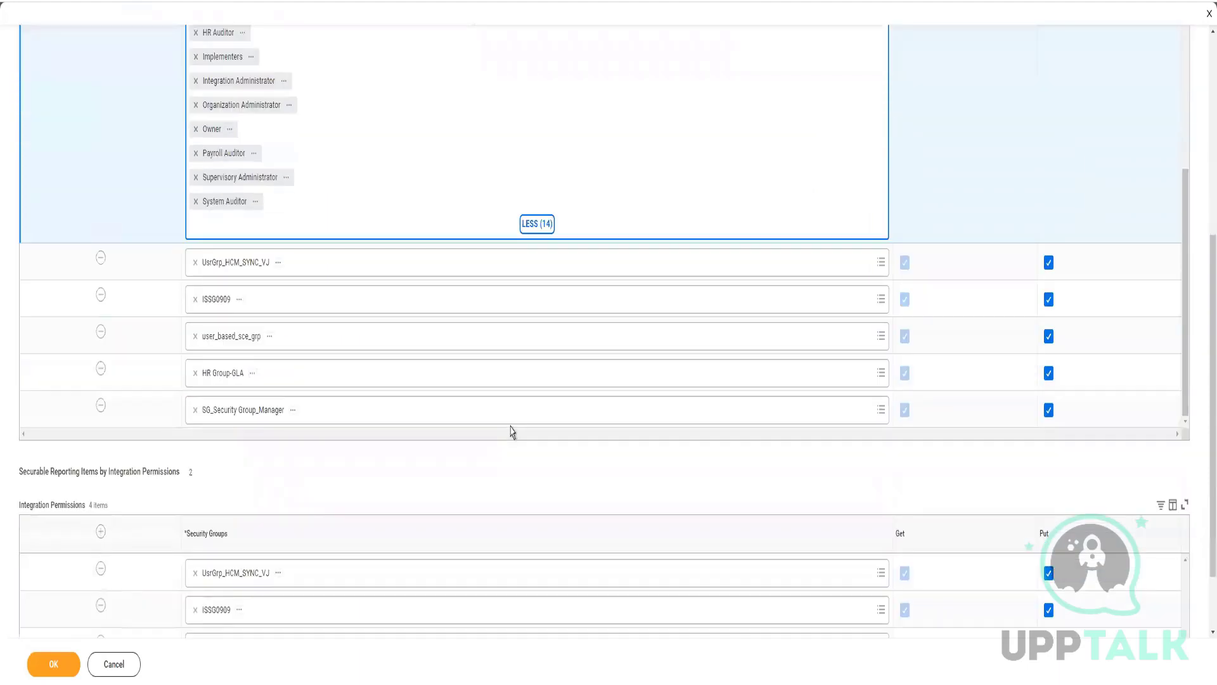
scroll(1077, 143, up, 4)
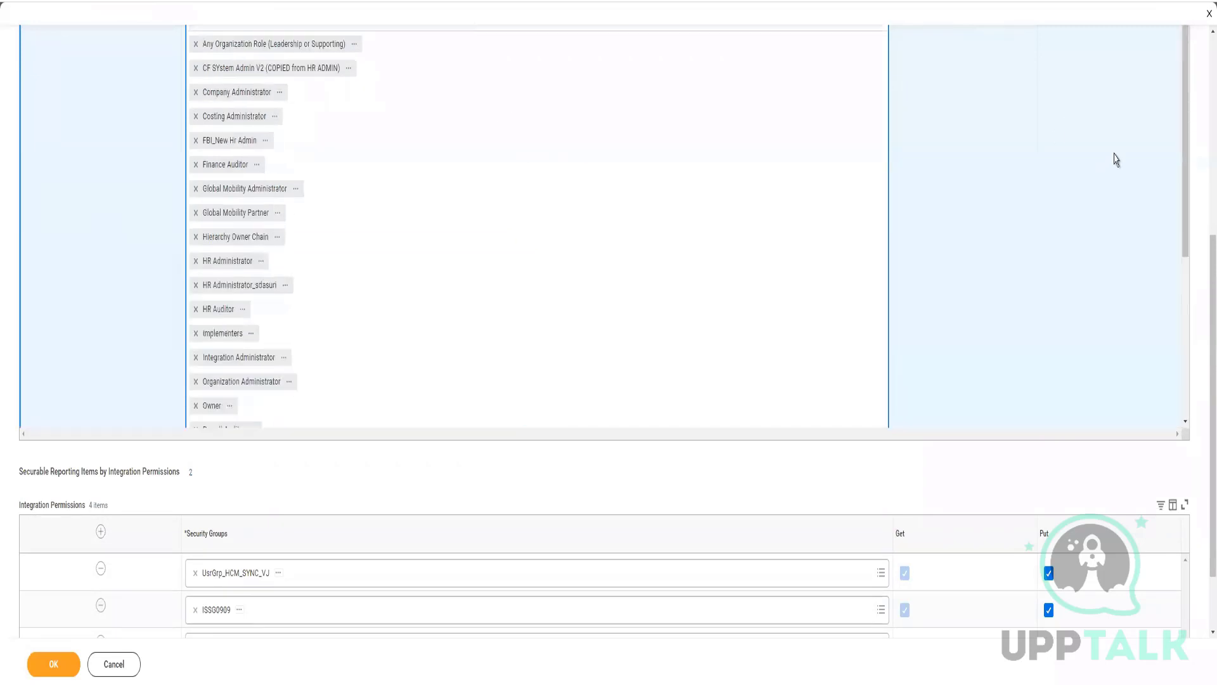
scroll(1046, 191, up, 5)
click(1048, 303)
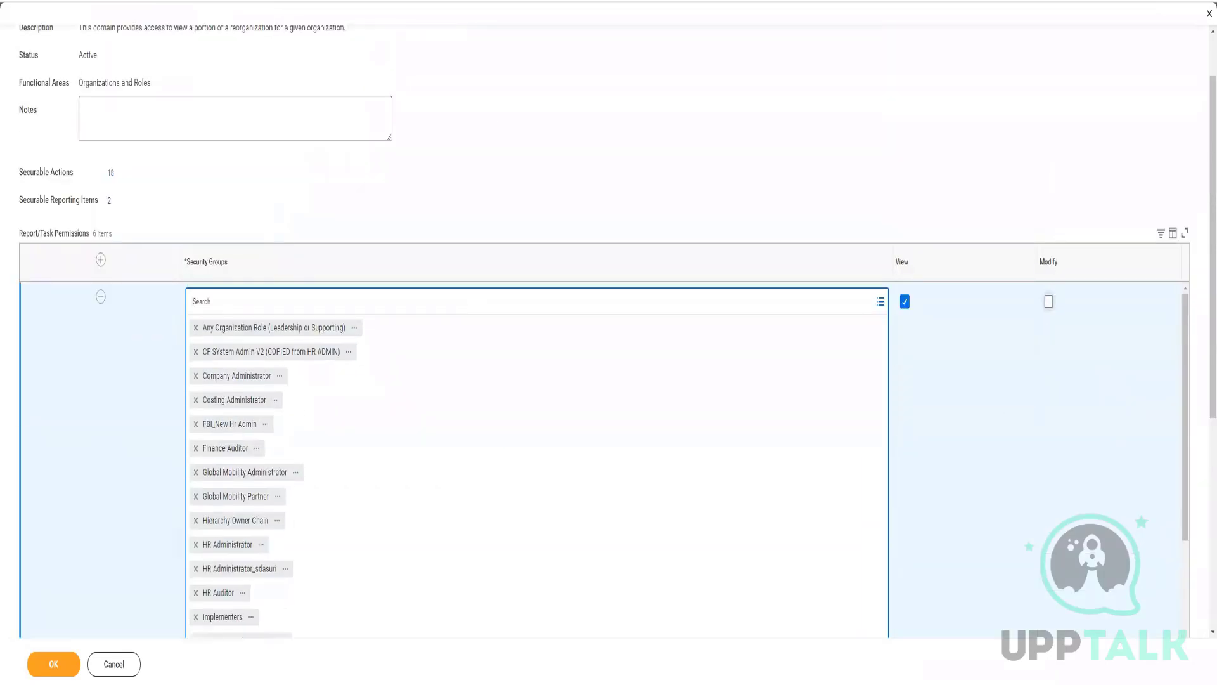
click(51, 664)
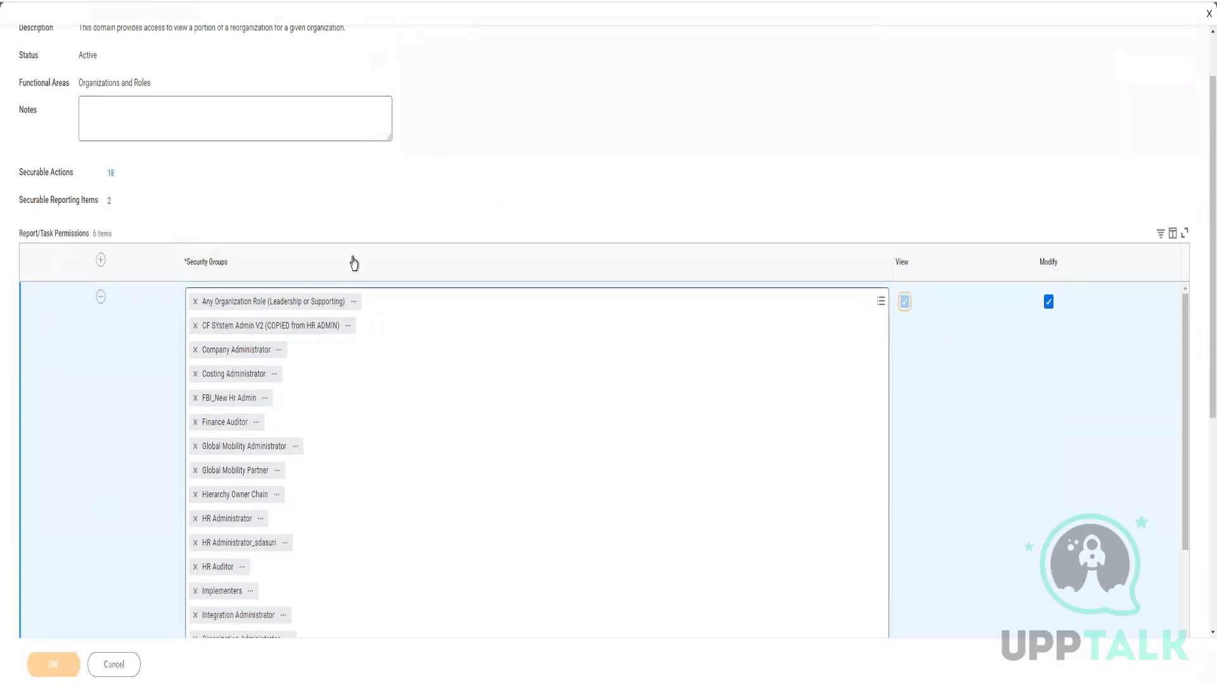
scroll(355, 255, up, 2)
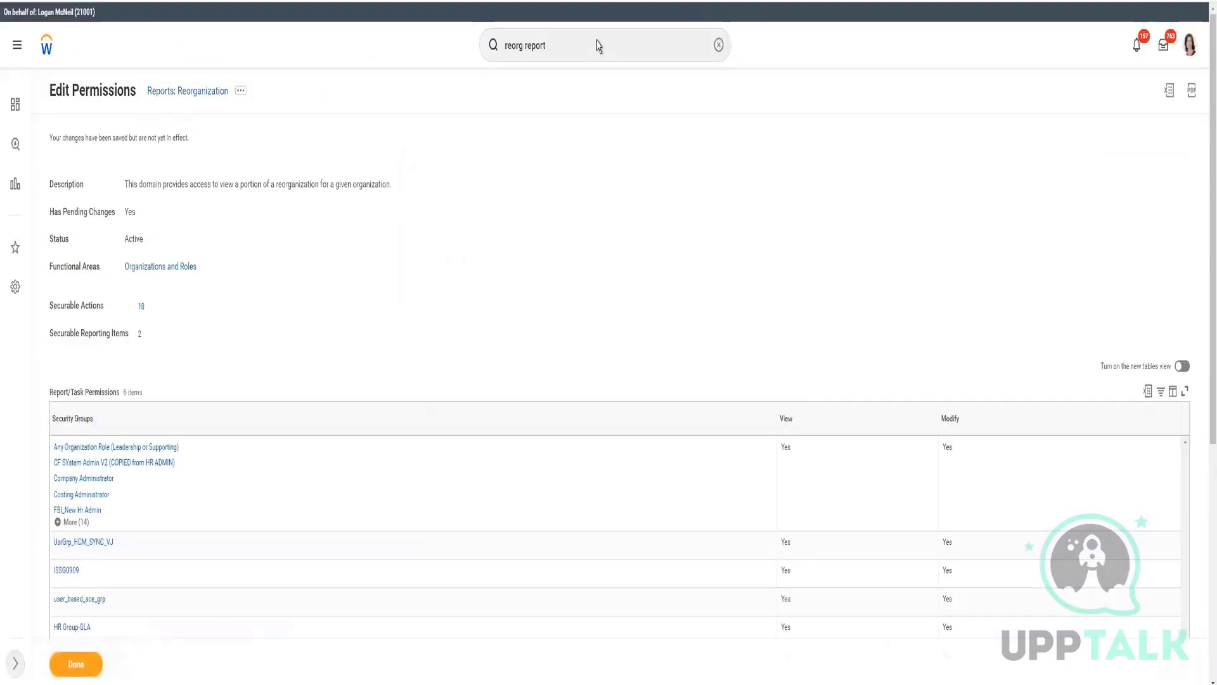
- Search 'act pen sec pol changes' and open the Activate Pending Security Policy Changes task
click(598, 40)
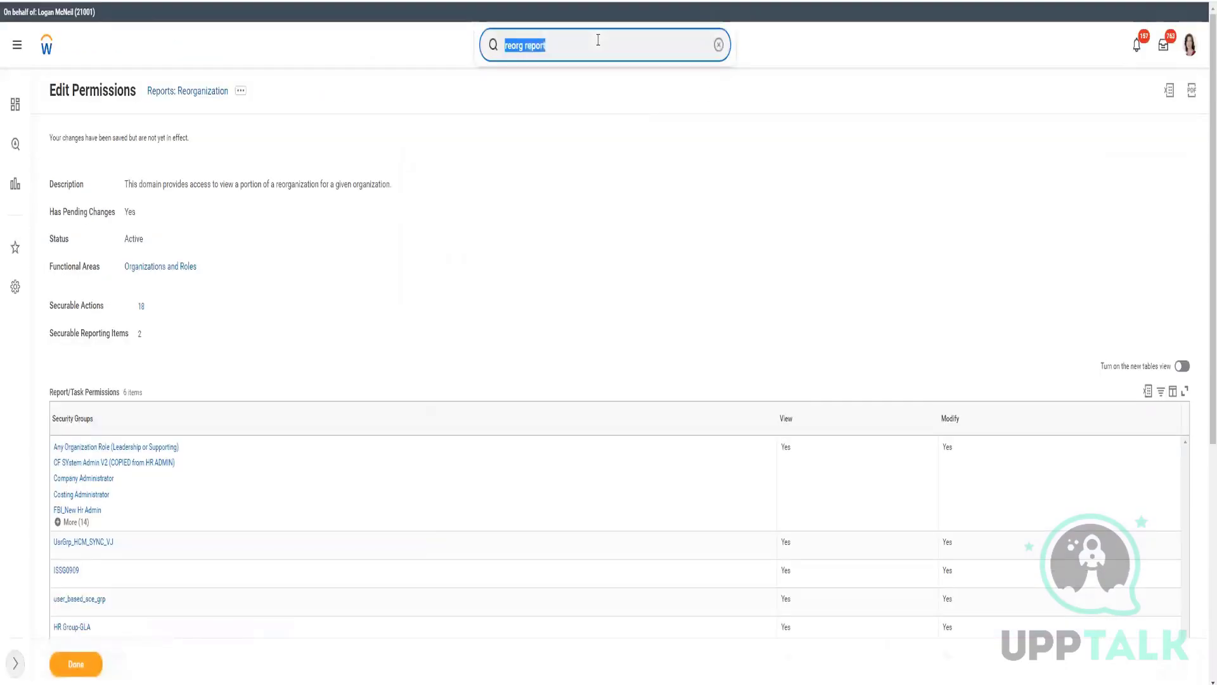
text(act pen sec )
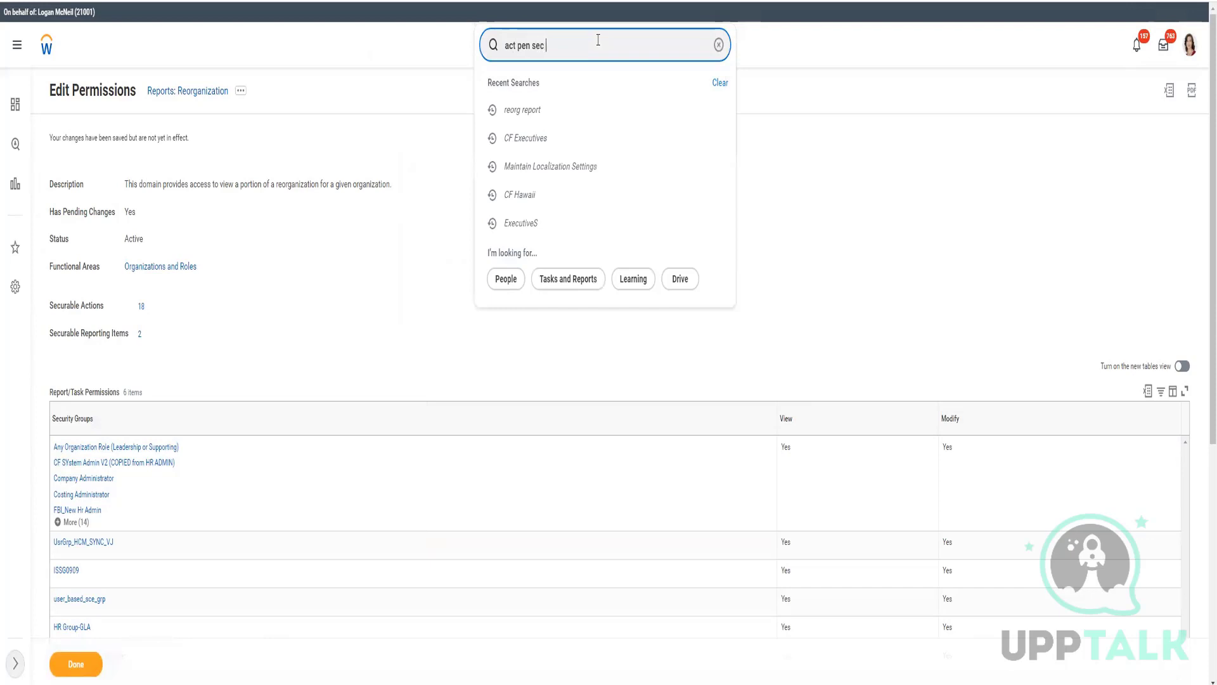
text(pol changes)
right_click(207, 93)
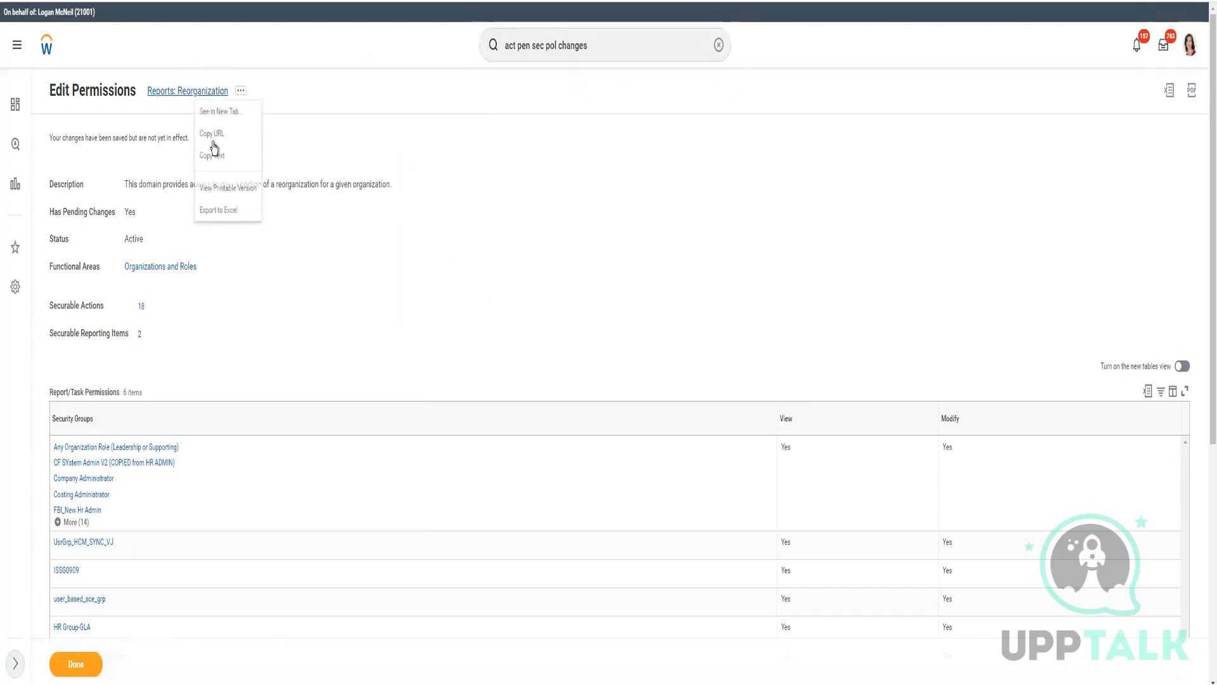
click(636, 38)
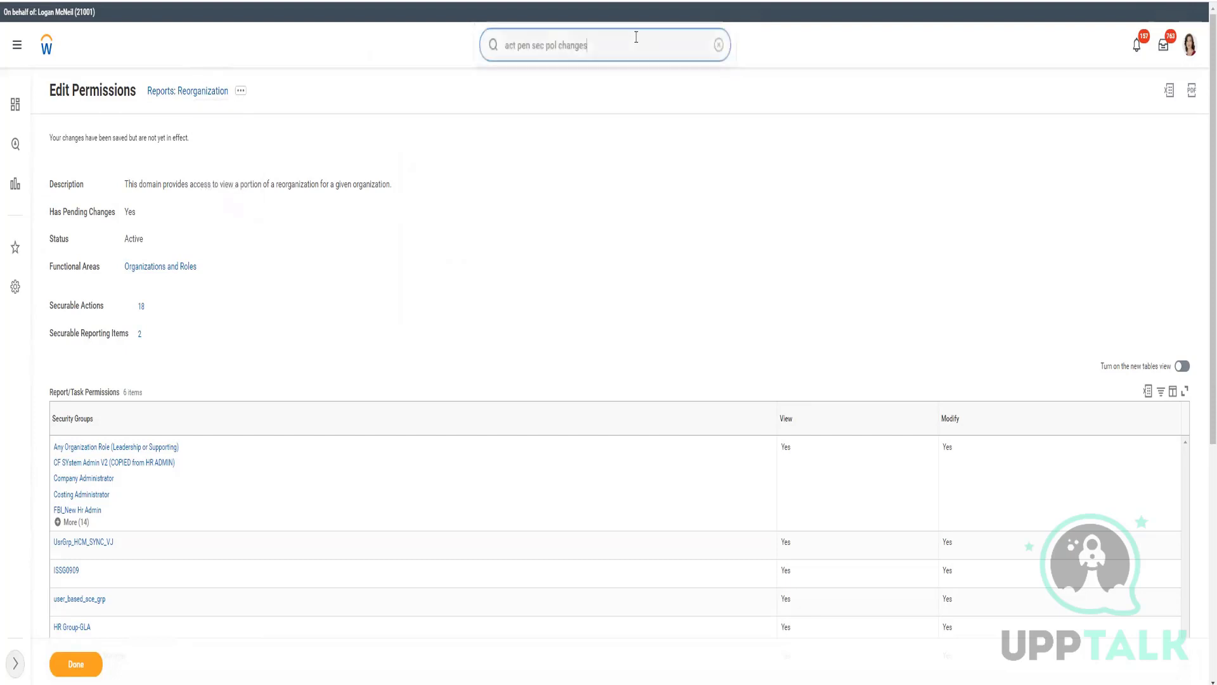
key(Return)
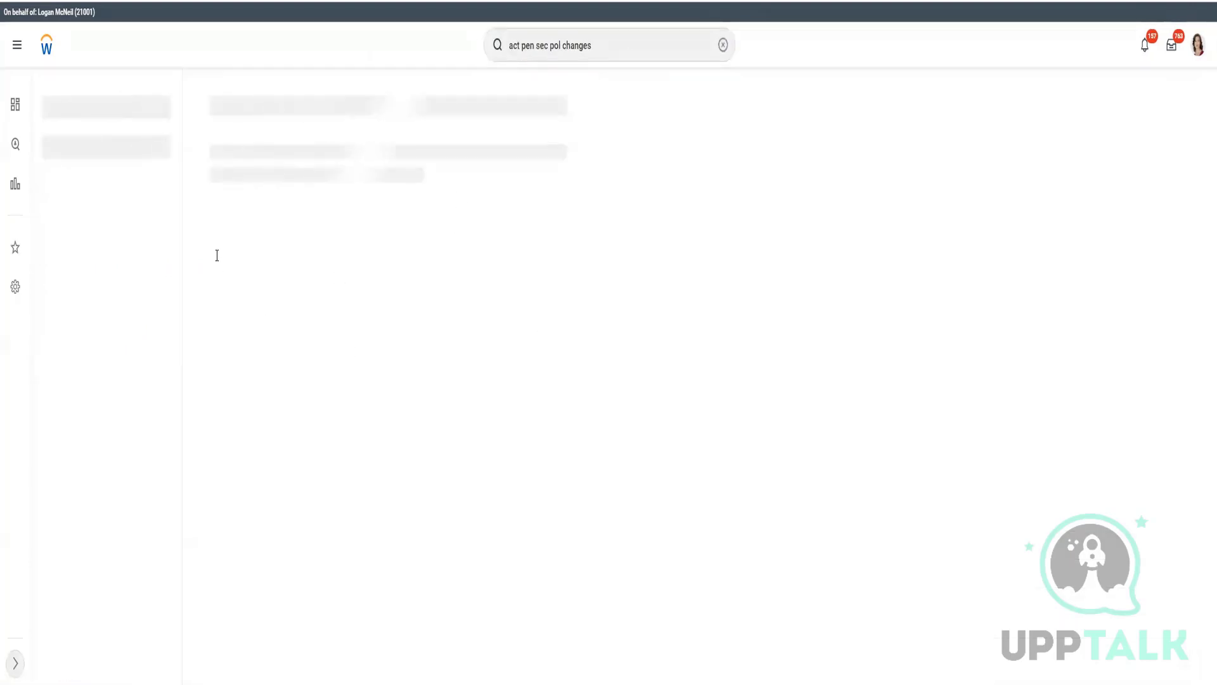
click(284, 142)
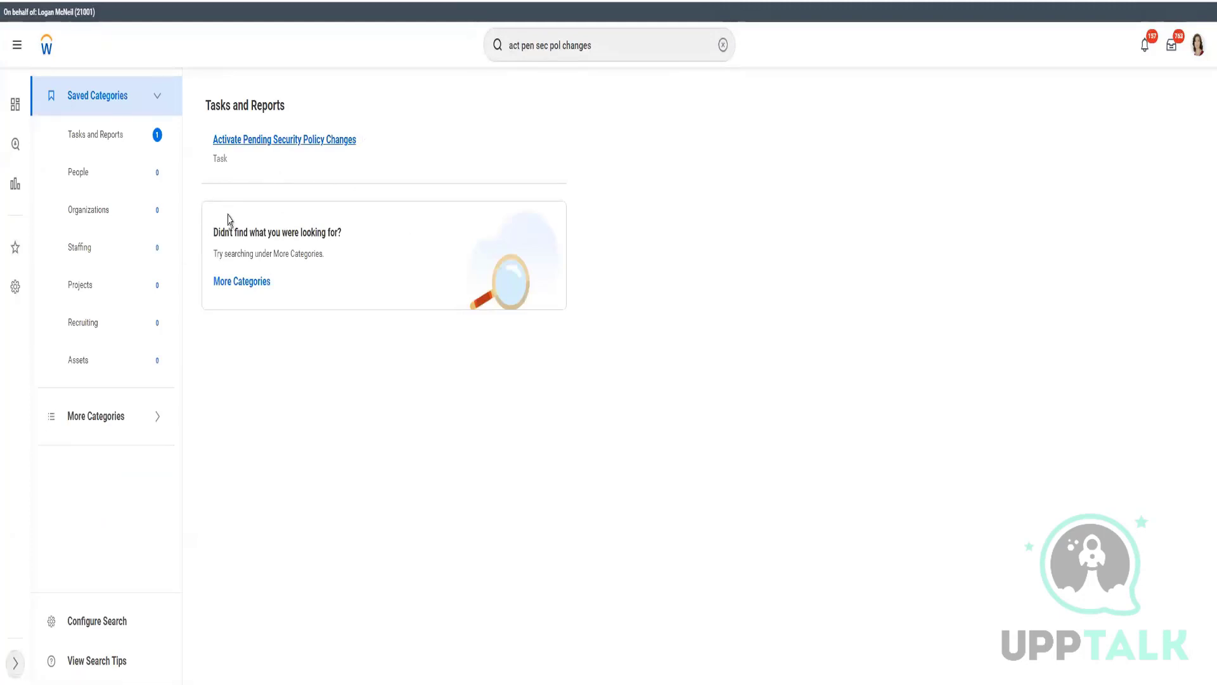
- Enter an activation comment: the pasted domain name plus ': Add HR Admin with Modify Access'
click(194, 280)
text(Reports: Reorganization)
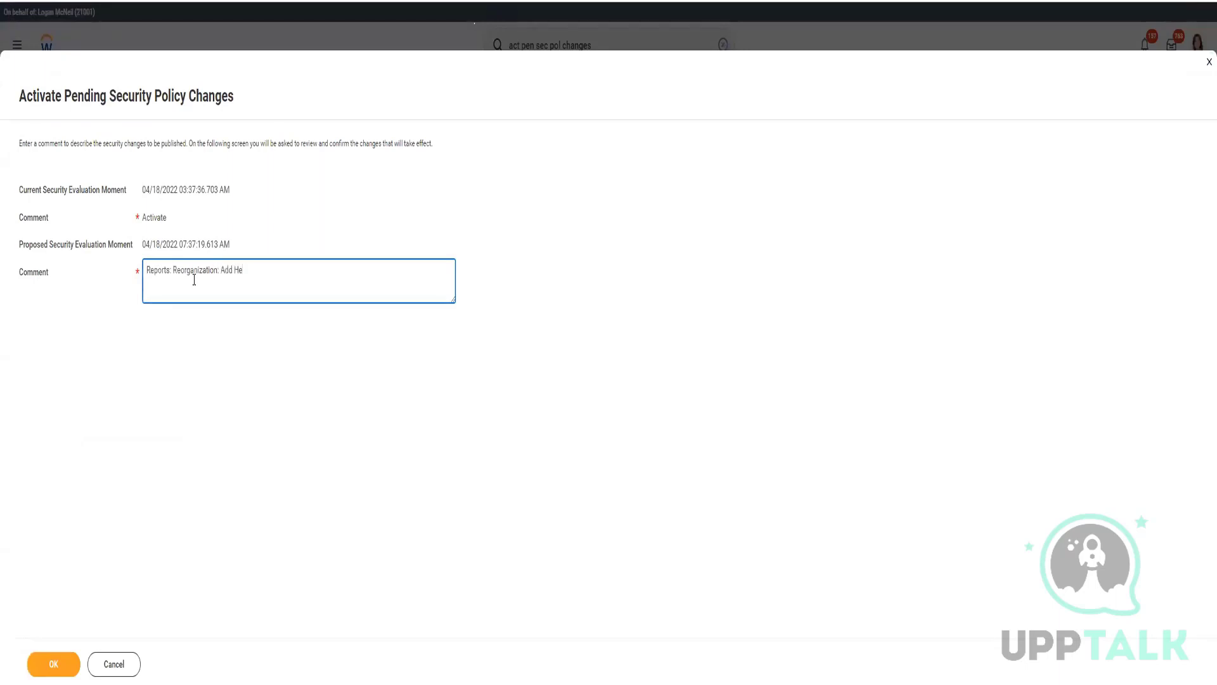
text(: Add HR Admin with Modify Acxccess)
key(ctrl+Left)
key(Delete)
click(70, 667)
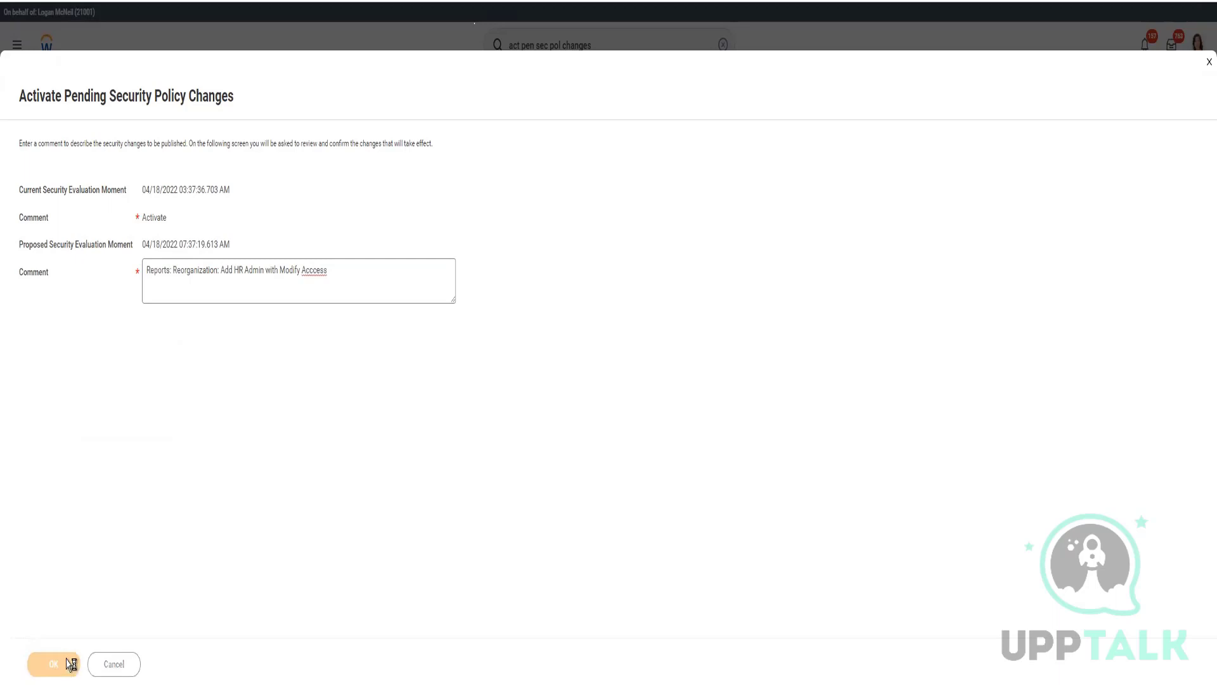
- Correct the spelling to 'Access', tick Confirm, and activate the pending security policy change
click(320, 269)
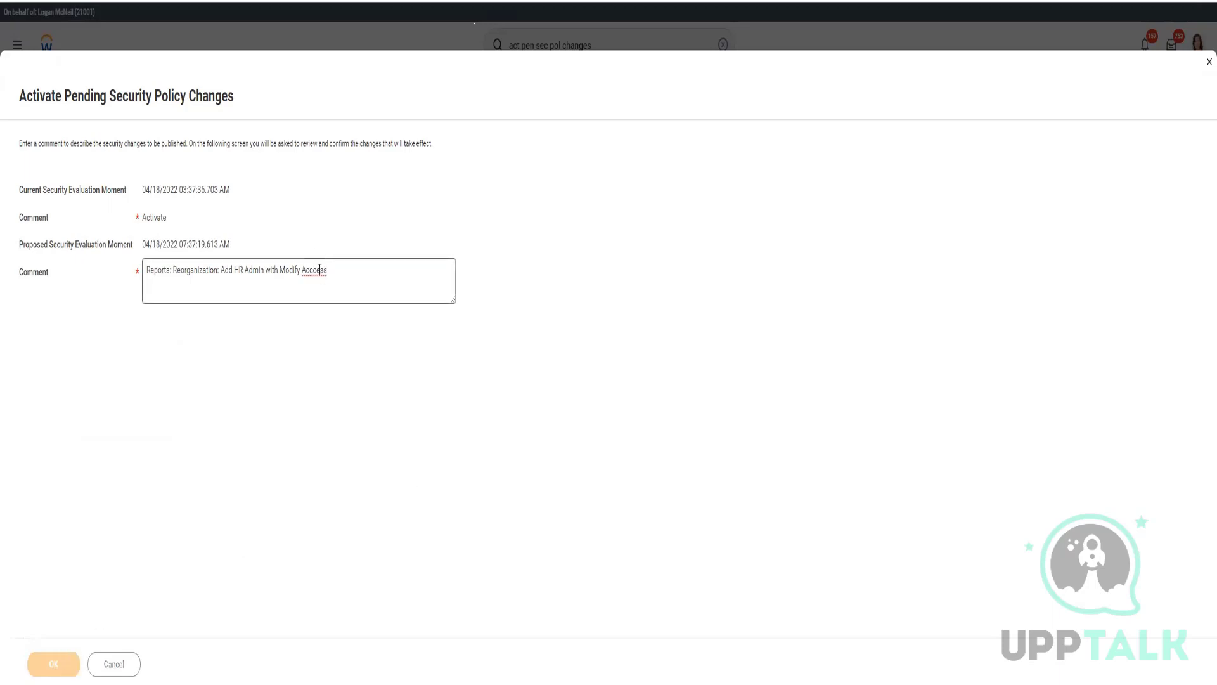
right_click(320, 271)
click(336, 280)
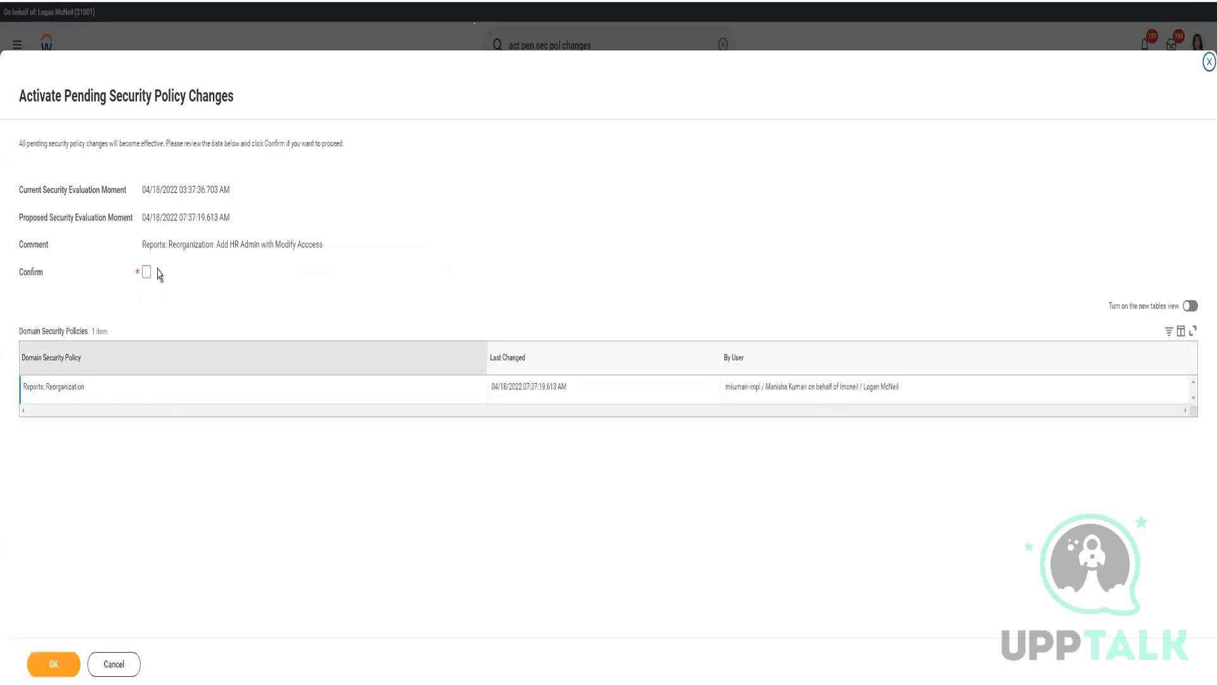
click(145, 273)
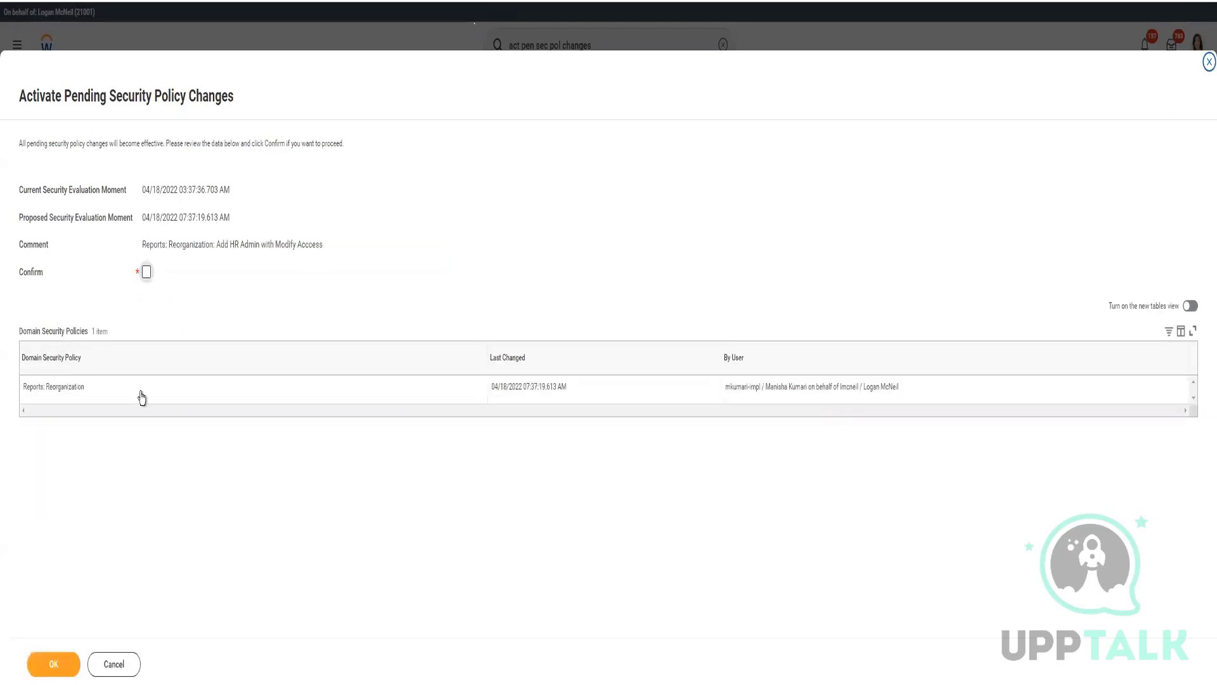
click(53, 664)
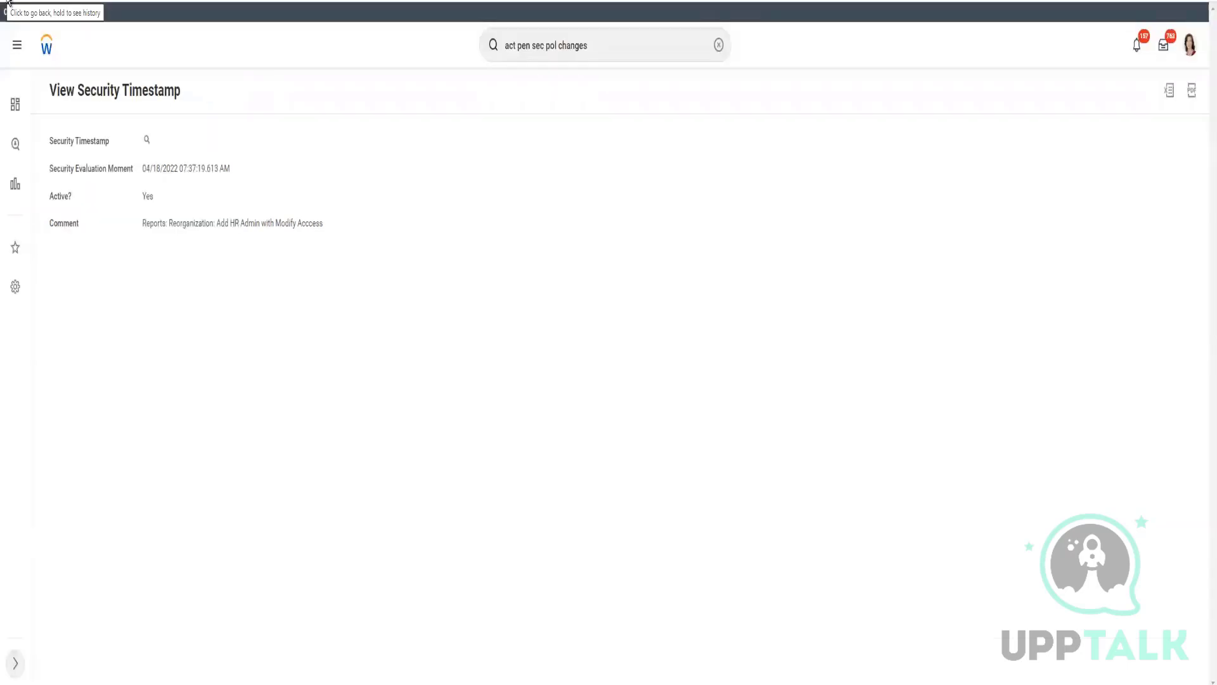
- Return to the Reports: Reorganization domain and expand all secured reports and tasks, including View Reorganization
click(8, 2)
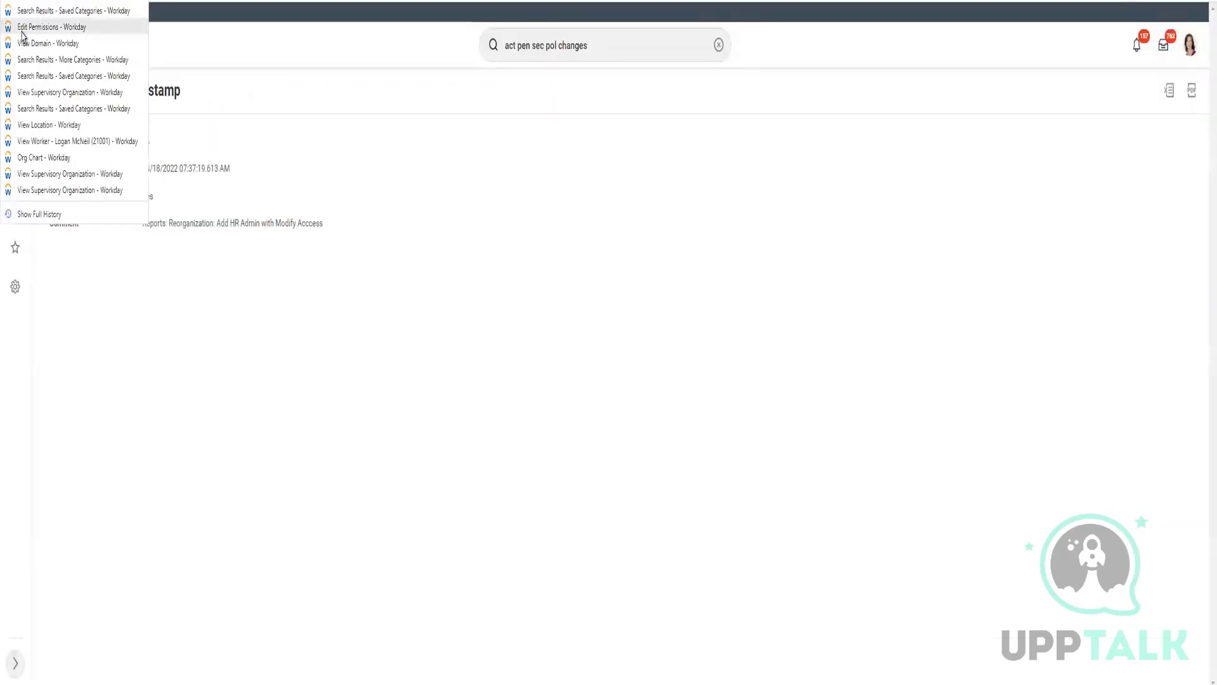
click(57, 79)
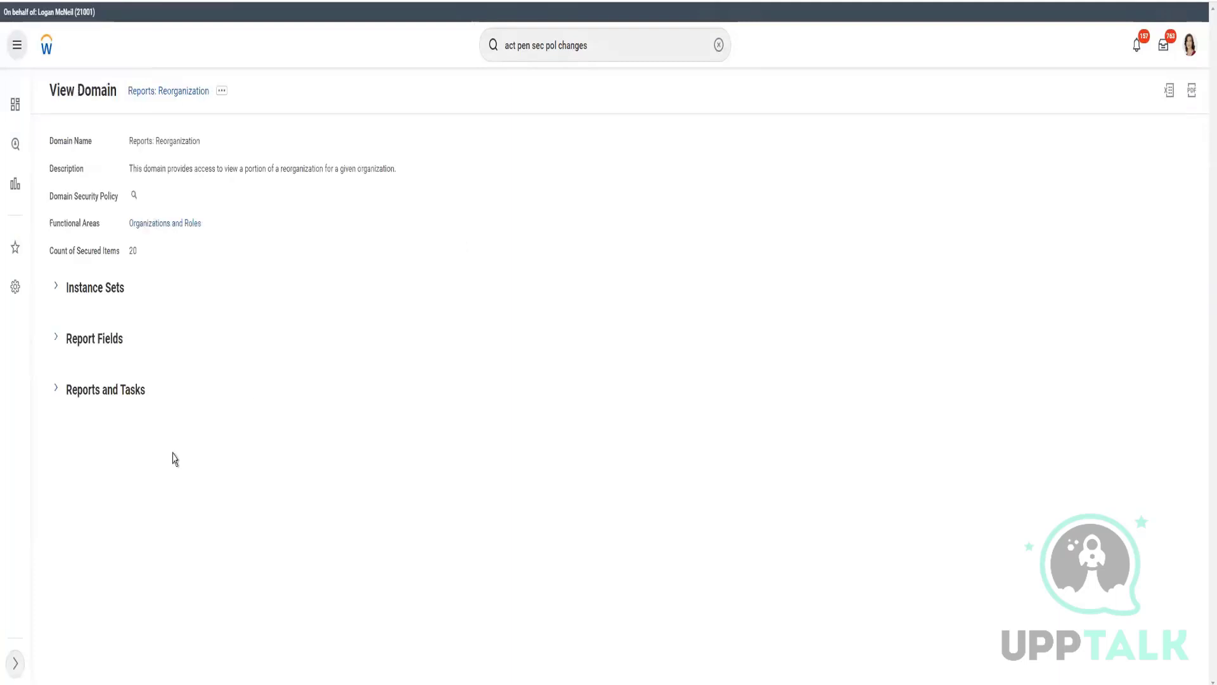
click(57, 391)
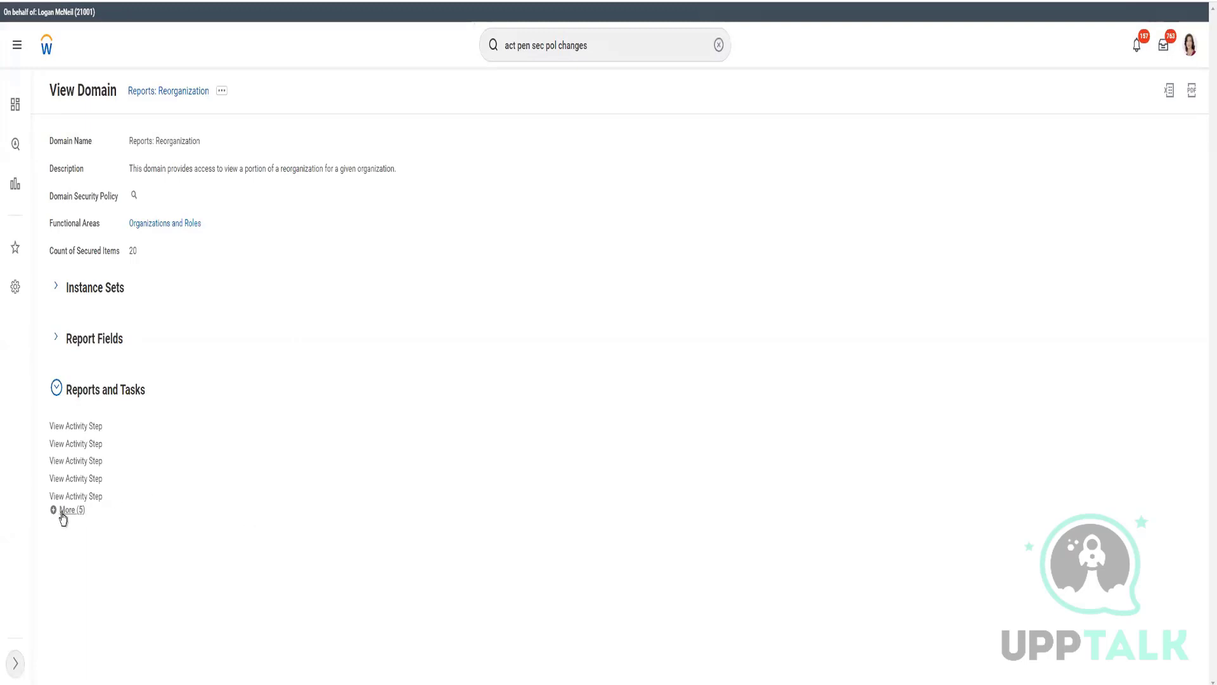
click(66, 510)
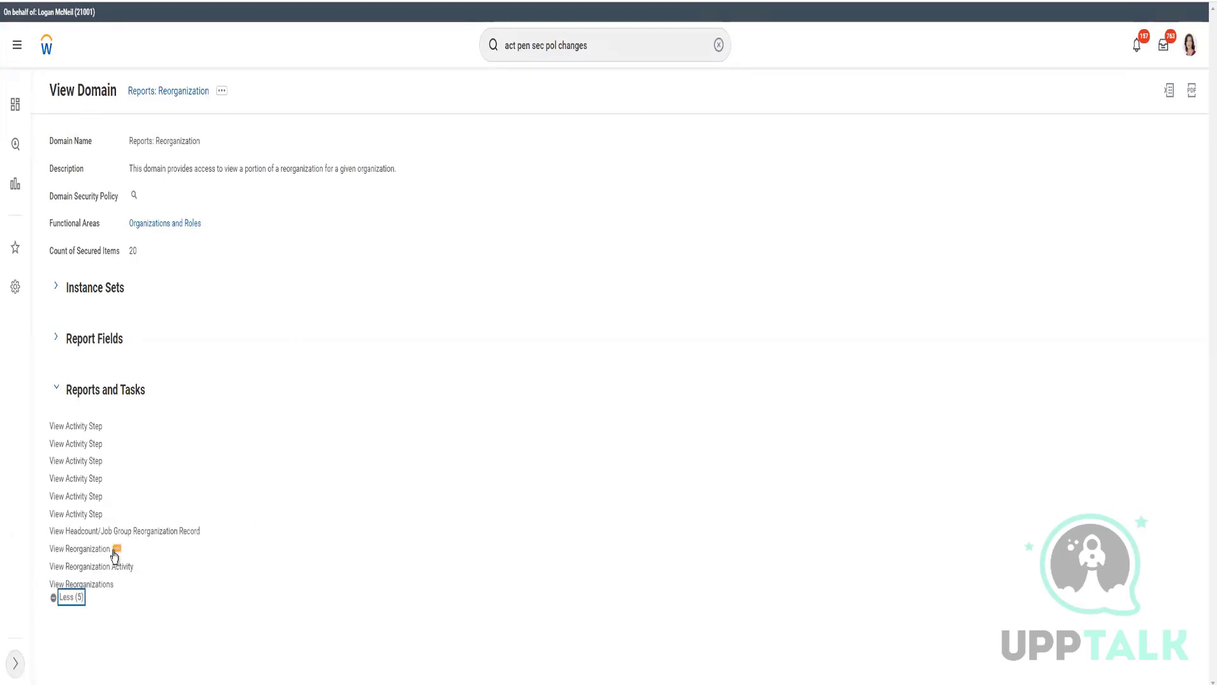
click(114, 551)
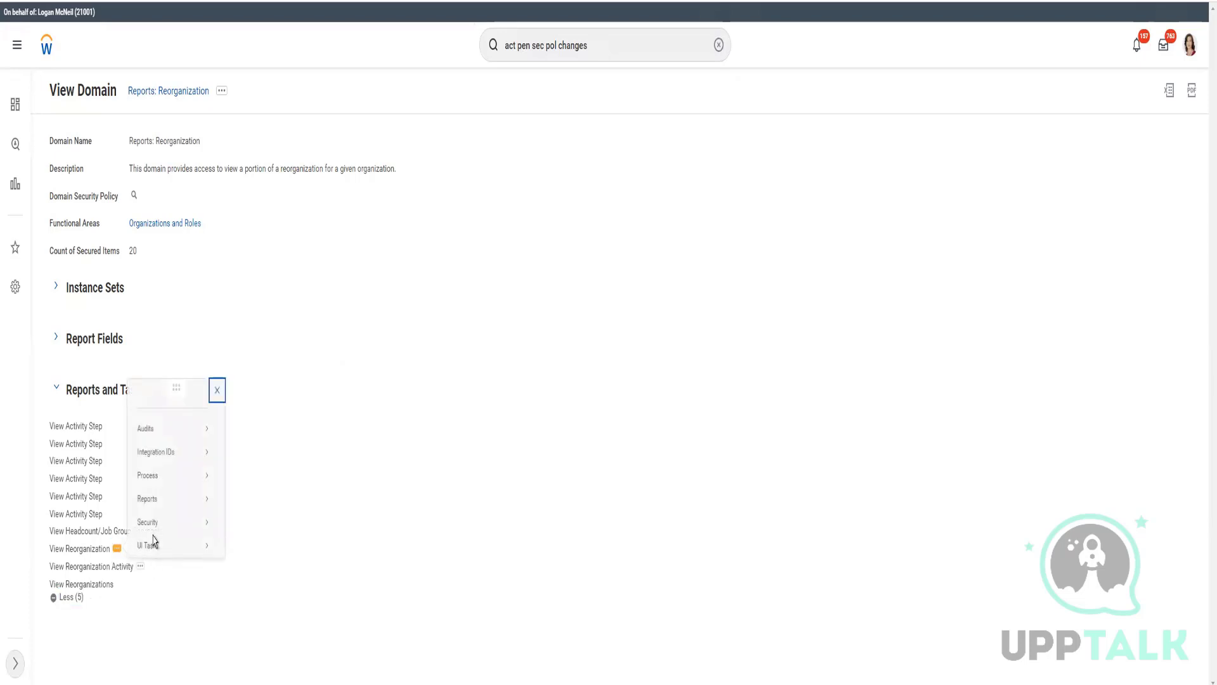
mouse_move(156, 526)
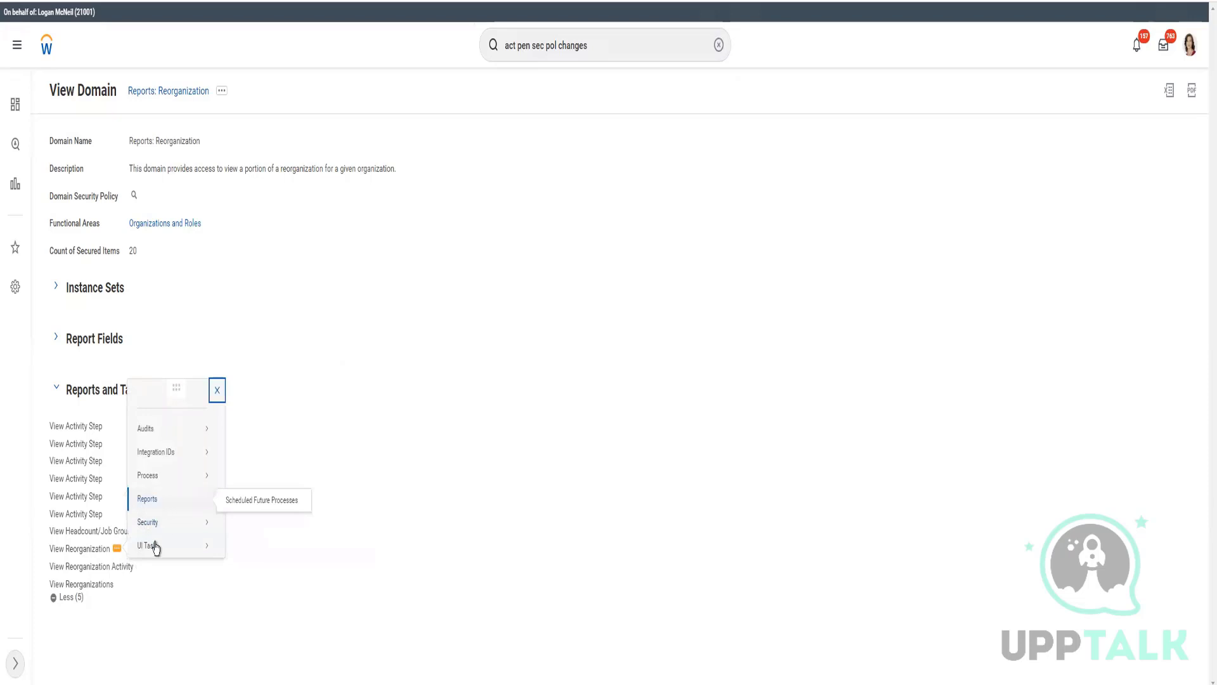
mouse_move(156, 547)
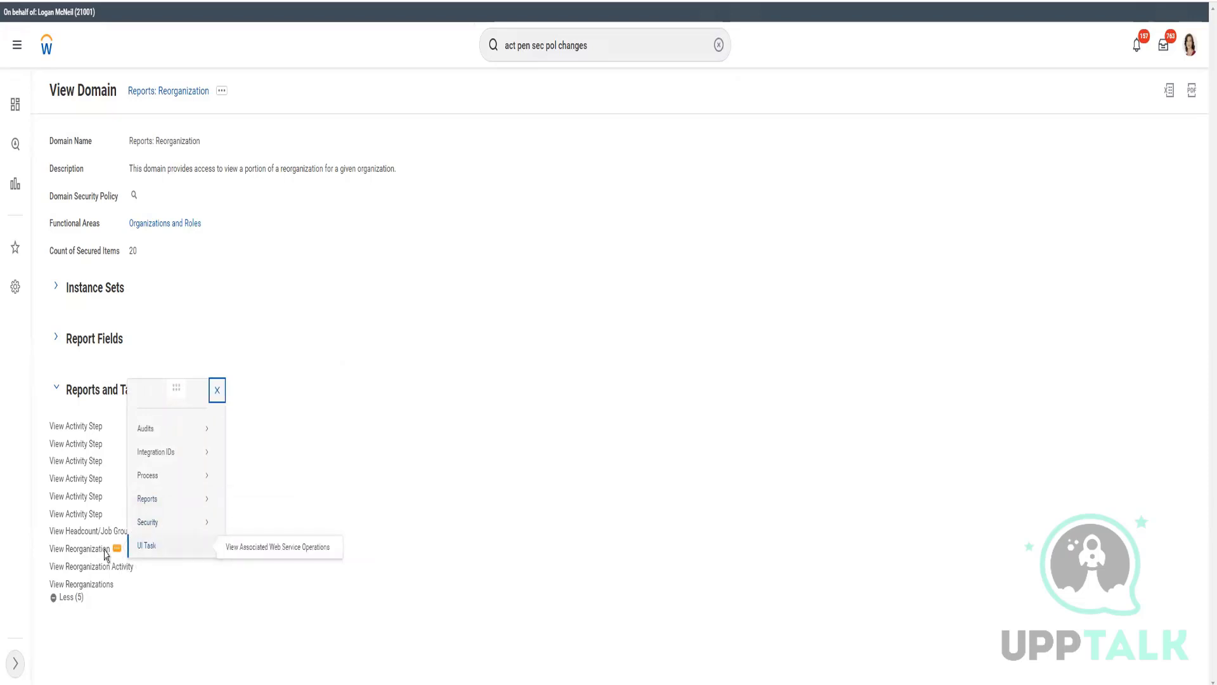
click(620, 42)
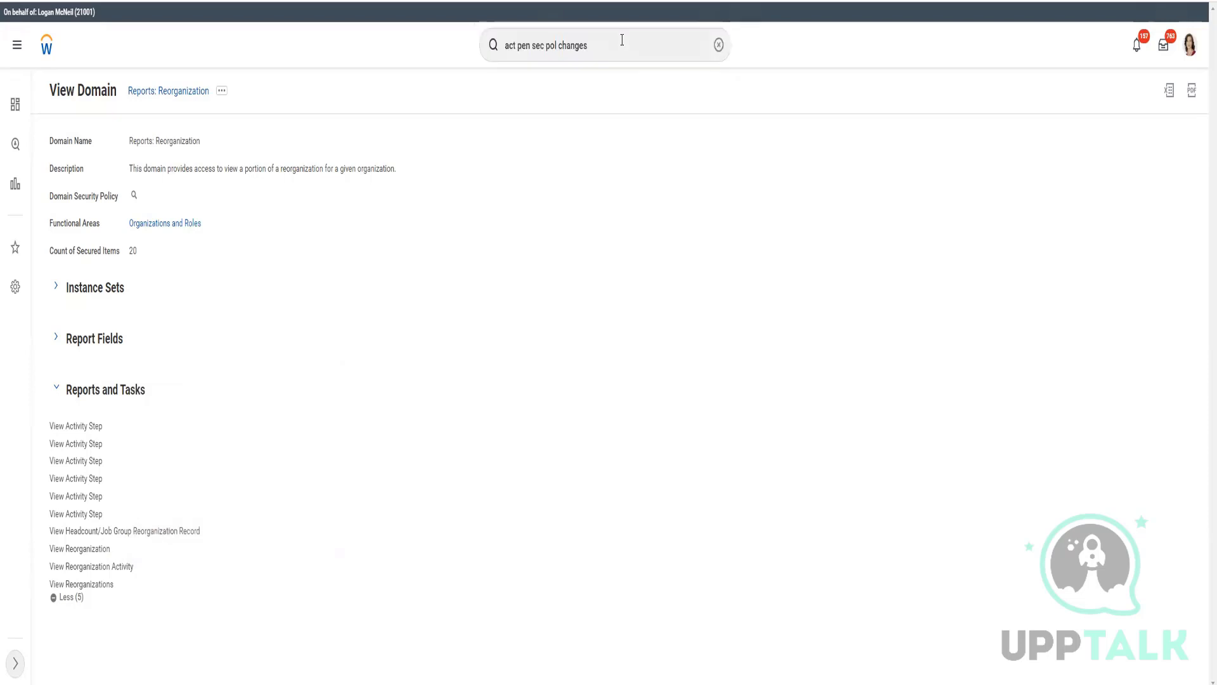
- Search for 'reorganization' to bring up the Reorganizations report
click(719, 45)
click(635, 49)
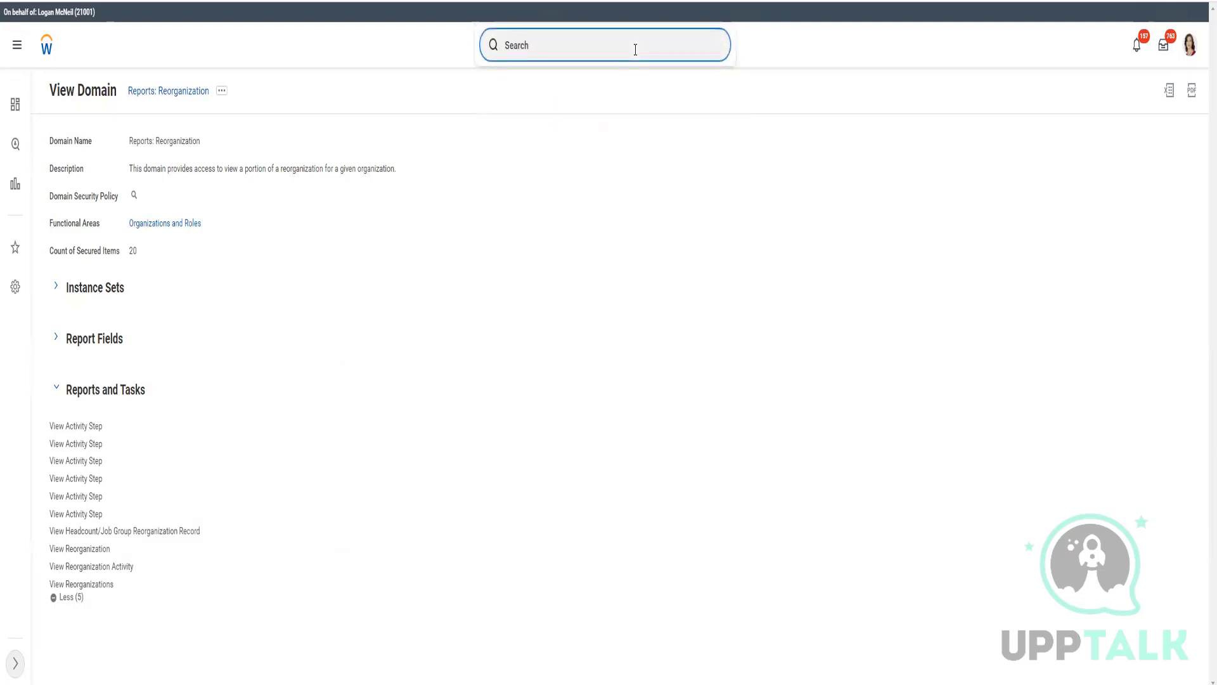
text(reorganizarion)
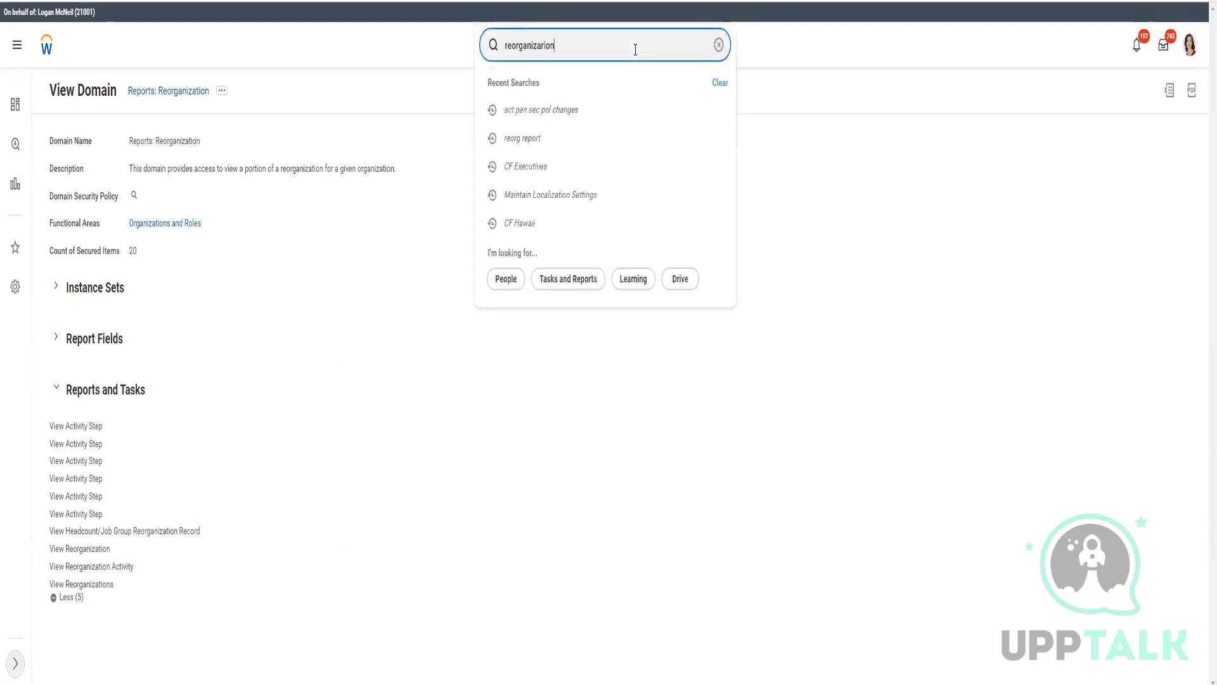
click(634, 44)
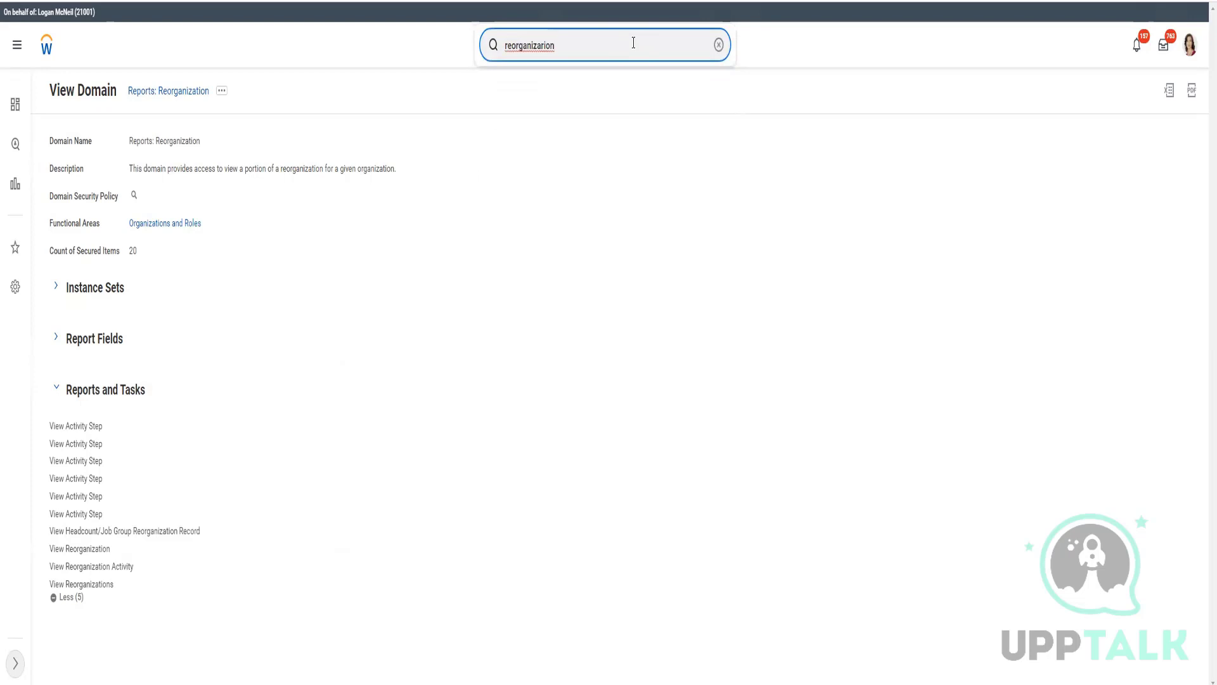
key(BackSpace)
key(BackSpace)
key(BackSpace)
text(tion)
key(Return)
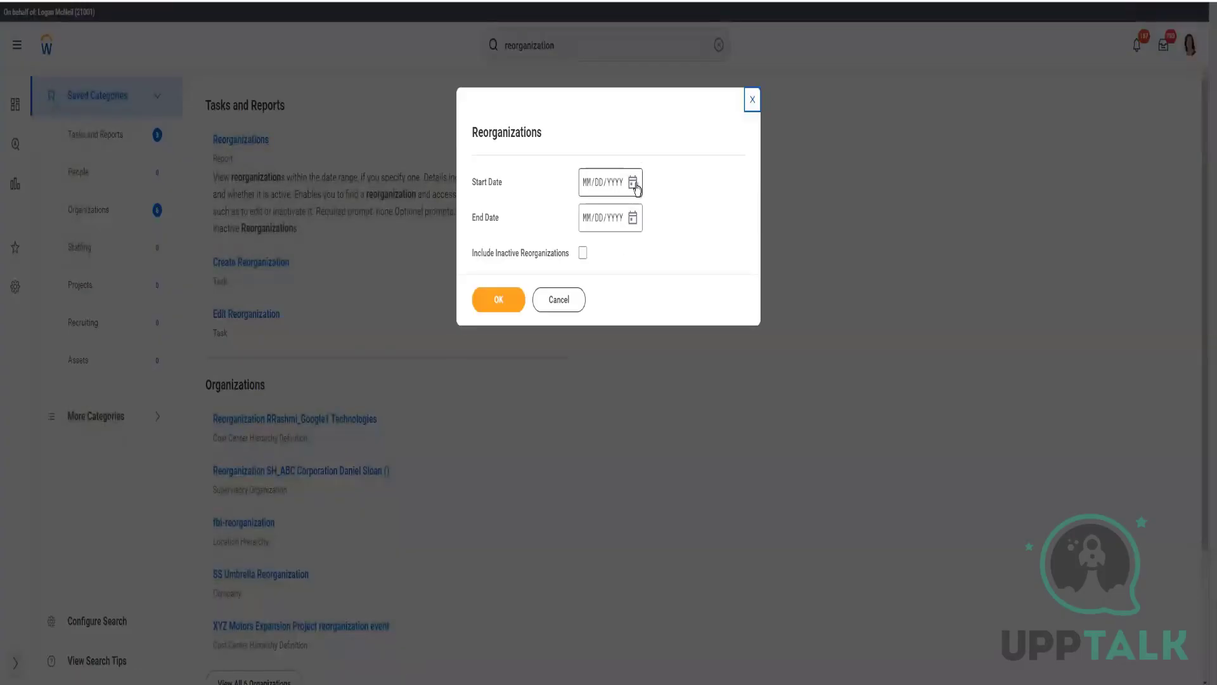
- Set the report's Start Date to 04/01/2022 and End Date to 04/18/2022
click(632, 184)
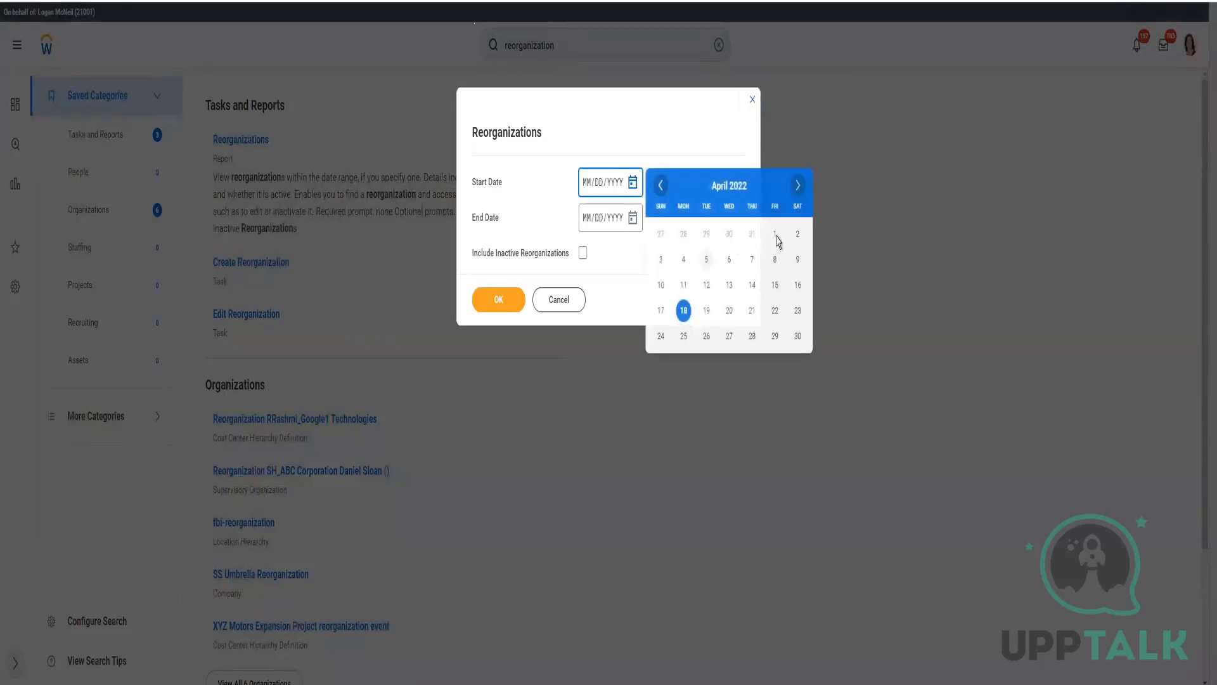
key(Return)
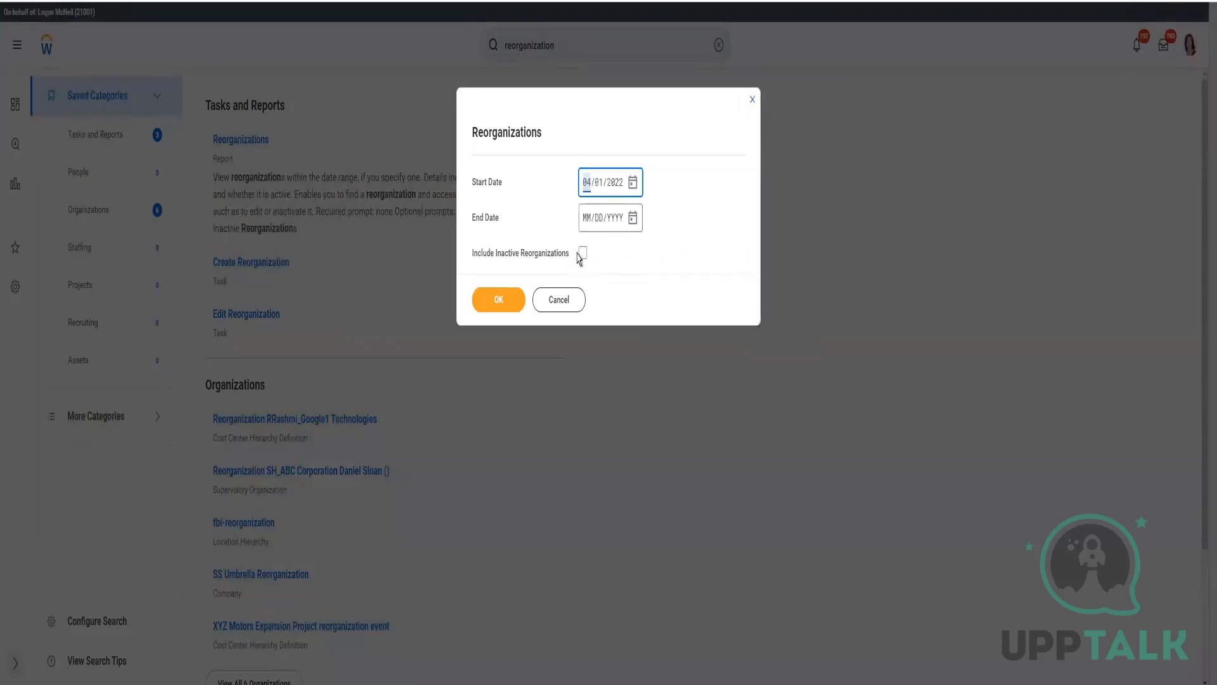
click(633, 218)
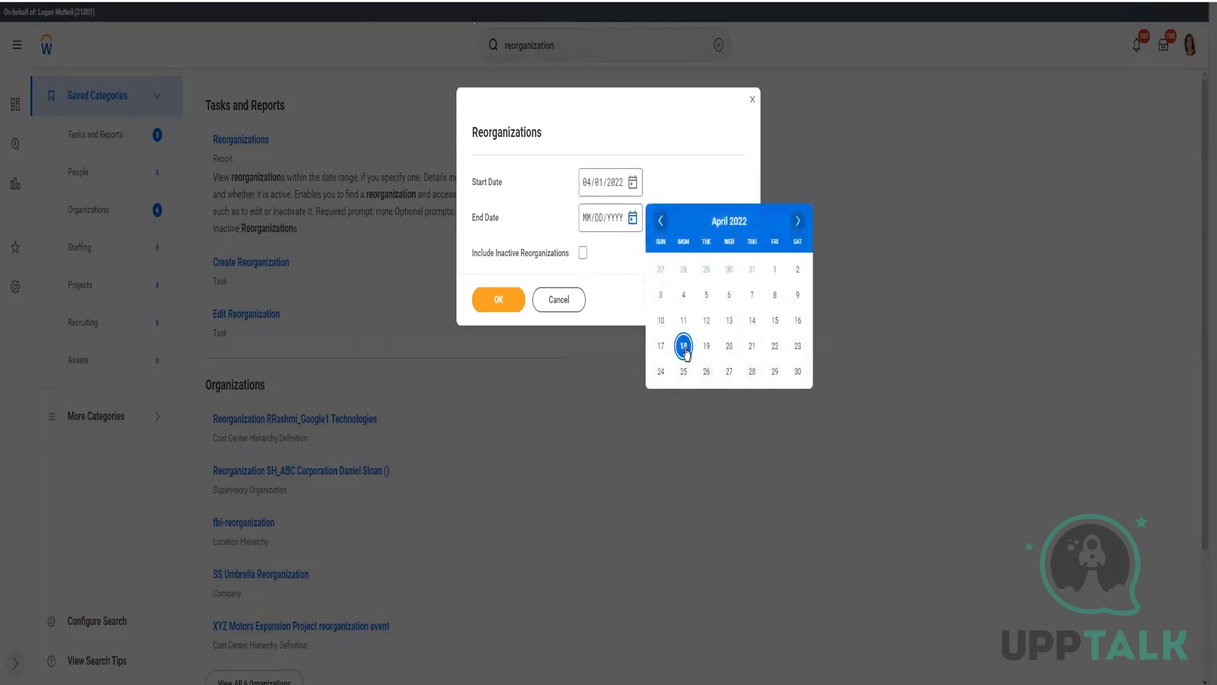
key(Return)
key(Return)
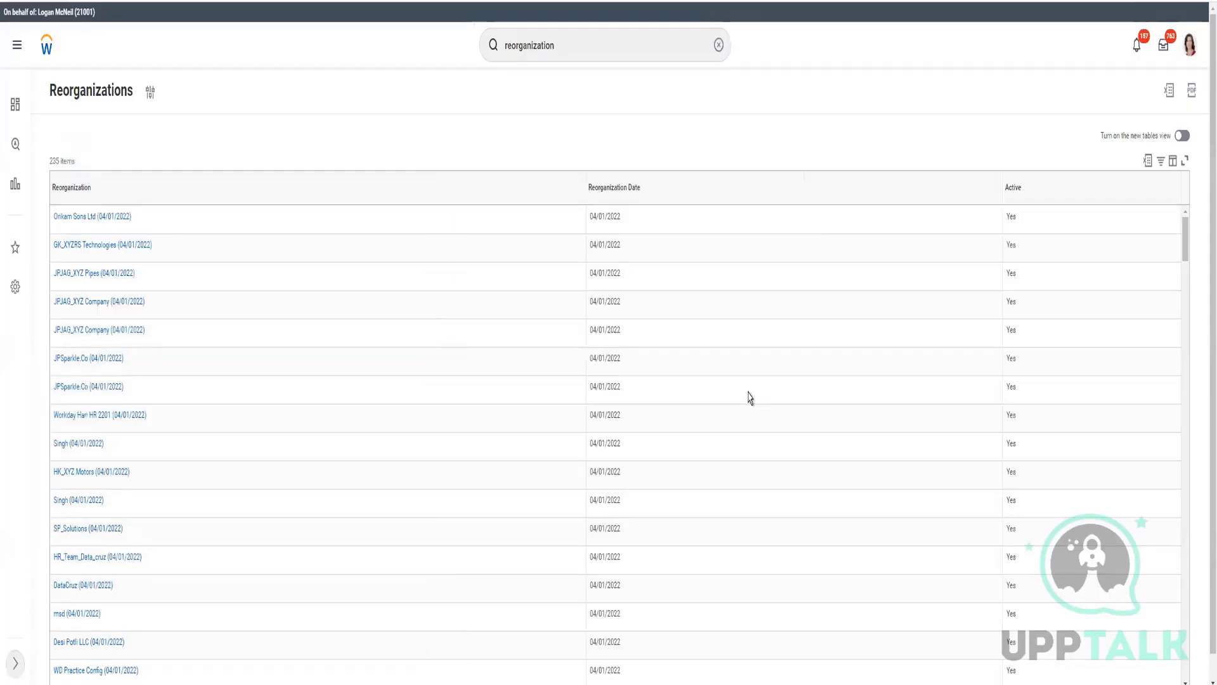
- Filter the Reorganization column to CF APR 2022 ReOrg and open that reorganization's details
click(140, 198)
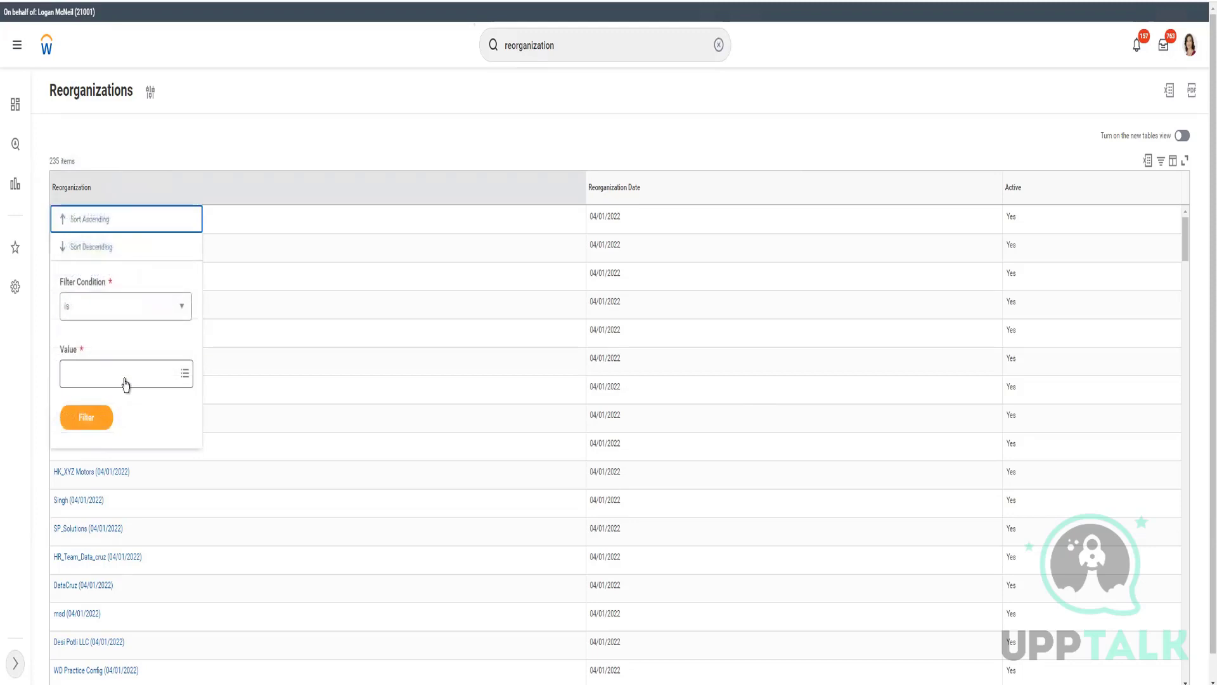
click(125, 384)
text(CF APR 2022 ReOrg (04/01/2022)
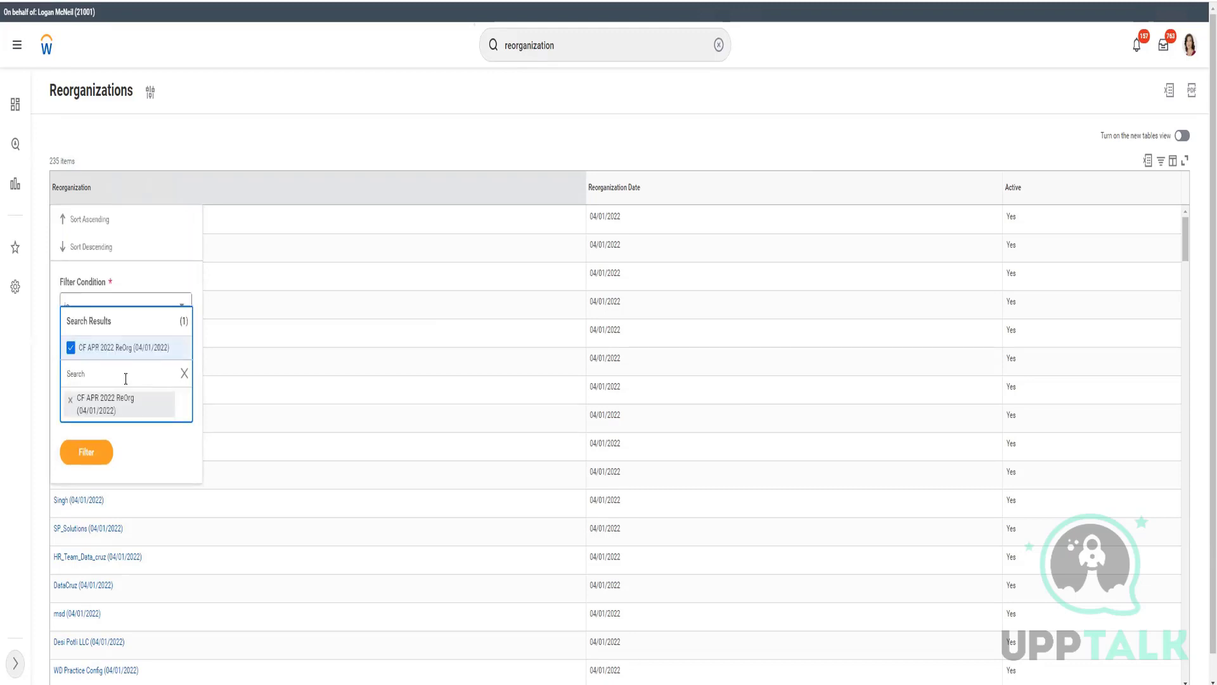
click(93, 452)
click(84, 422)
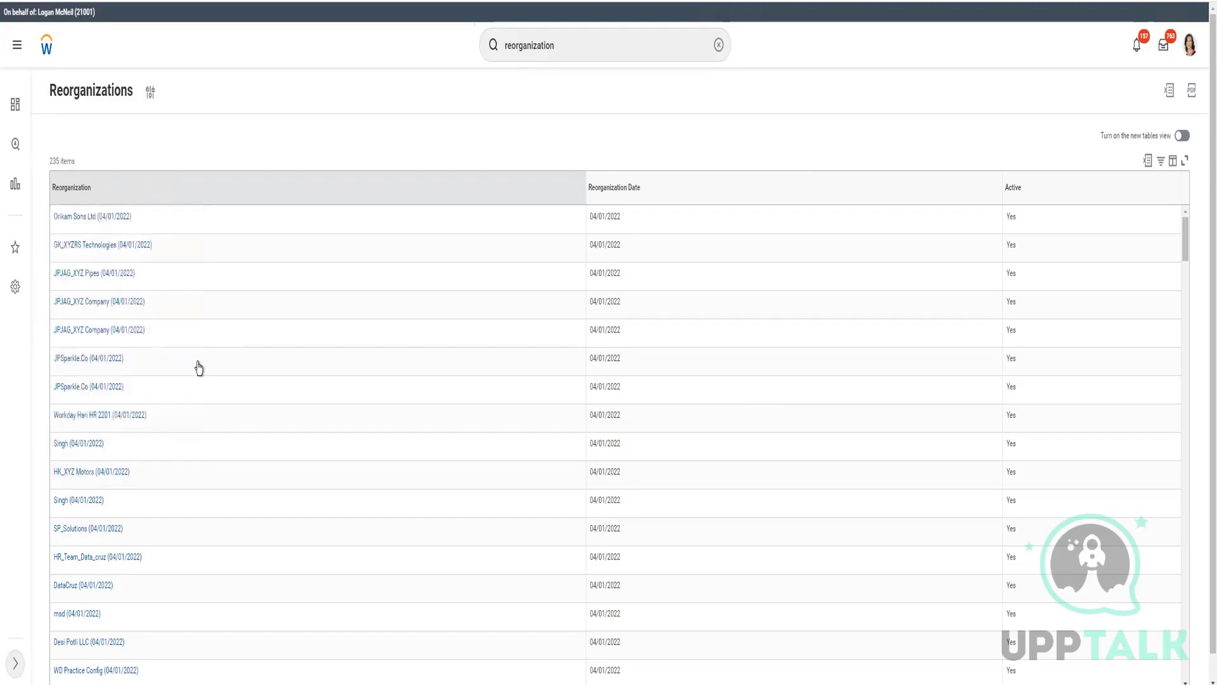
click(118, 216)
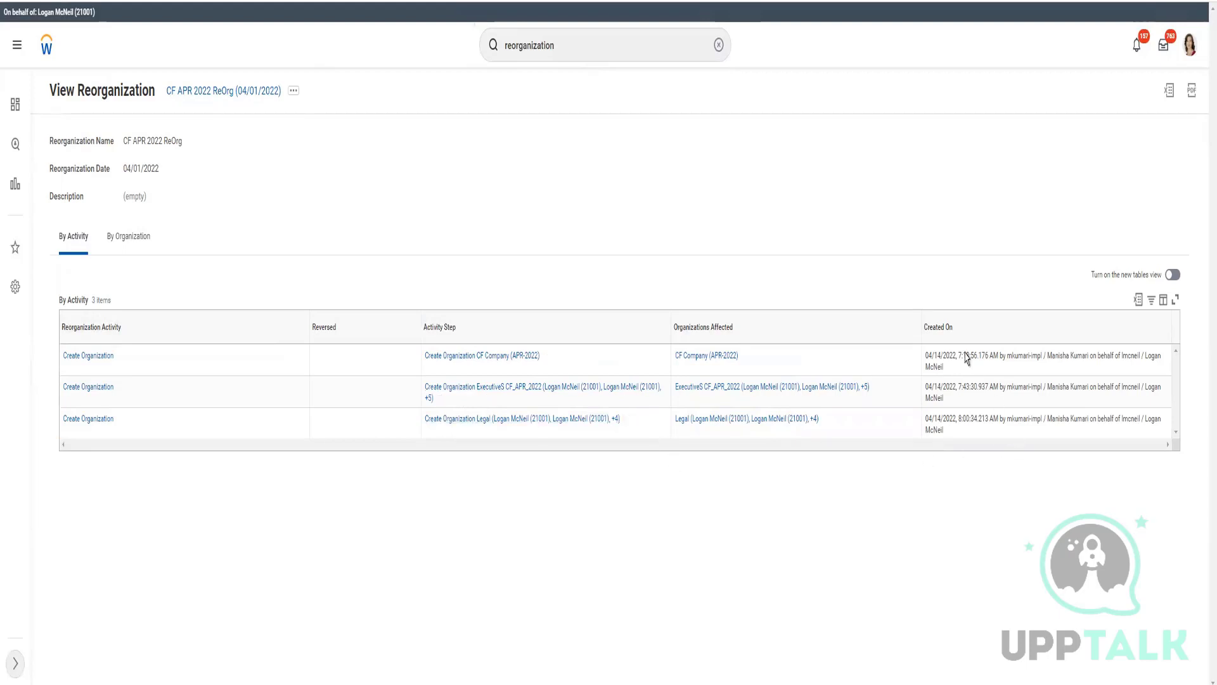
- Switch the CF APR 2022 ReOrg view to the By Organization tab
click(114, 246)
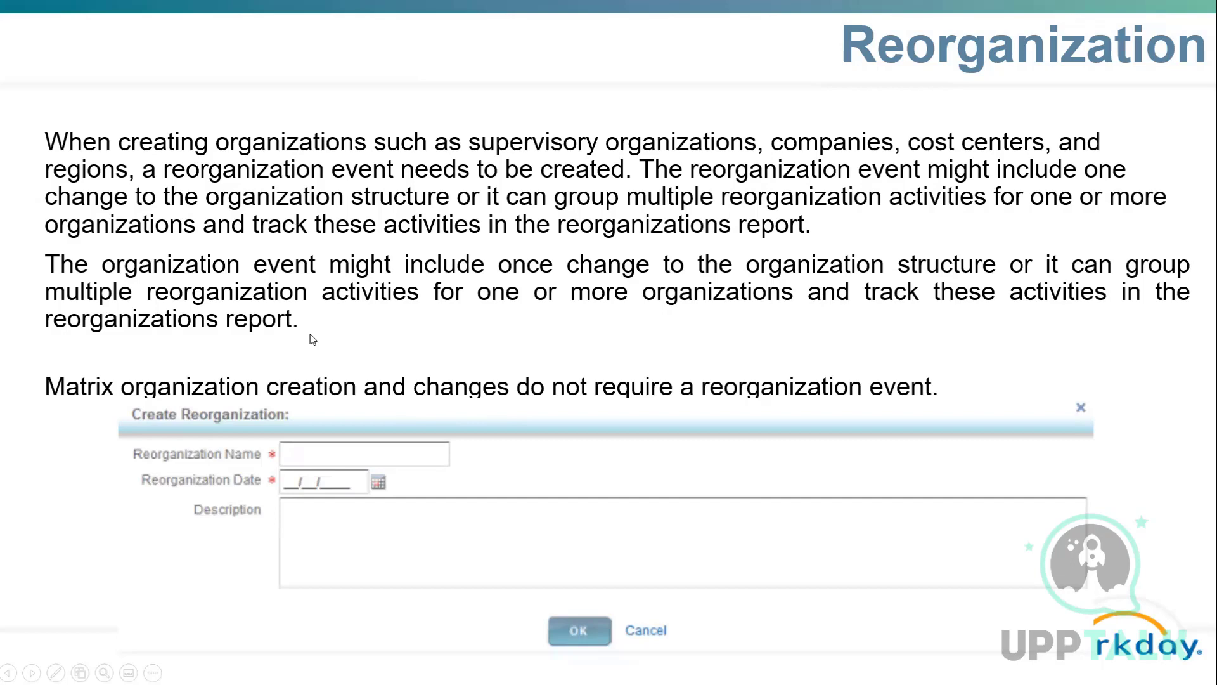
- Advance the slideshow to the Managing Supervisory Organizations slide on reorganization options
click(554, 360)
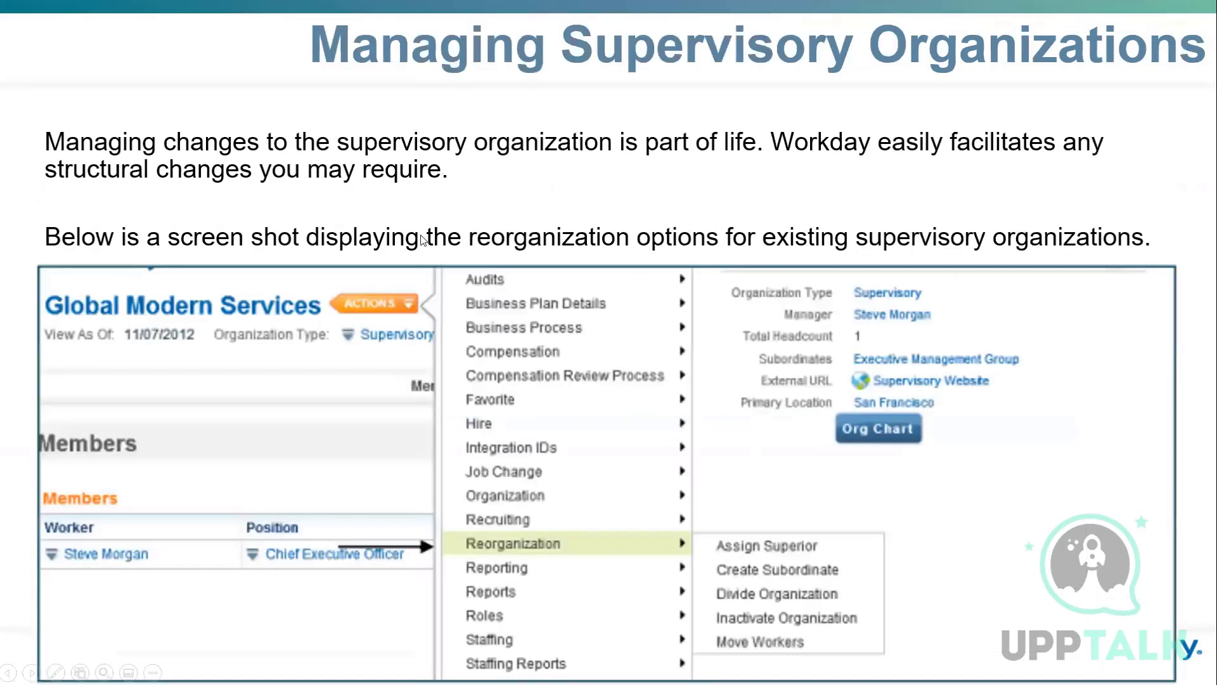
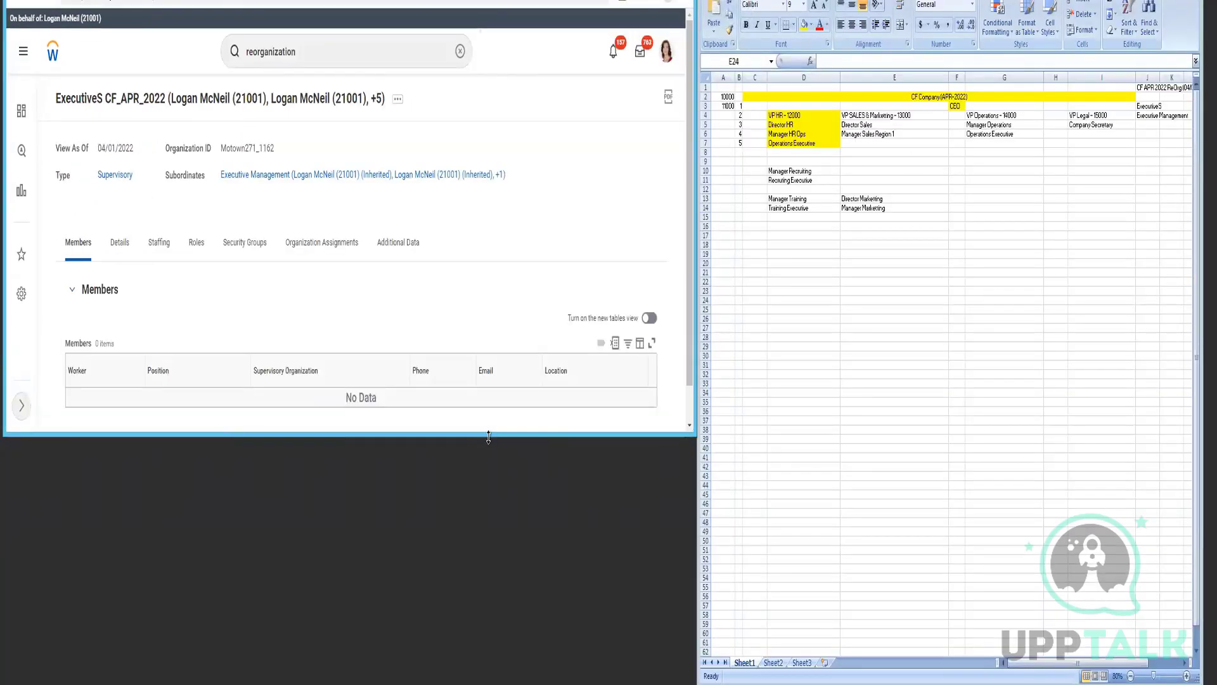
- Stretch the Workday window to full height to show the empty ExecutiveS CF_APR_2022 Members list
drag(488, 436, 480, 640)
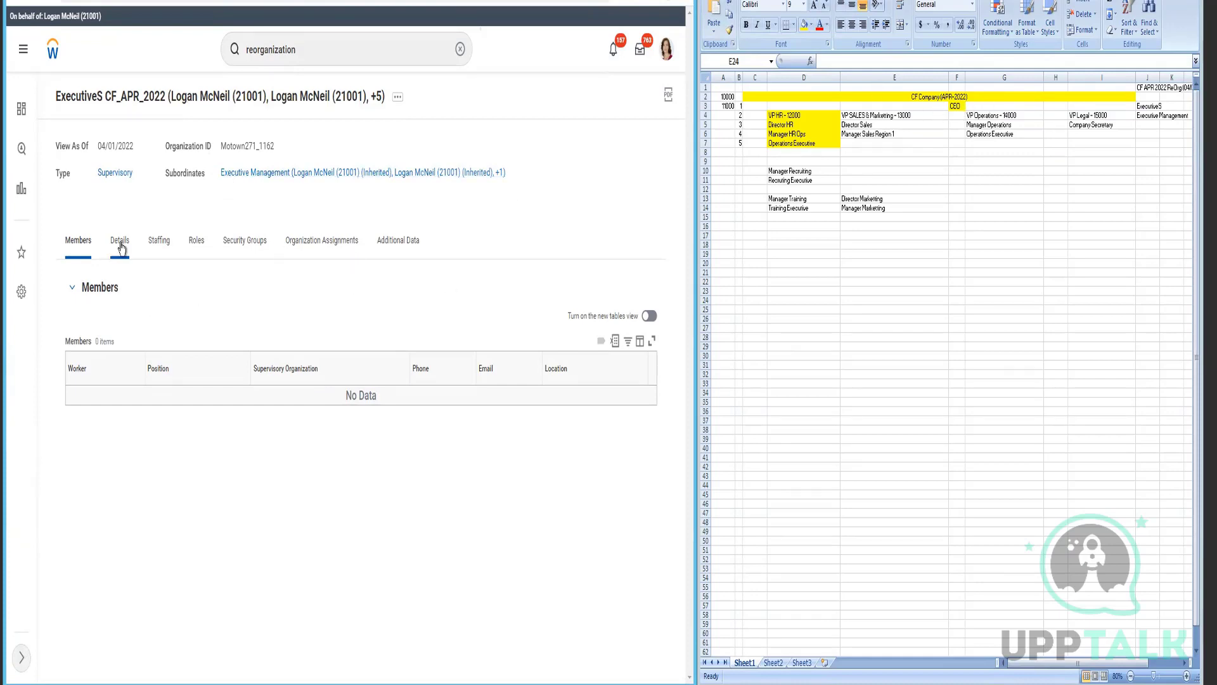
- From the ExecutiveS CF_APR_2022 related actions, choose Staffing > Create Position
click(398, 99)
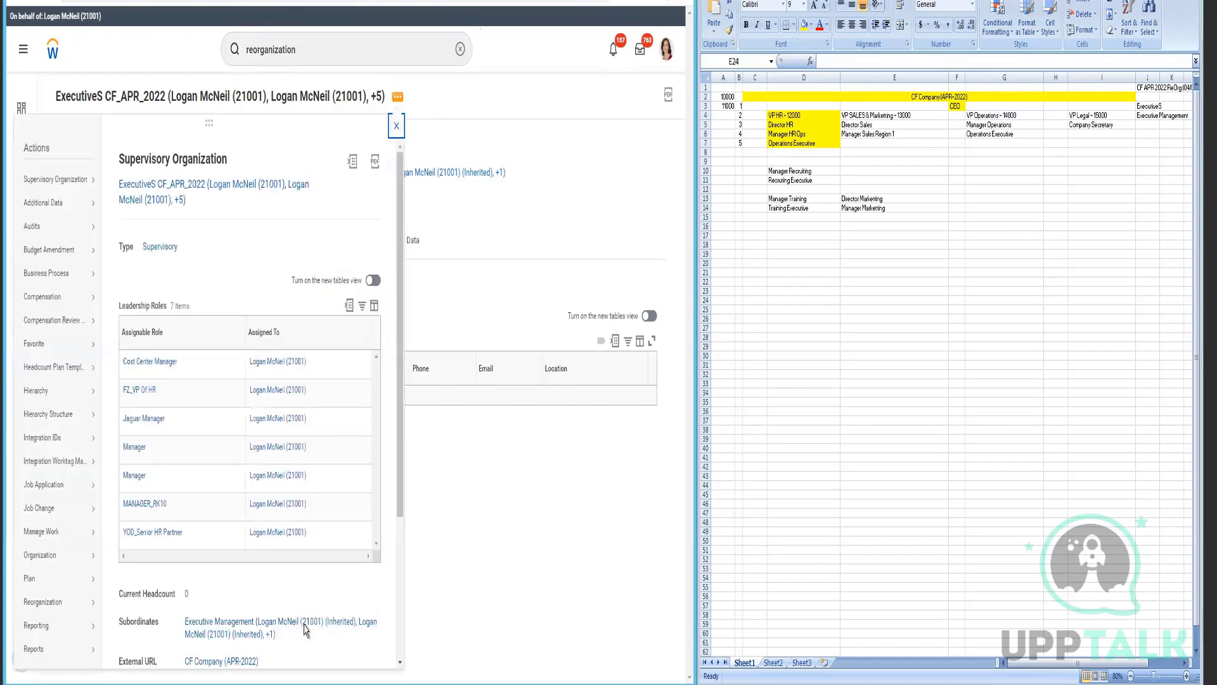
scroll(66, 507, down, 2)
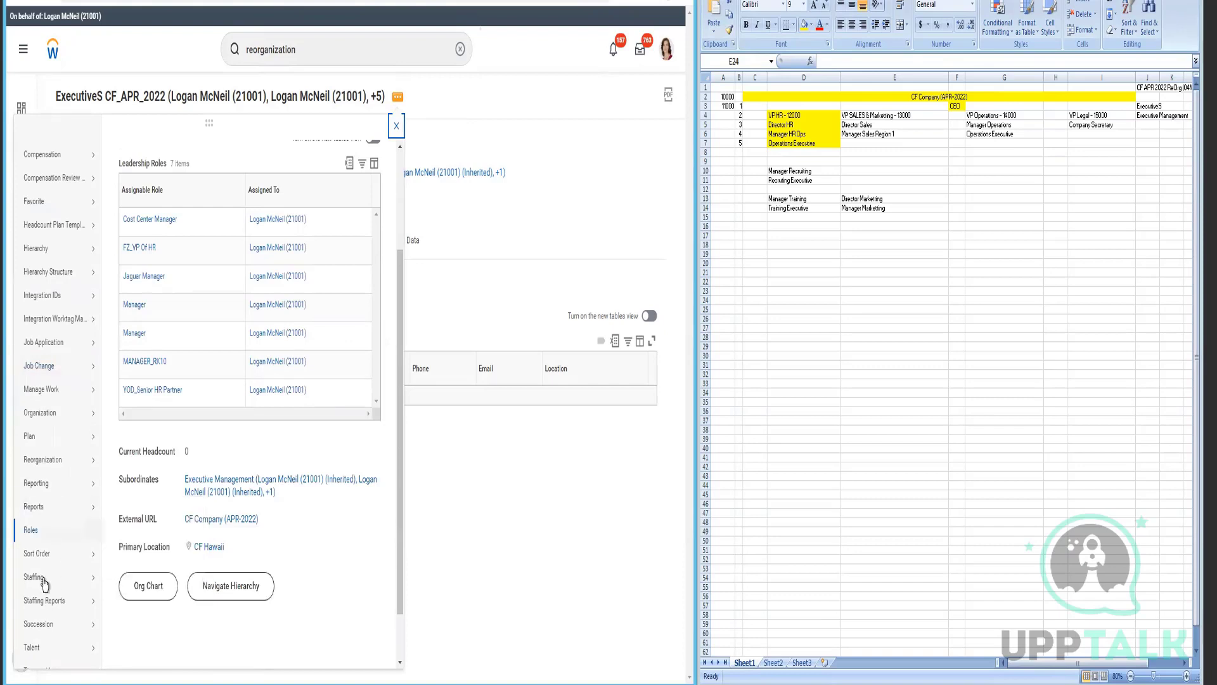
mouse_move(44, 584)
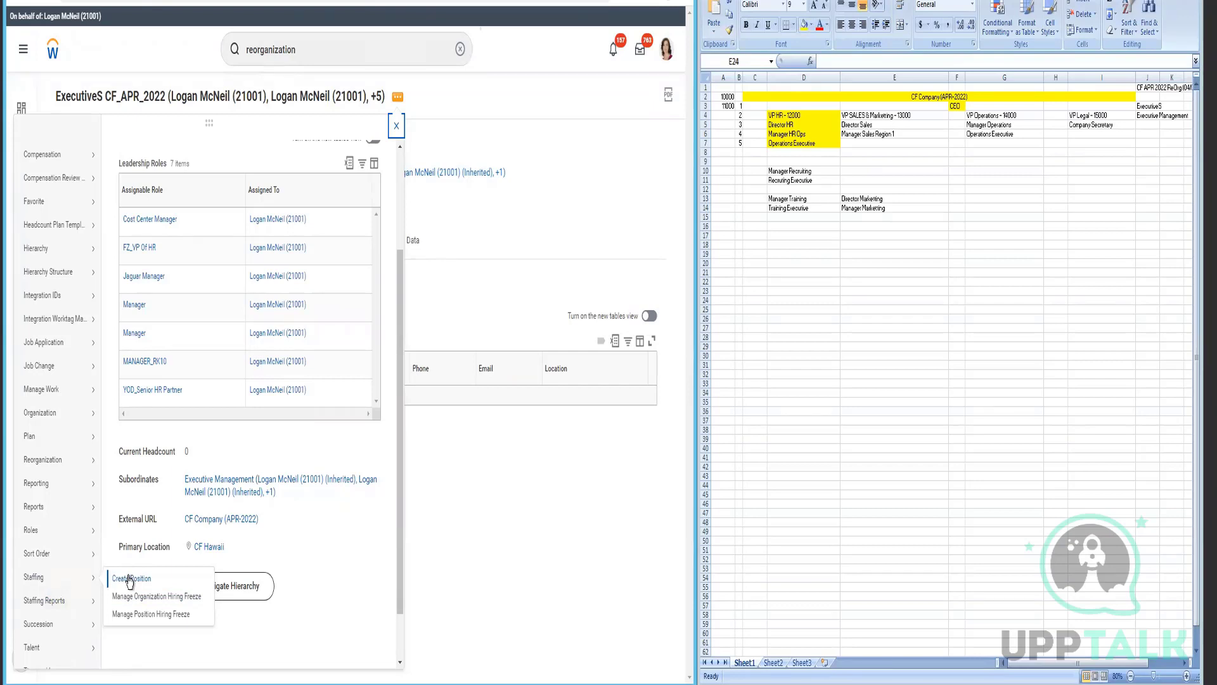
click(222, 588)
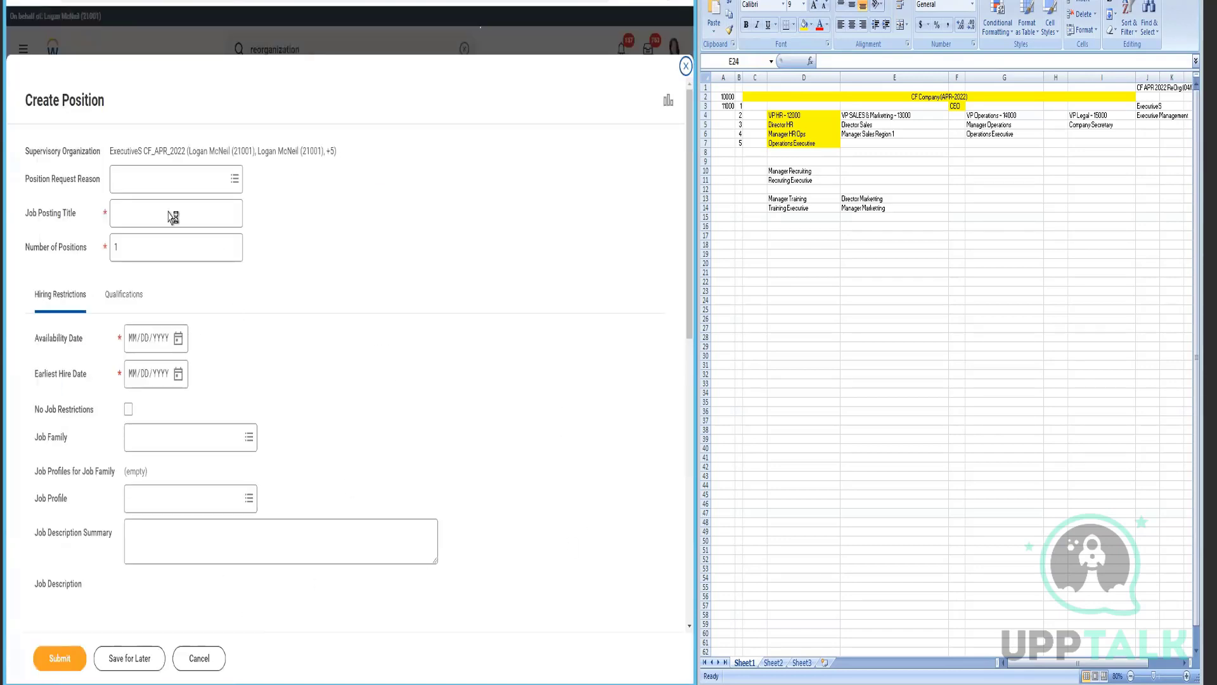
- Set the position request reason to Create Position > create position > vacancy
click(175, 178)
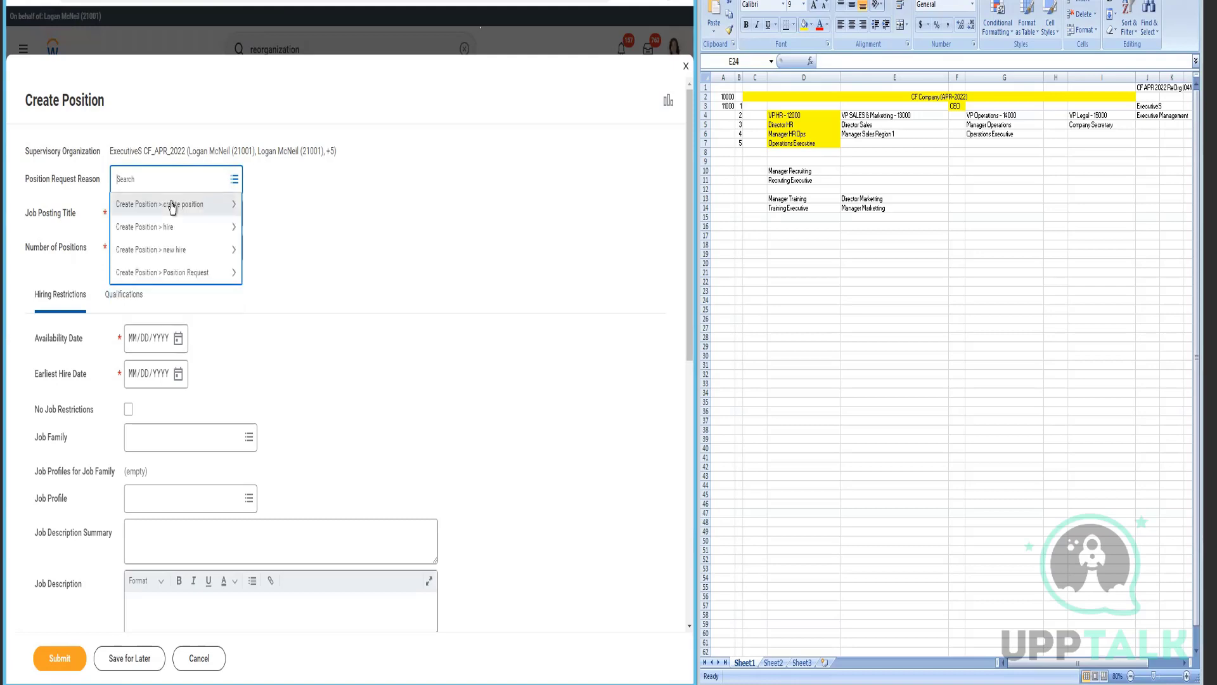
click(167, 253)
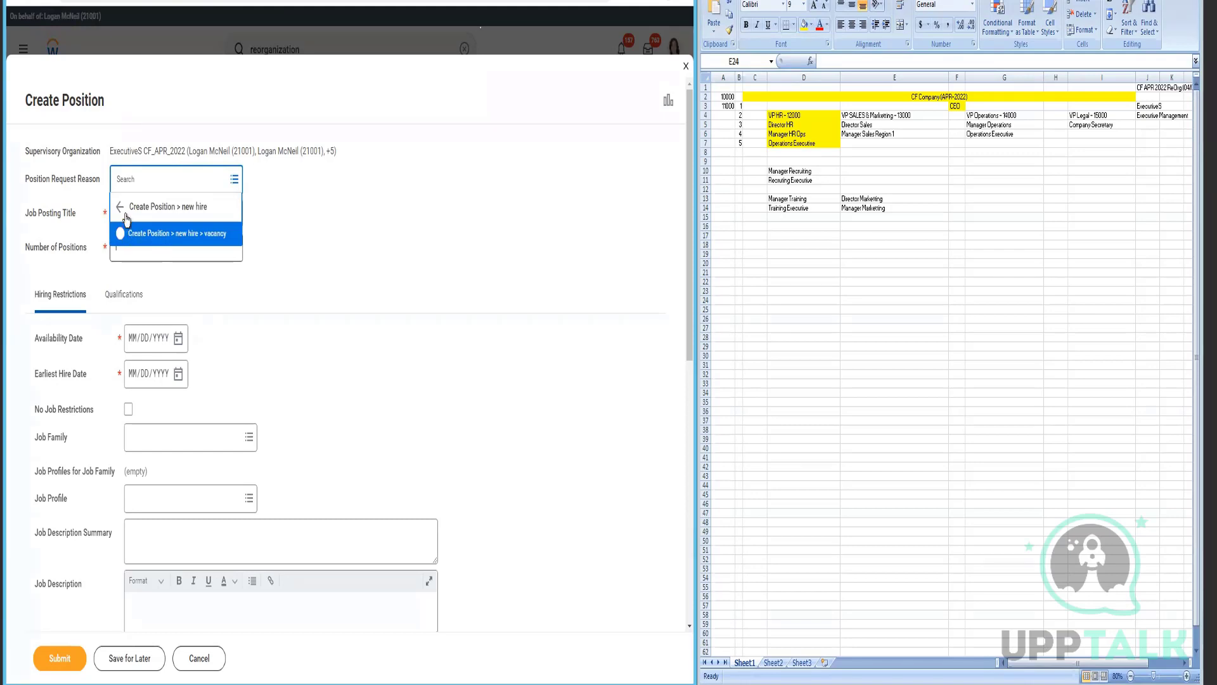
click(119, 210)
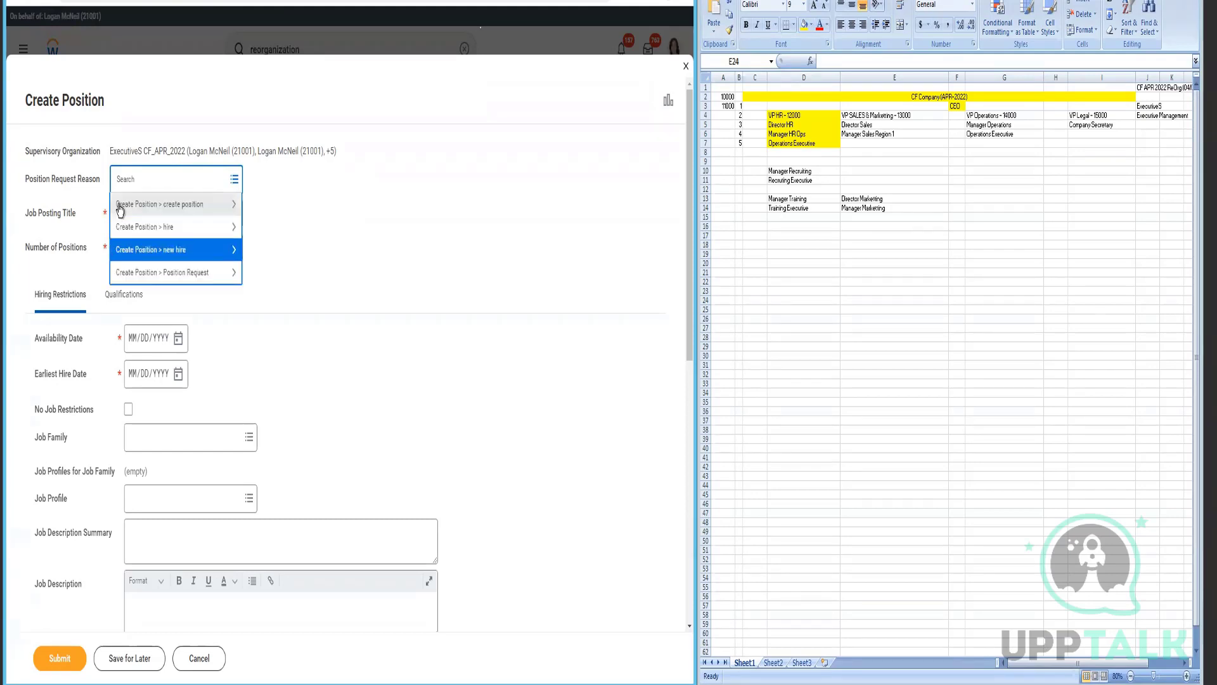
click(160, 204)
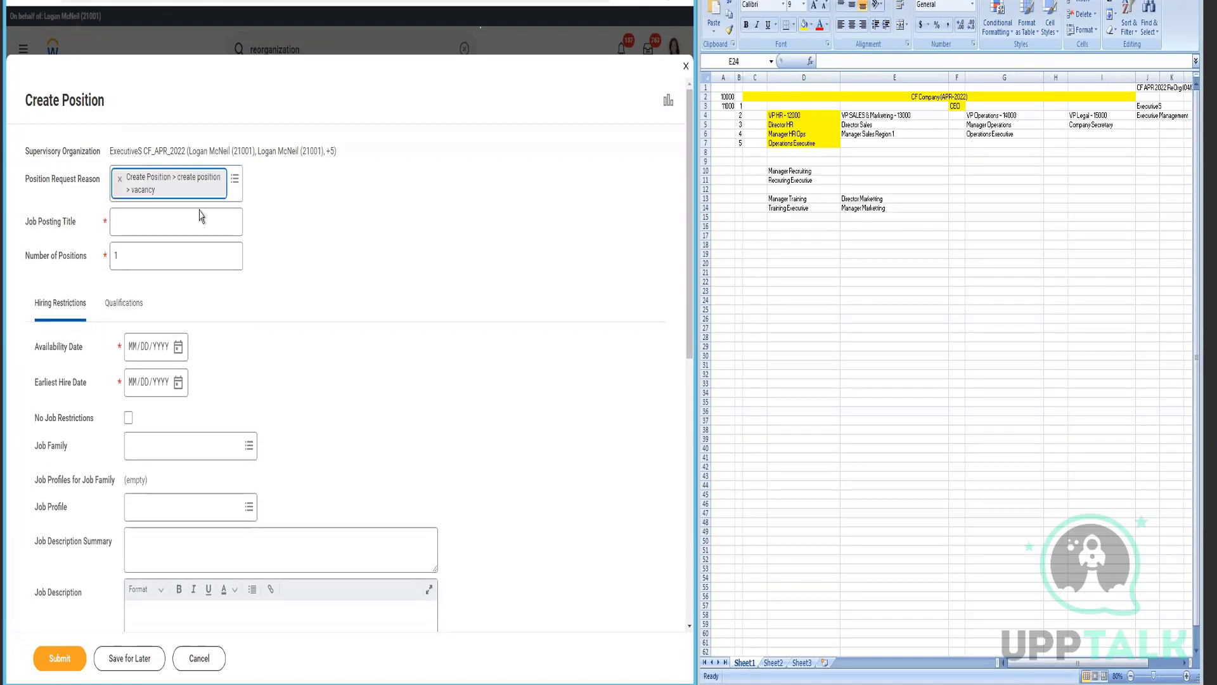
- Enter posting title 'Chief Executive Offer (CFAPR22)', availability 04/01/2022 and earliest hire 04/04/2022
click(204, 228)
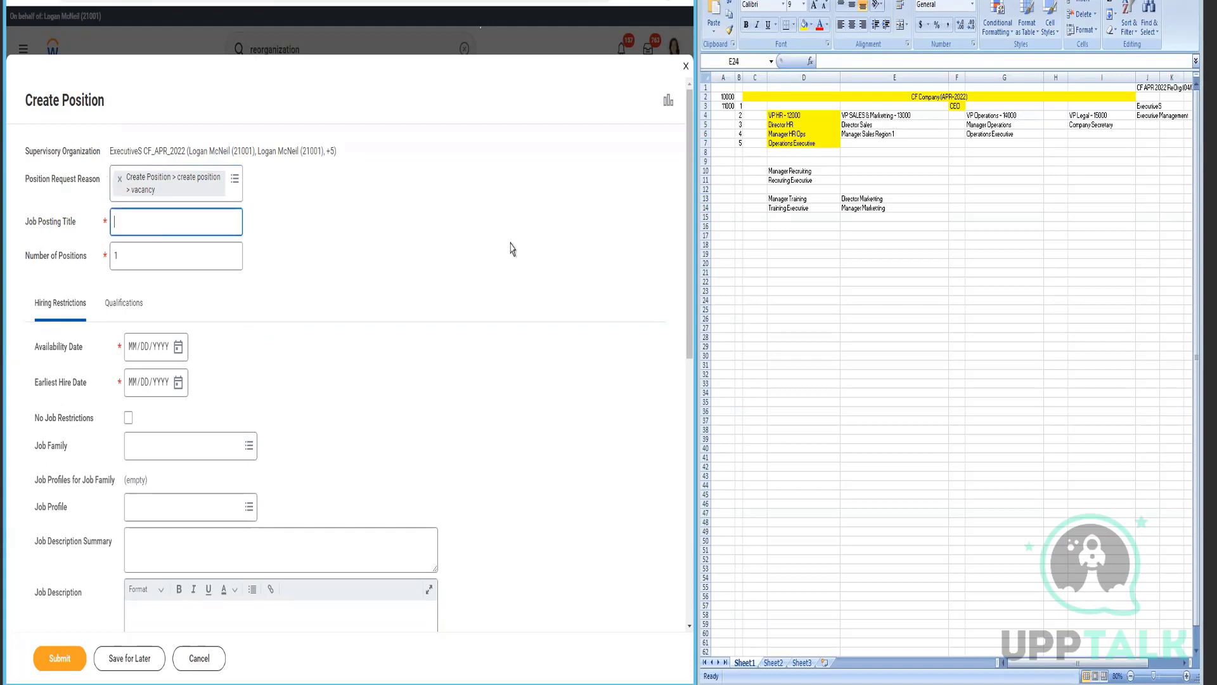
text(Chief Executive Offer (CF APR2)
key(BackSpace)
text(22)
key(BackSpace)
click(165, 269)
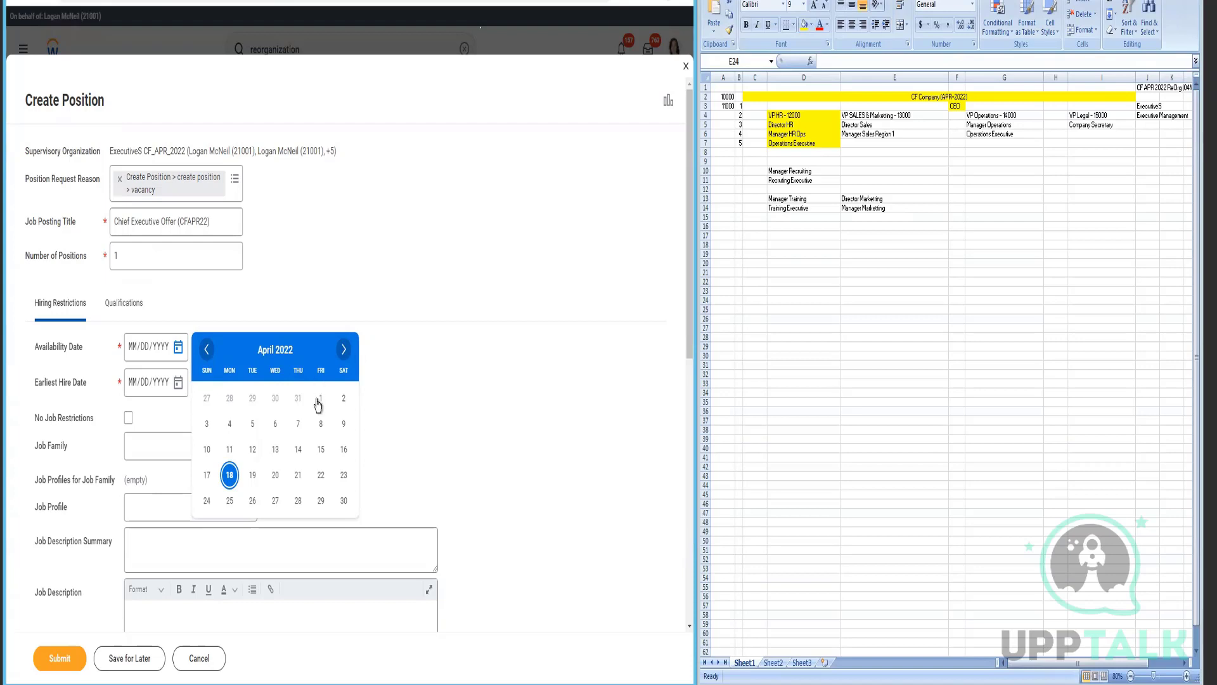
key(Return)
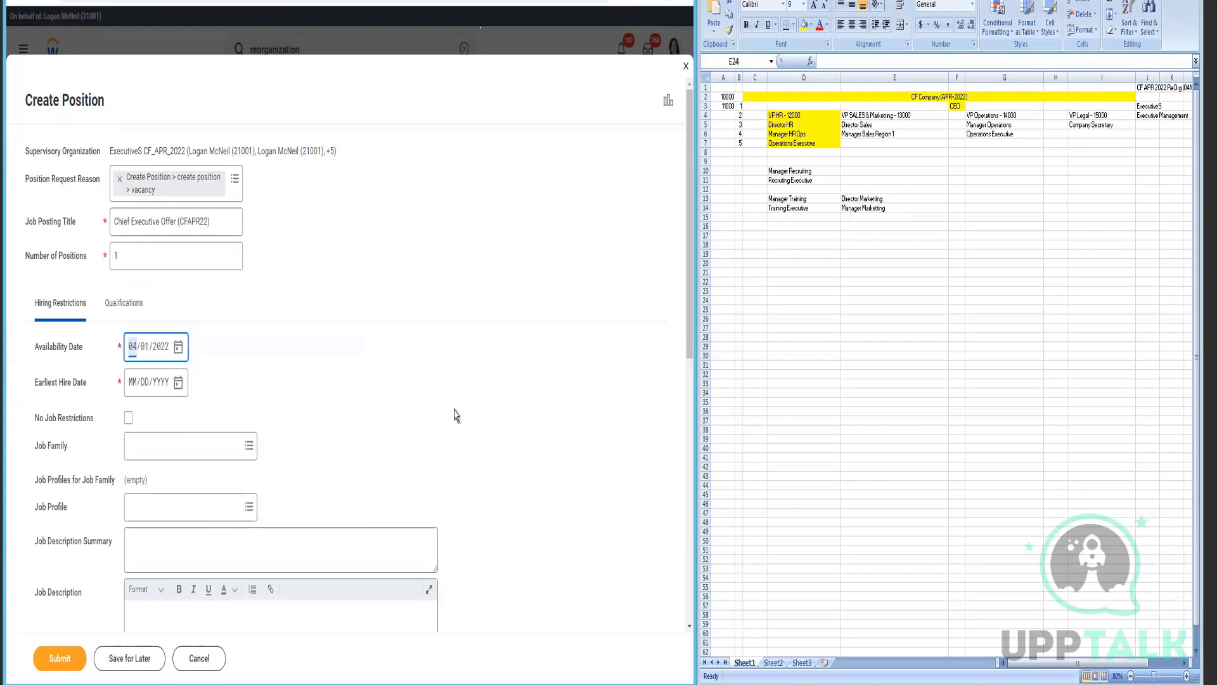
click(178, 382)
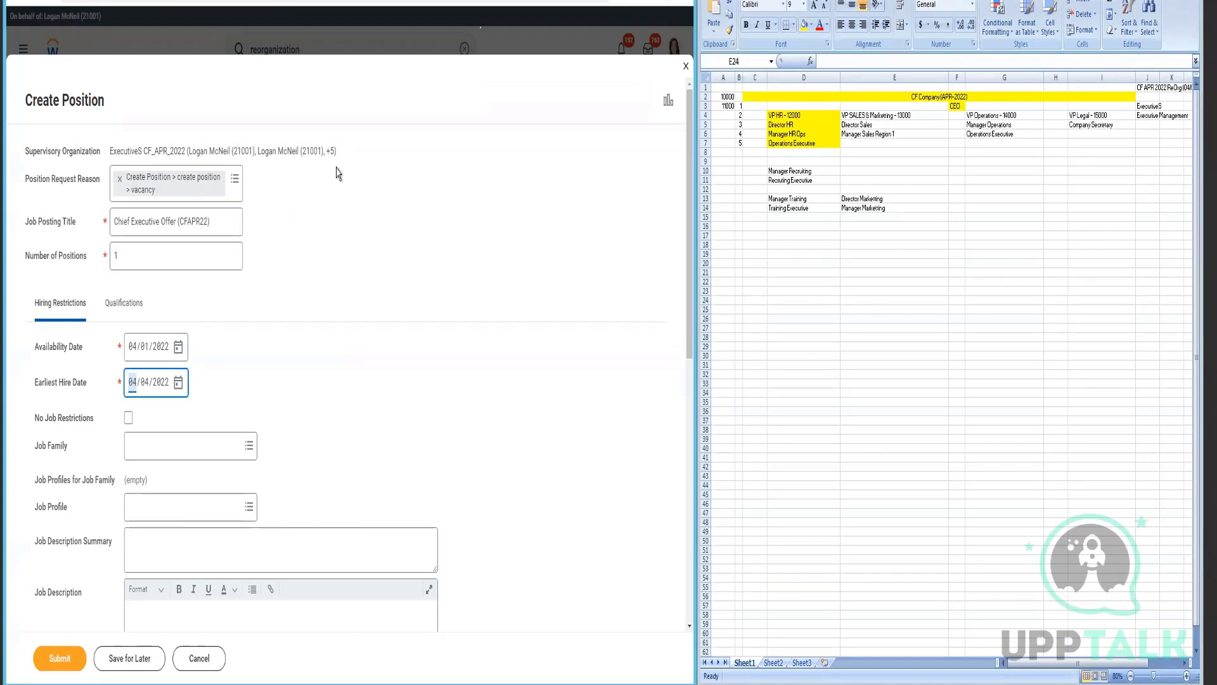
- Check No Job Restrictions on the Chief Executive Offer (CFAPR22) position and submit the request
scroll(342, 533, down, 2)
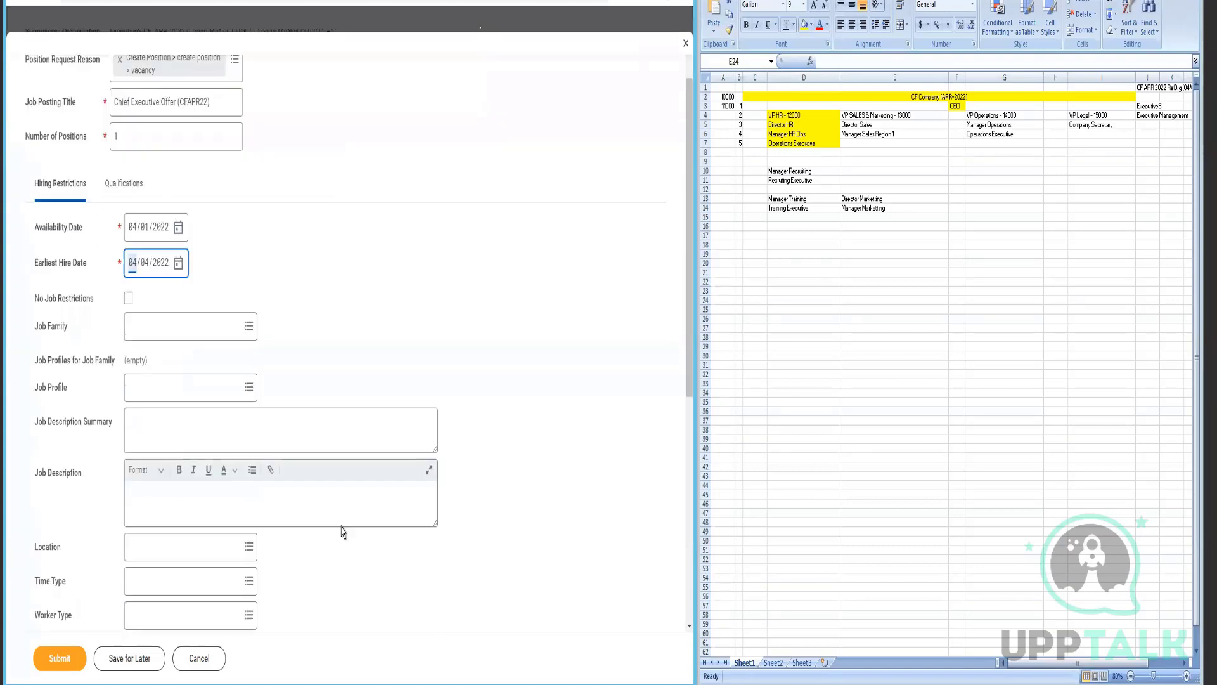
click(128, 298)
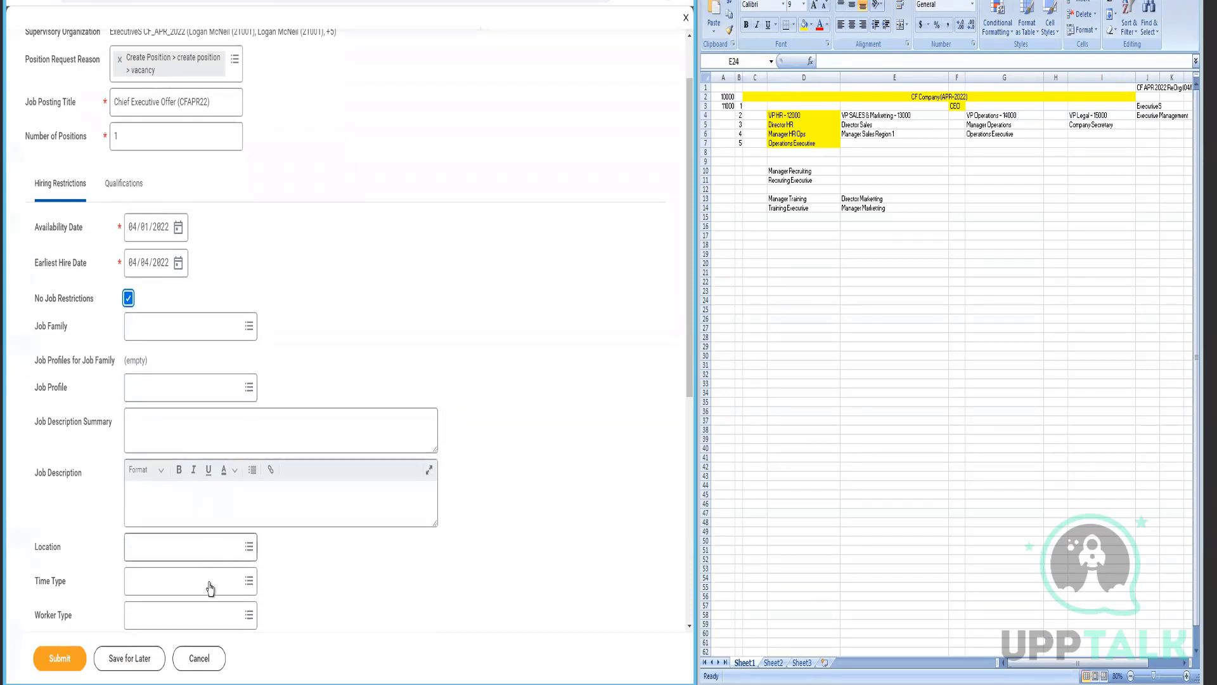
scroll(328, 321, down, 2)
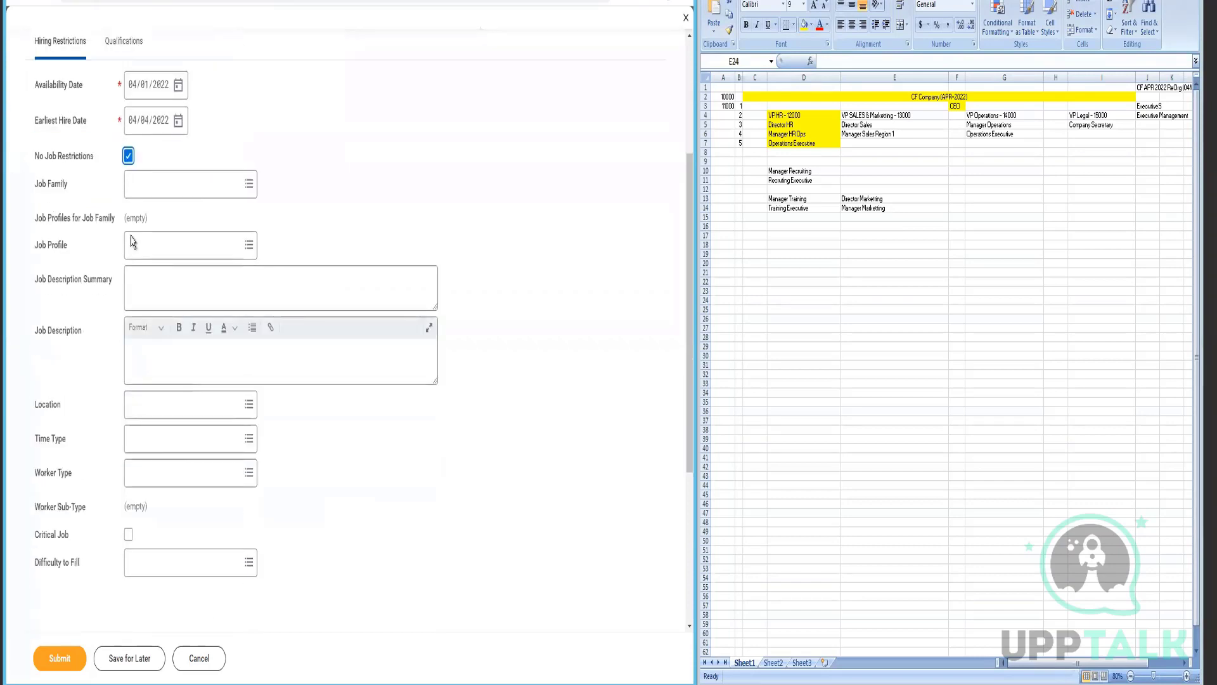
scroll(165, 441, up, 2)
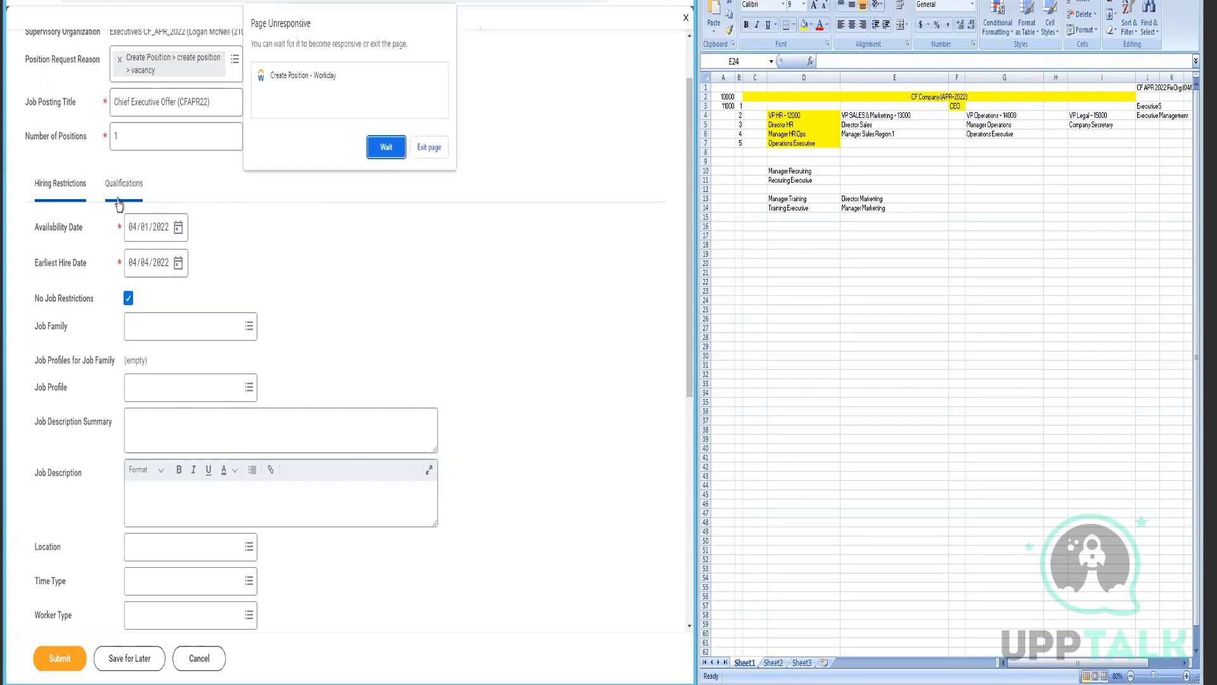
click(380, 152)
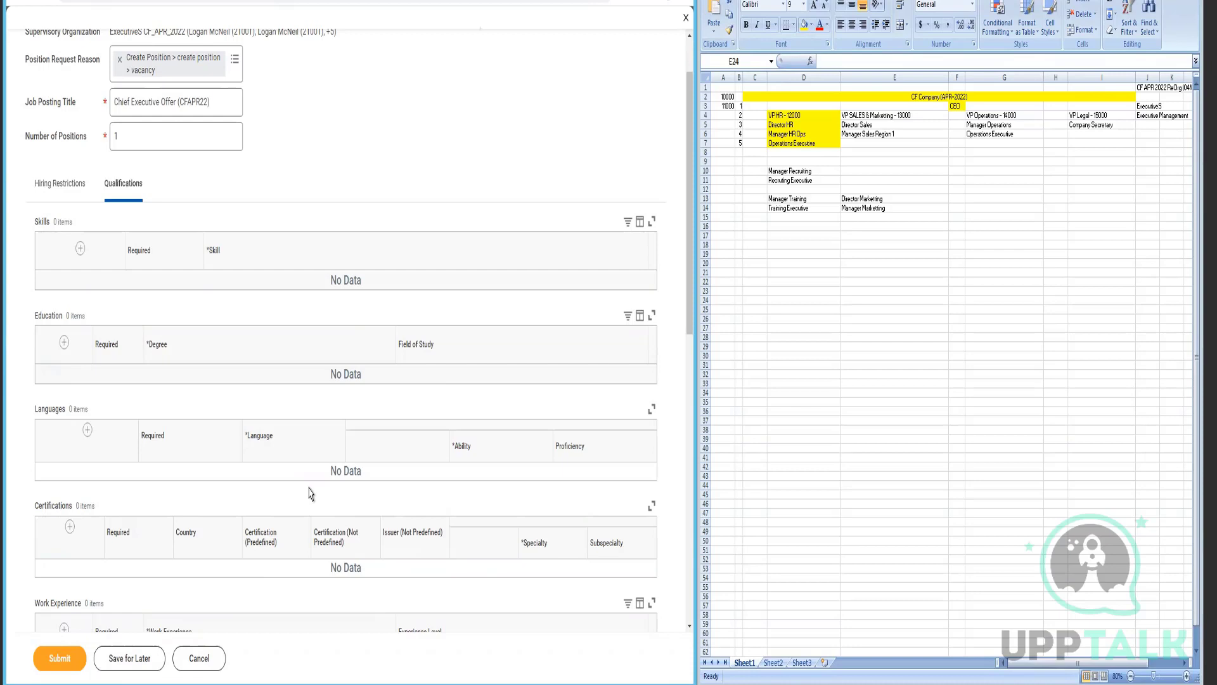
scroll(310, 493, down, 5)
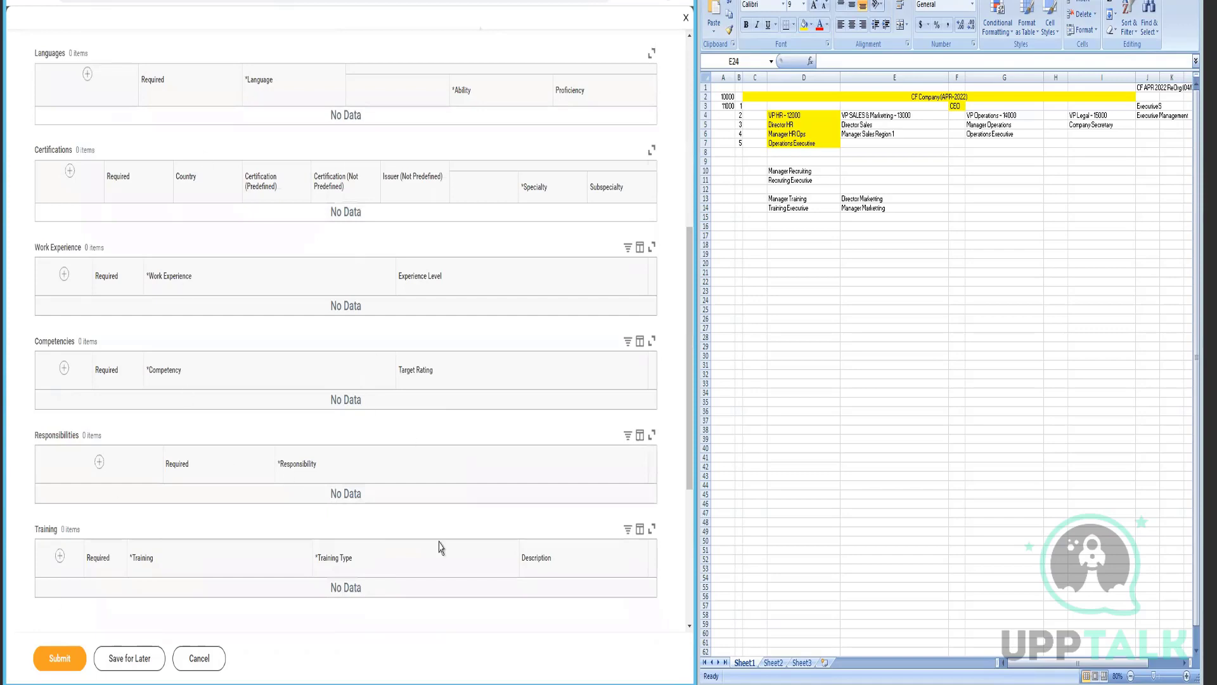
scroll(376, 398, up, 3)
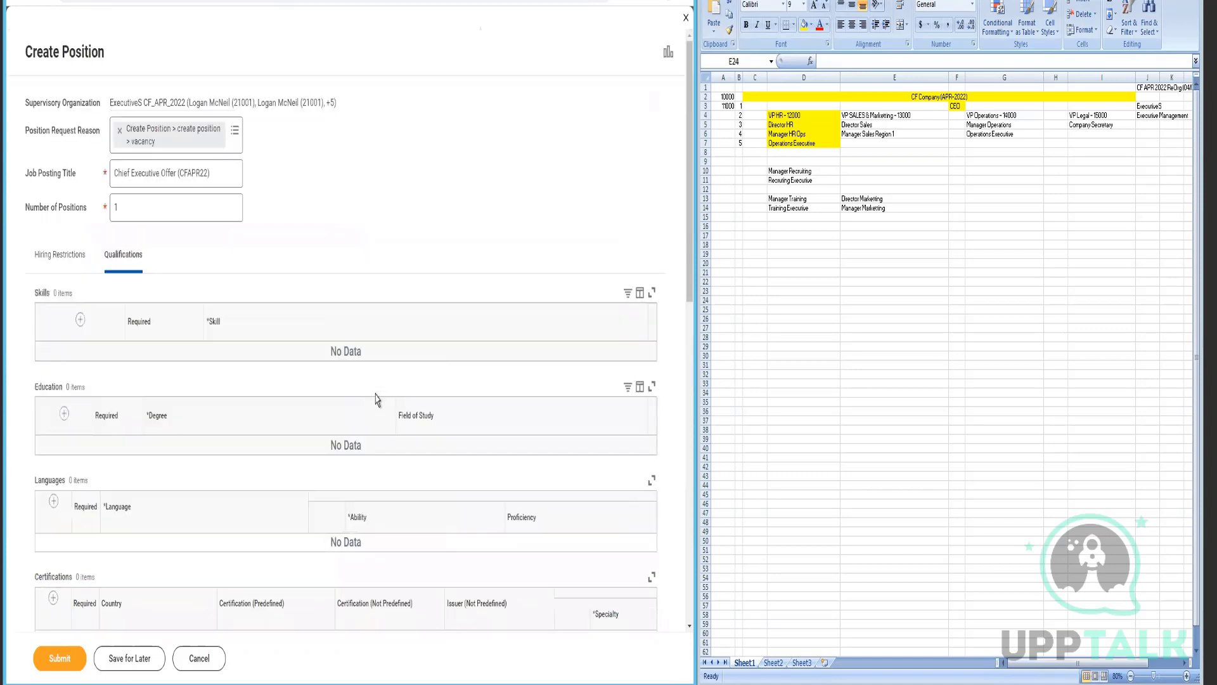
click(54, 266)
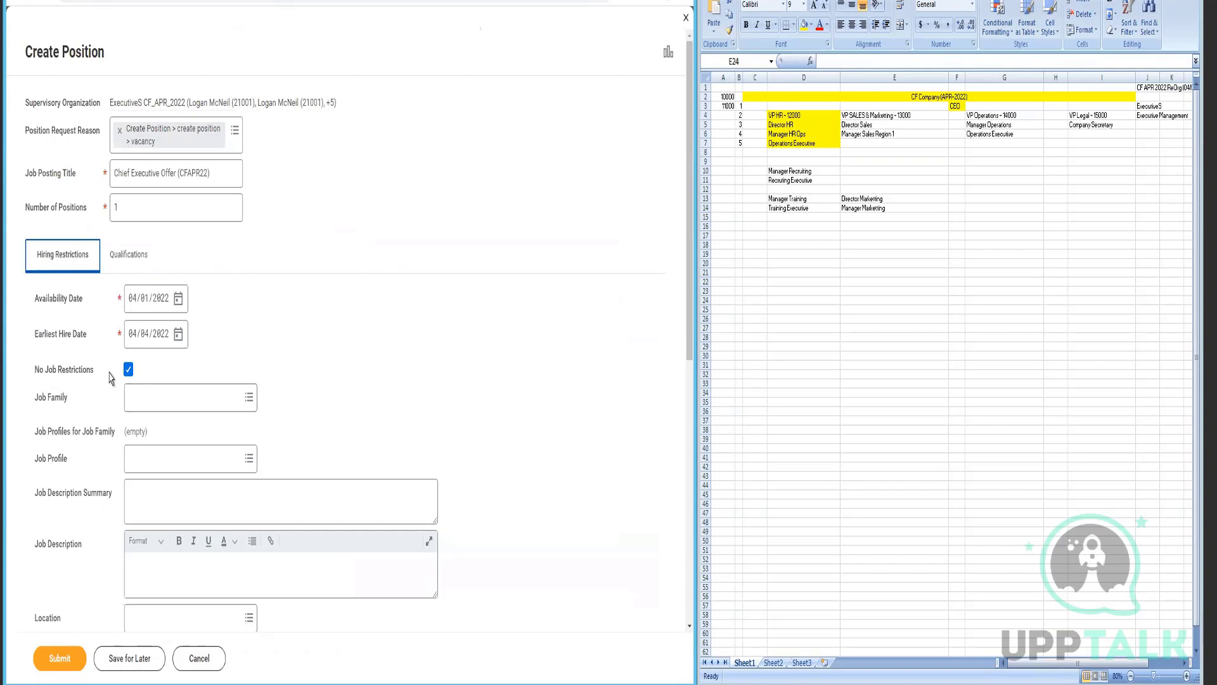
click(66, 657)
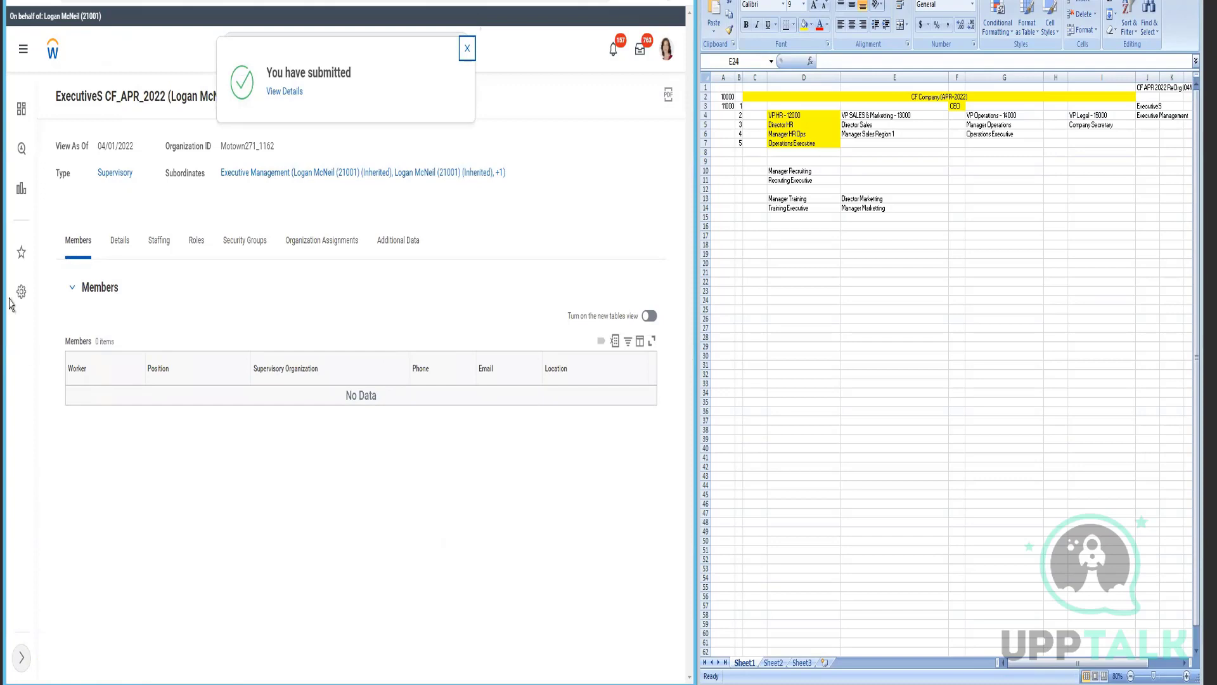
- On the Staffing tab, choose Hire > Hire Employee for the unfilled Motown_489 position
click(156, 251)
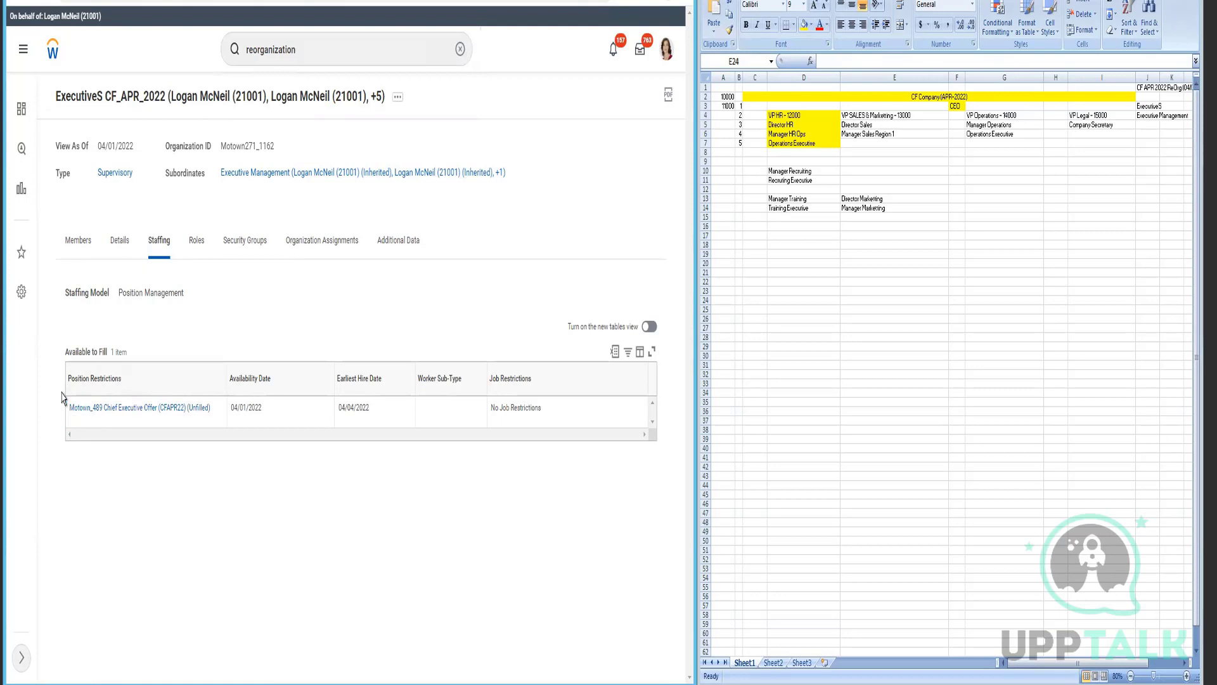
drag(108, 351, 57, 365)
click(77, 421)
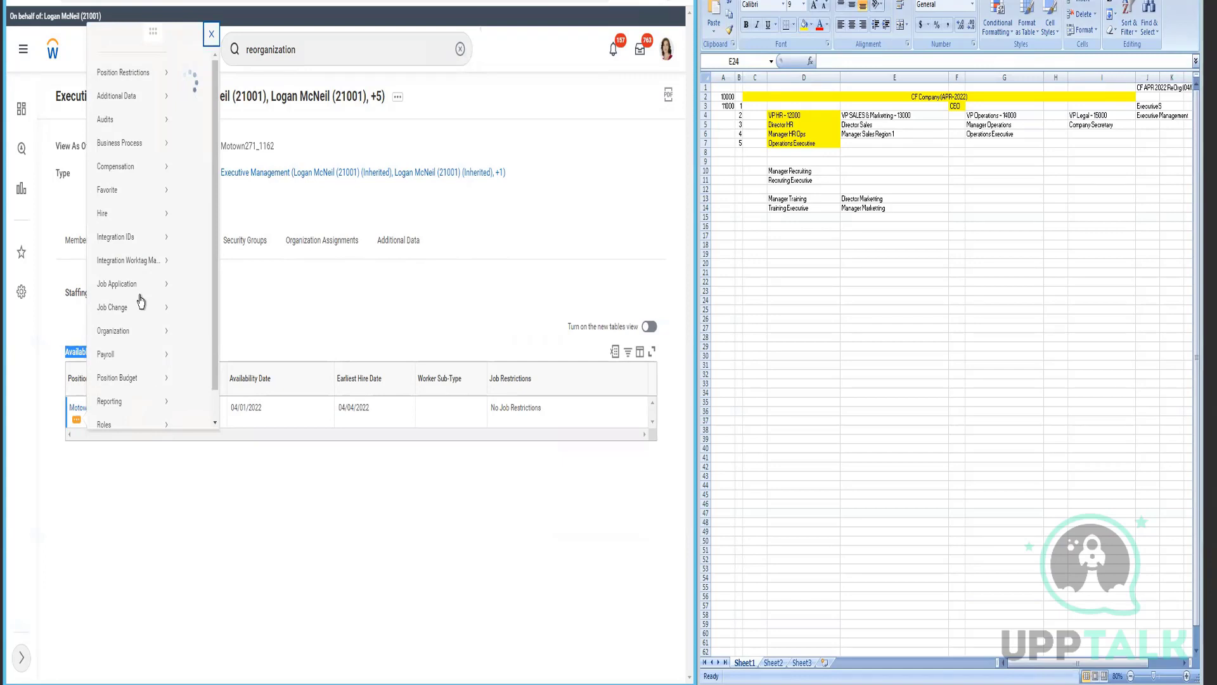
mouse_move(130, 235)
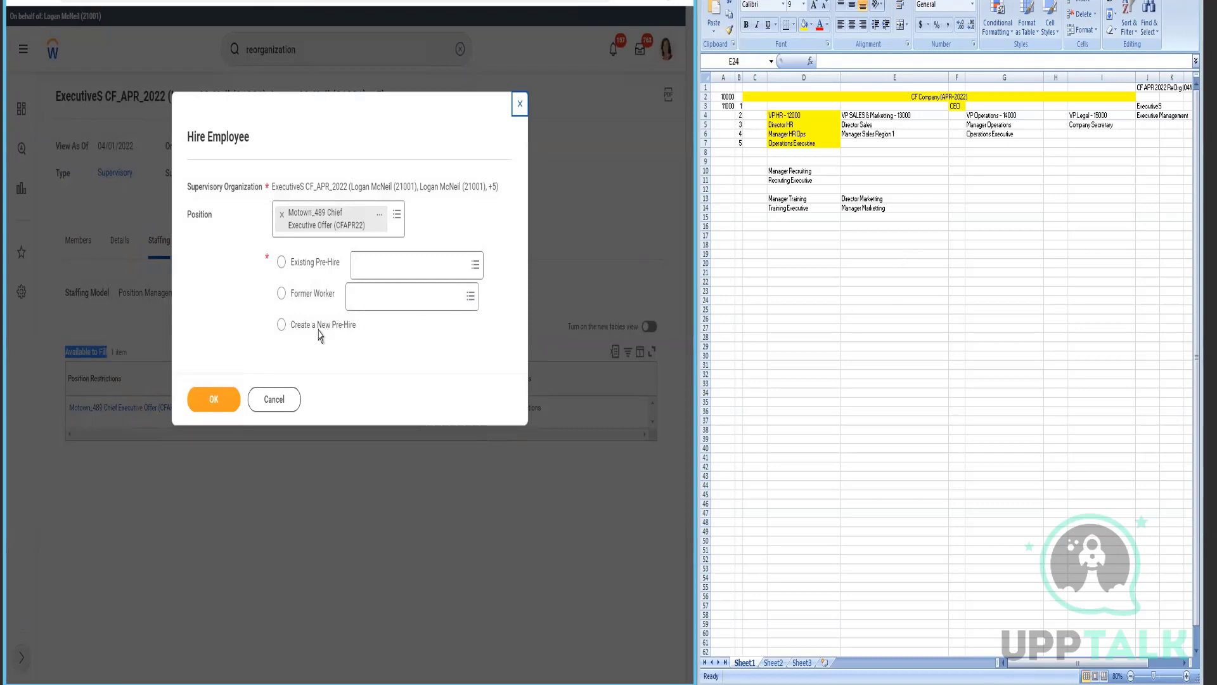
- Choose Create a New Pre-Hire and continue to the hire form
click(281, 325)
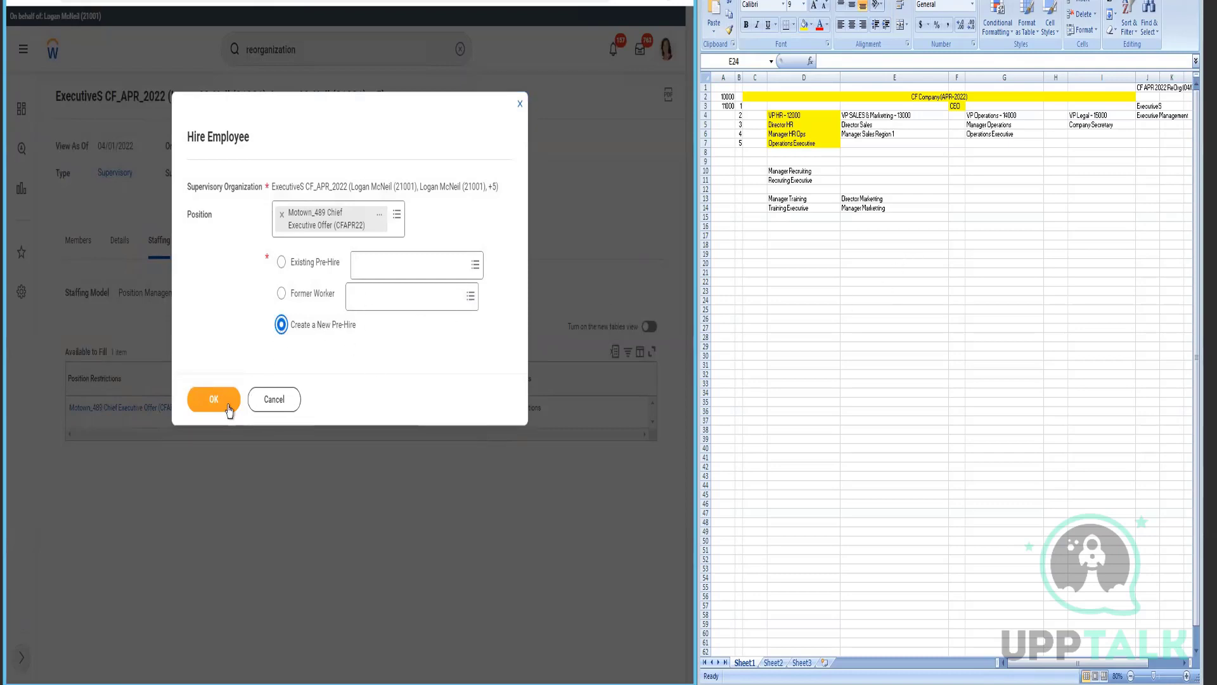
click(228, 405)
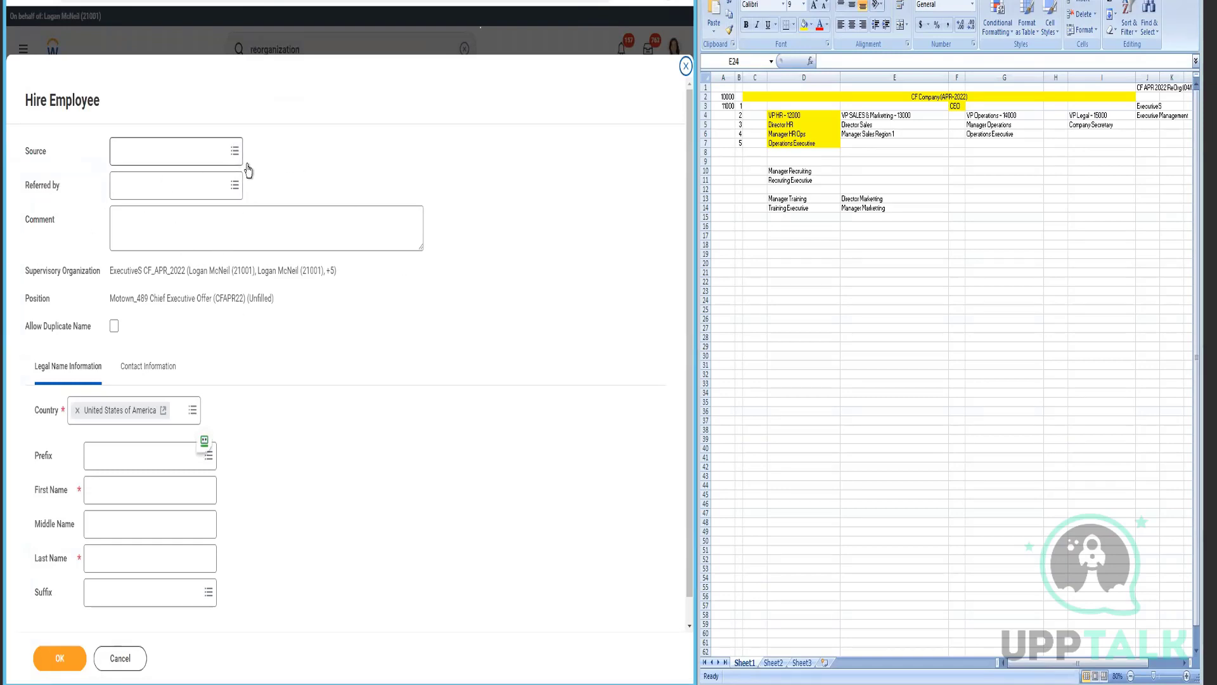
click(166, 152)
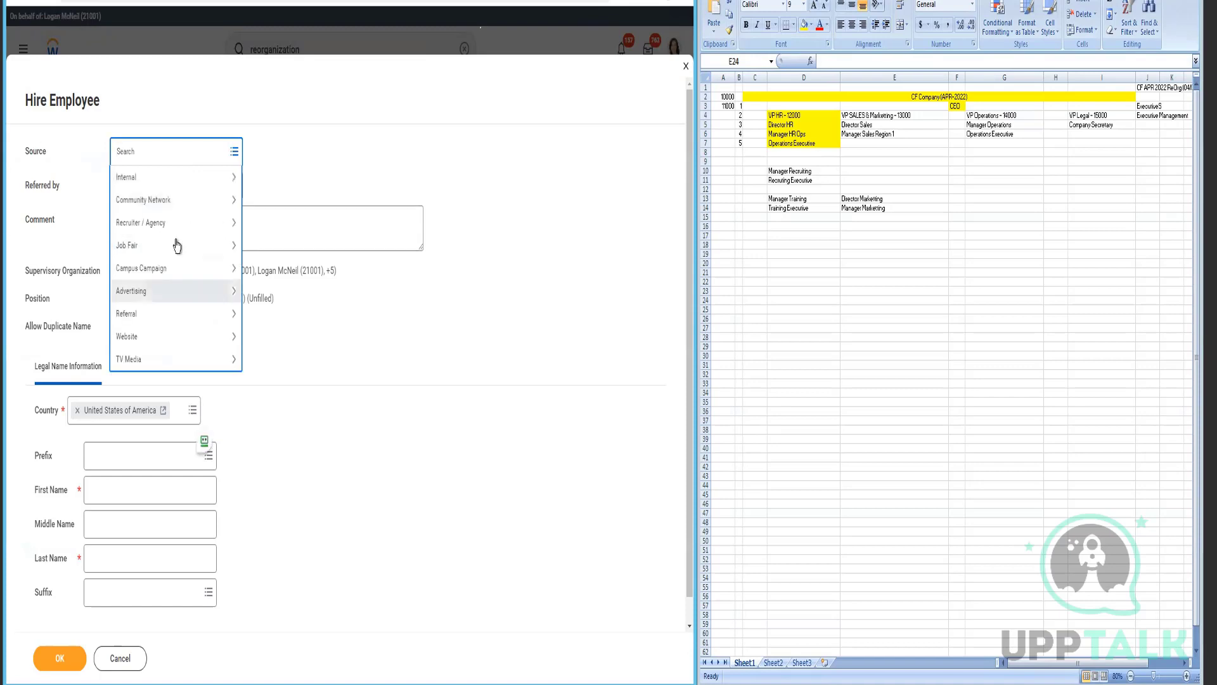
click(368, 169)
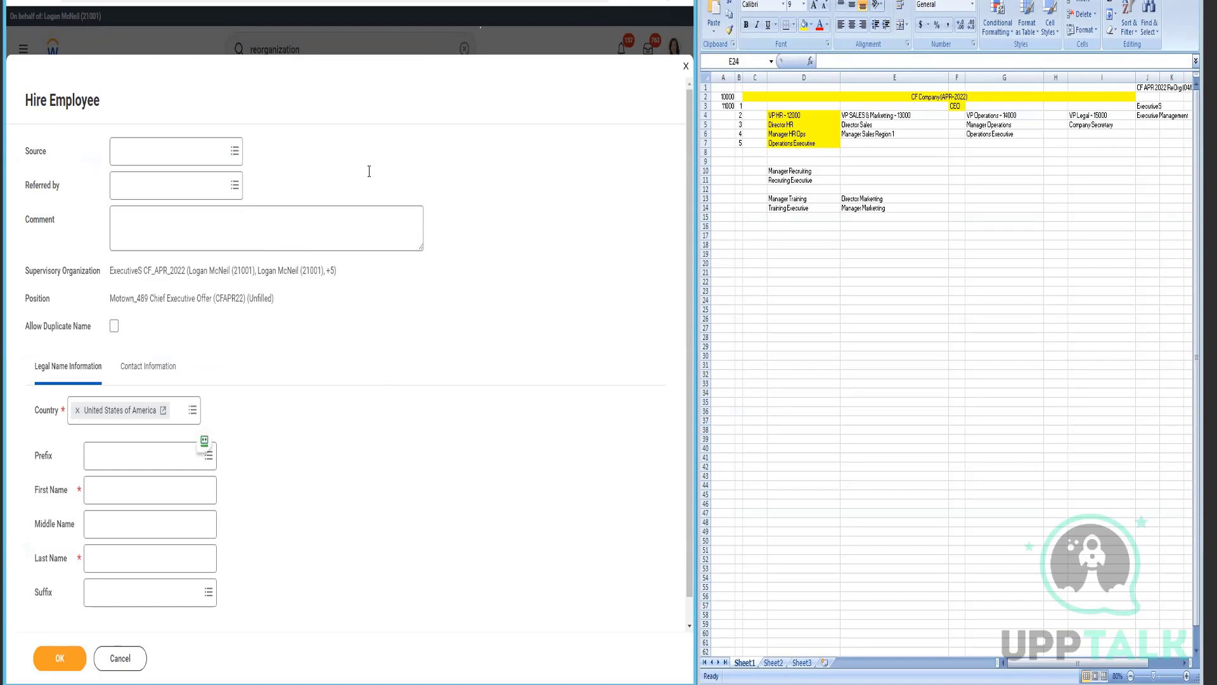
- Select the referring employee, enter the hire's first and last name, then open Contact Information
click(137, 190)
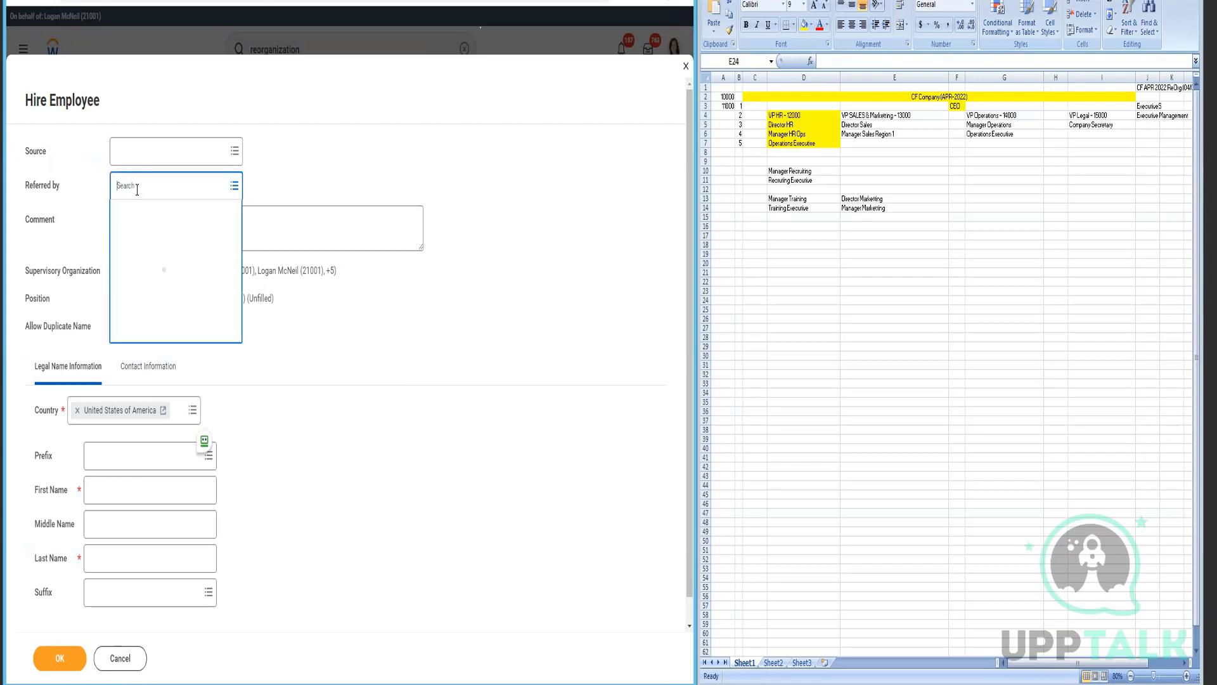
text(steve m)
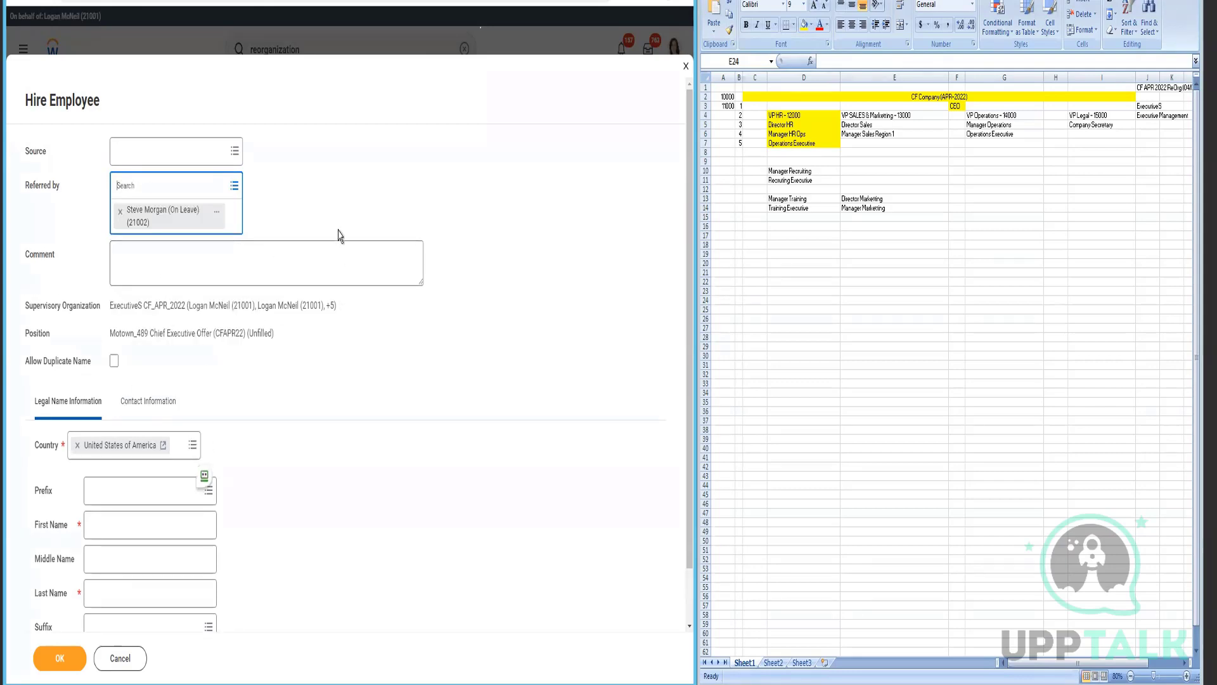
click(188, 215)
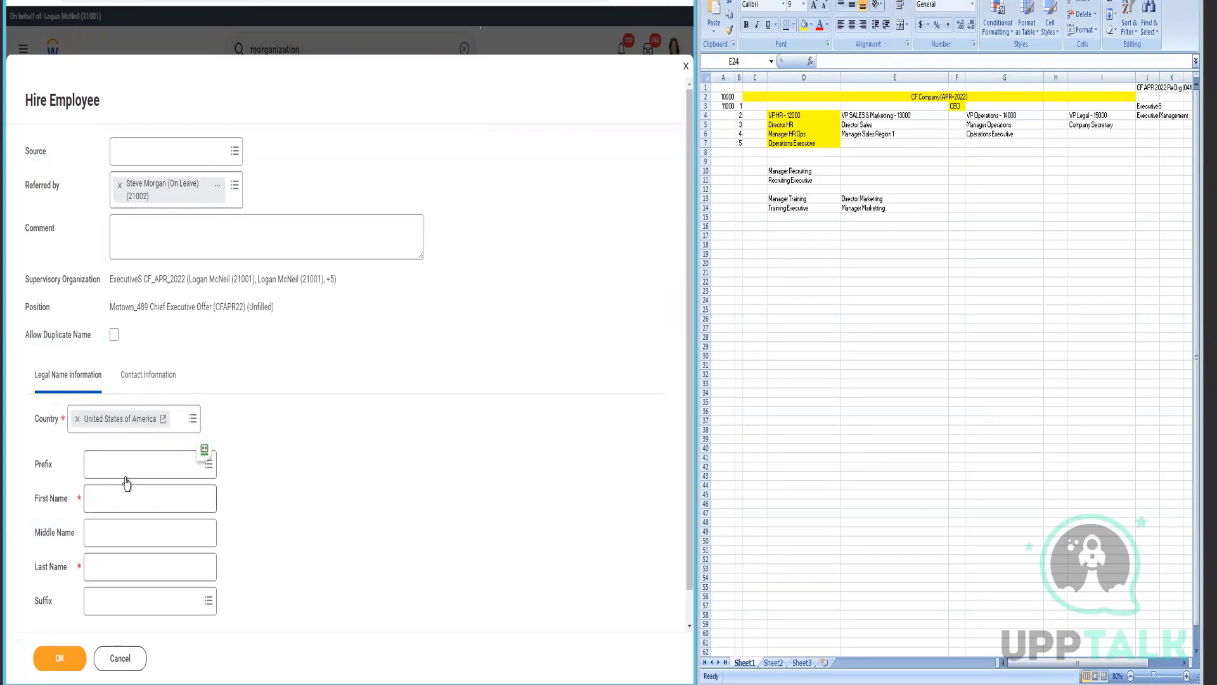
click(289, 507)
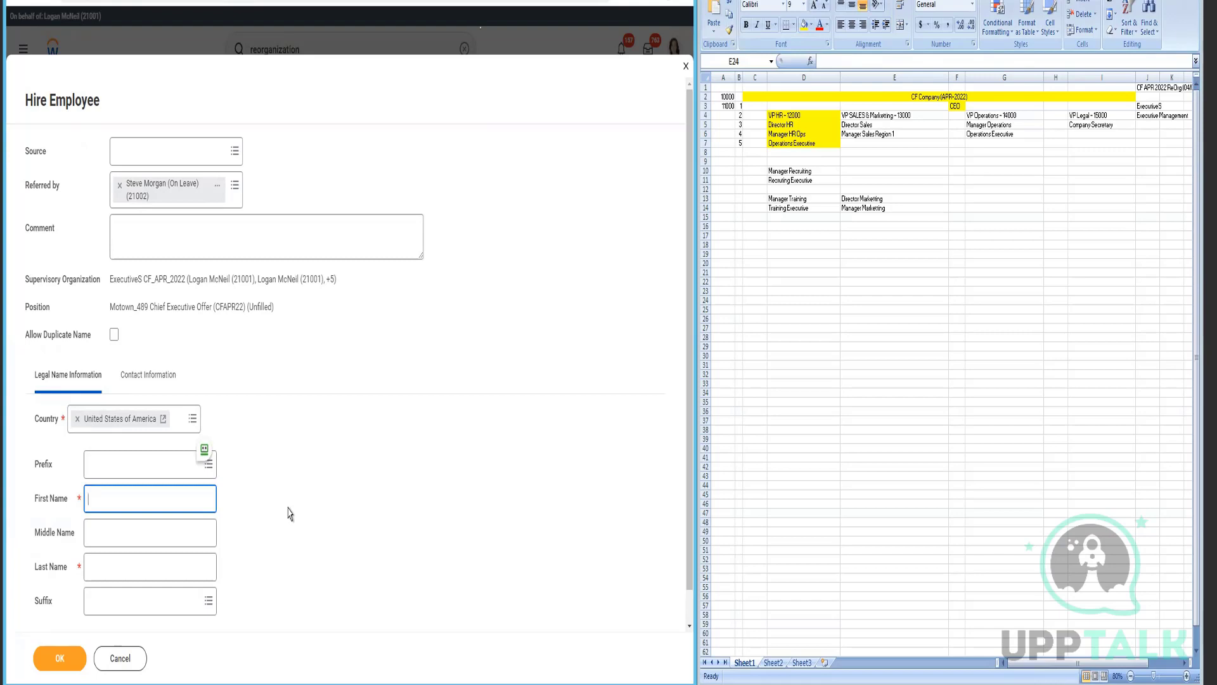
click(188, 571)
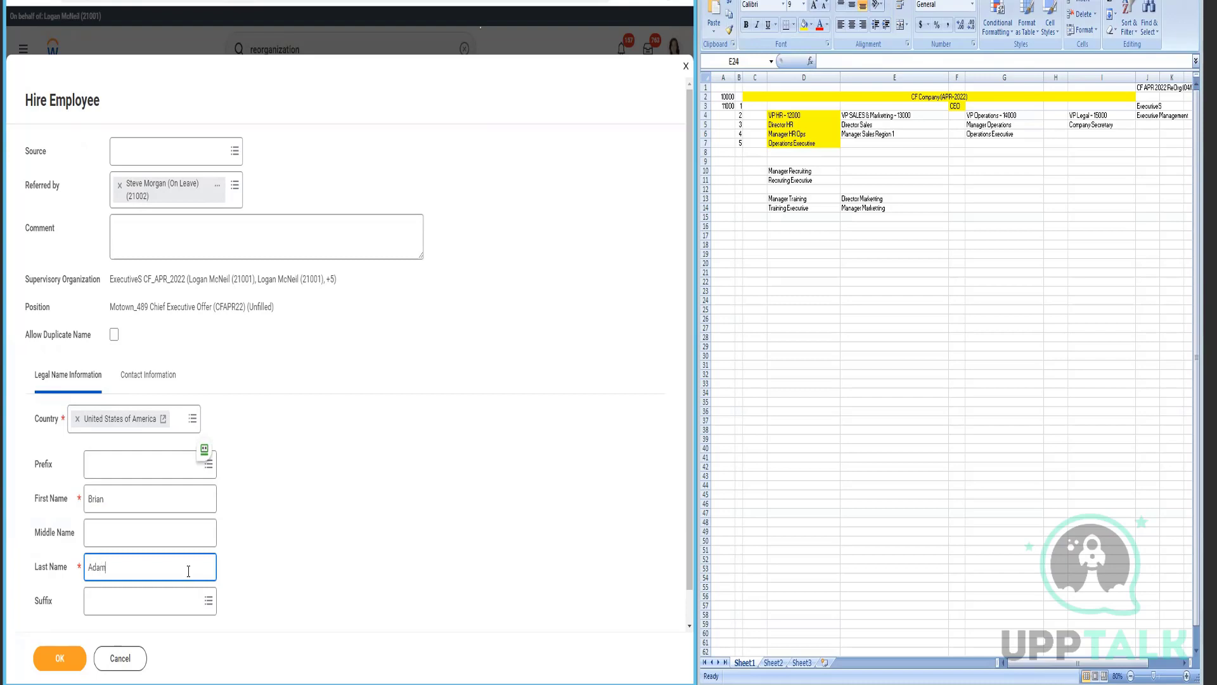
click(156, 375)
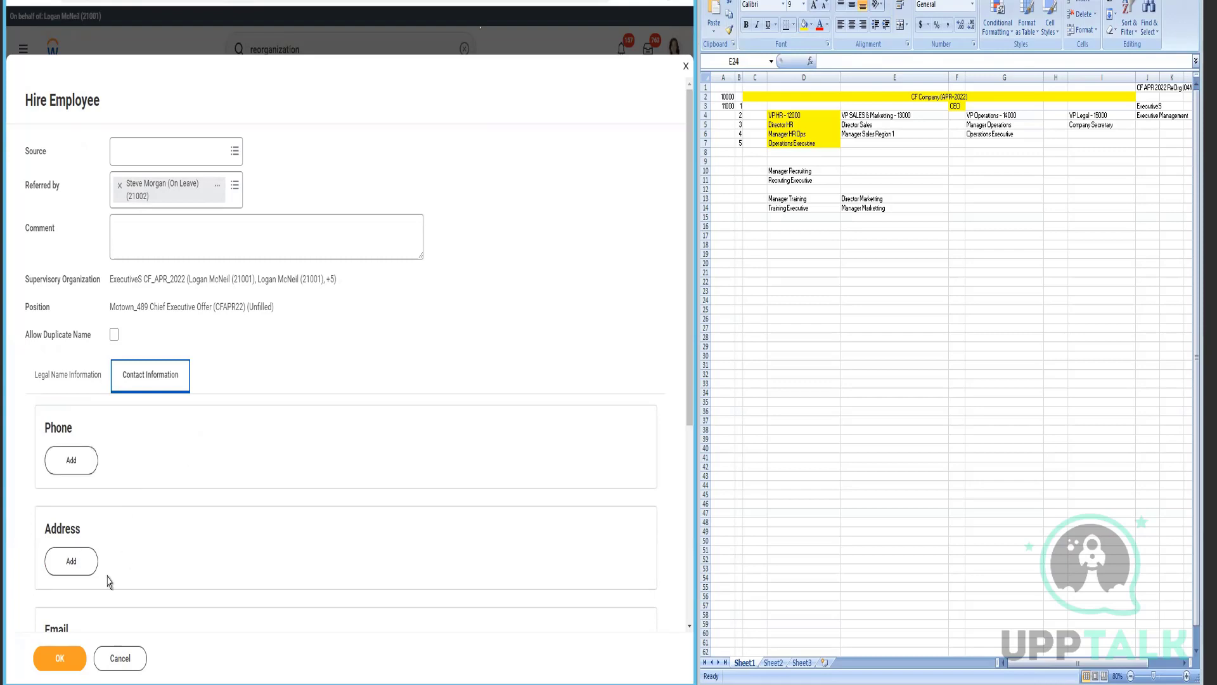
- Add the pre-hire's phone number with United States (+1), Mobile device and Home type
scroll(123, 431, down, 3)
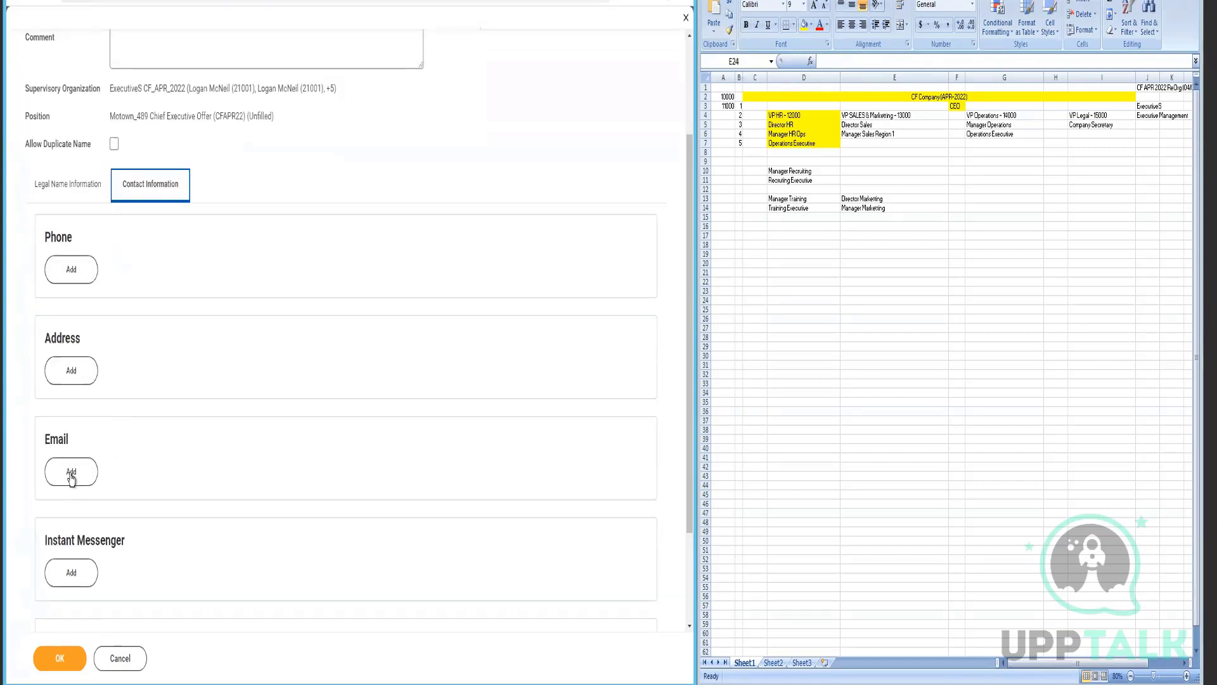
click(81, 272)
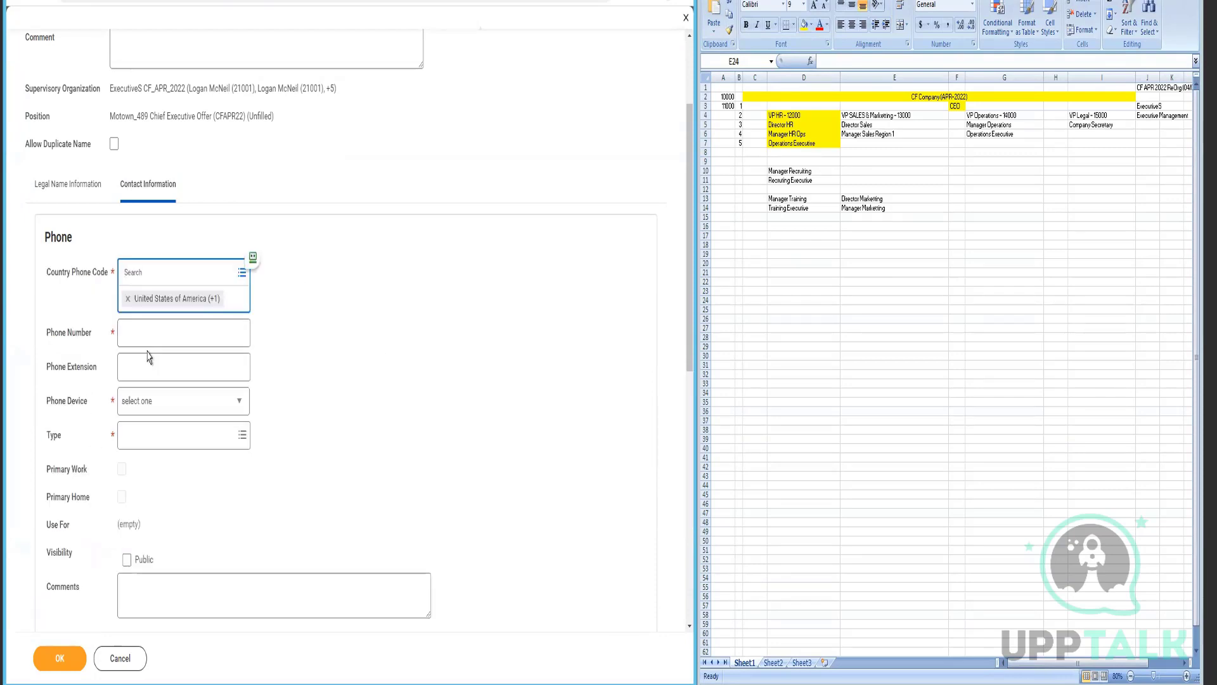
key(Tab)
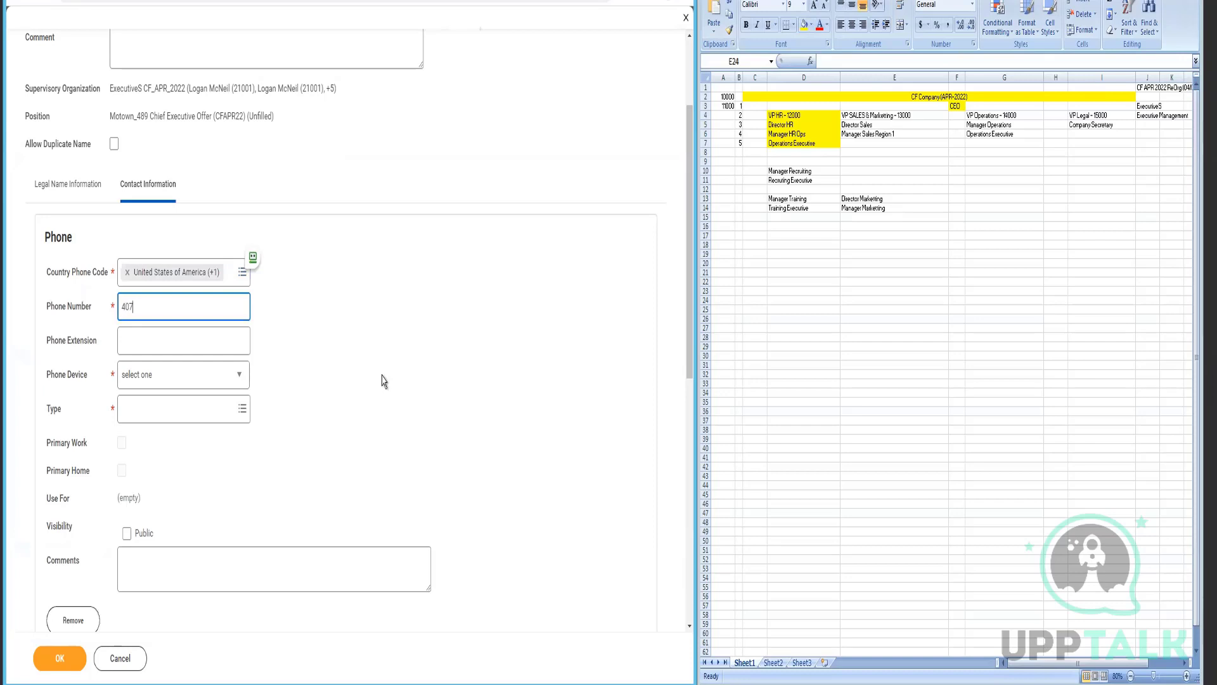
click(152, 383)
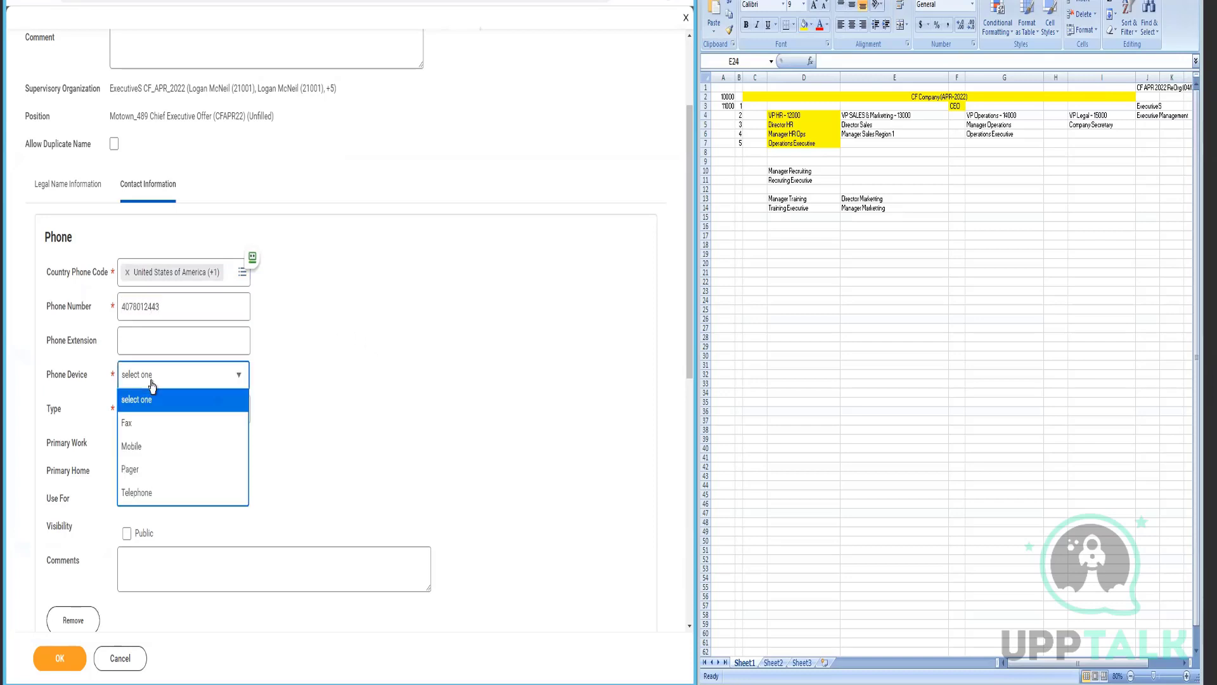
click(185, 447)
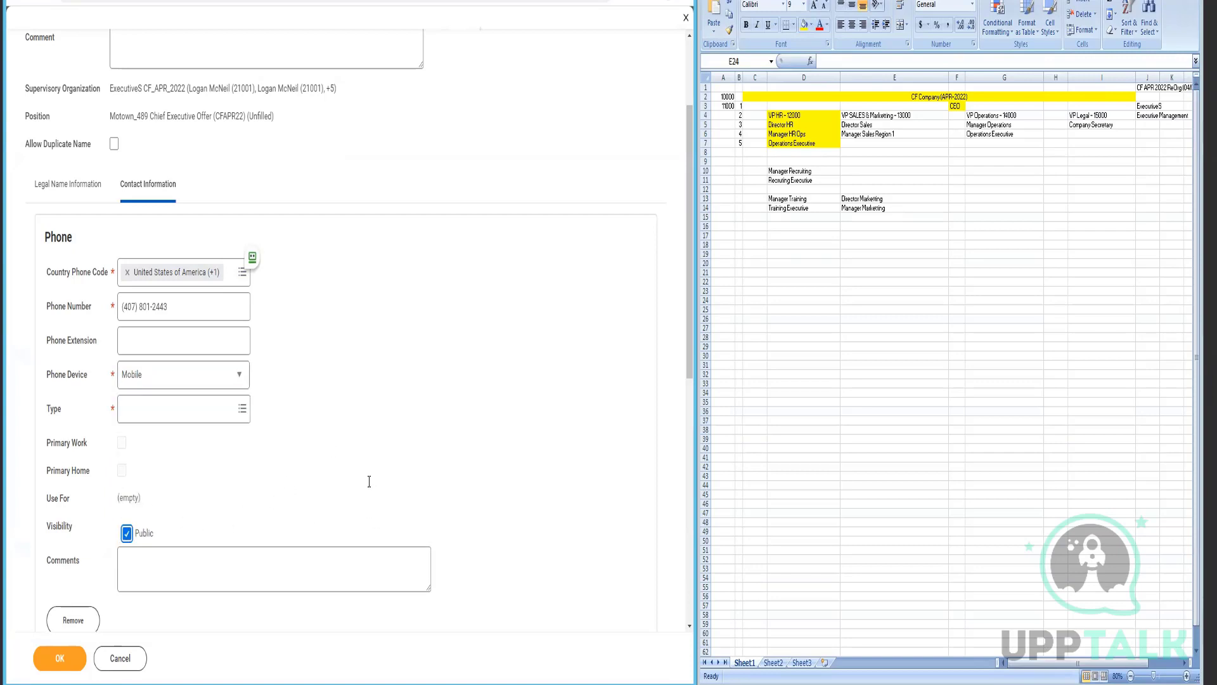
scroll(102, 573, down, 2)
scroll(120, 554, down, 5)
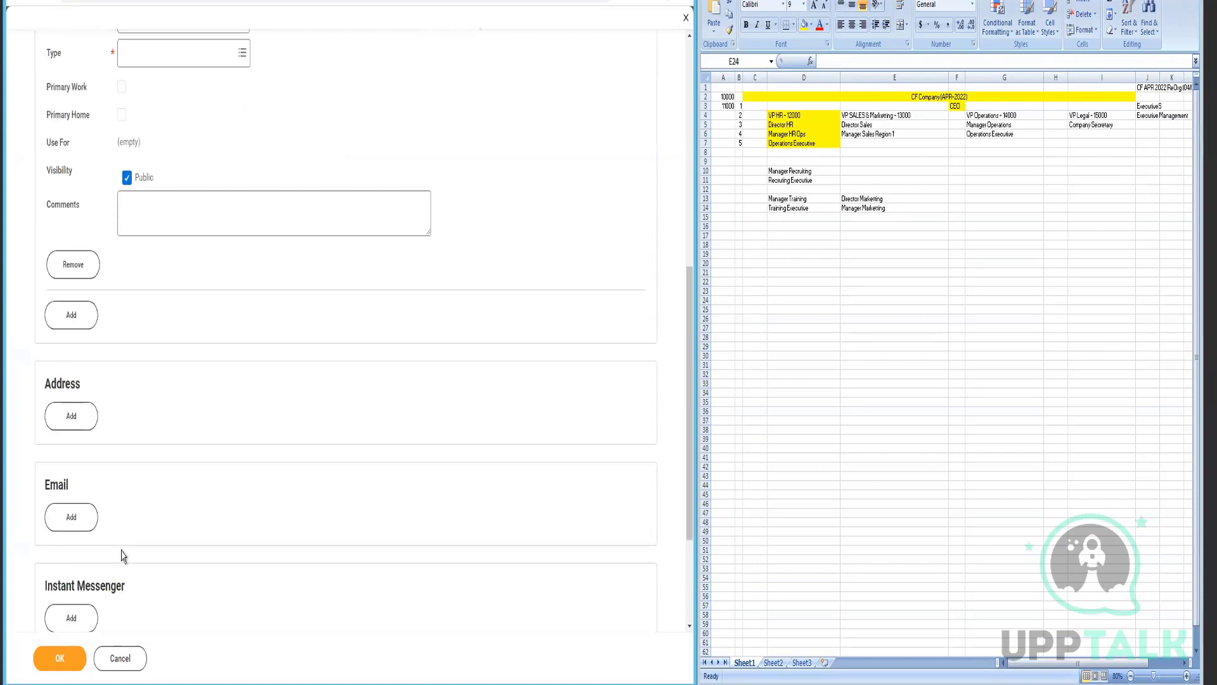
click(84, 391)
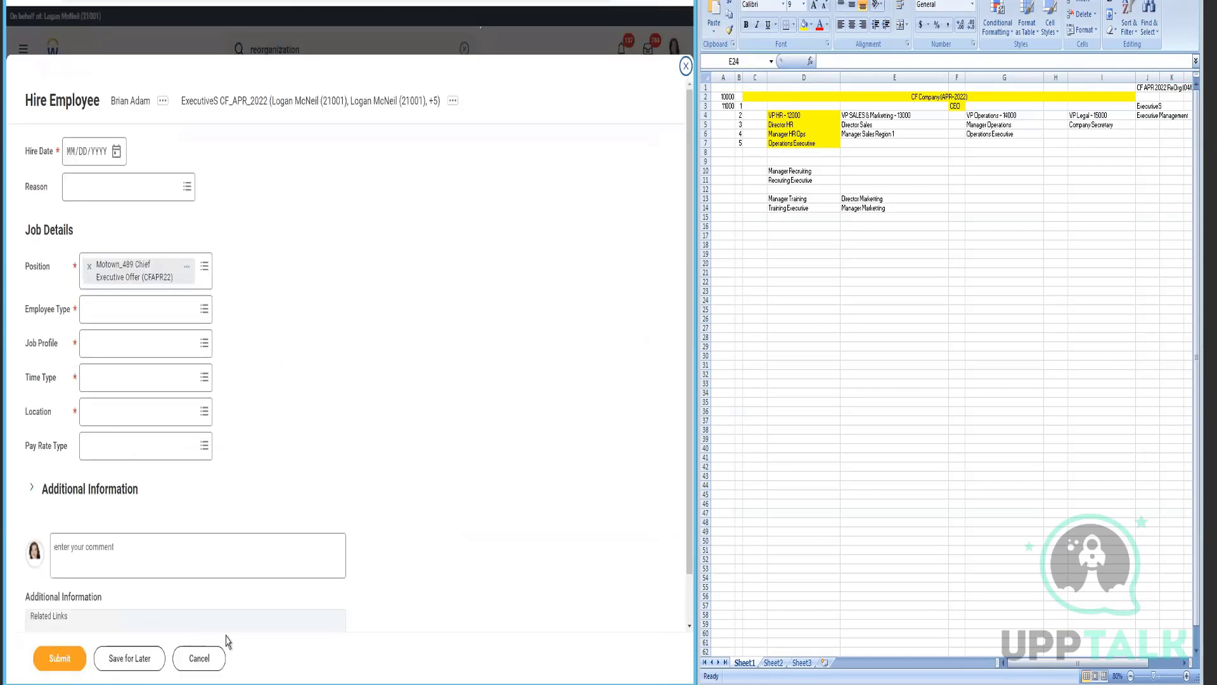
- Set the hire date to April 18, 2022 and expand the New Hire reason options
click(115, 152)
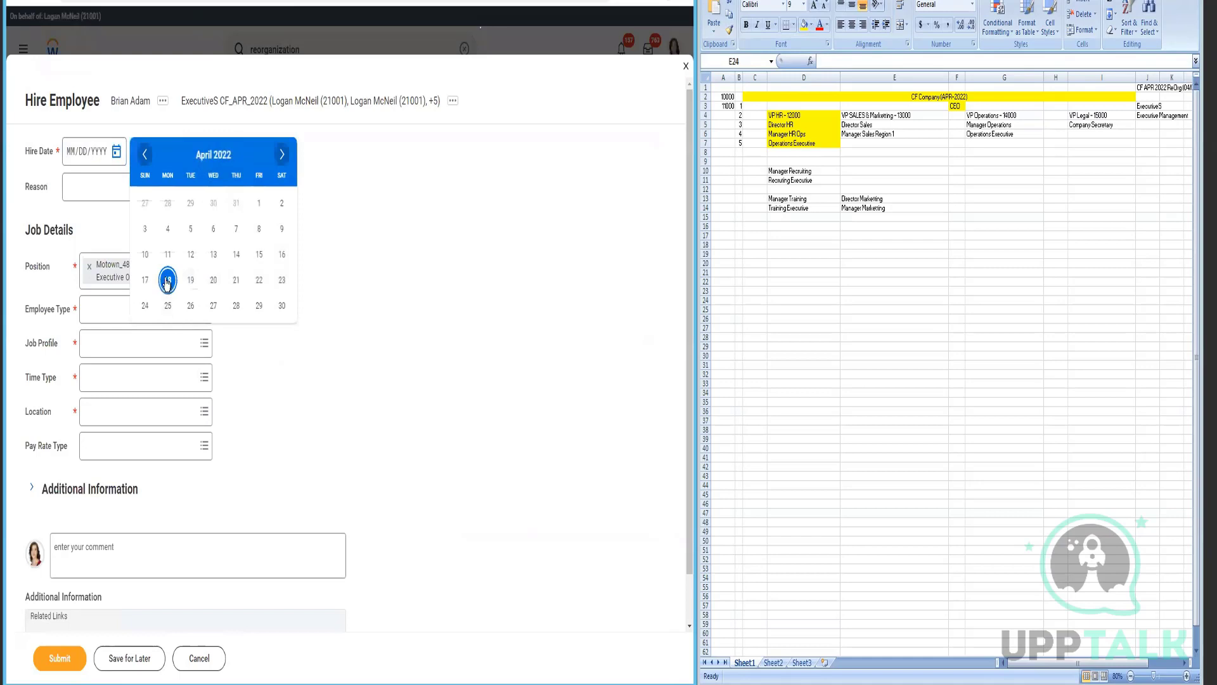
click(167, 280)
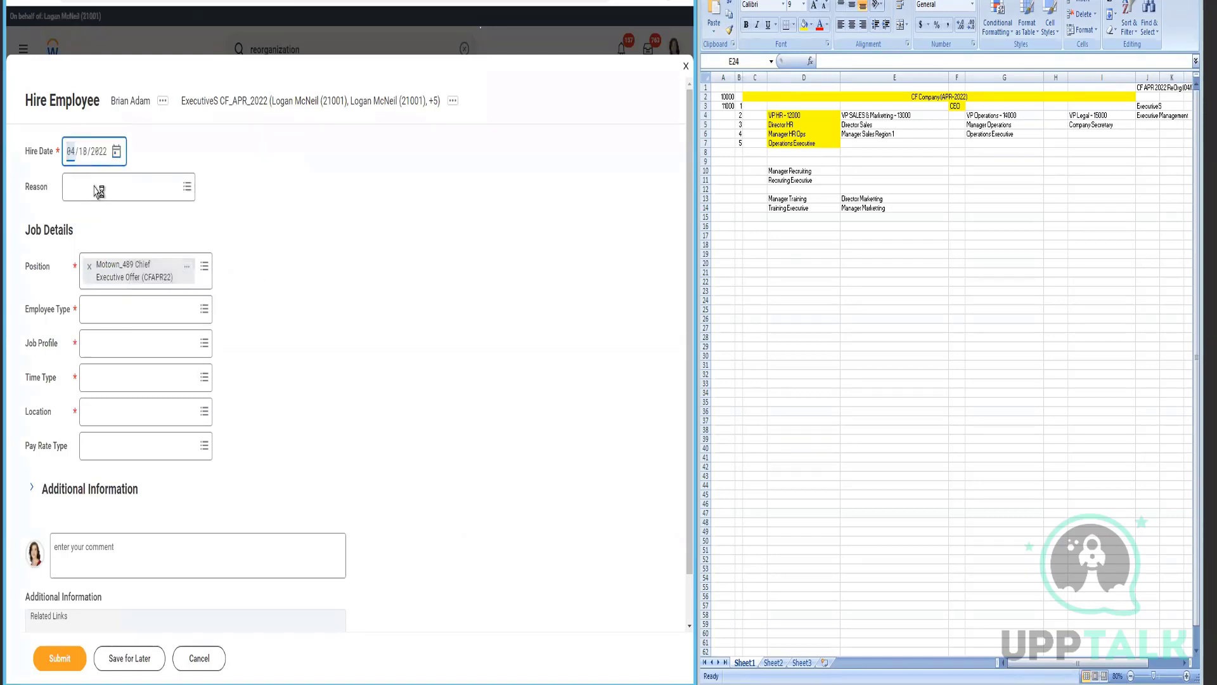
click(94, 192)
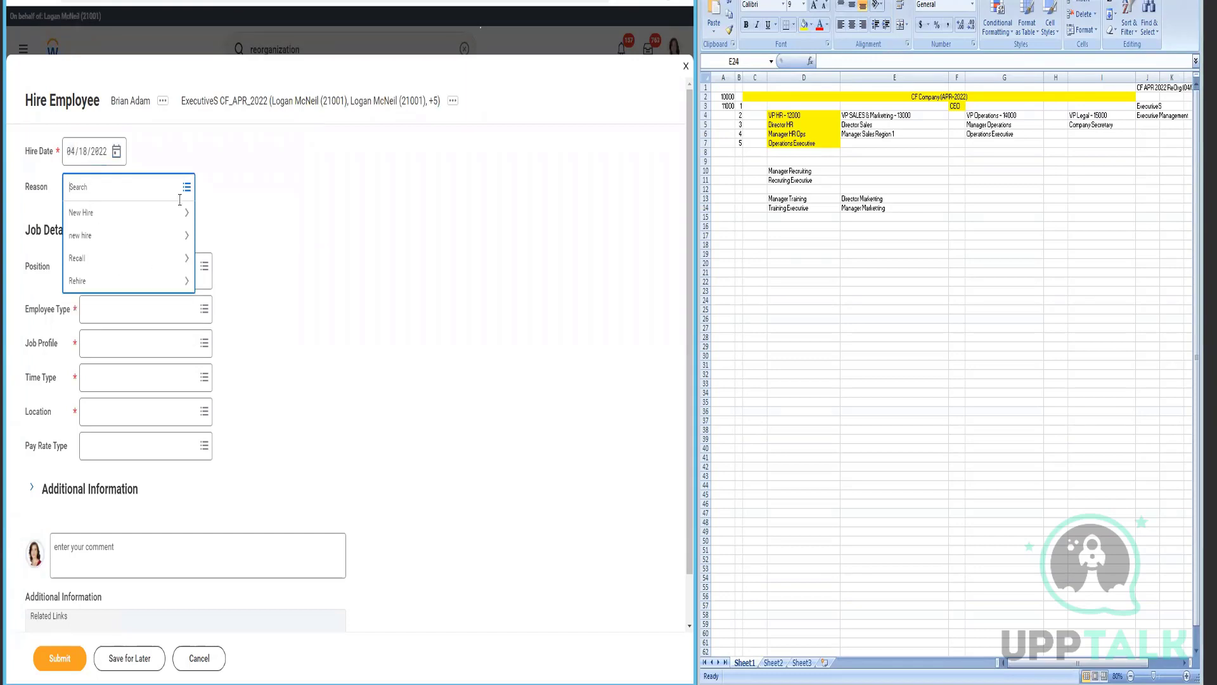
click(89, 215)
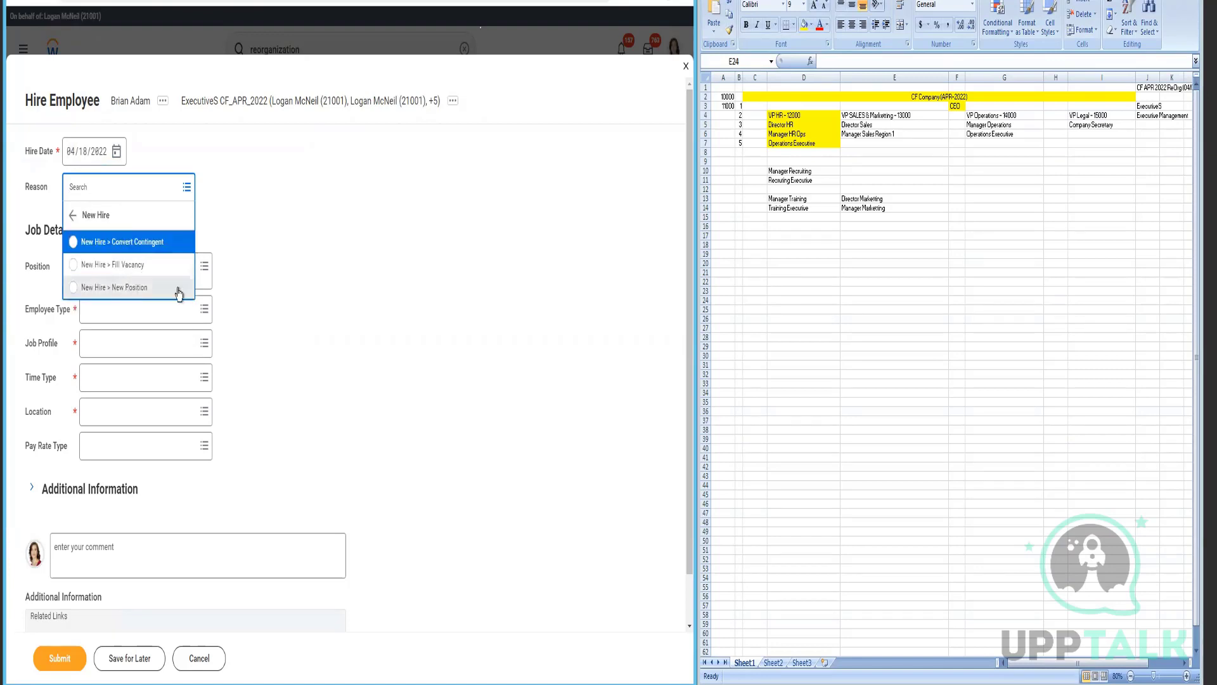
- Set the reason to New Hire > New Position and Employee Type to Regular
click(363, 300)
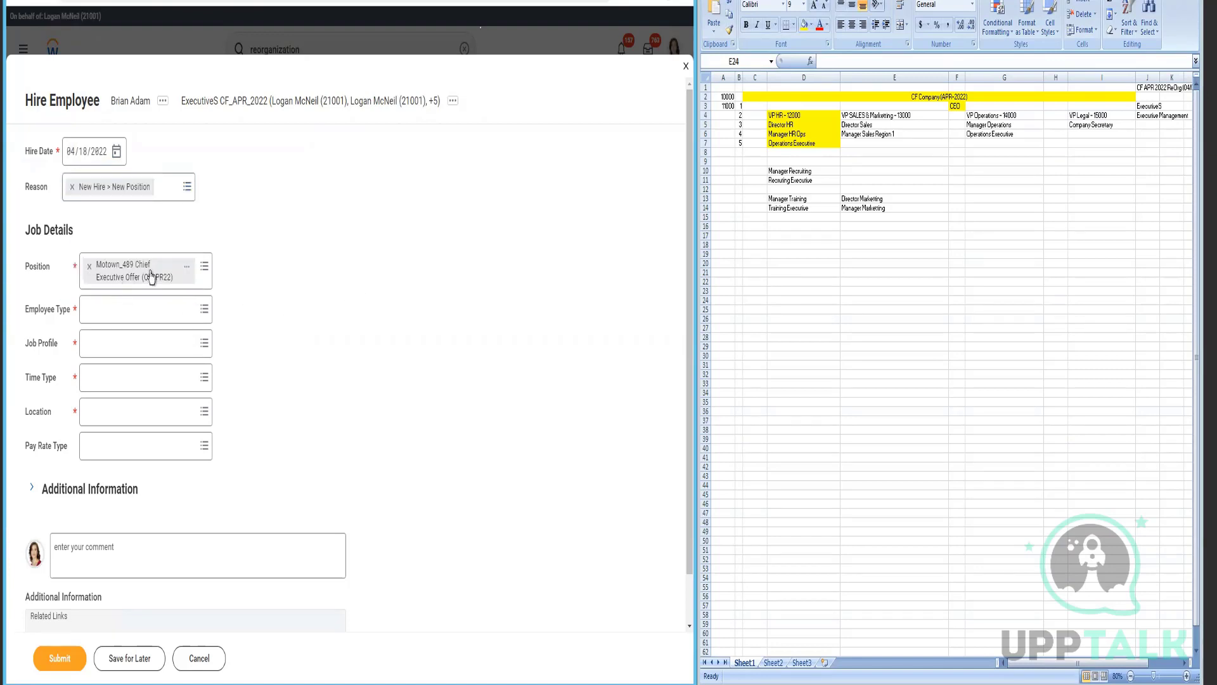
click(161, 328)
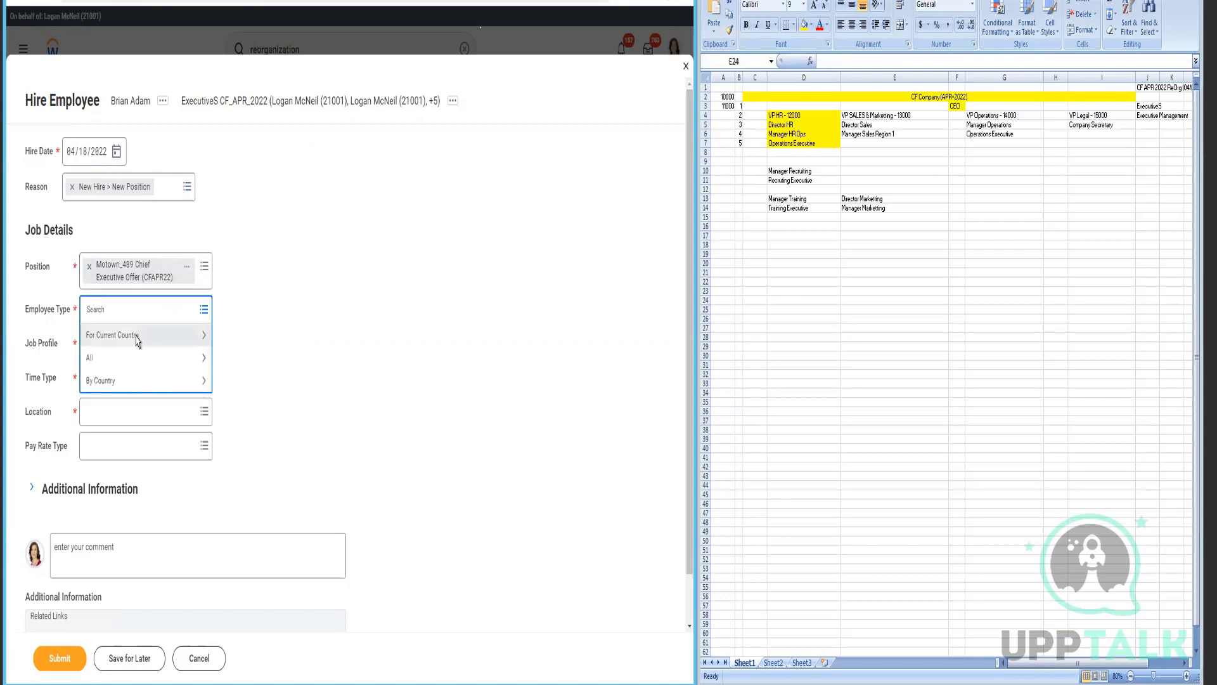
click(136, 336)
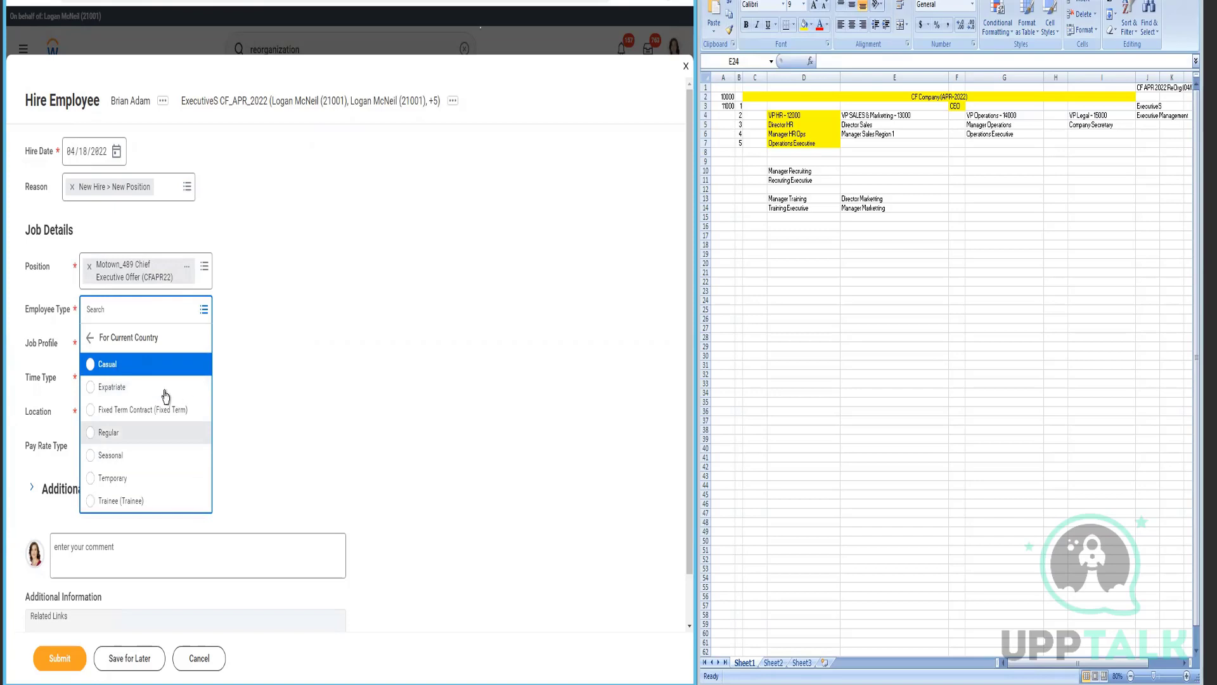
click(127, 432)
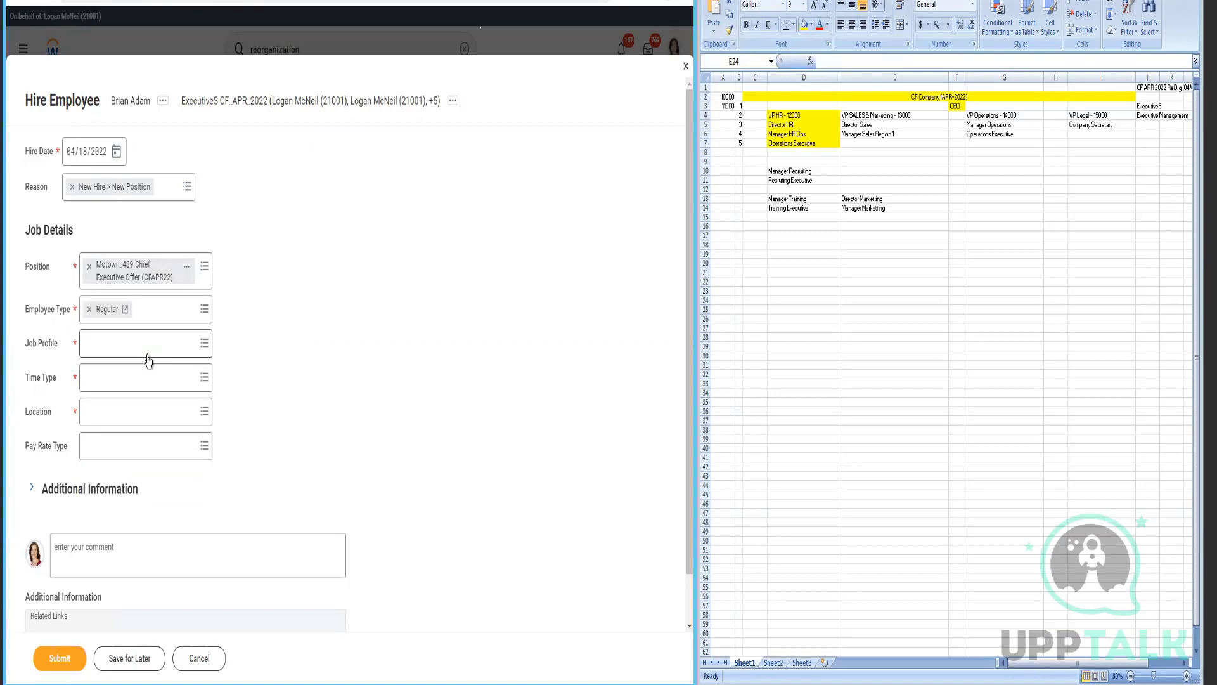
- Choose job profile Chief Executive Officer, Full time, and location CF Hawaii
click(148, 359)
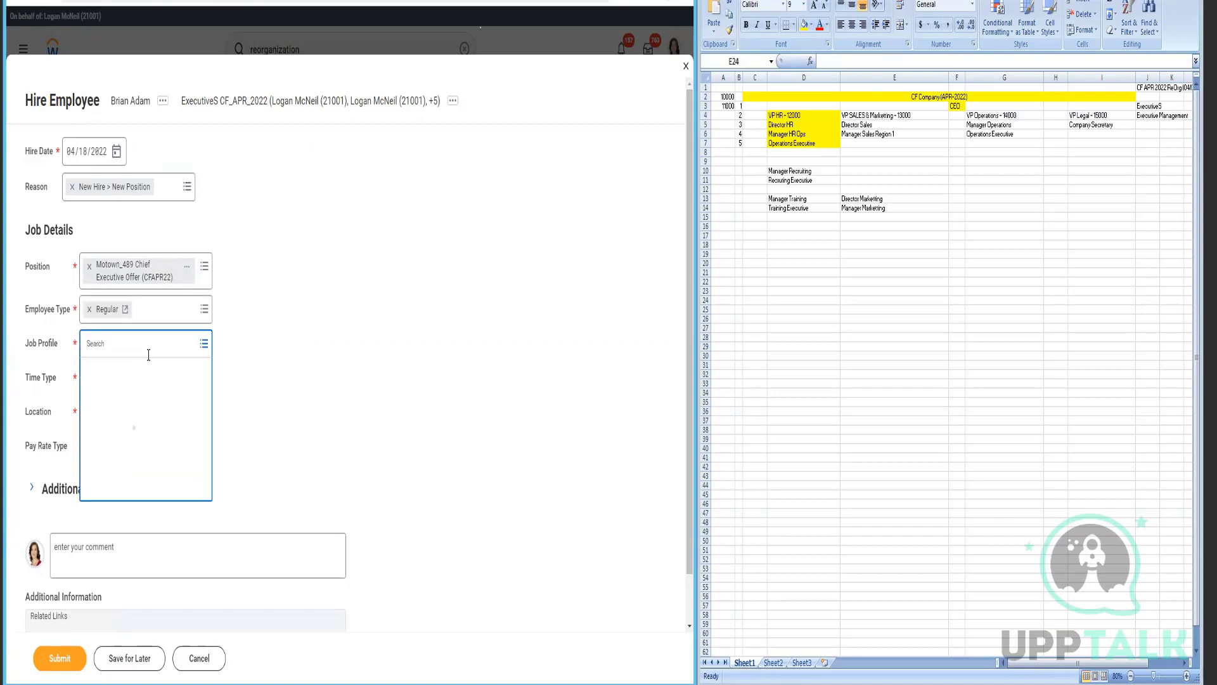
text(Chief Executive office)
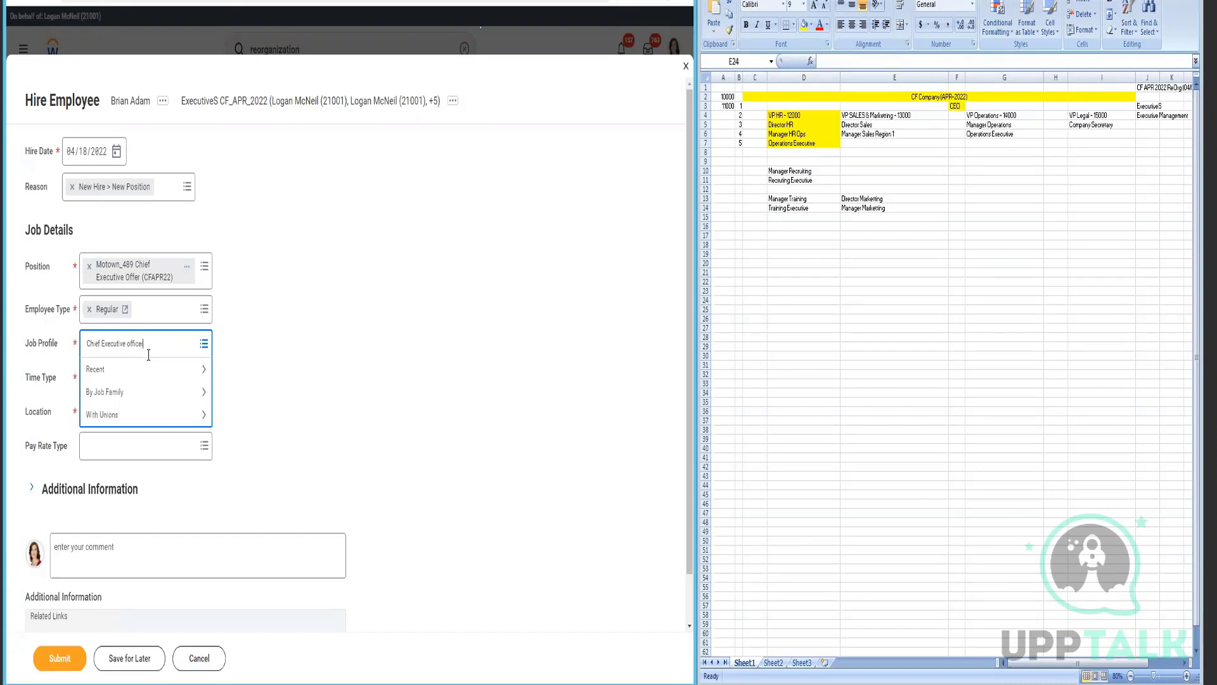
key(Return)
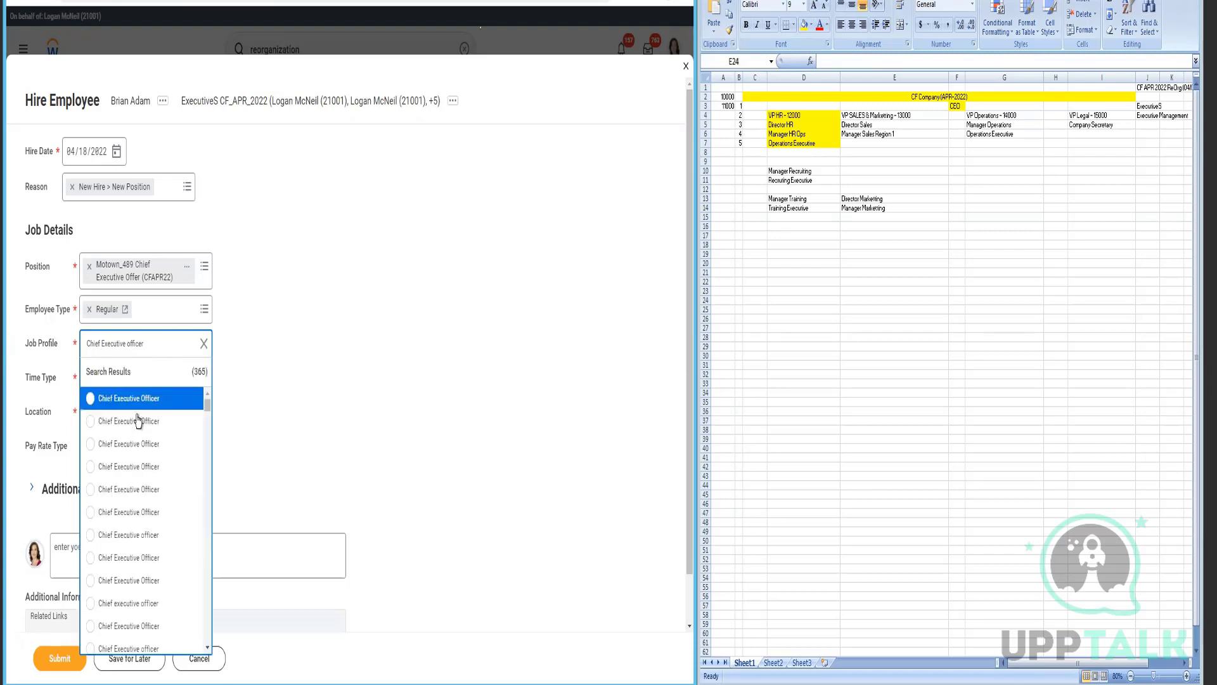
click(138, 399)
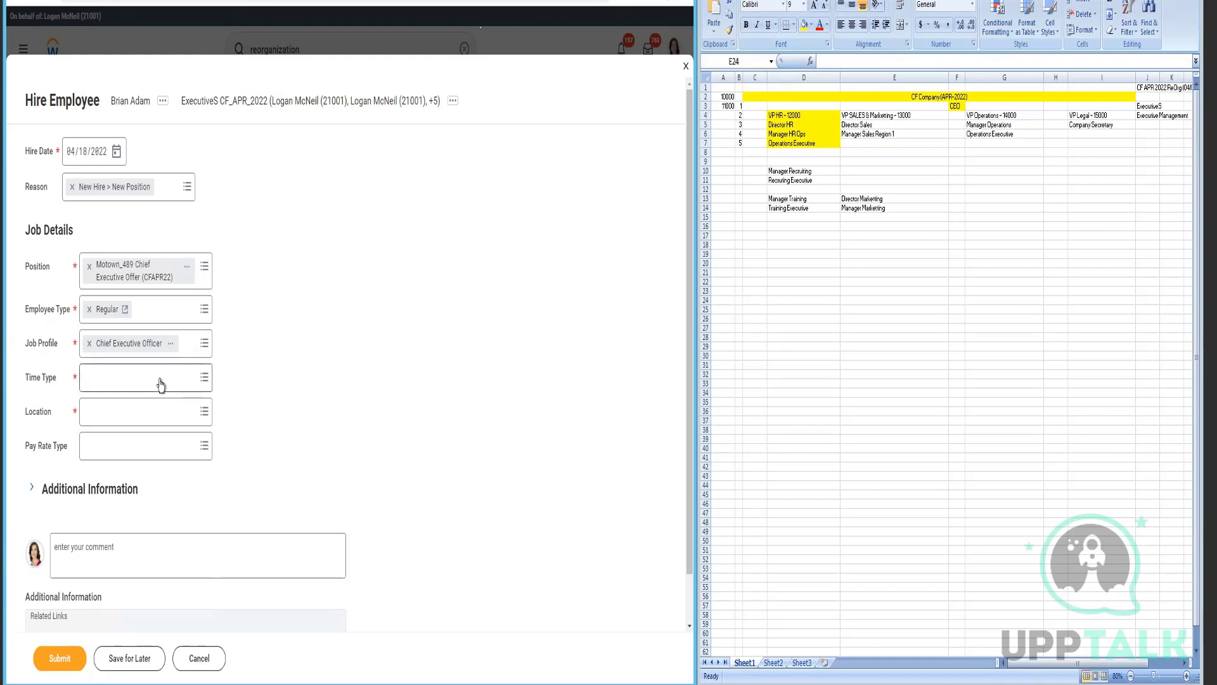
click(161, 383)
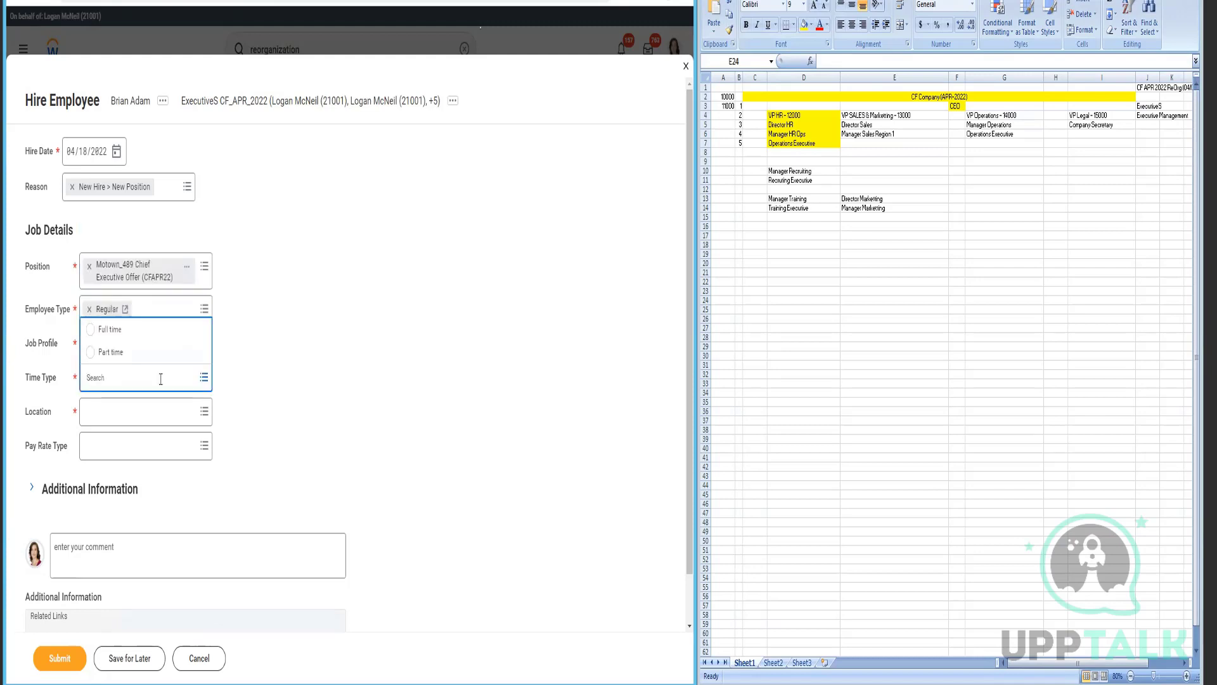
click(92, 329)
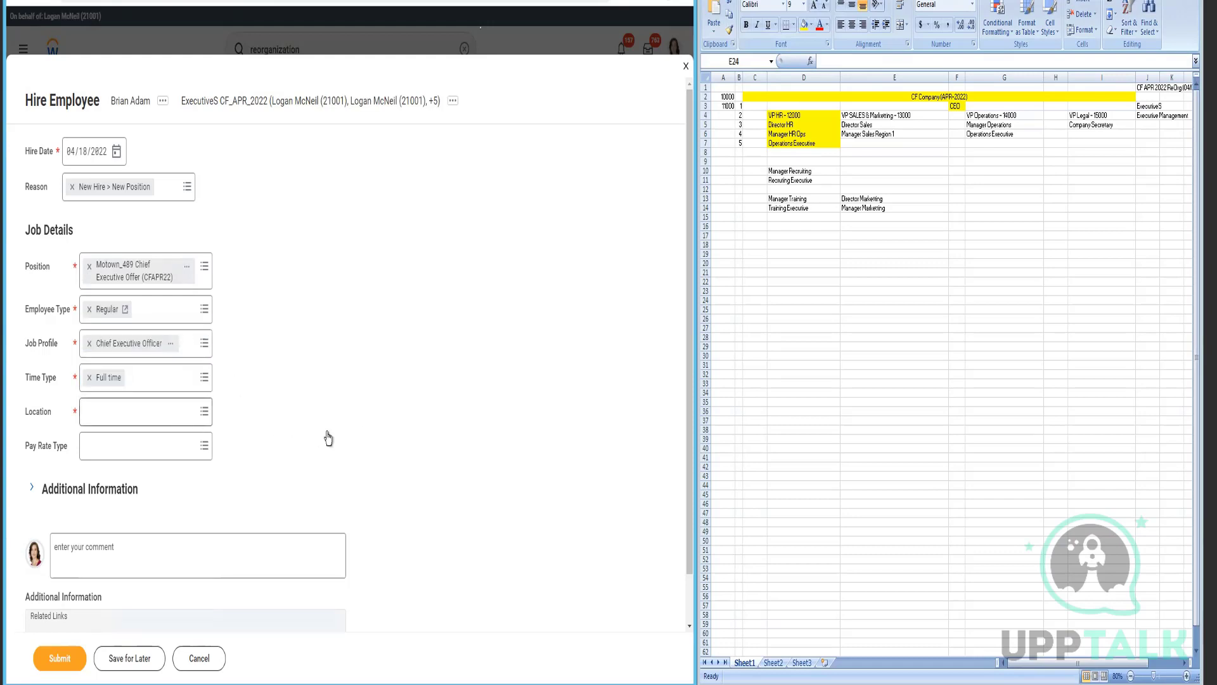
key(Tab)
text(CF Haw)
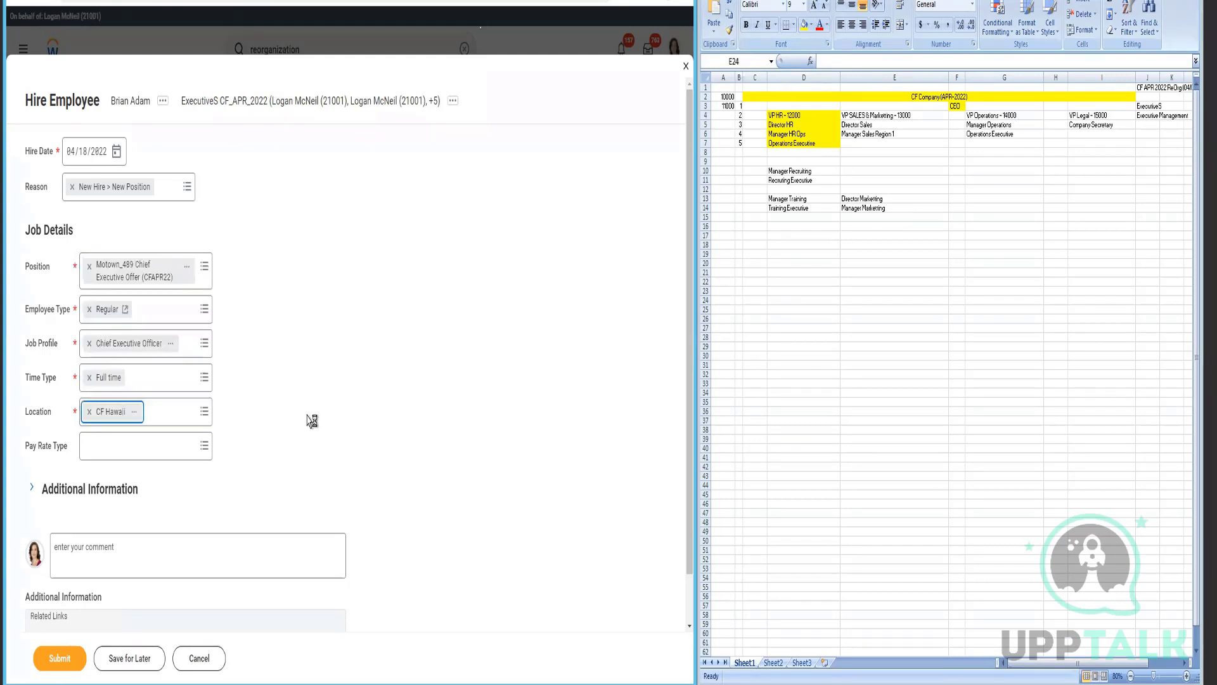
click(155, 454)
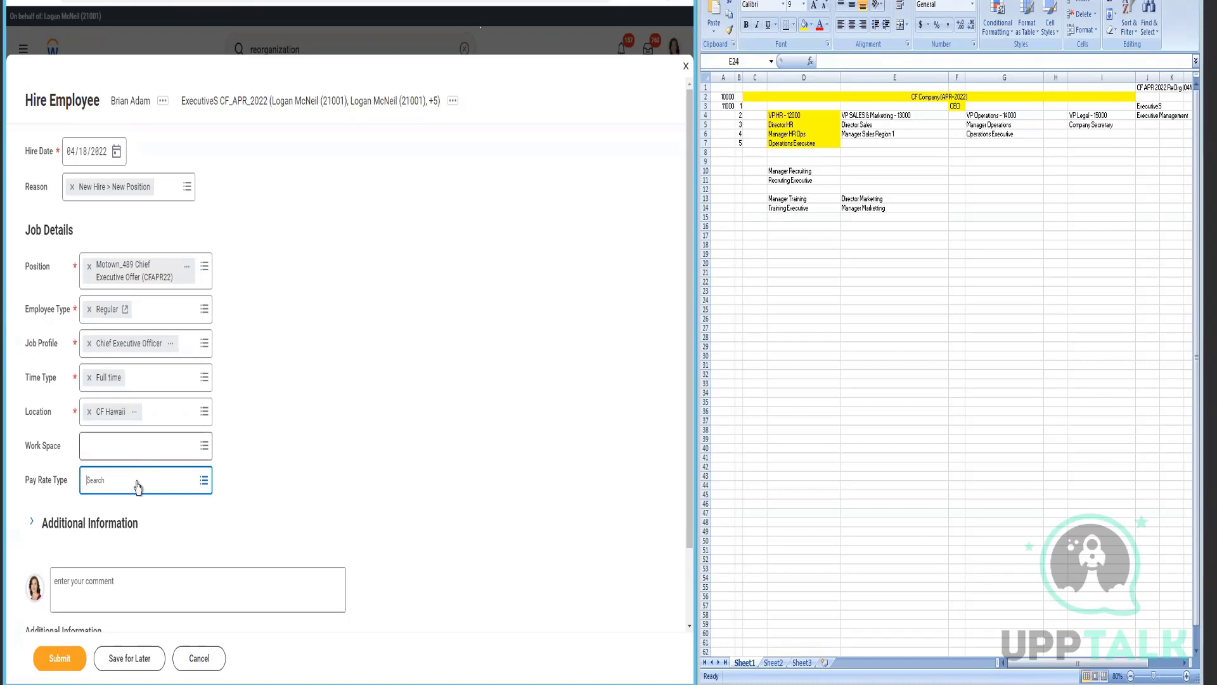
- Set the Pay Rate Type to Salary
click(138, 485)
text(salar)
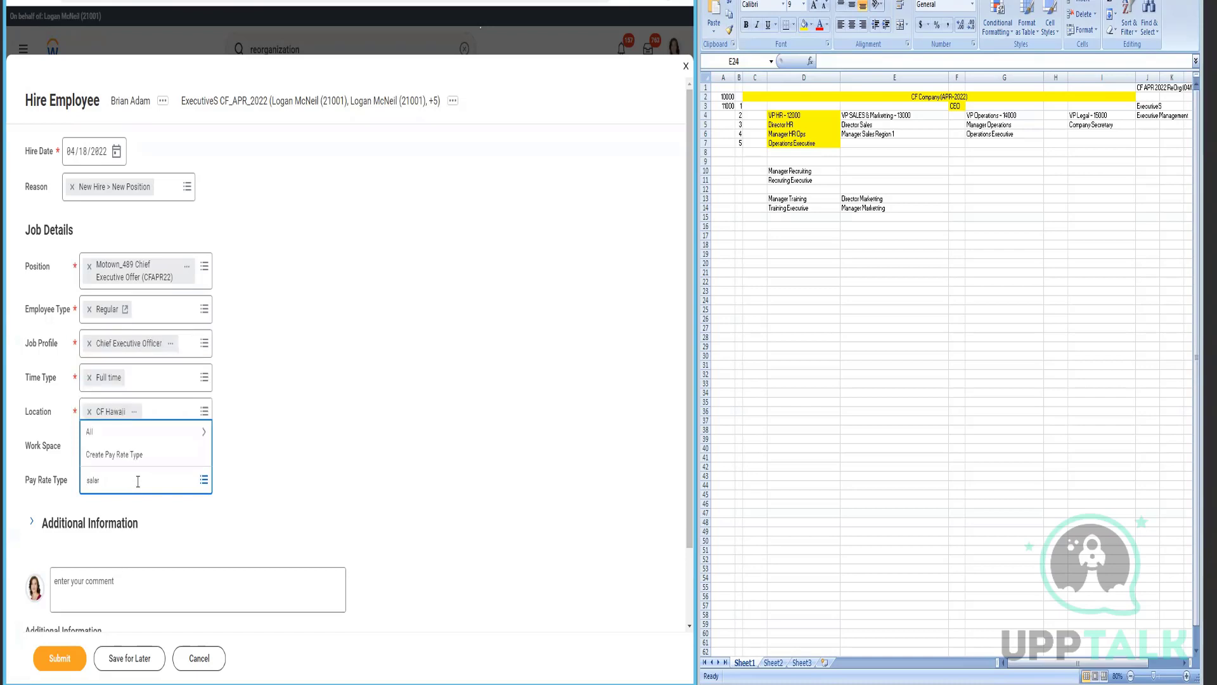
key(Return)
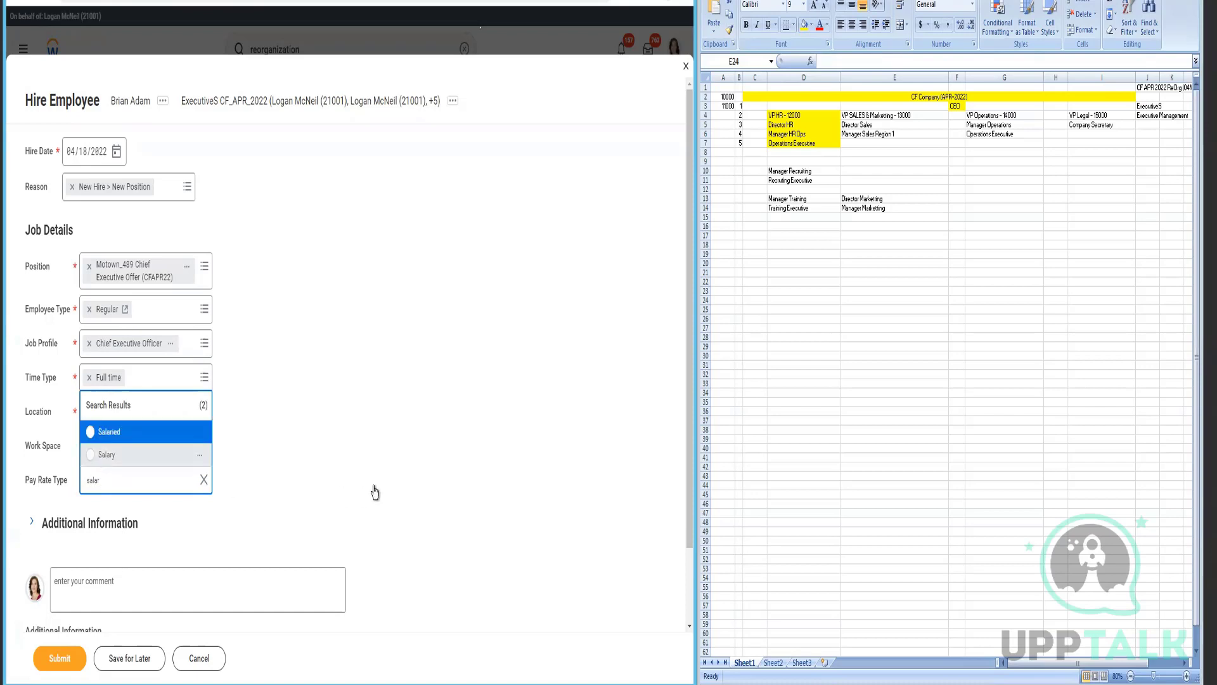
click(92, 454)
click(375, 492)
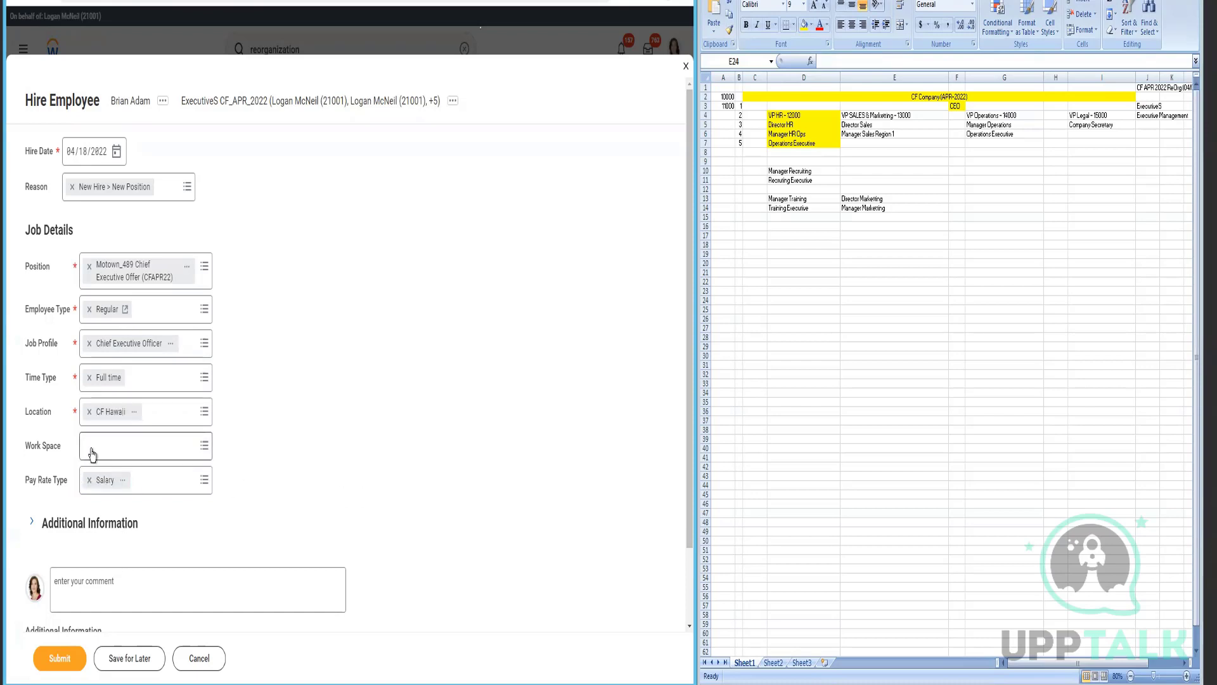
click(92, 451)
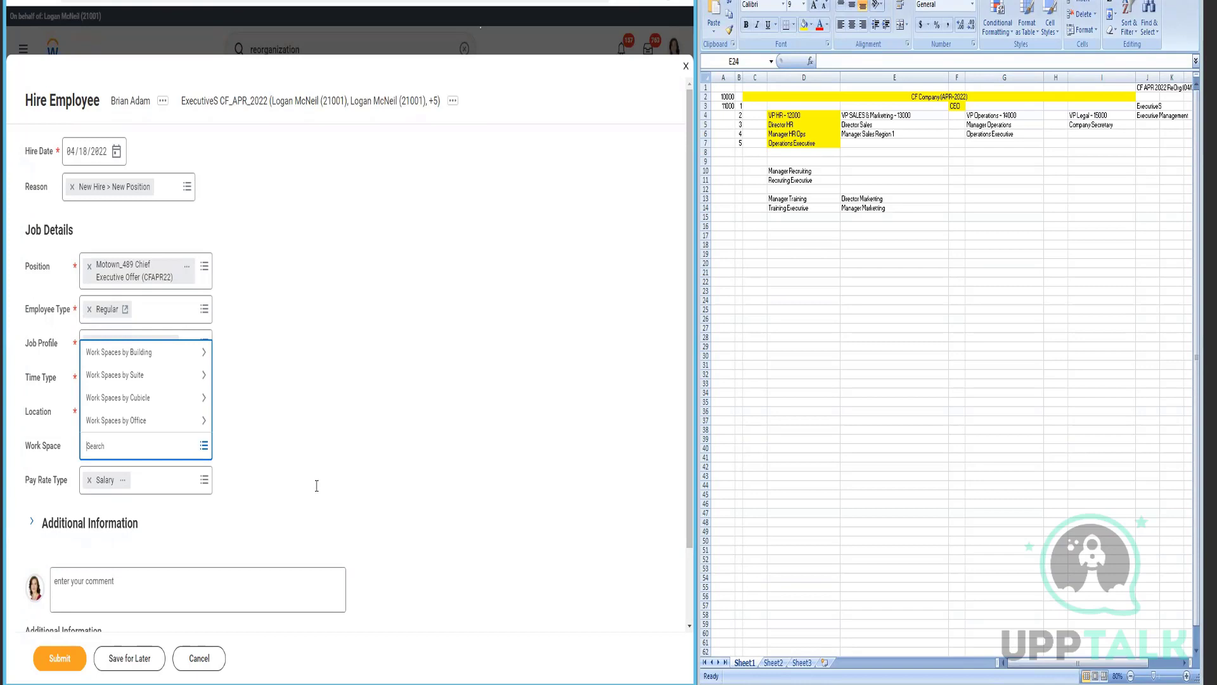
click(42, 477)
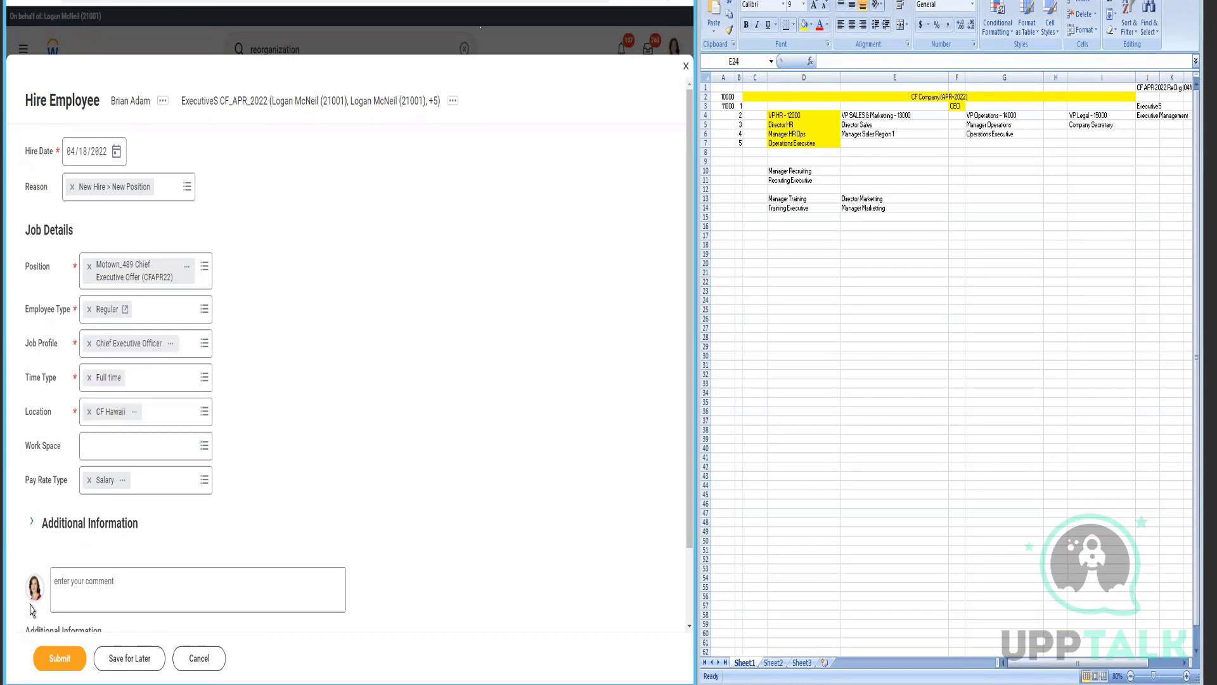
- Review Additional Information, including 40 Location Weekly Hours, and submit the hire
scroll(141, 522, down, 2)
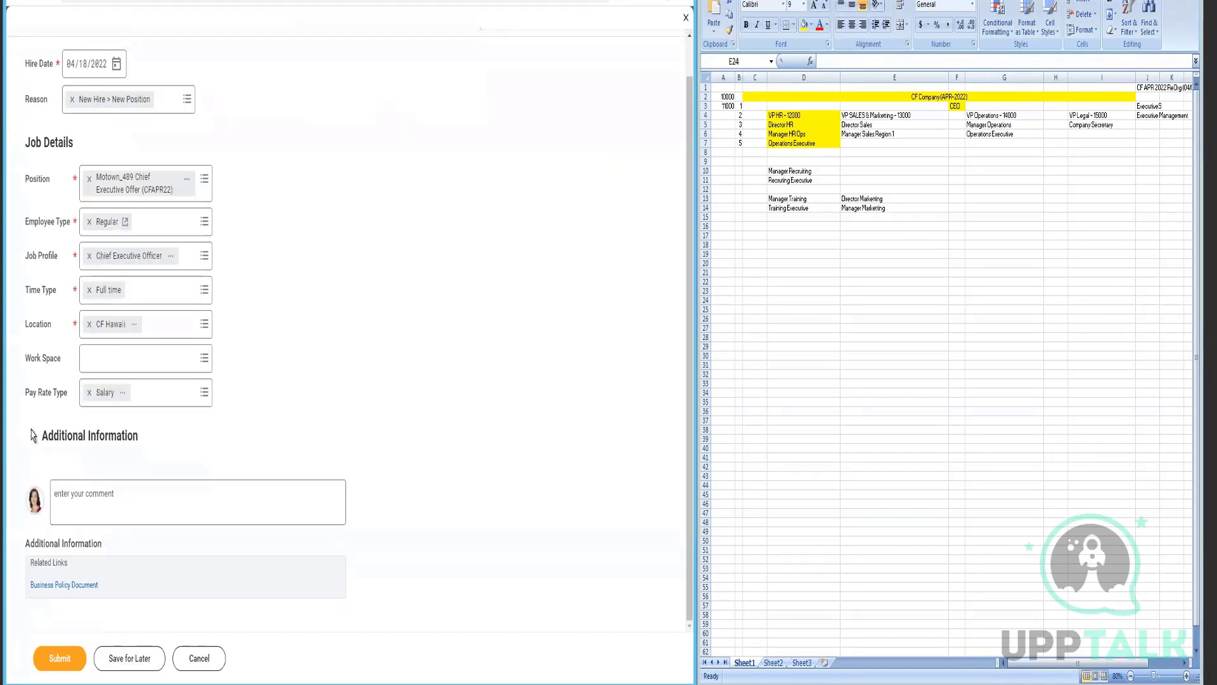
click(33, 436)
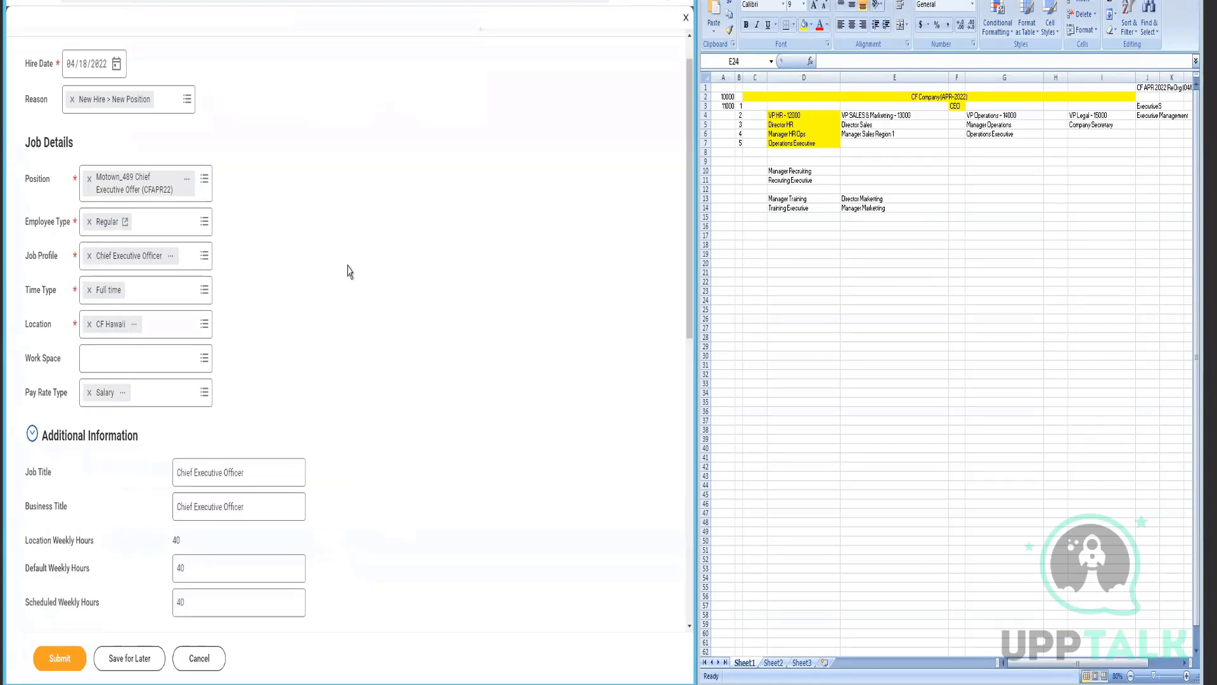
scroll(347, 271, down, 3)
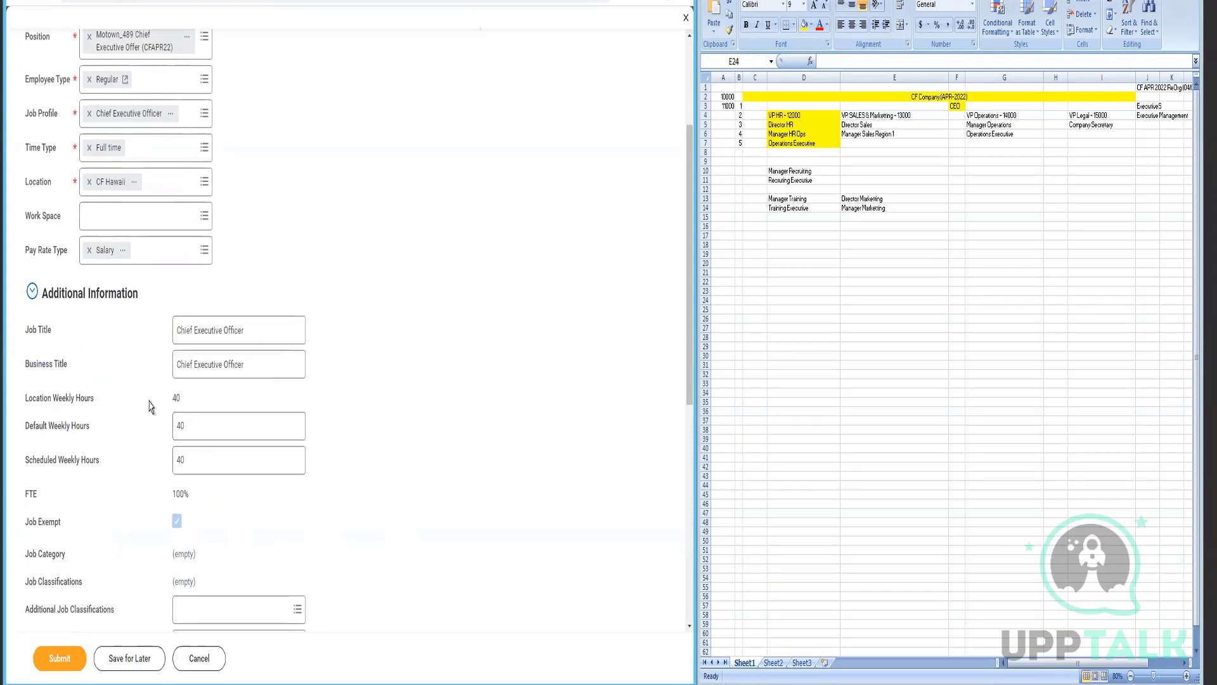
drag(151, 401, 193, 403)
scroll(193, 443, down, 3)
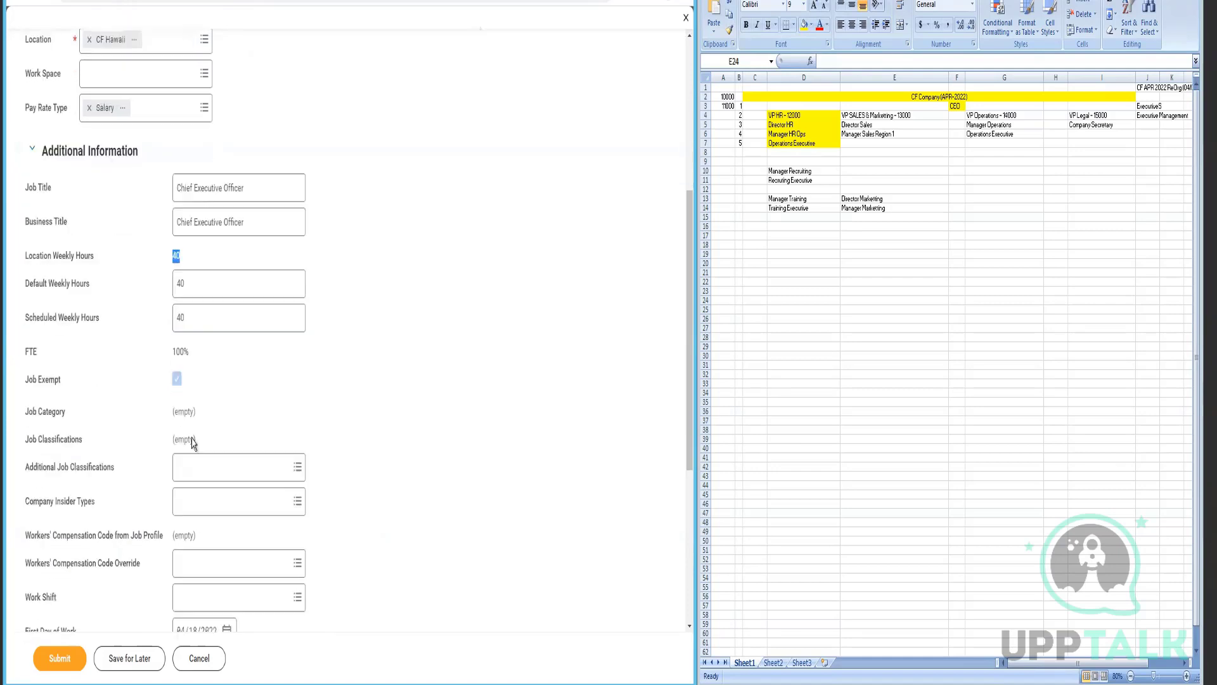
scroll(258, 500, down, 3)
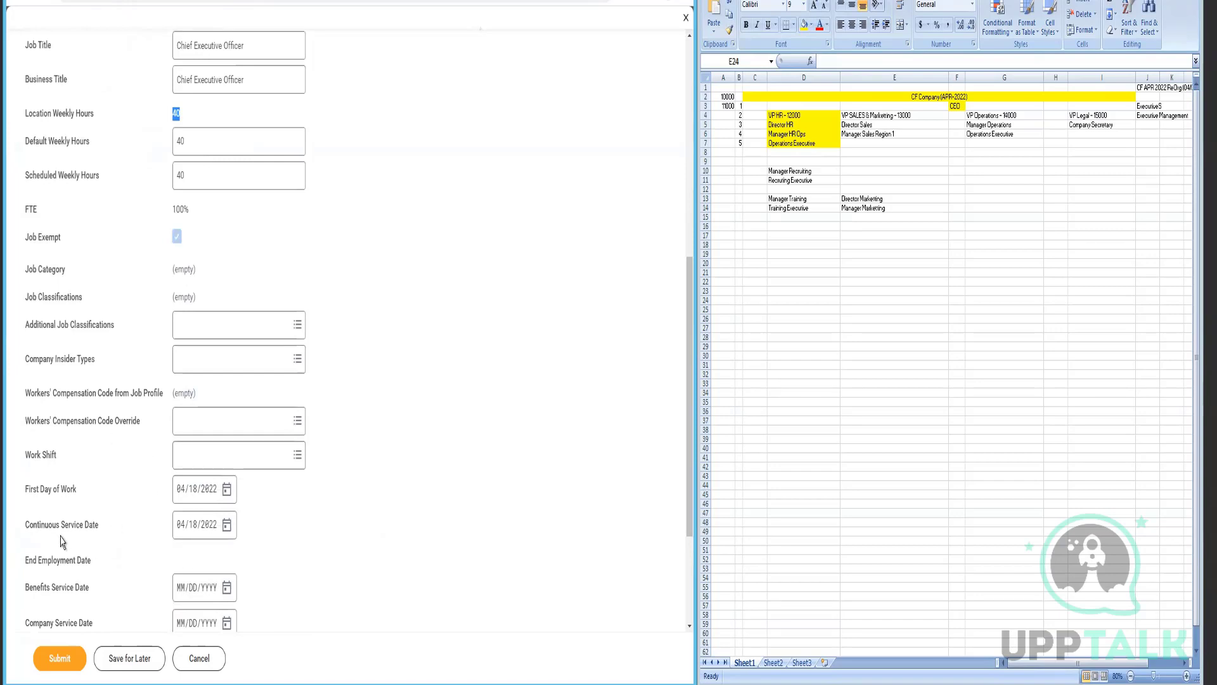
scroll(63, 539, down, 3)
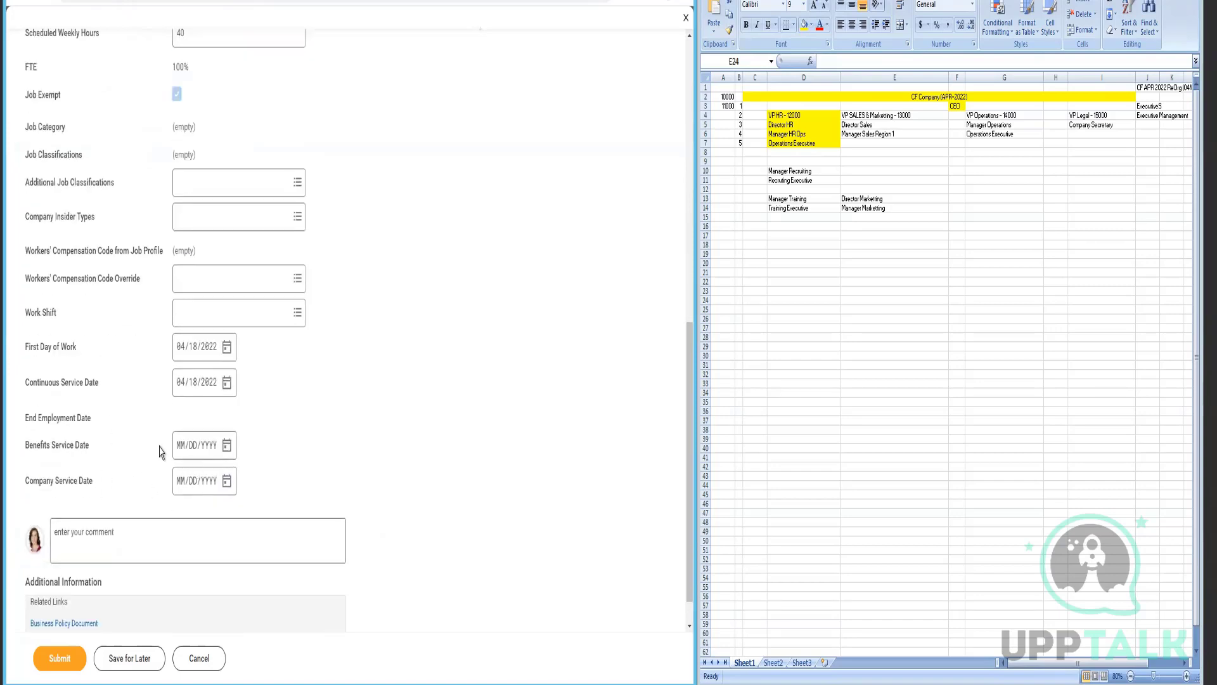
click(52, 667)
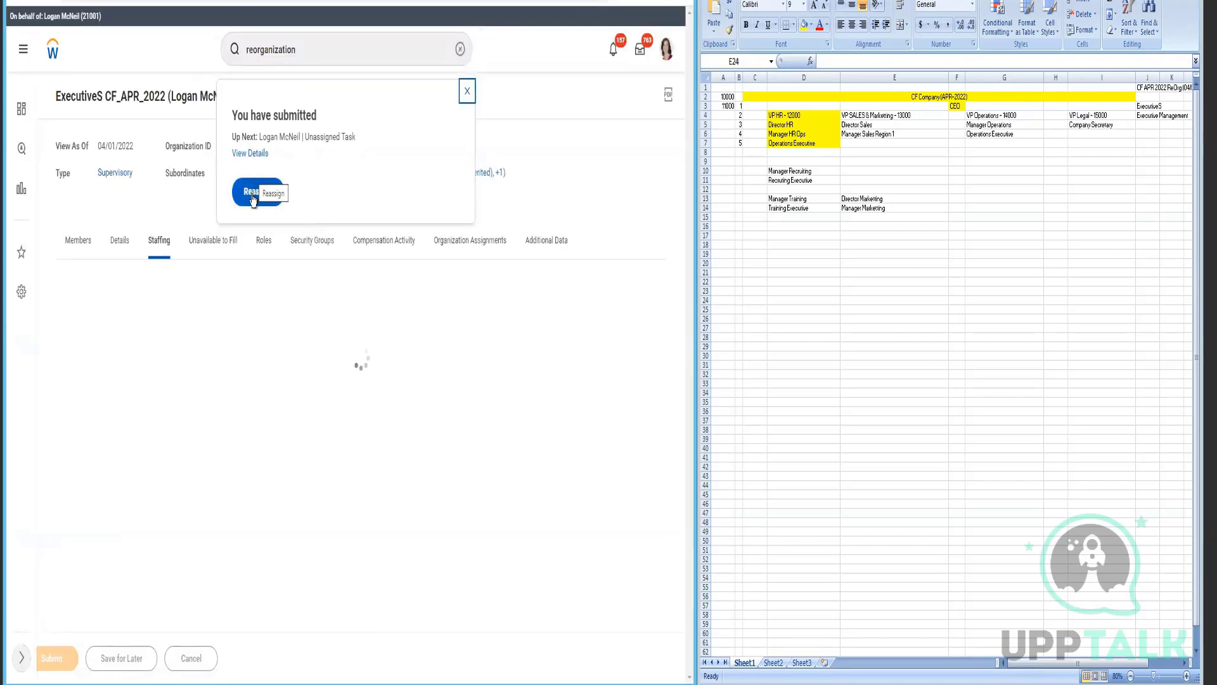
- Choose Reassign on the submission popup to open the Business Process Unassigned Step Audit
click(317, 271)
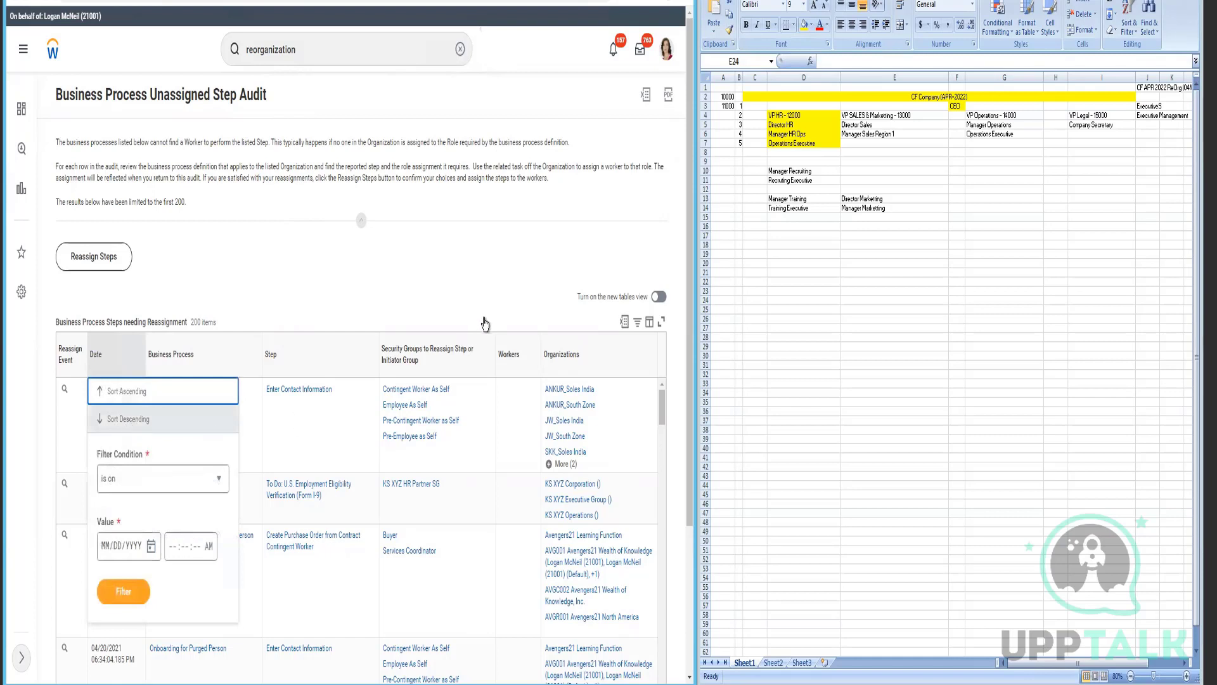
- Close the date sort options and let the unresponsive audit page recover
key(Down)
key(Escape)
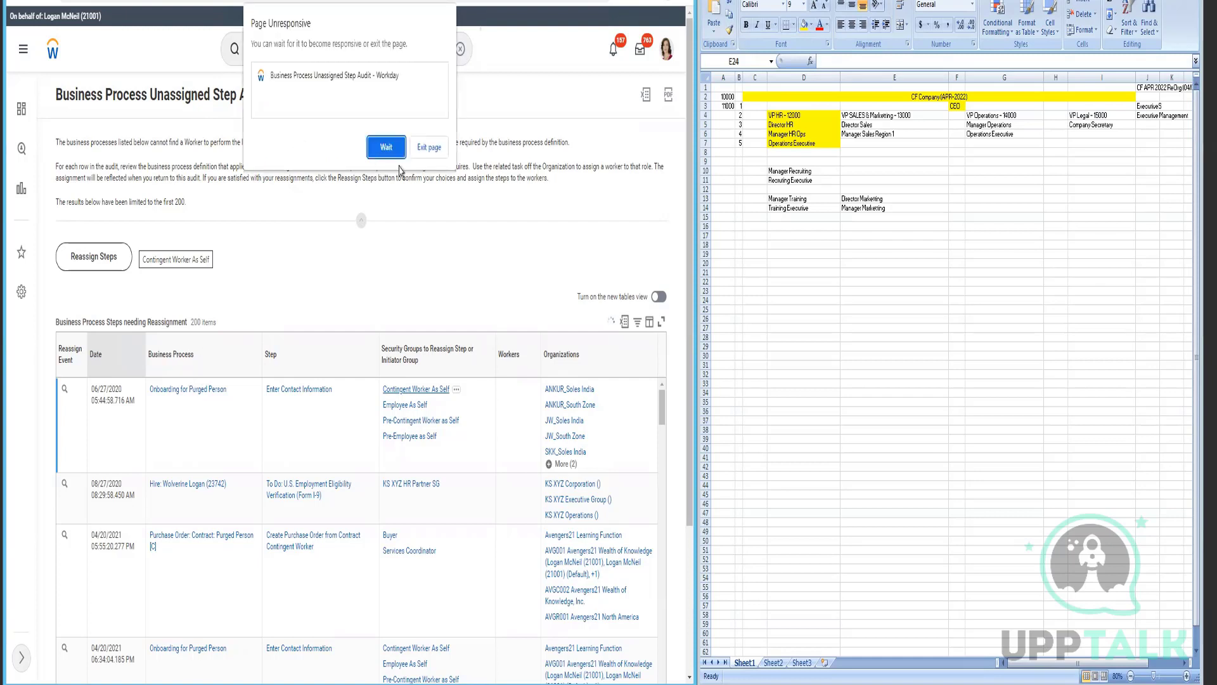
click(393, 153)
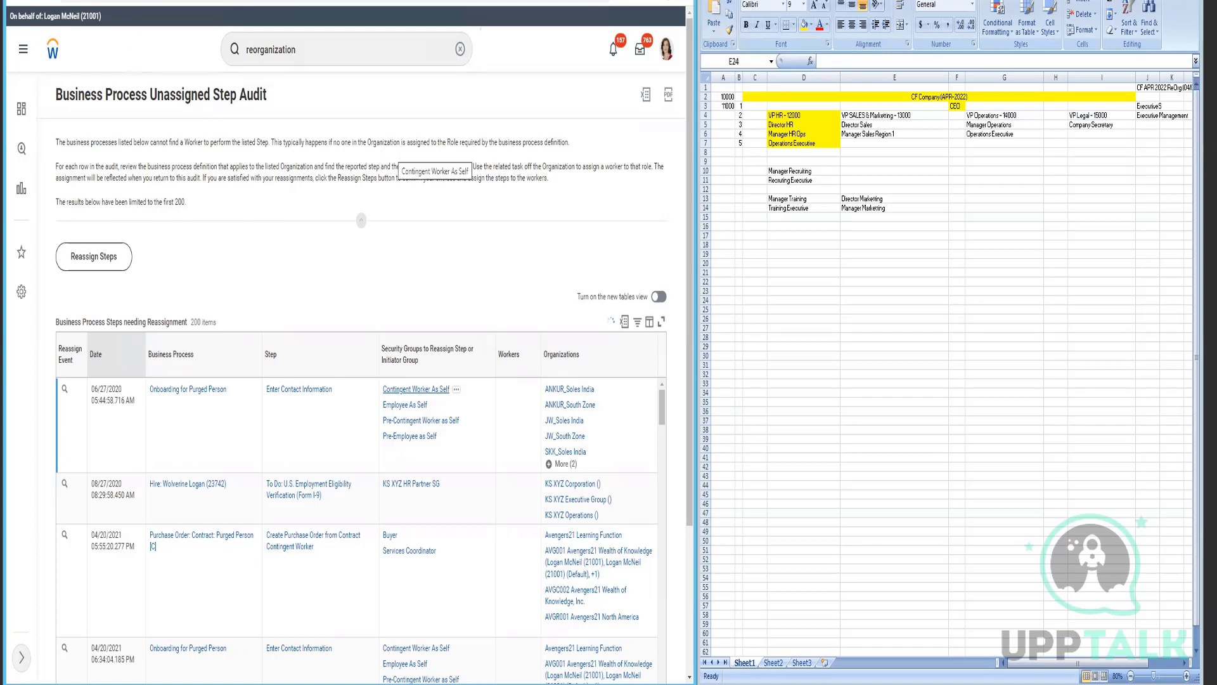
- Duplicate the audit page's browser tab and switch to the copy
right_click(91, 0)
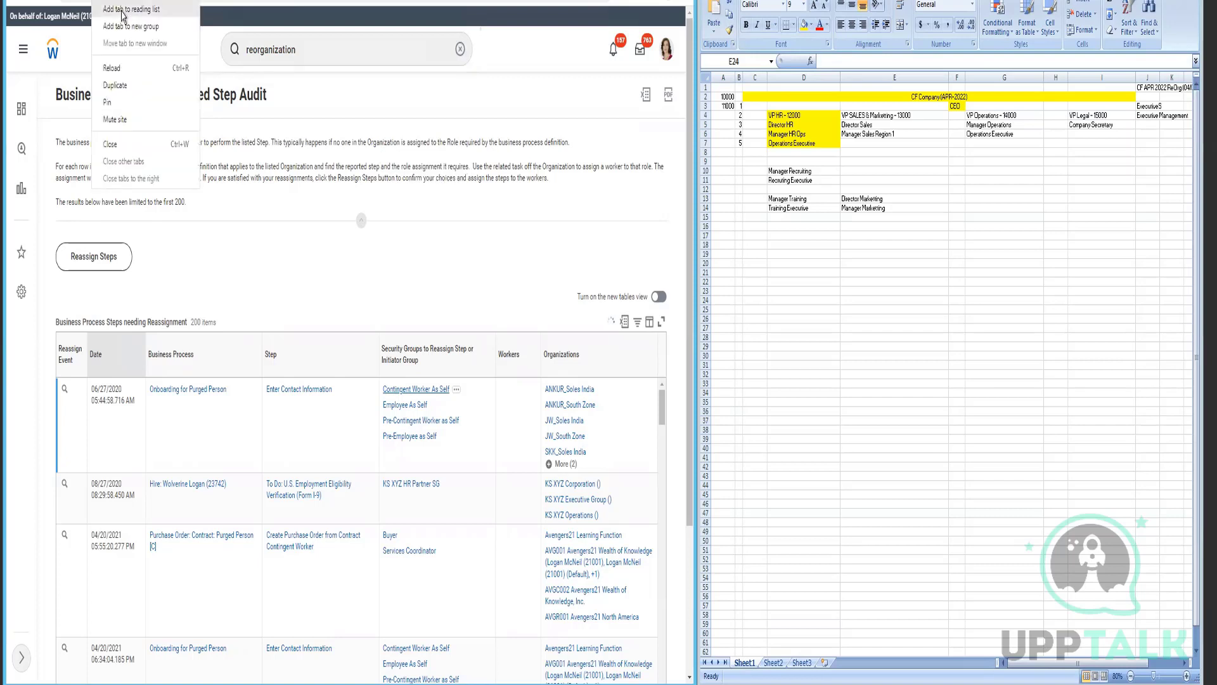
click(124, 87)
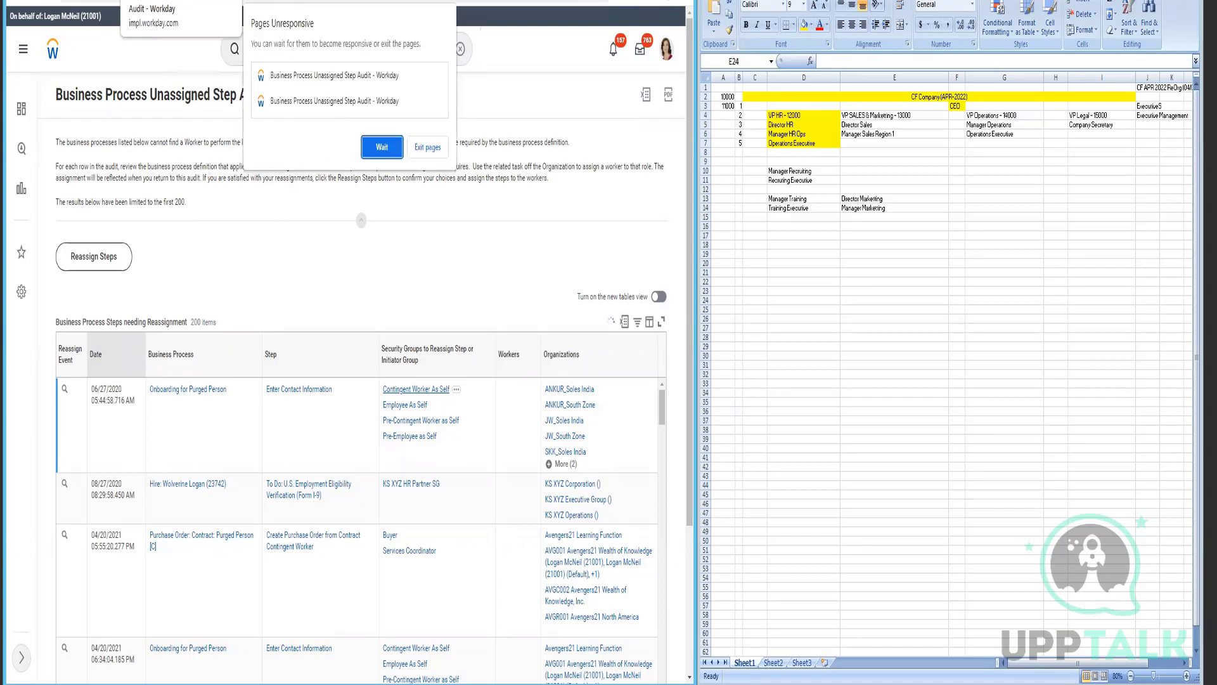
click(181, 1)
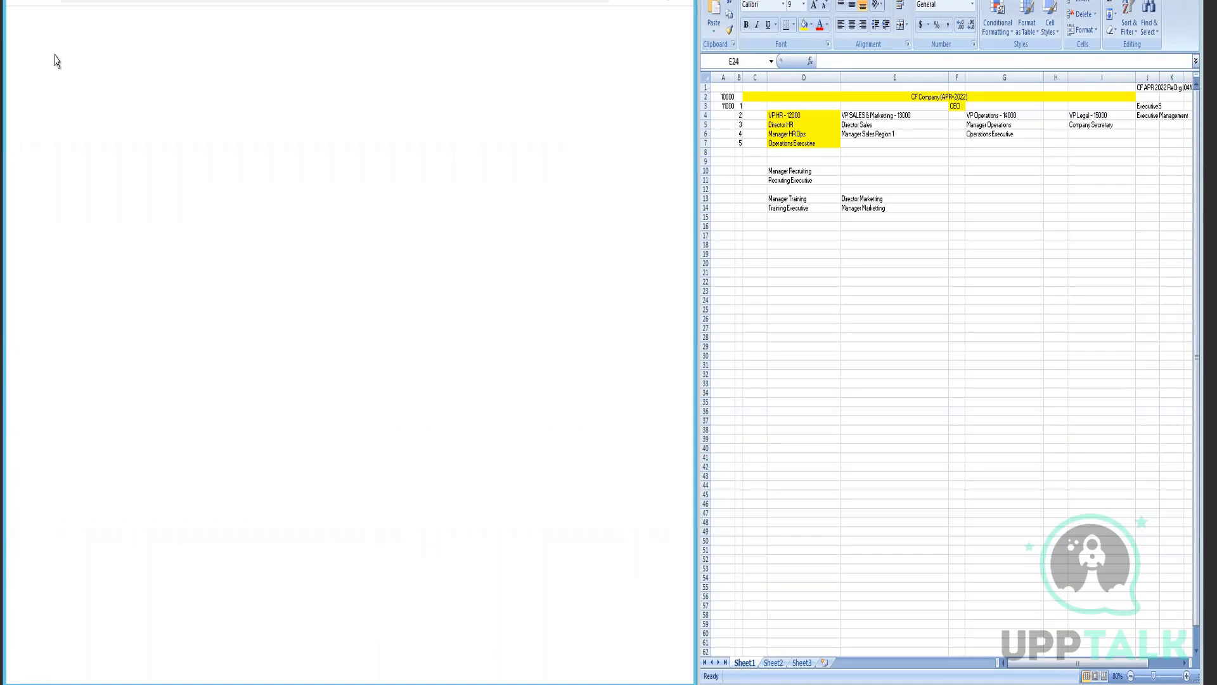
- Dismiss the alert, search for the candidate and open their View Pre-Hire profile
click(374, 154)
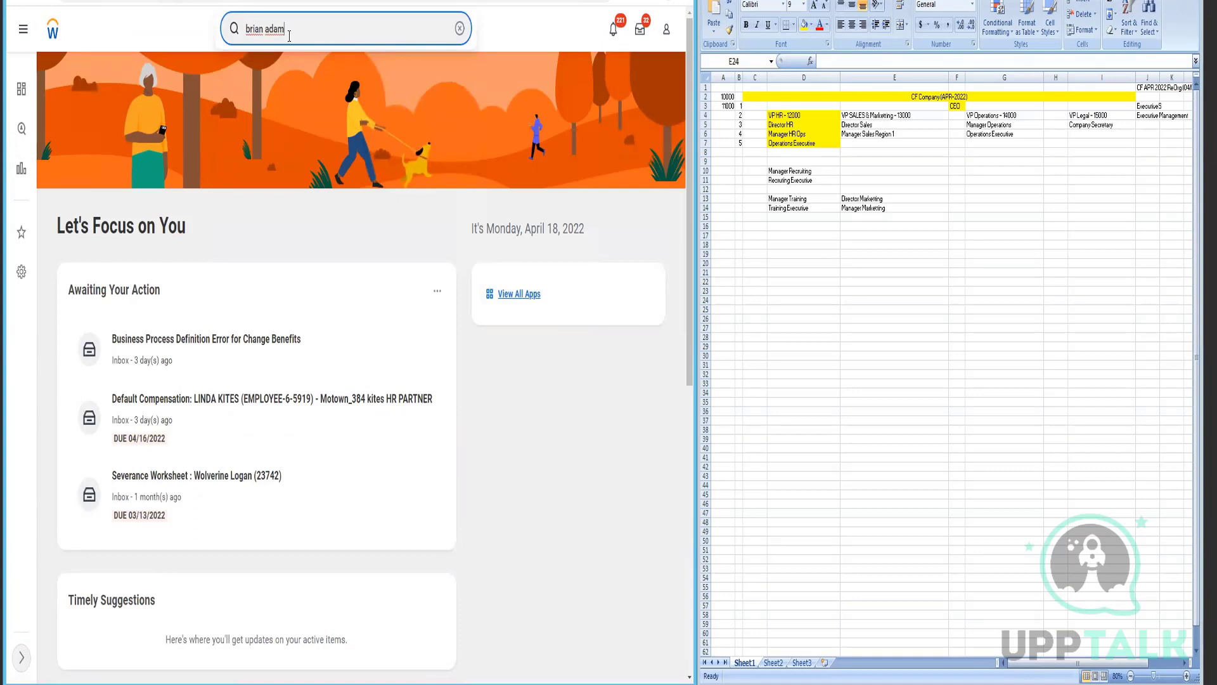
key(Return)
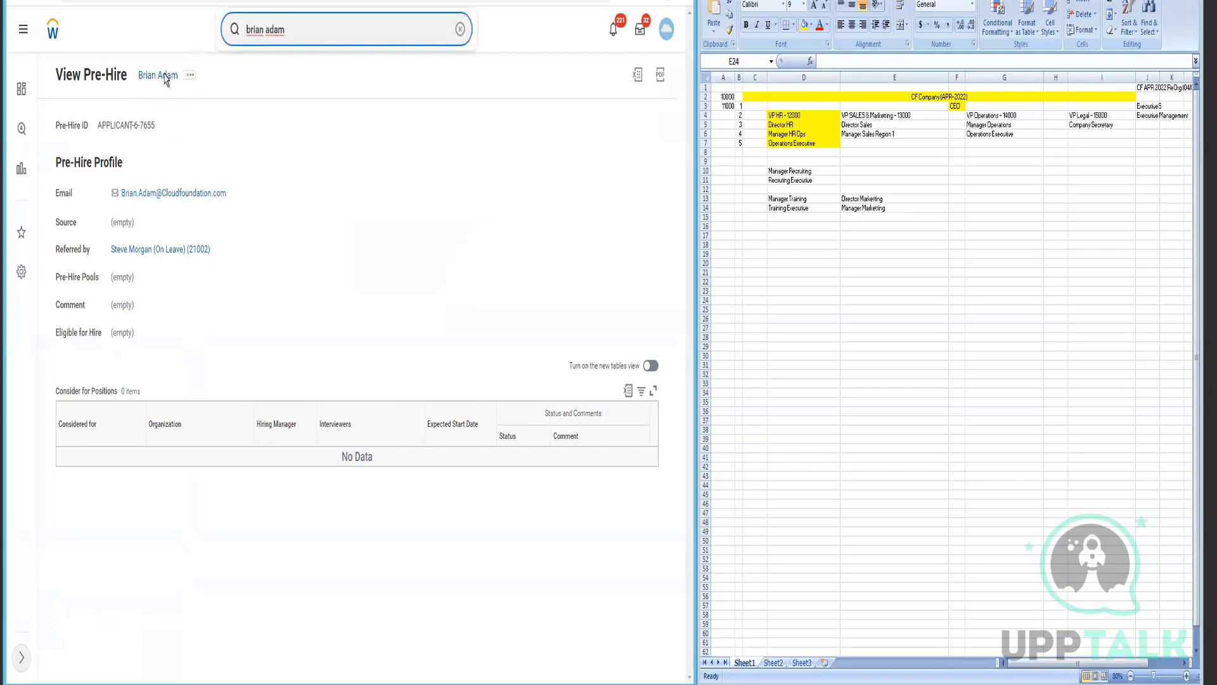
click(190, 75)
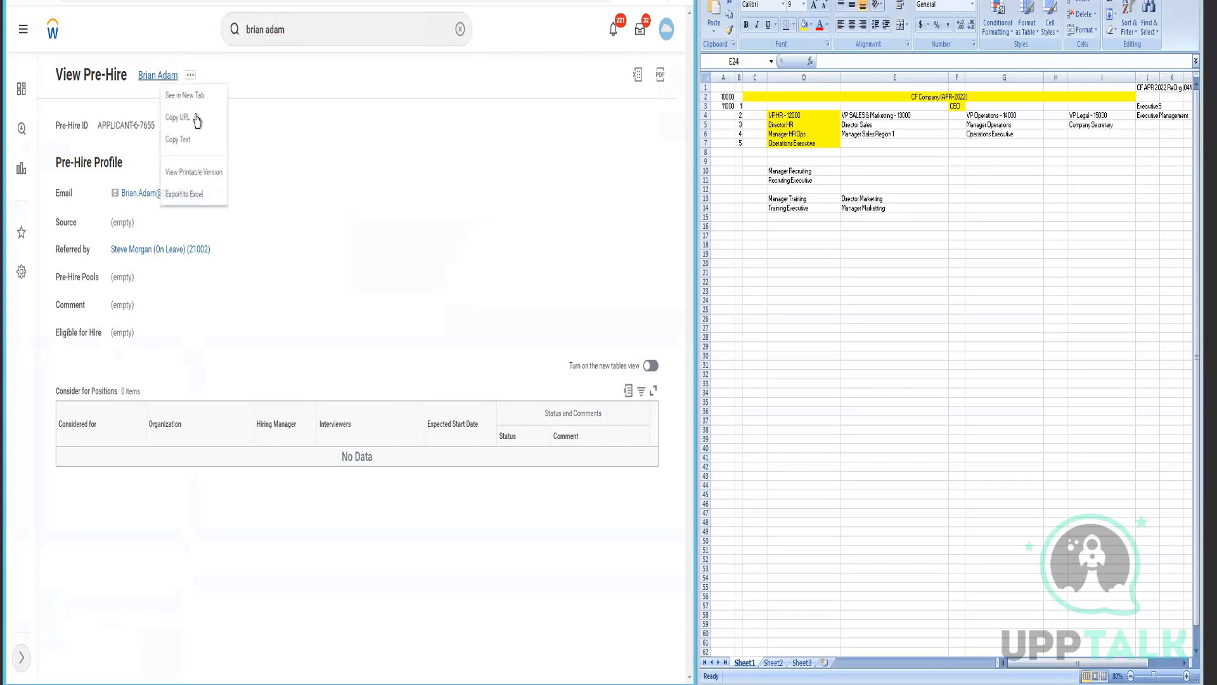
- Replace the search box text with 'CF Executives'
click(310, 36)
triple_click(311, 36)
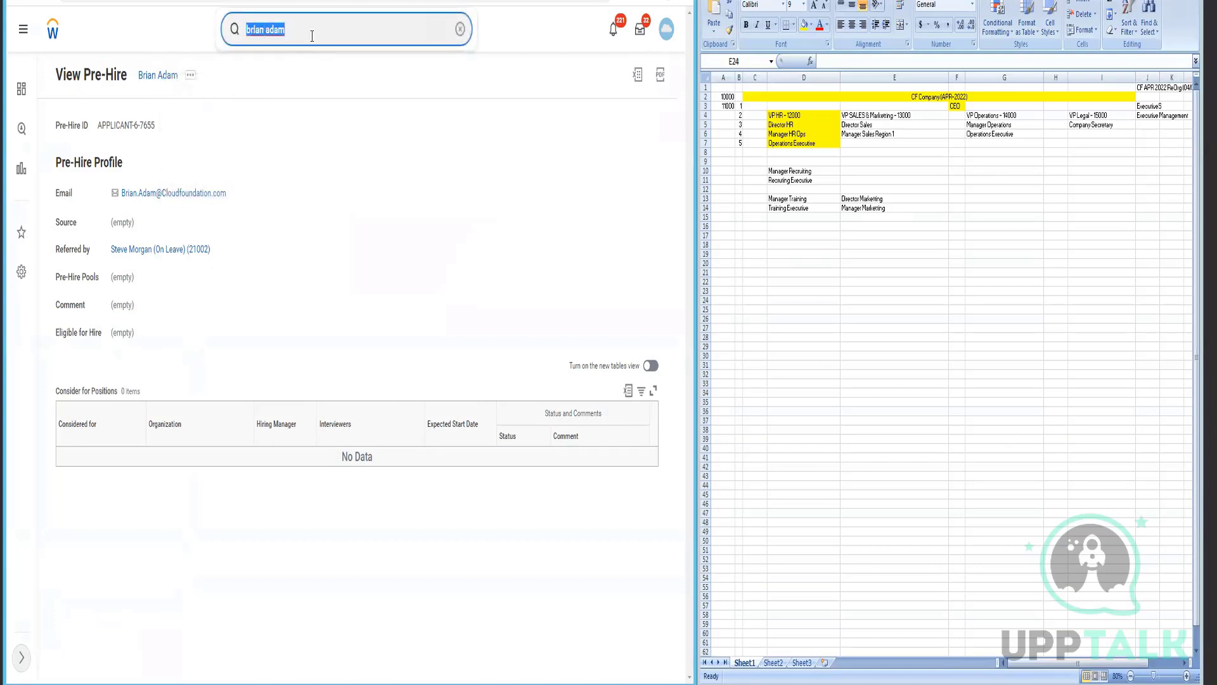
text(CF )
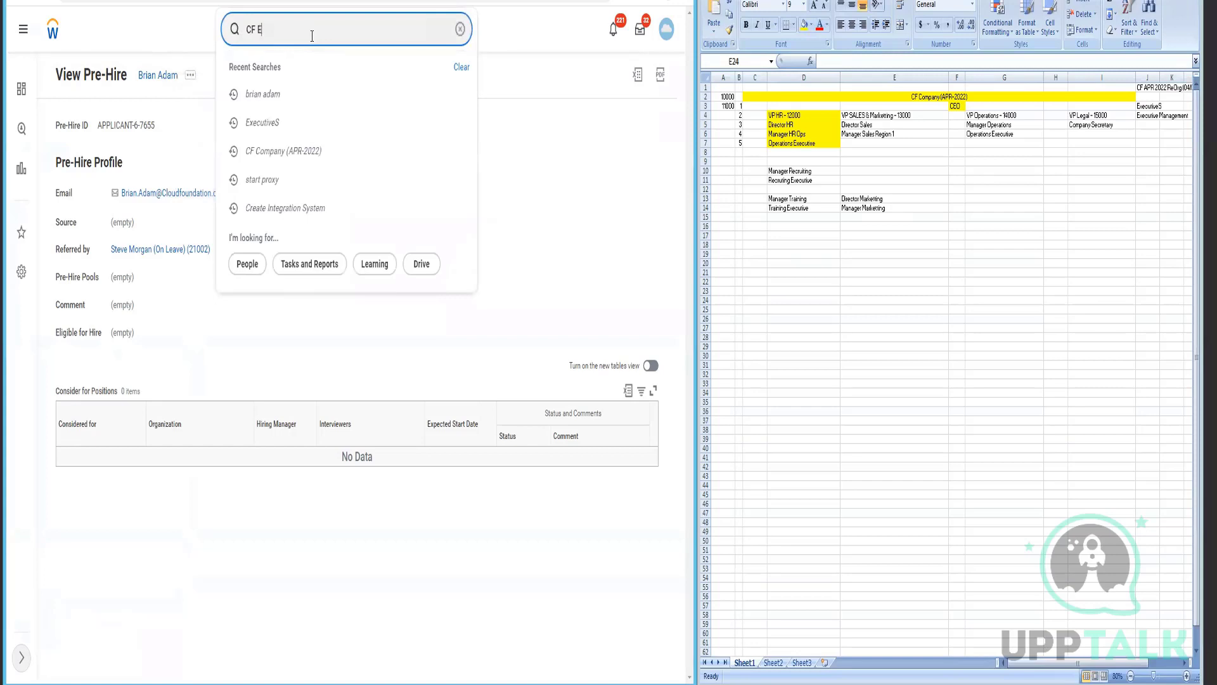
text(Executives)
- Search CF Executives across all categories and open the organization's staffing page
key(Return)
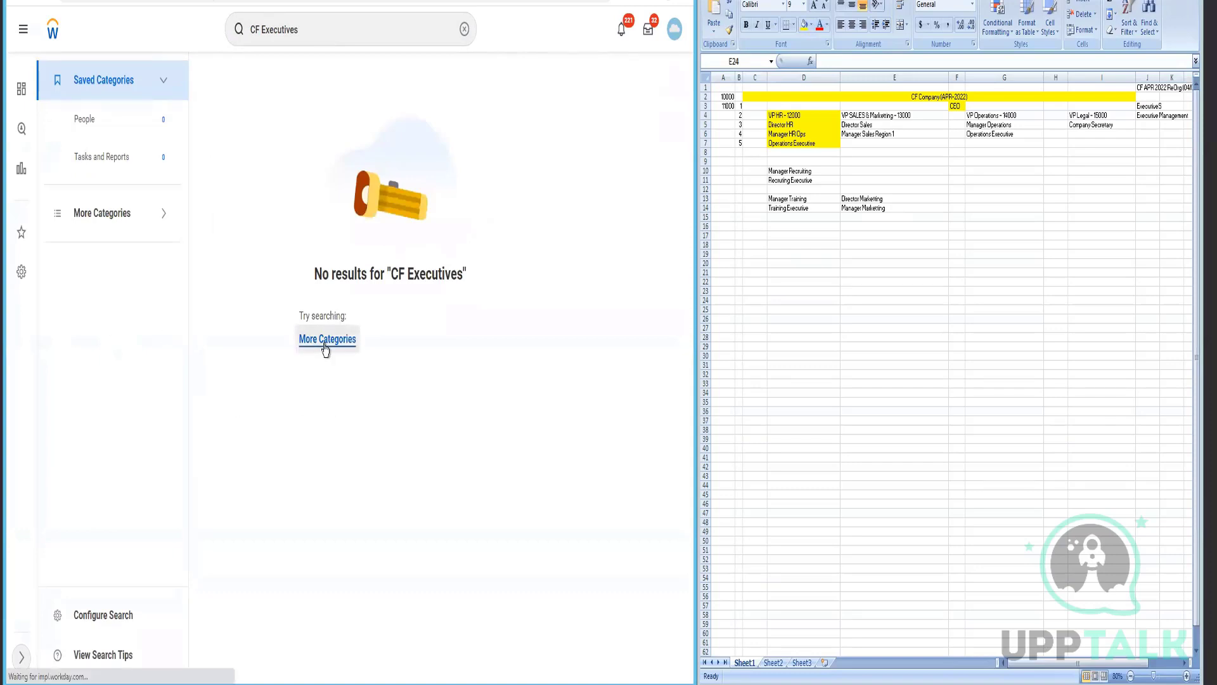
click(325, 347)
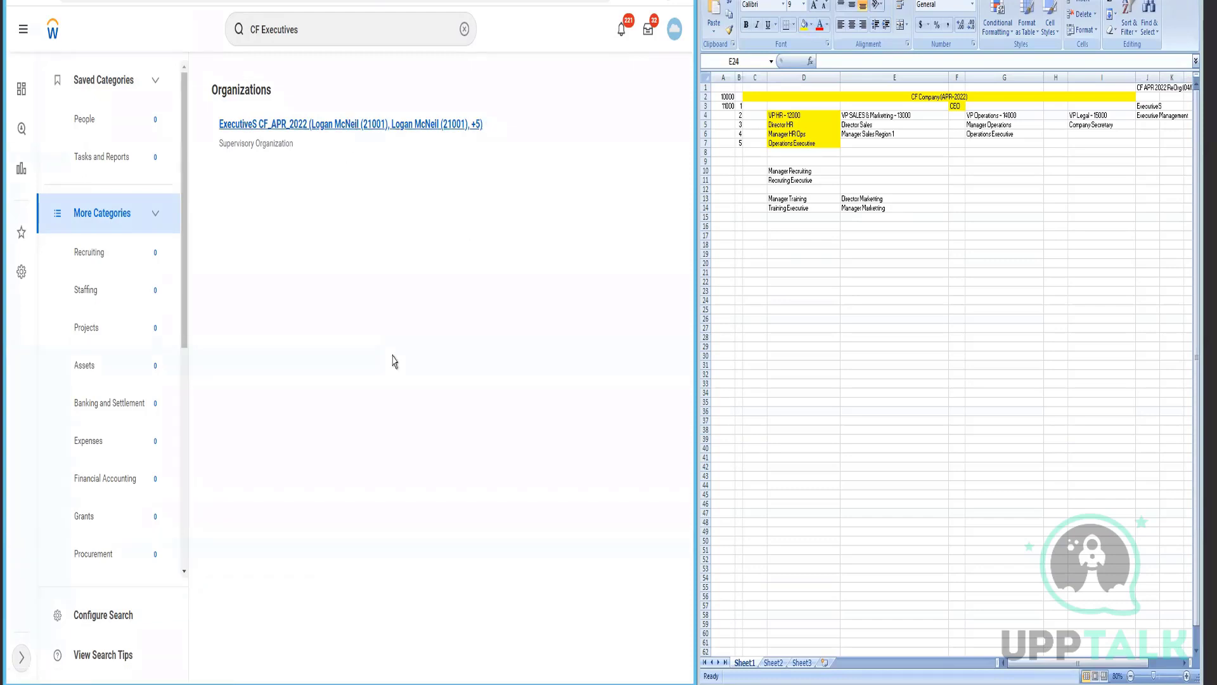
click(163, 220)
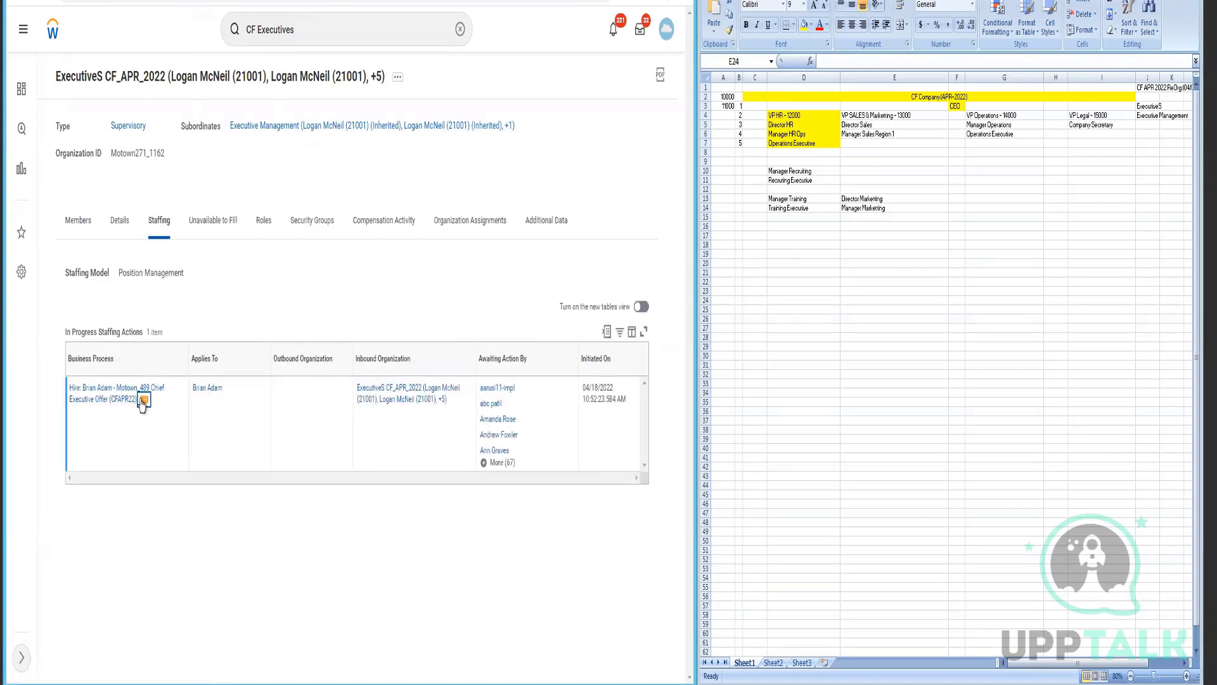
- Inspect the in-progress Chief Executive Offer (CFAPR22) hire's actions, then close the popup
click(143, 400)
mouse_move(221, 283)
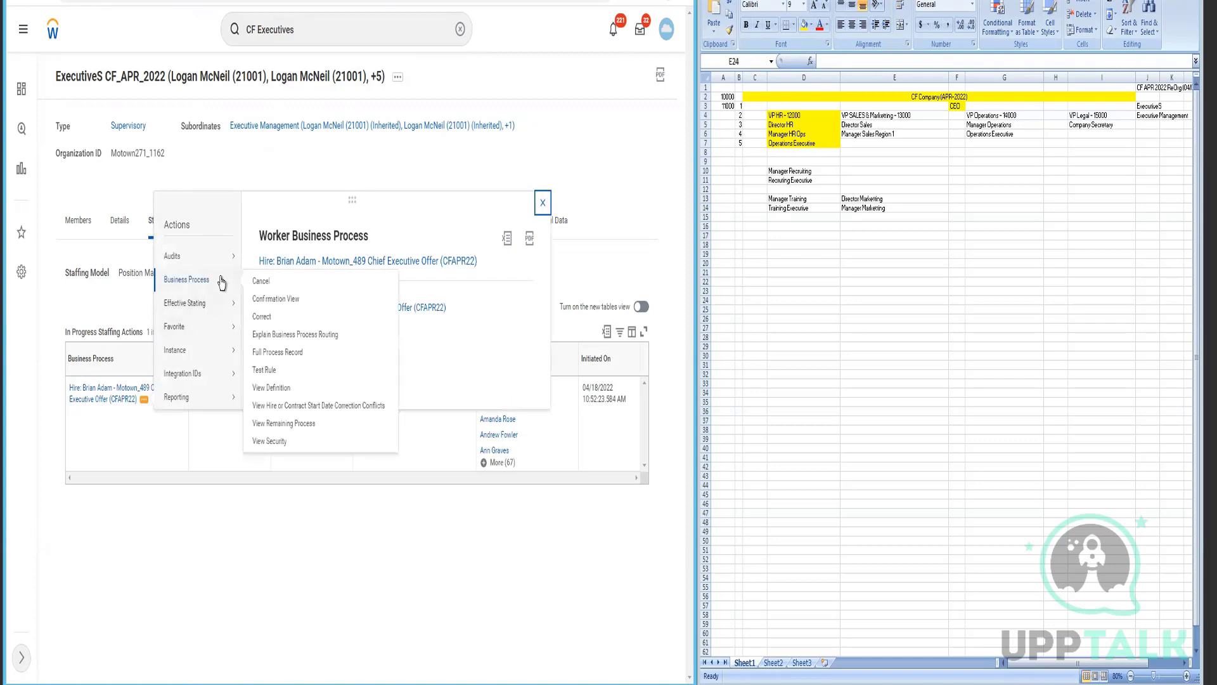
right_click(272, 389)
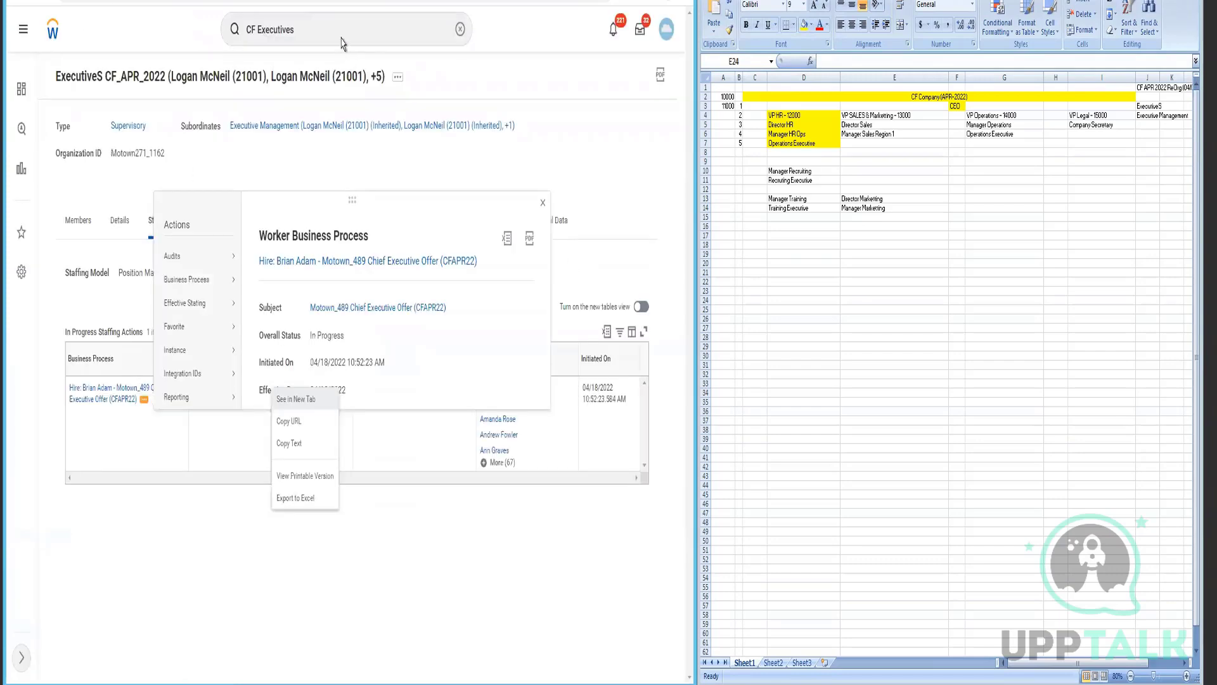
click(214, 468)
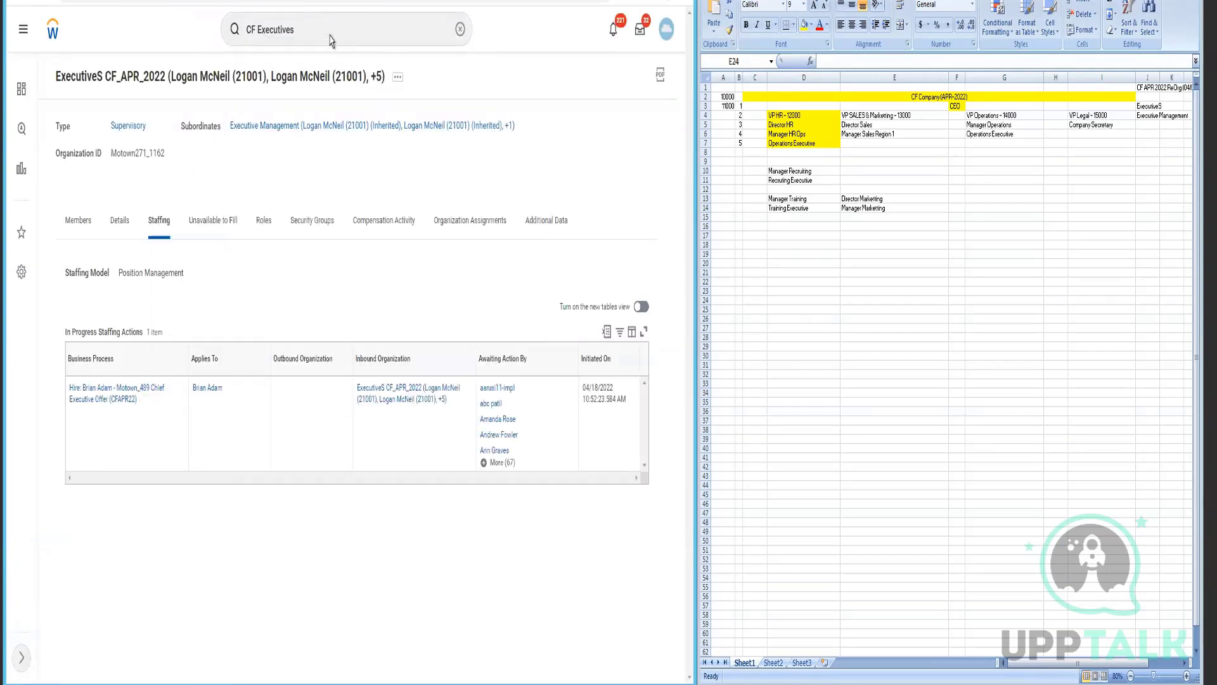
click(332, 32)
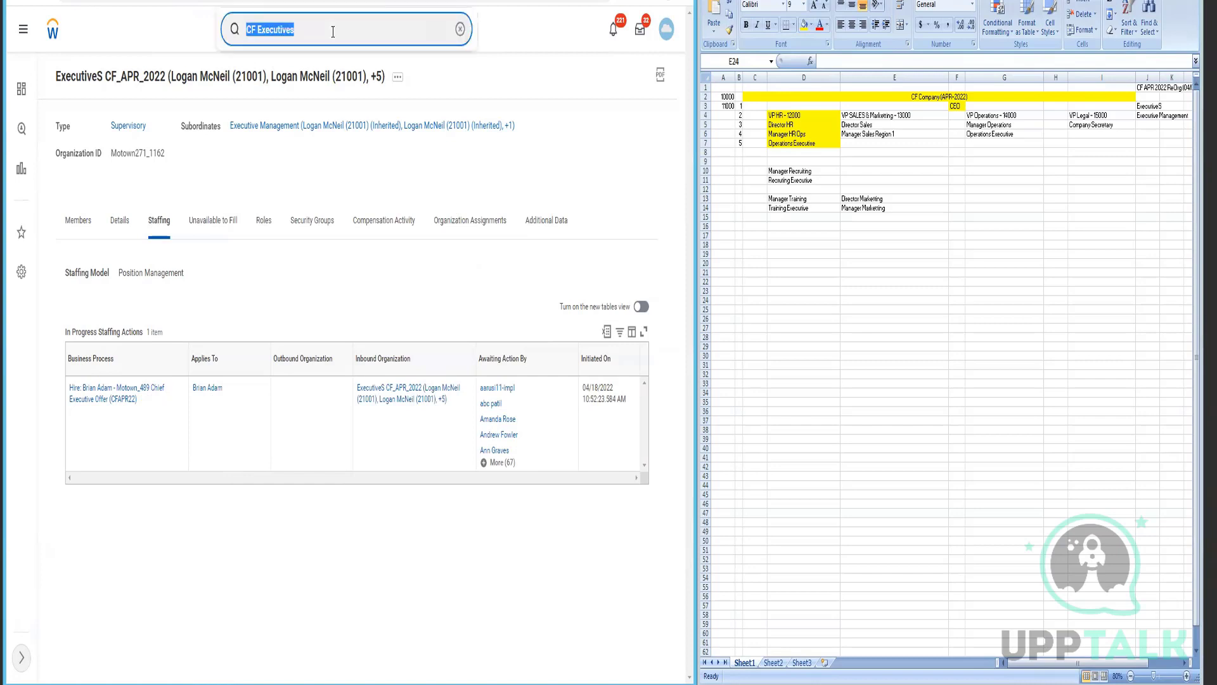
- Search 'reassign task', open Reassign Tasks and choose Reassign Unassigned Tasks
text(reassi)
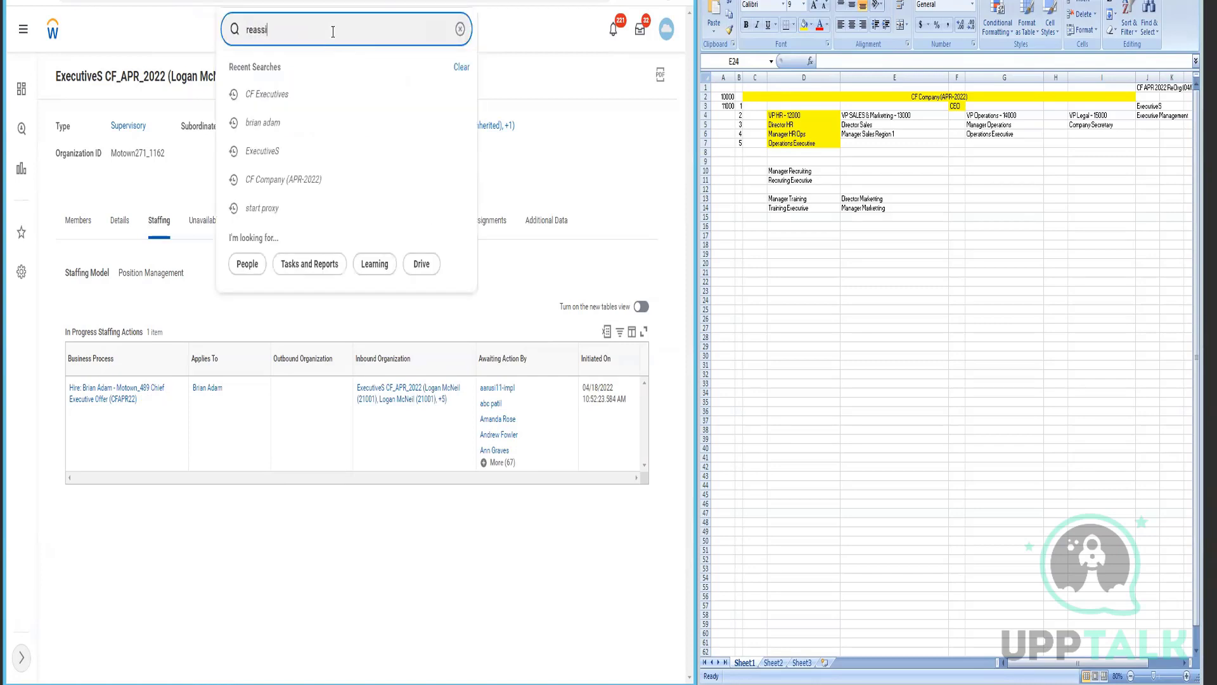
text(gn task)
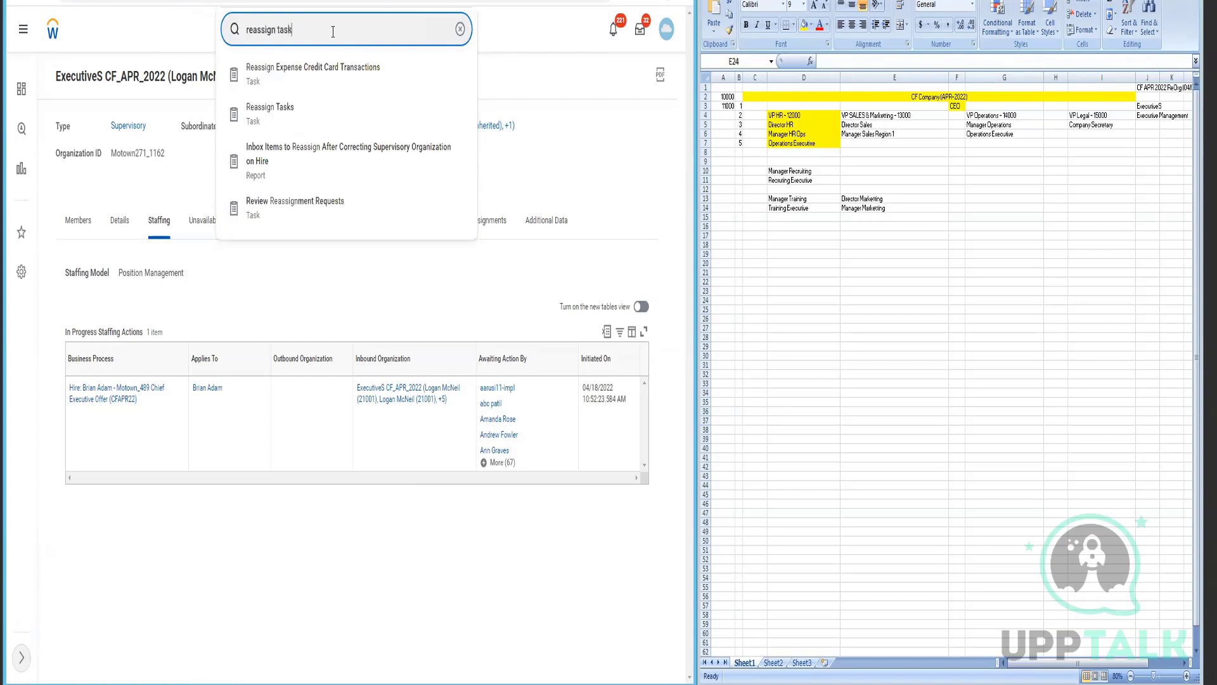
key(Return)
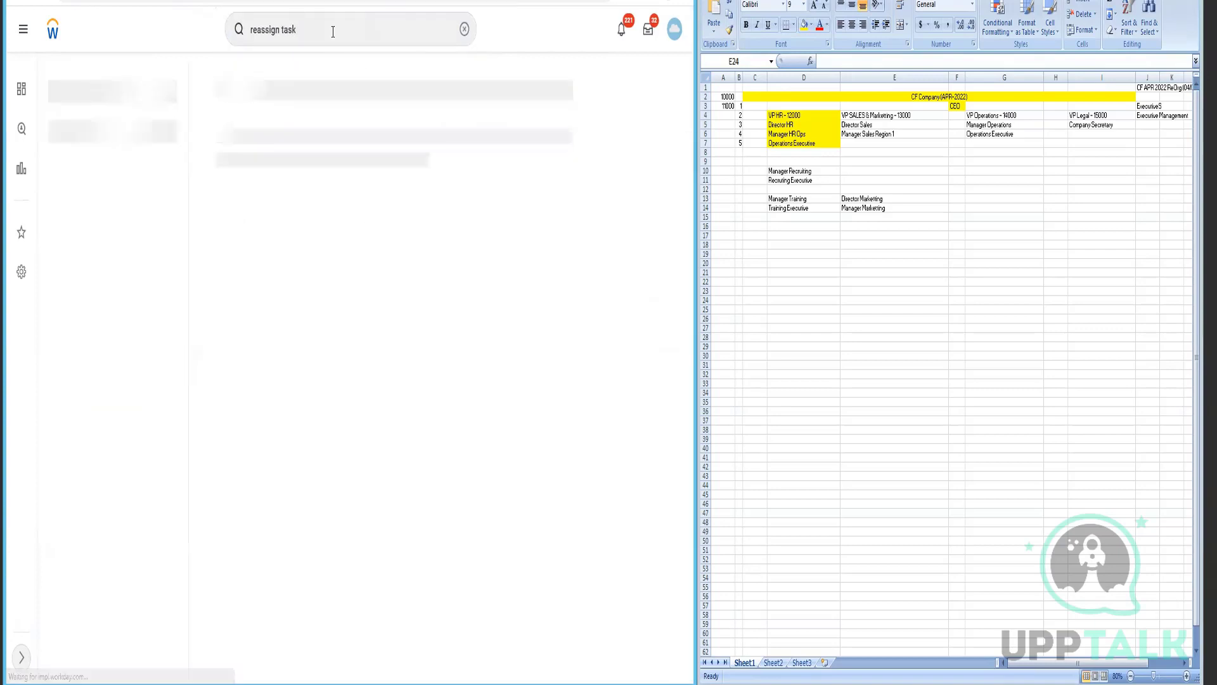
click(252, 125)
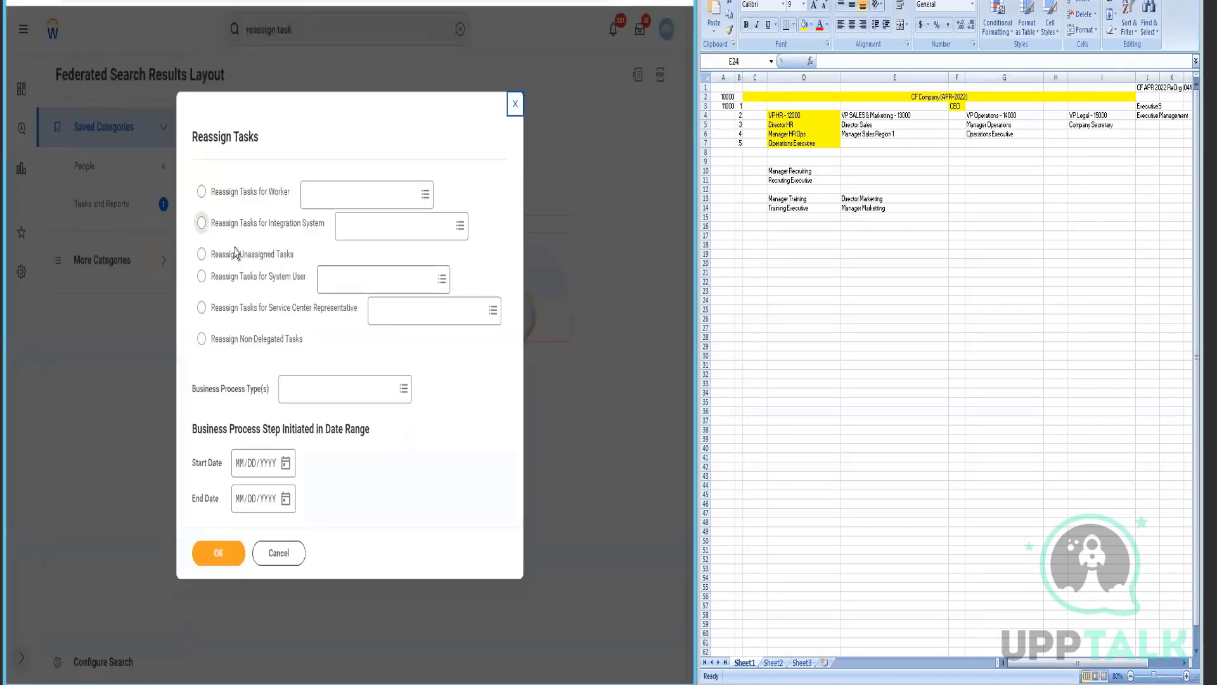
click(201, 254)
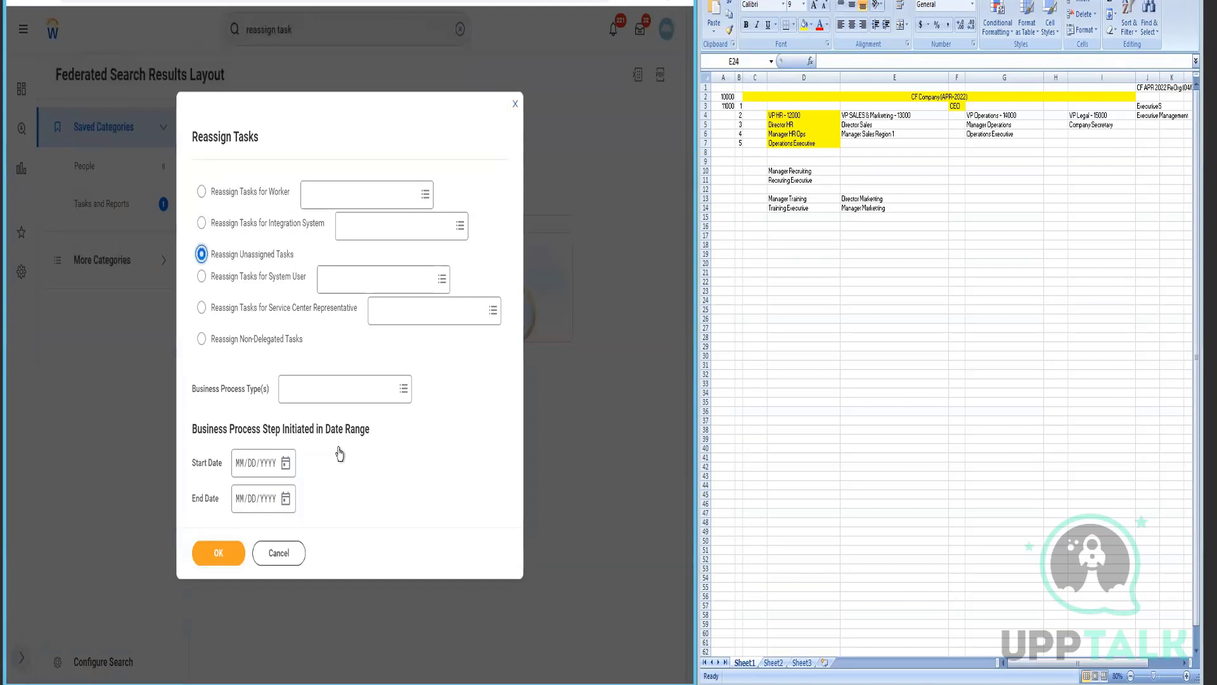
- Set both the start and end dates to 04/18/2022
click(285, 463)
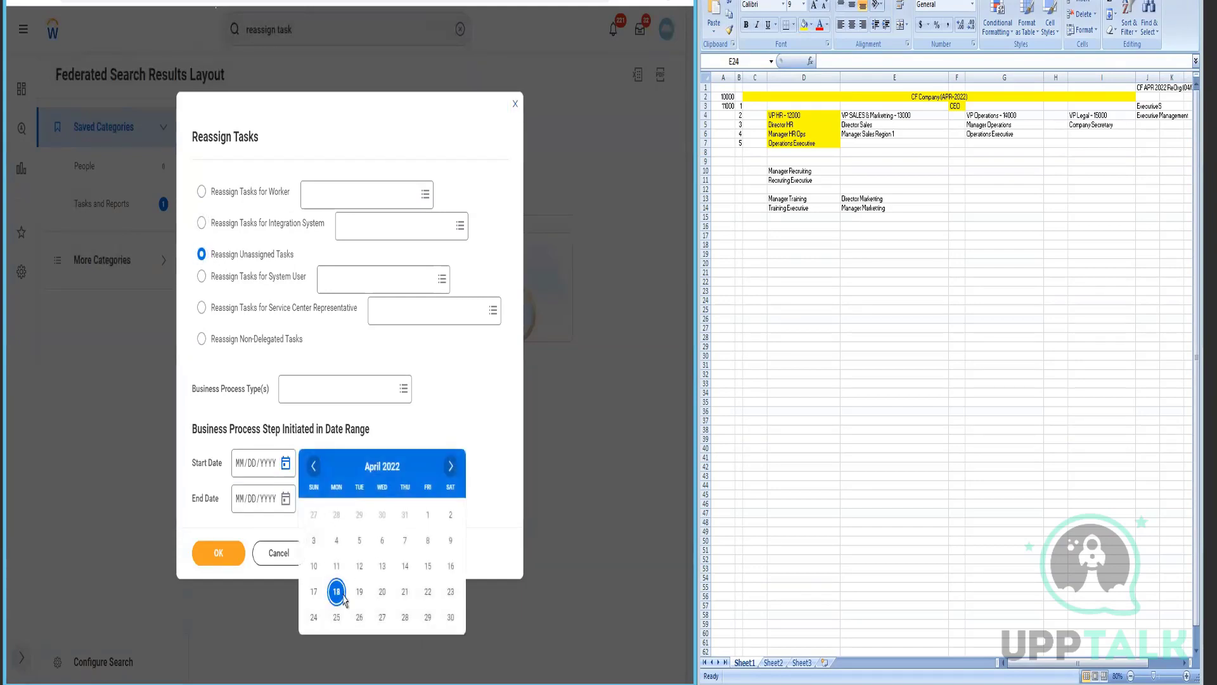
click(336, 592)
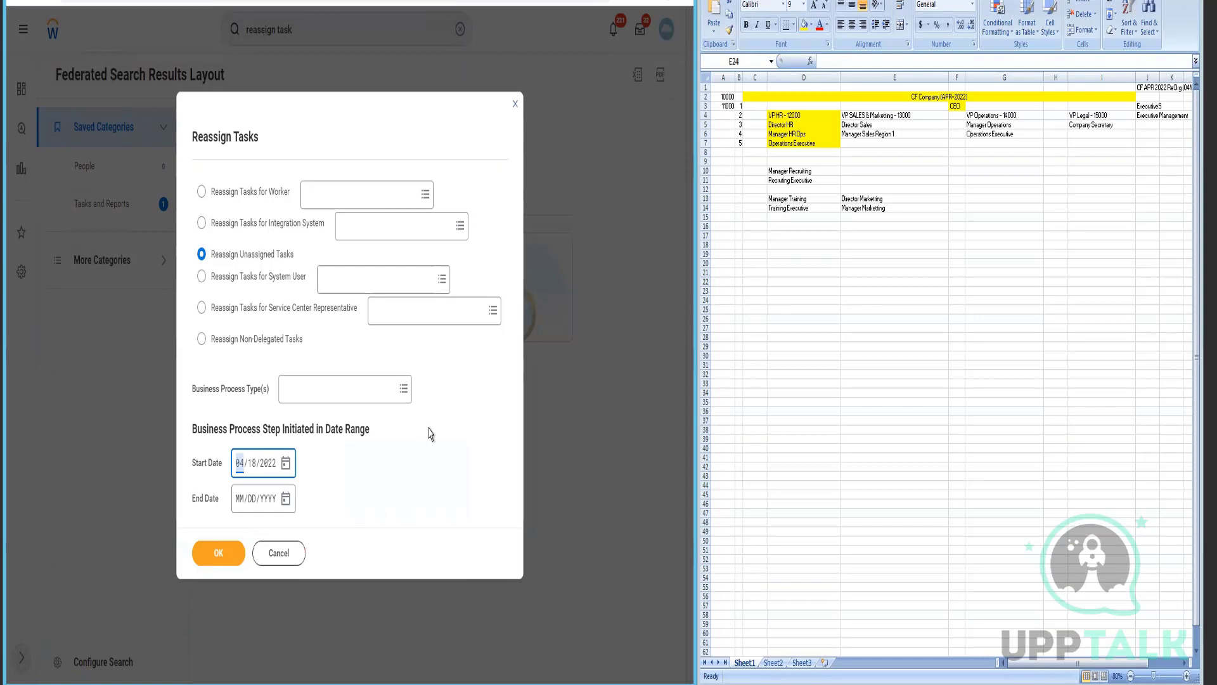
click(286, 499)
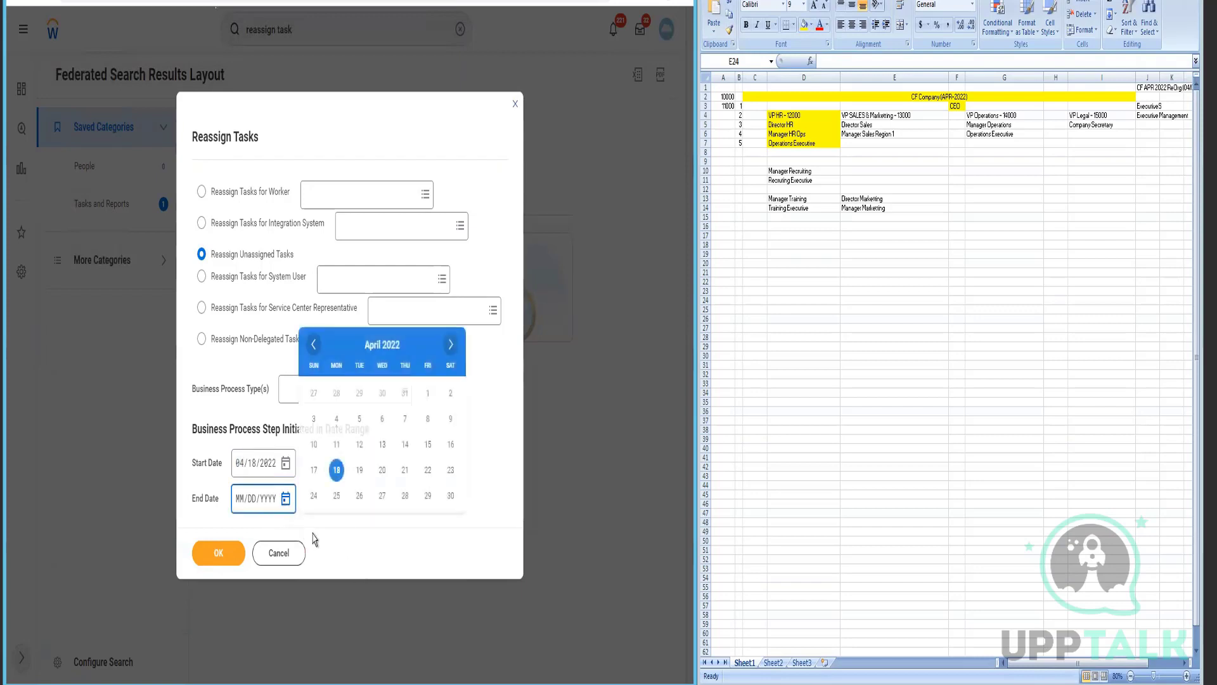
click(336, 470)
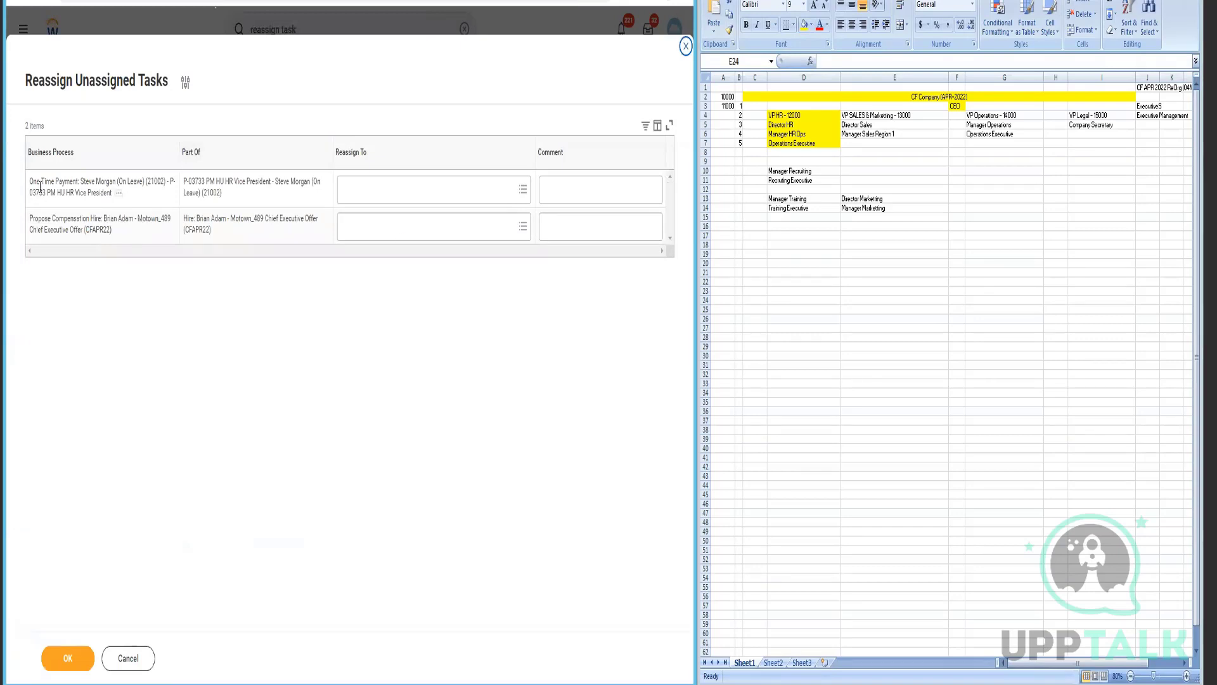
- Reassign the Propose Compensation Hire task to the organization's manager with a comment and submit
double_click(113, 220)
click(417, 235)
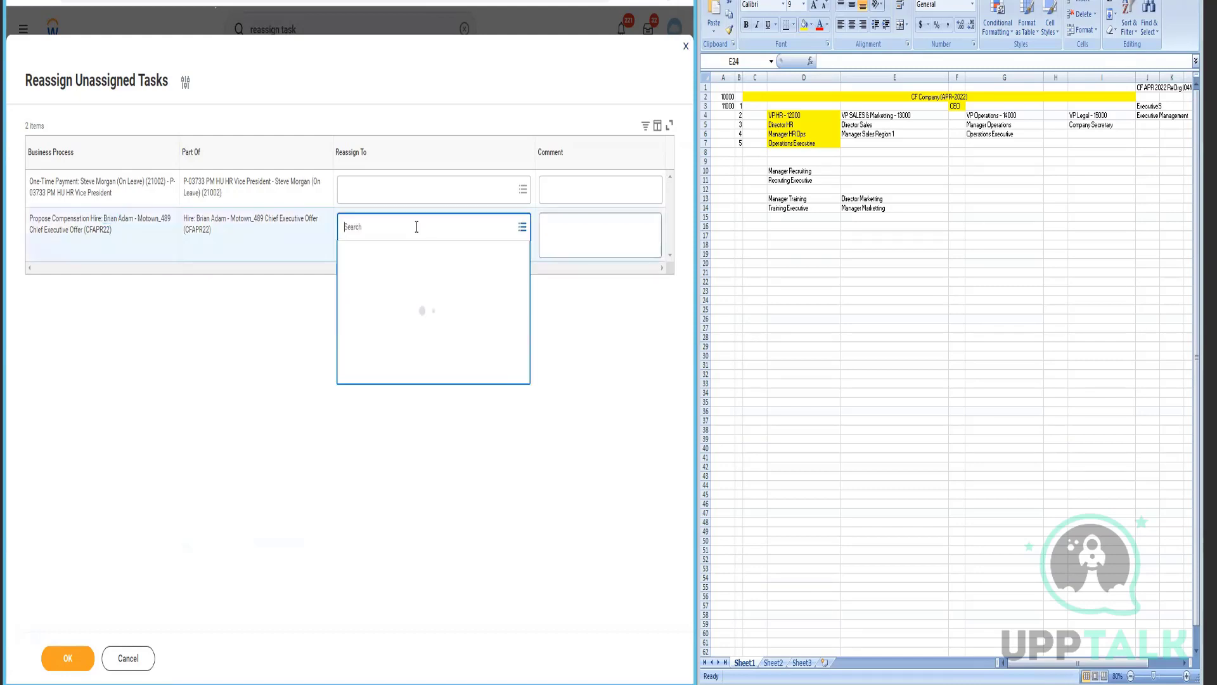
text(logan mc)
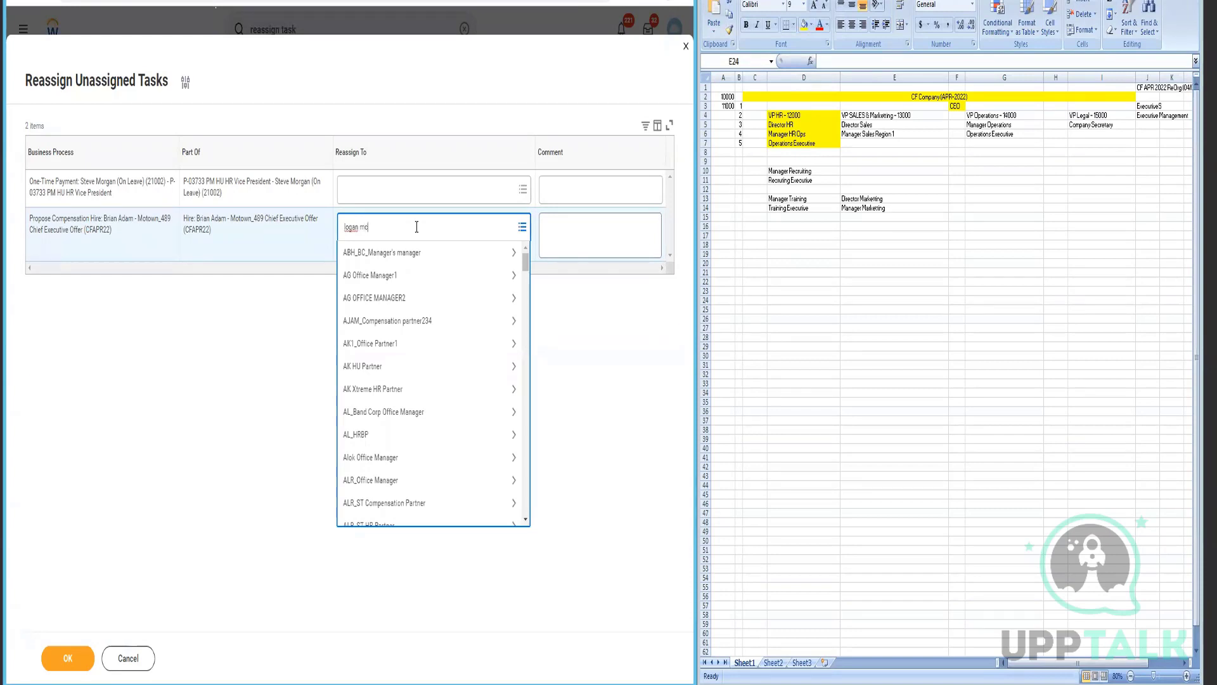
key(Return)
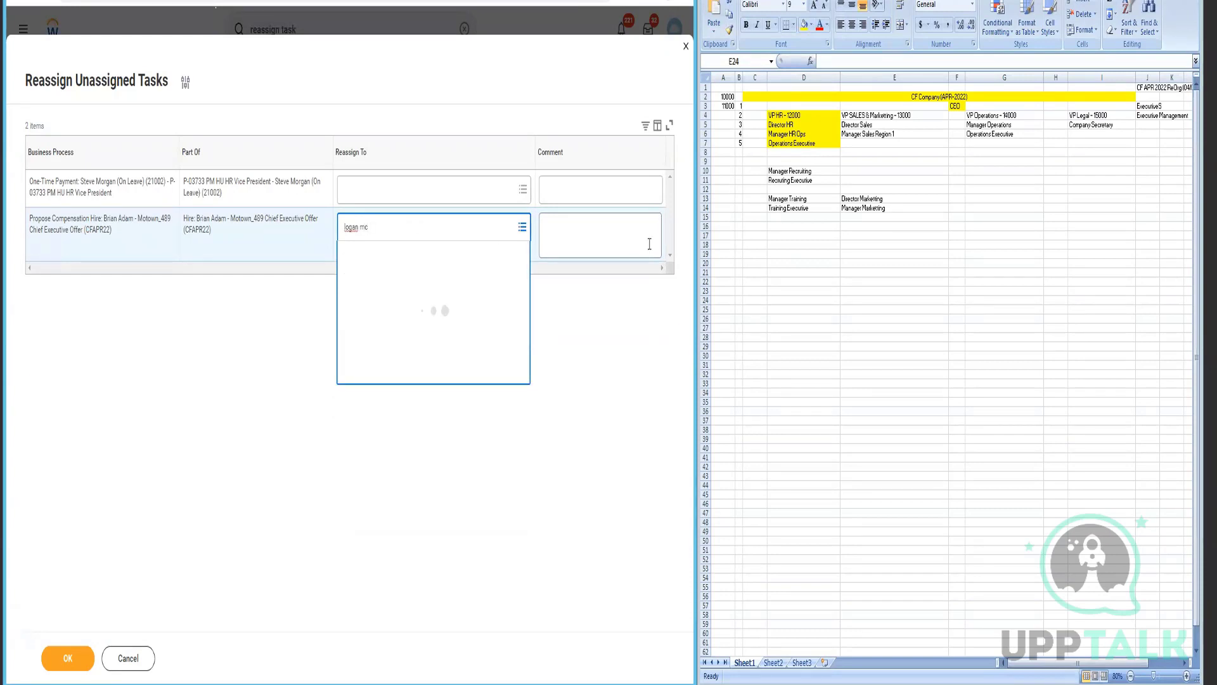
click(590, 235)
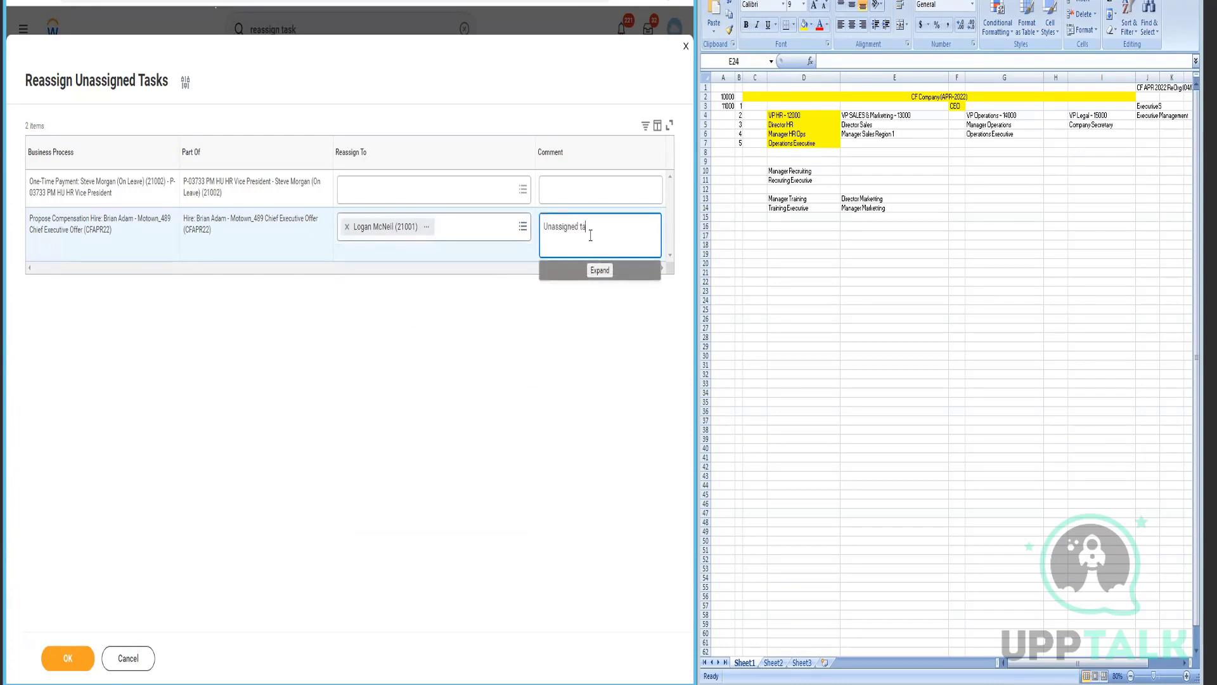
click(55, 657)
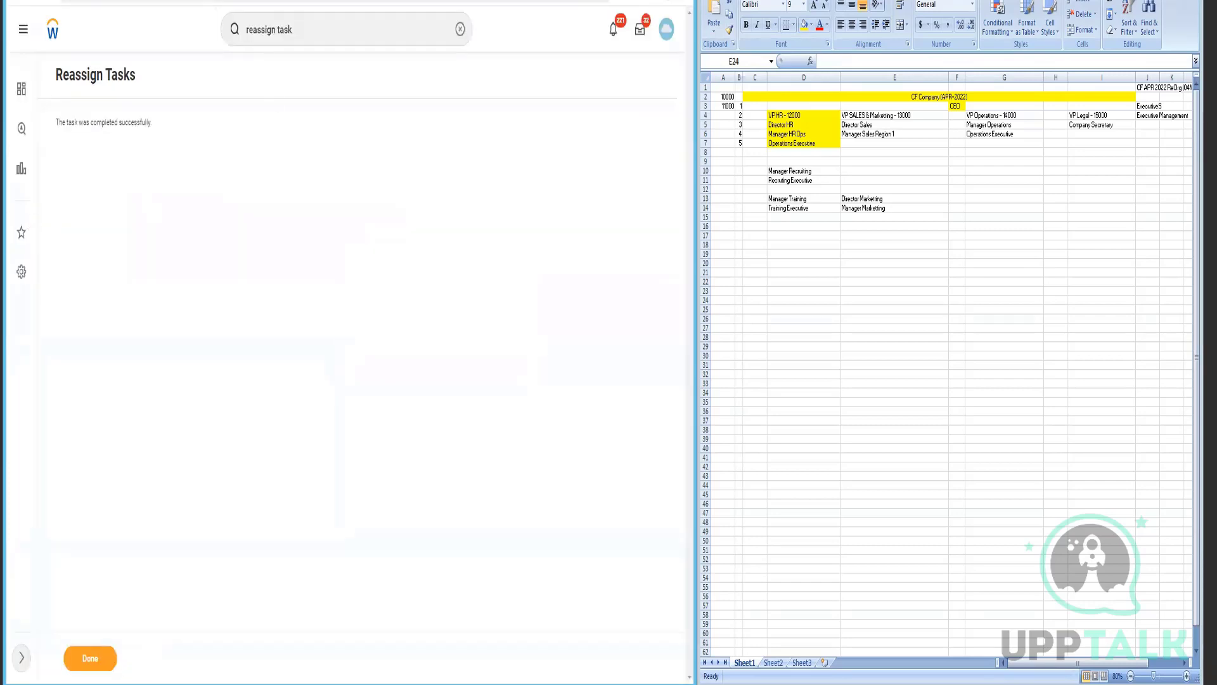
key(ctrl+Tab)
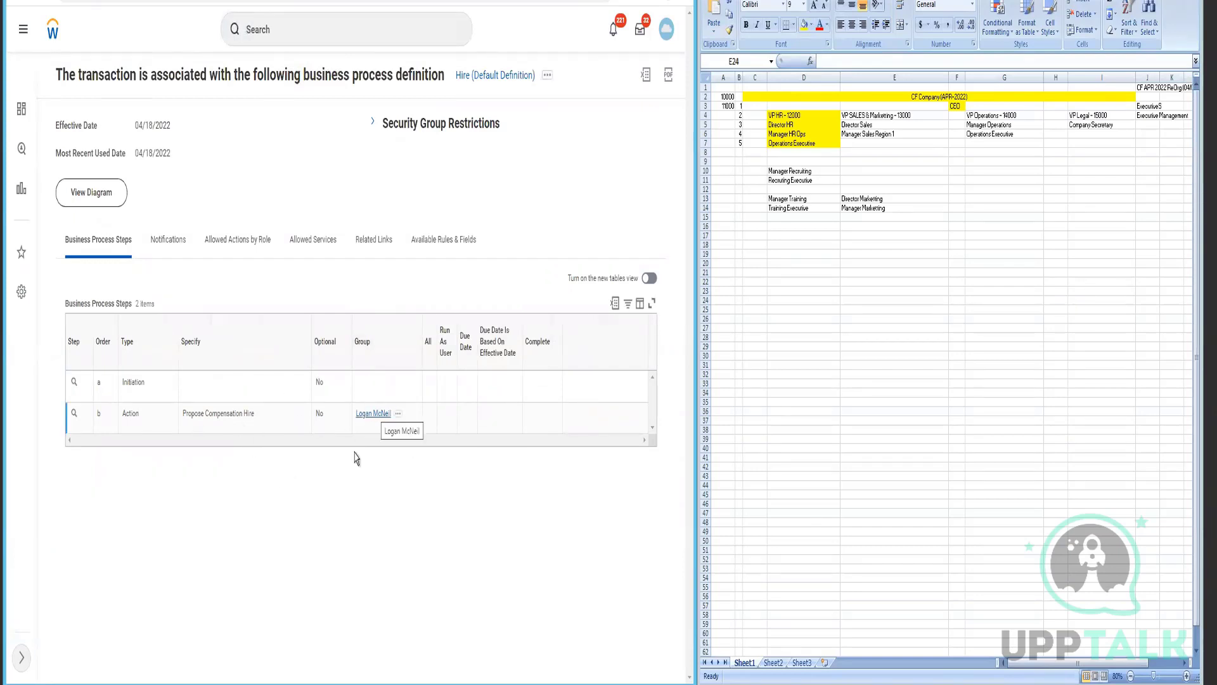
- Start Edit Definition for Hire (Default Definition), keeping effective date 04/18/2022
click(547, 75)
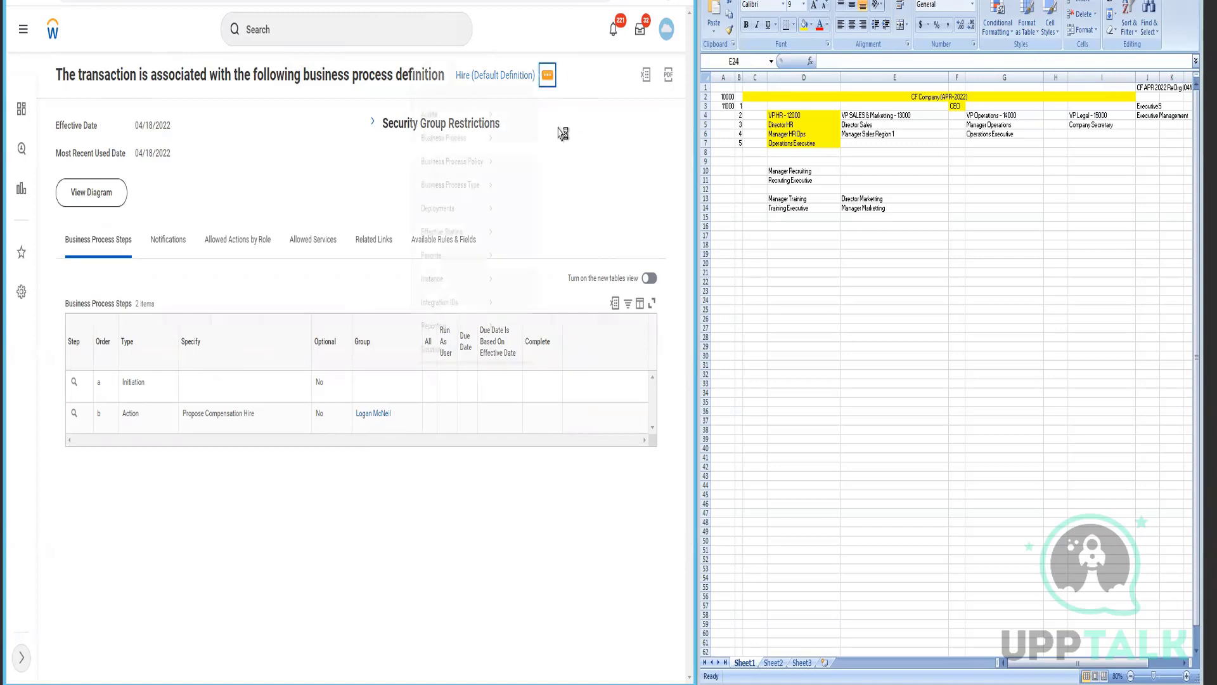
mouse_move(295, 157)
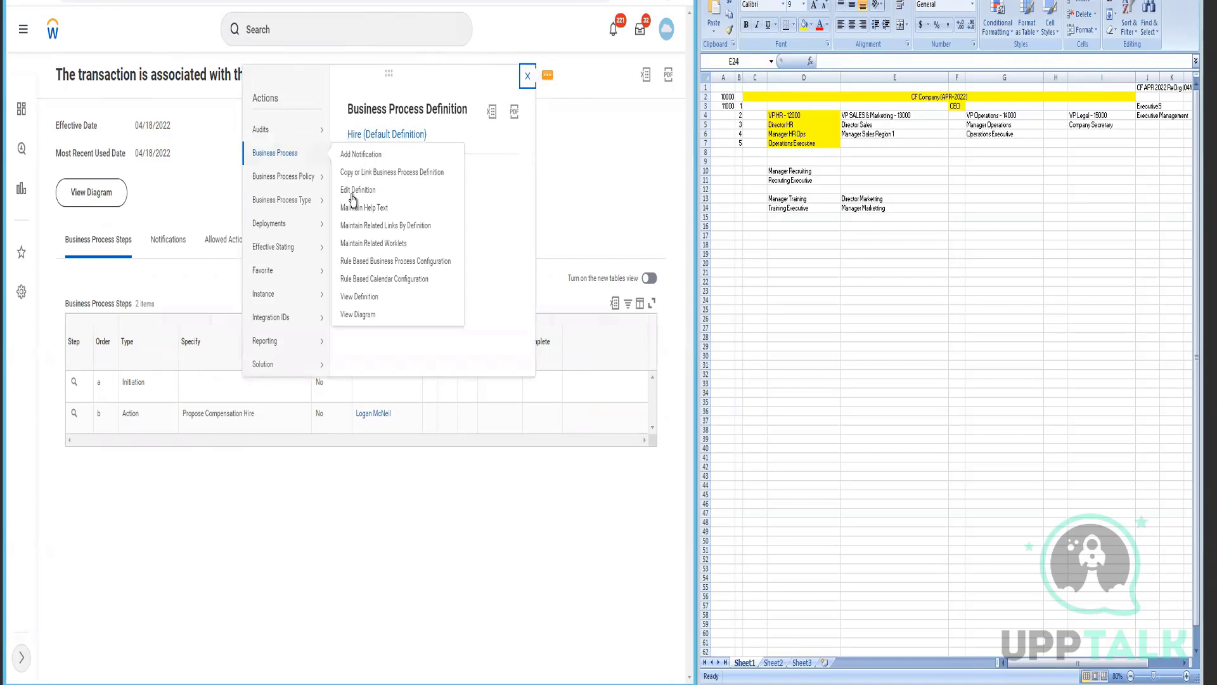
click(601, 200)
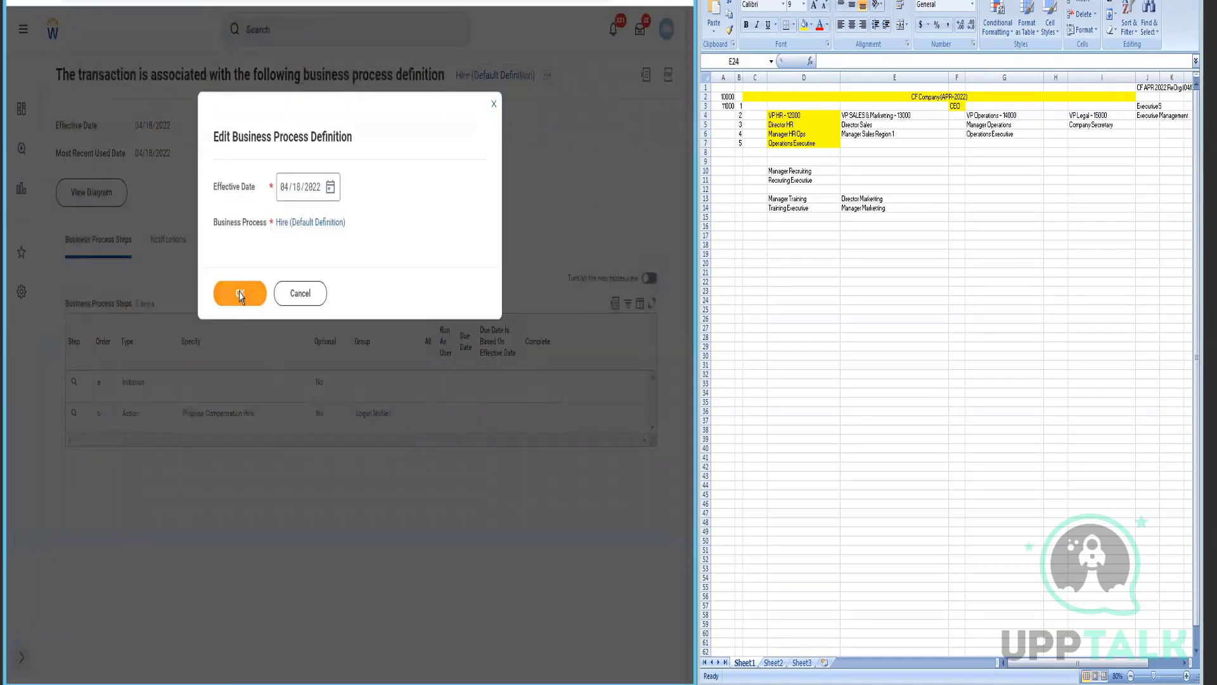
click(240, 292)
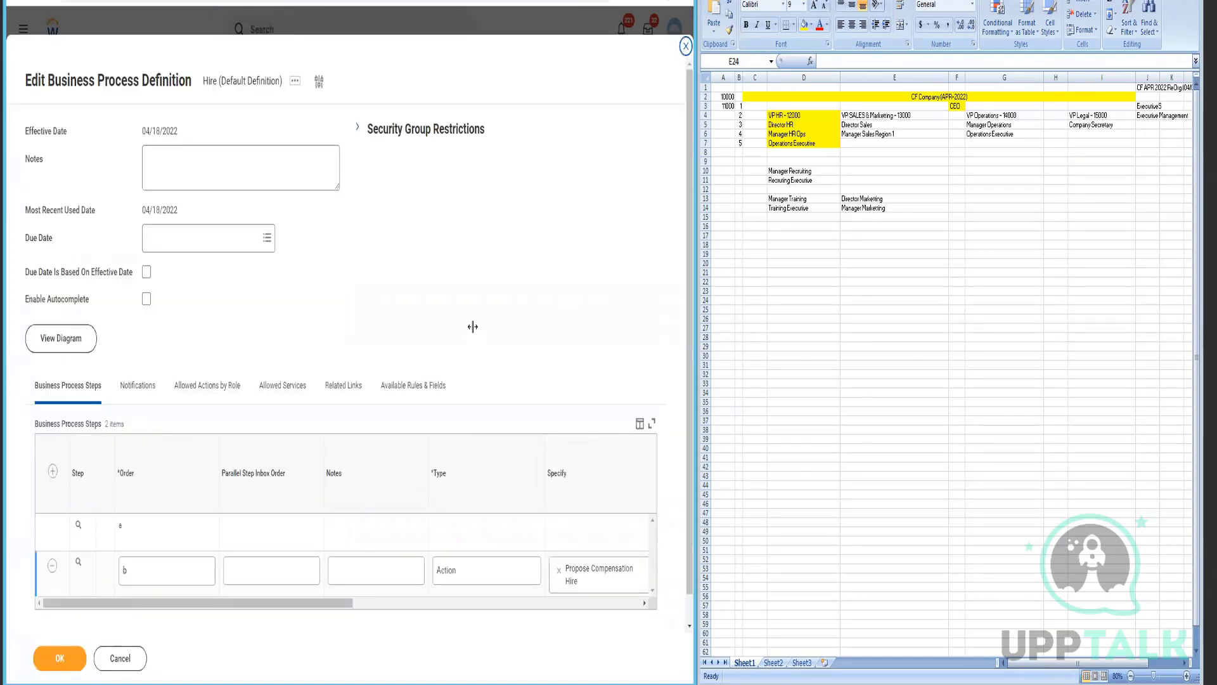
- Search for 'hr partner' security groups for the compensation step
drag(346, 576, 516, 575)
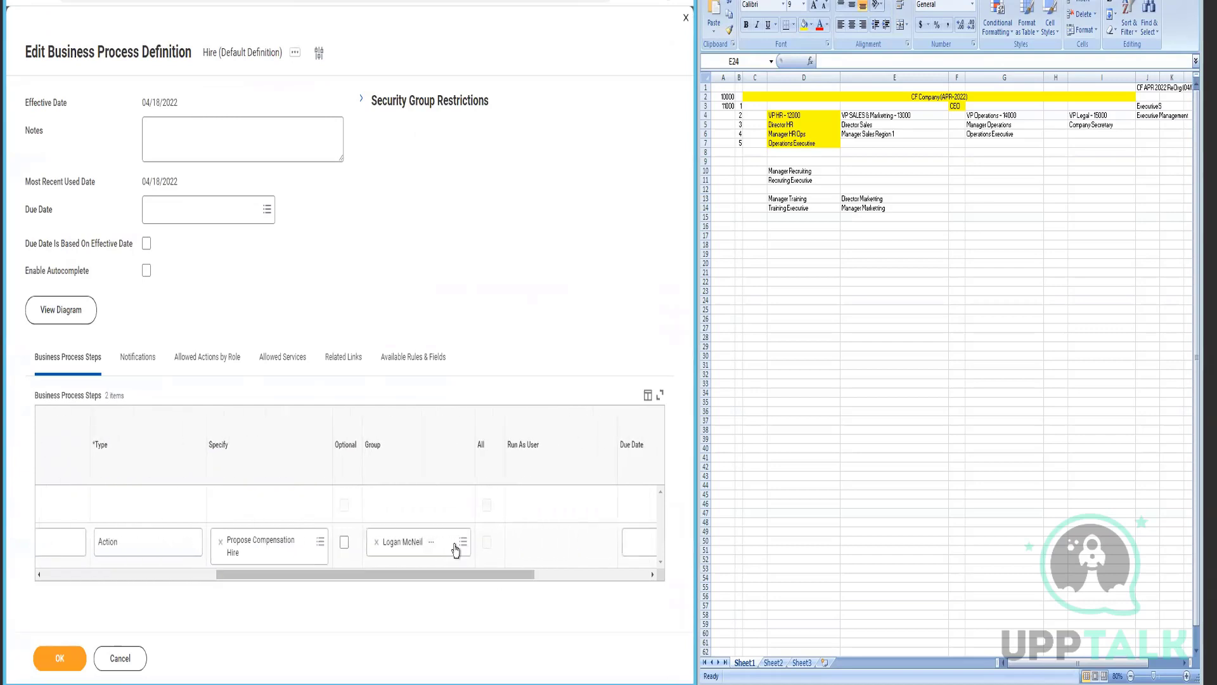
click(455, 548)
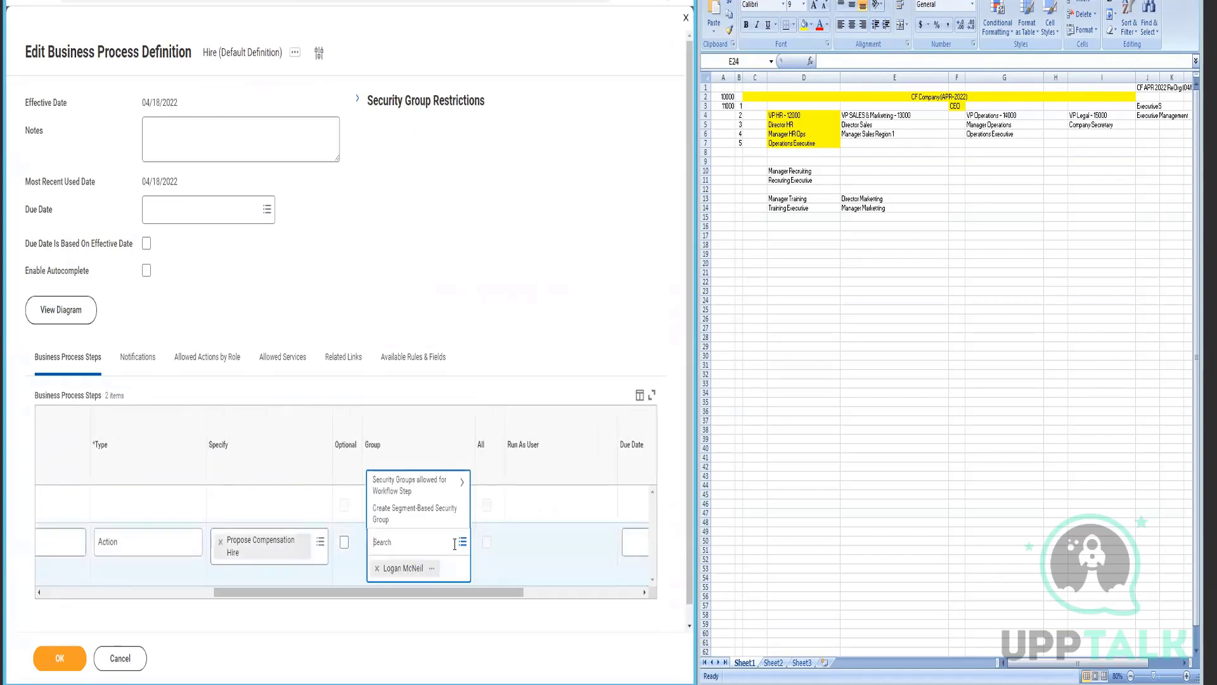
text(hr partner)
key(Return)
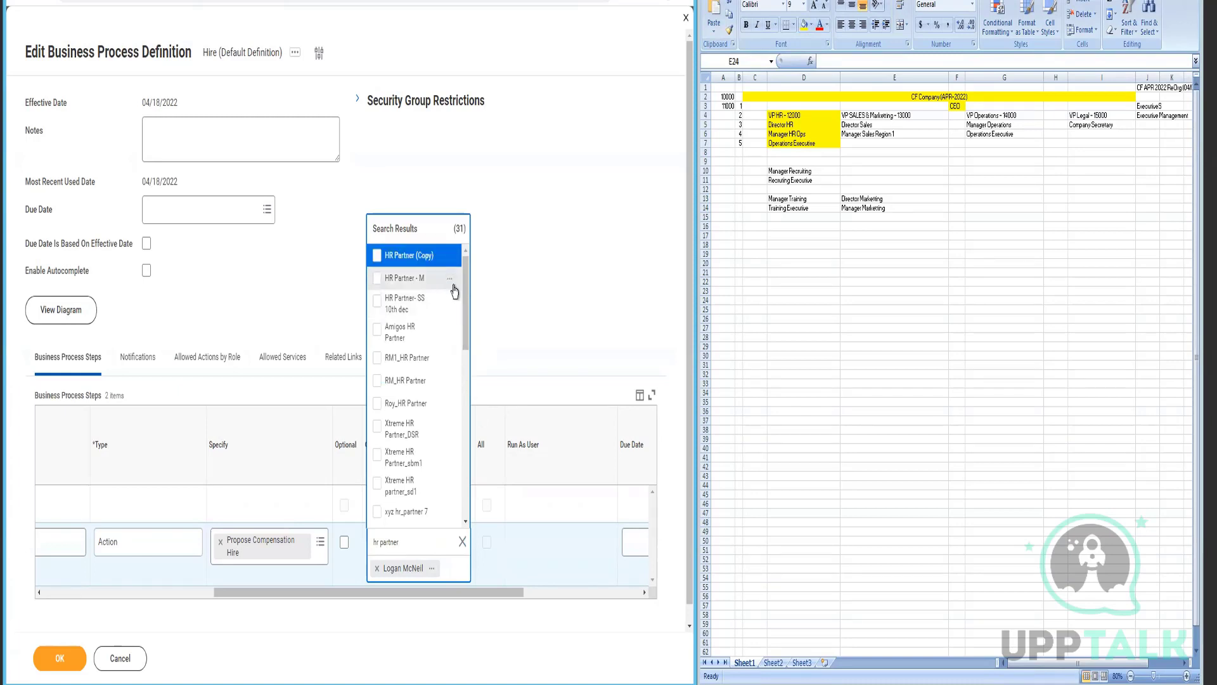
- Expand the Hire definition's security group restrictions to show all initiating groups
scroll(471, 342, down, 3)
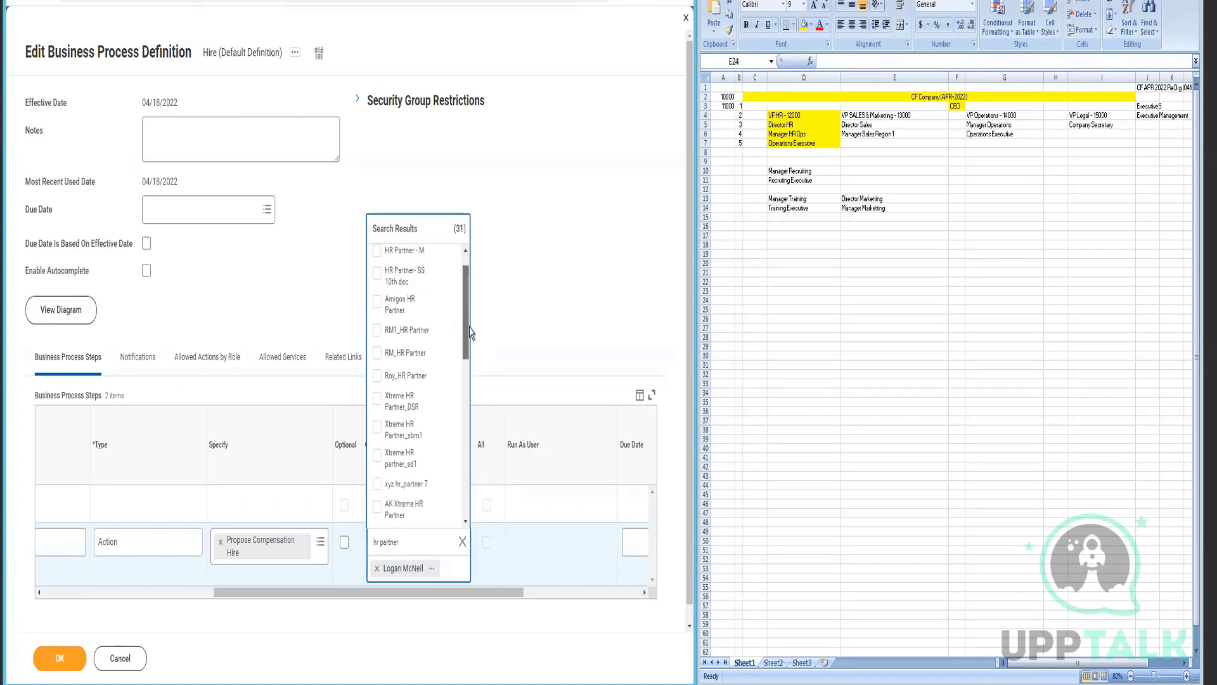
scroll(472, 370, down, 12)
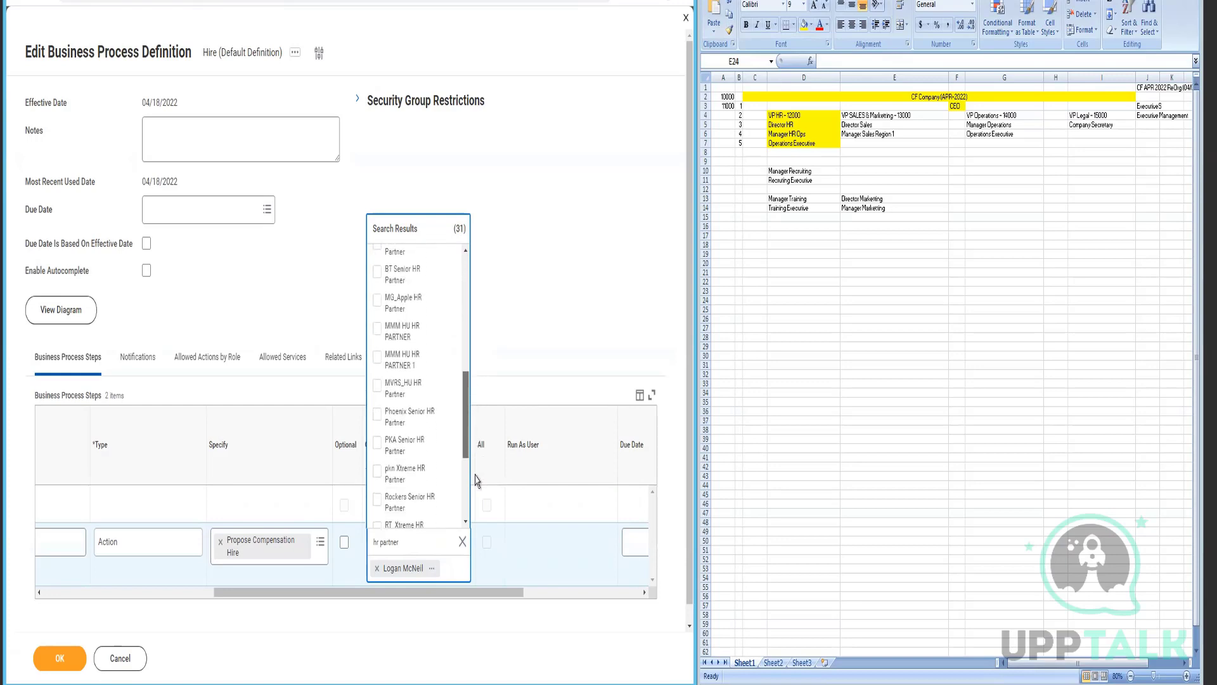
drag(477, 513, 482, 196)
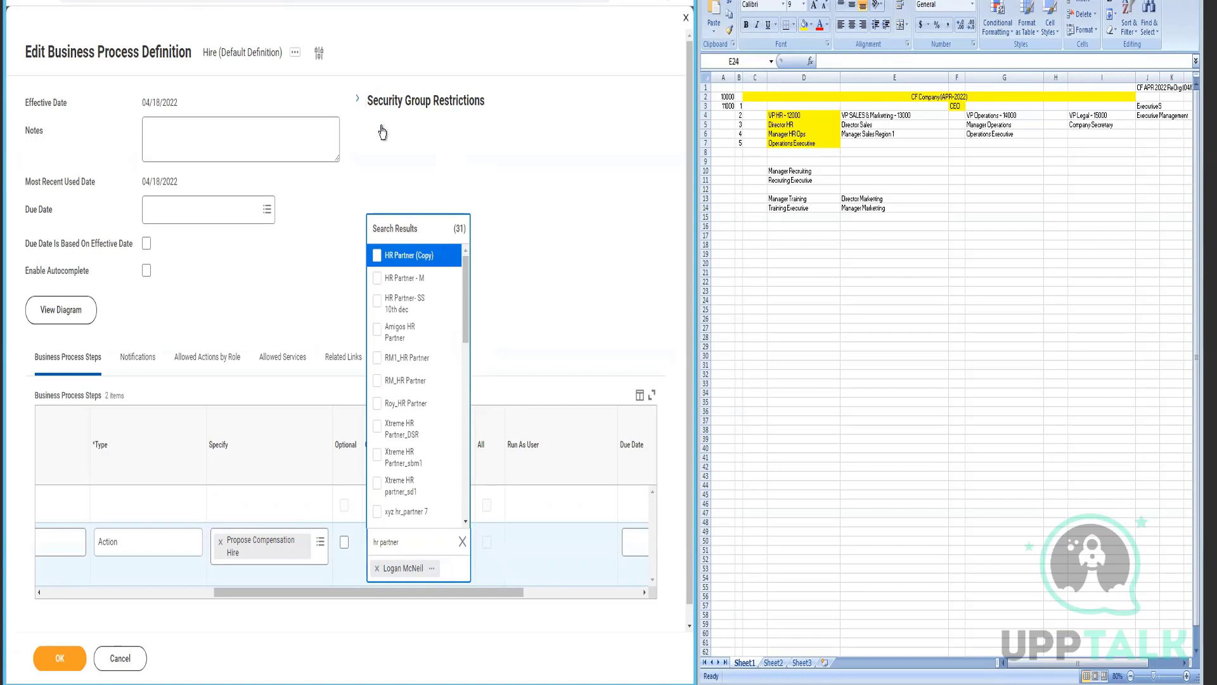
click(361, 102)
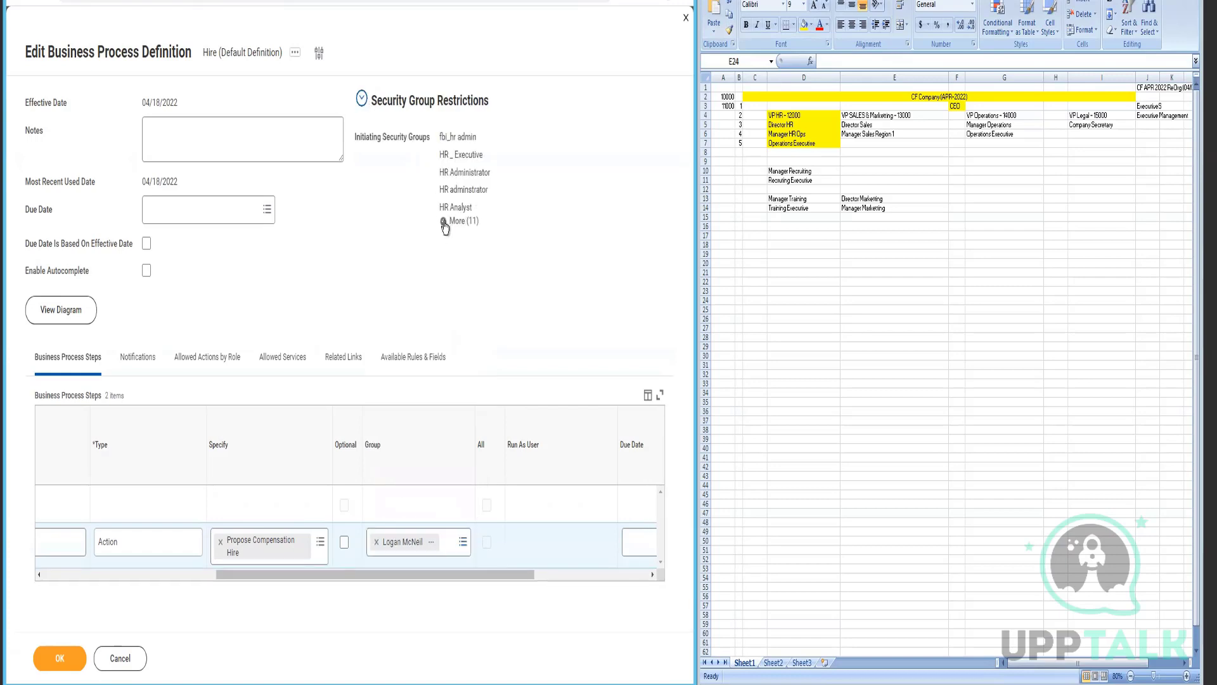
click(445, 223)
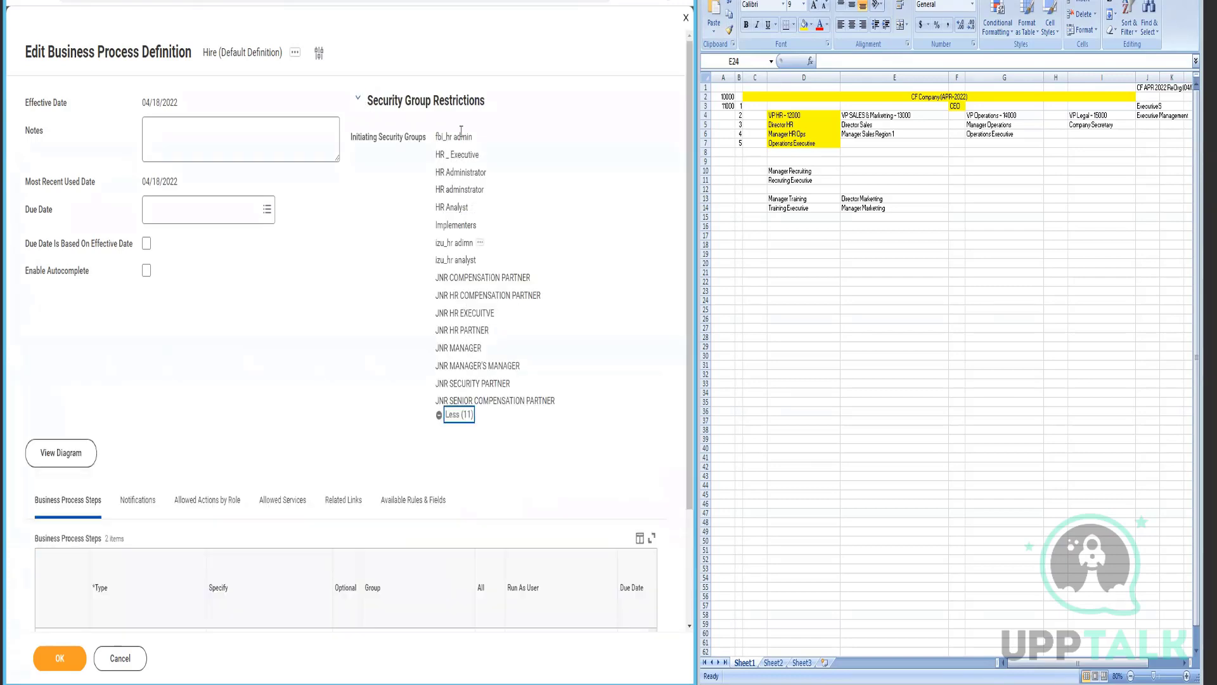
- Open the Hire definition in a new tab and reload, discarding the unsaved edit
click(295, 52)
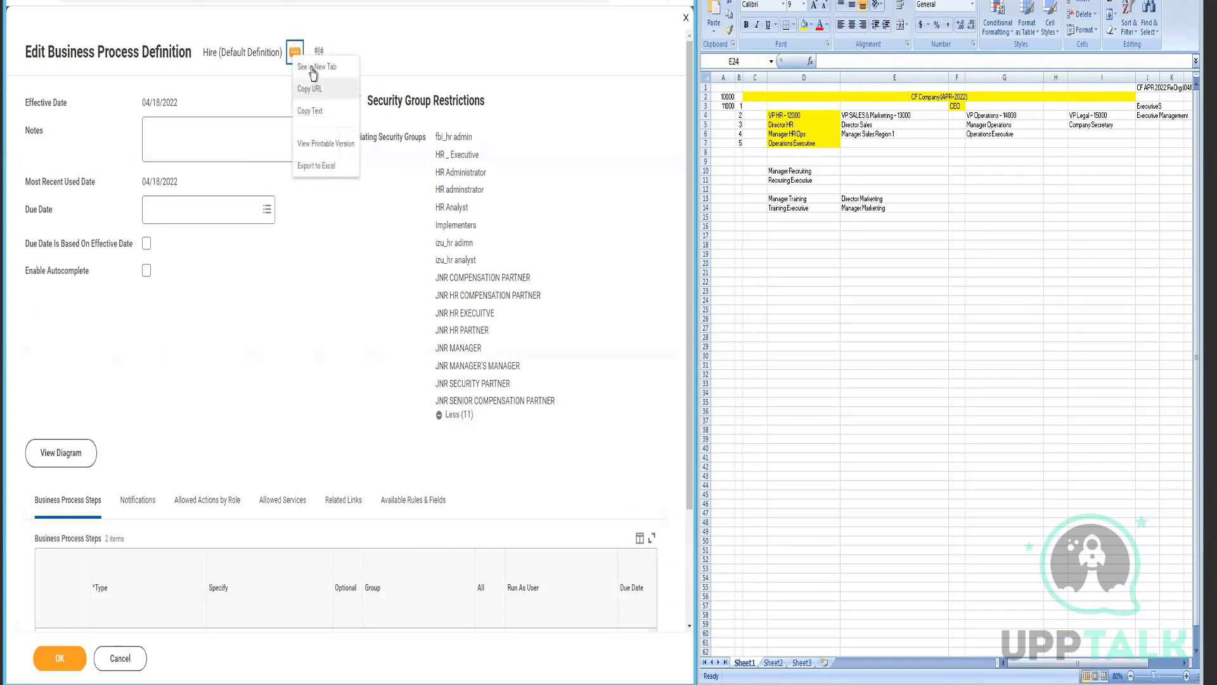
click(336, 69)
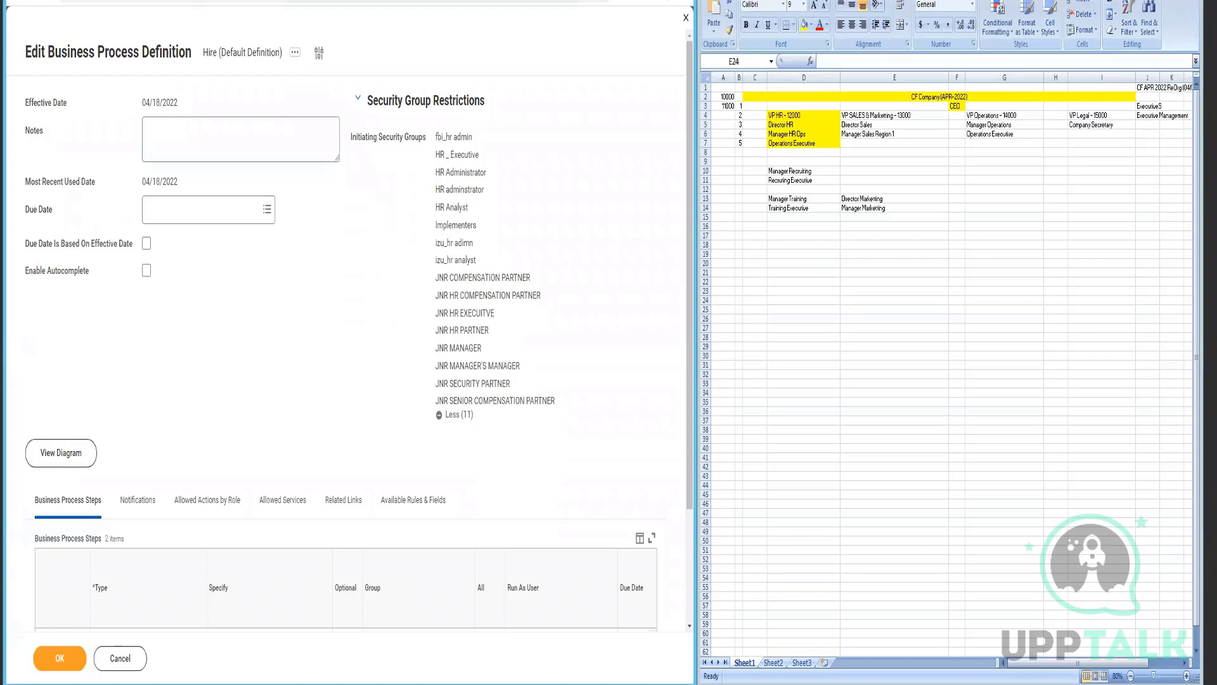
key(F5)
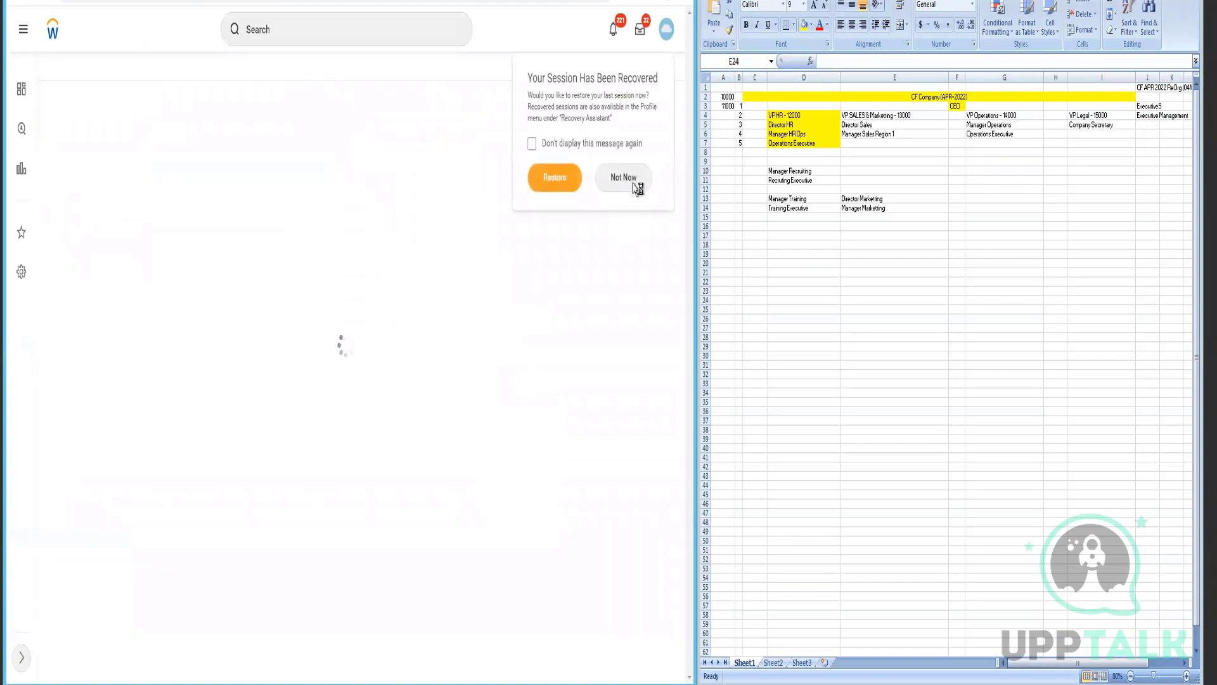
- Decline session restore and bring up Hire's Business Process Policy actions
click(633, 183)
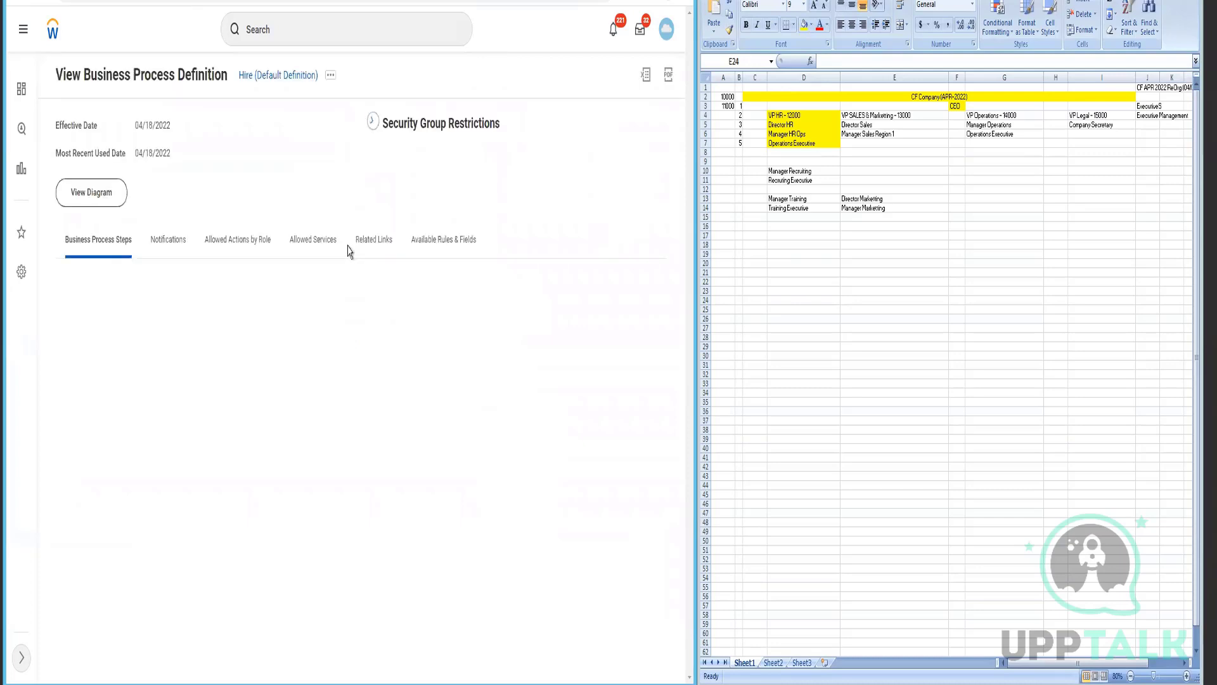
click(331, 76)
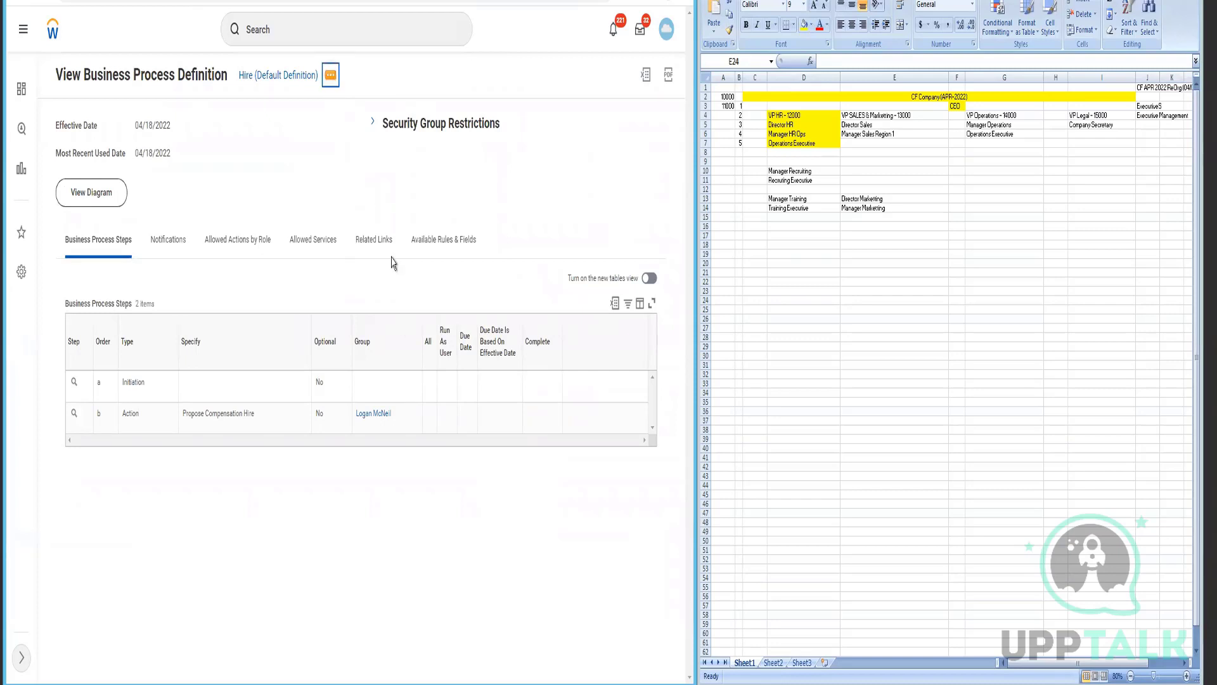
mouse_move(388, 226)
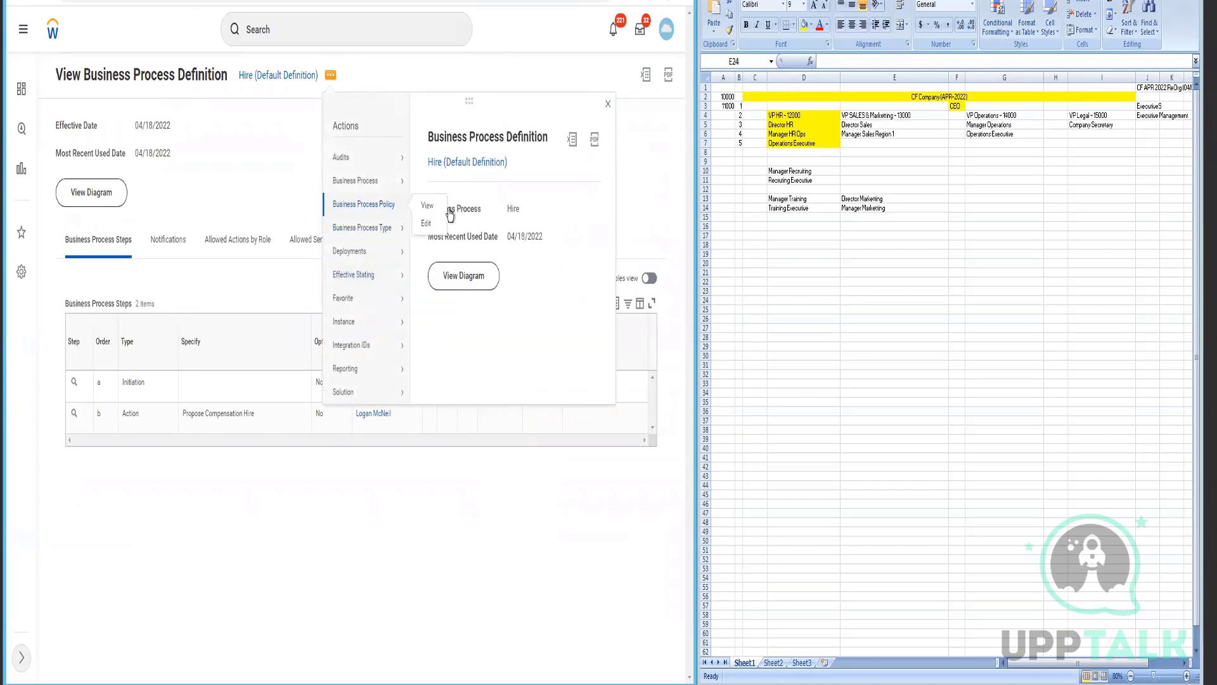
- Edit the Hire security policy, adding HR Partner and HR Partner (By Location) as Hire Employee initiators
click(426, 227)
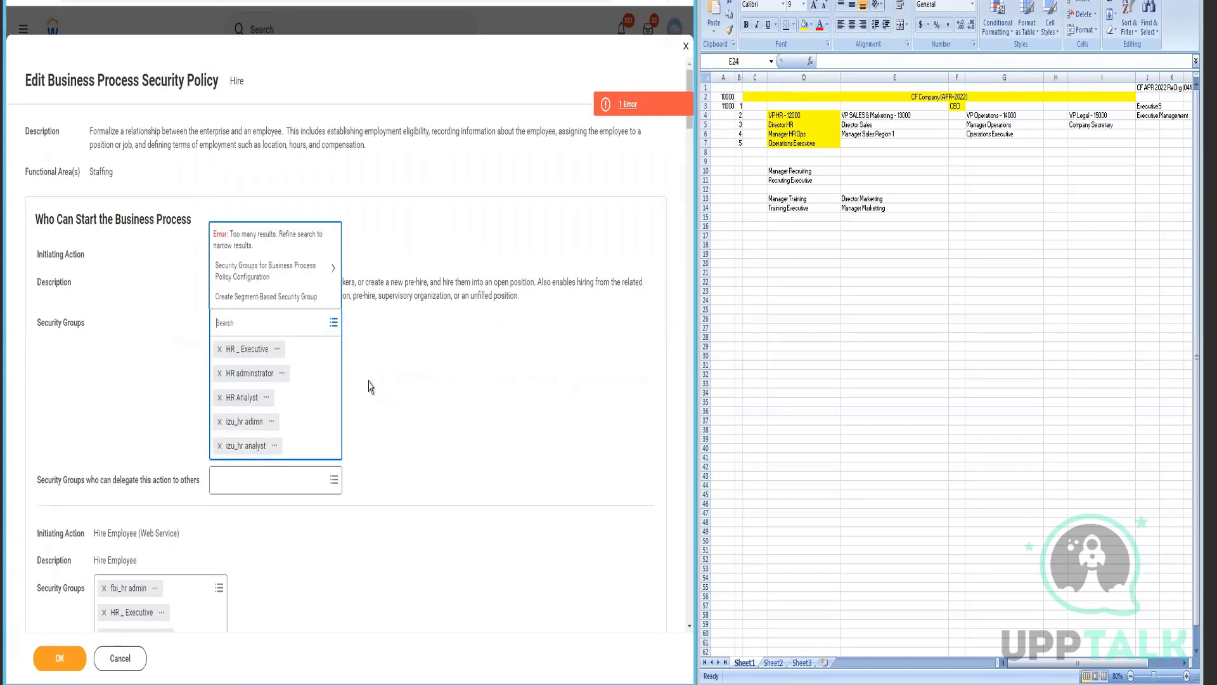
text(HR Partner)
key(Return)
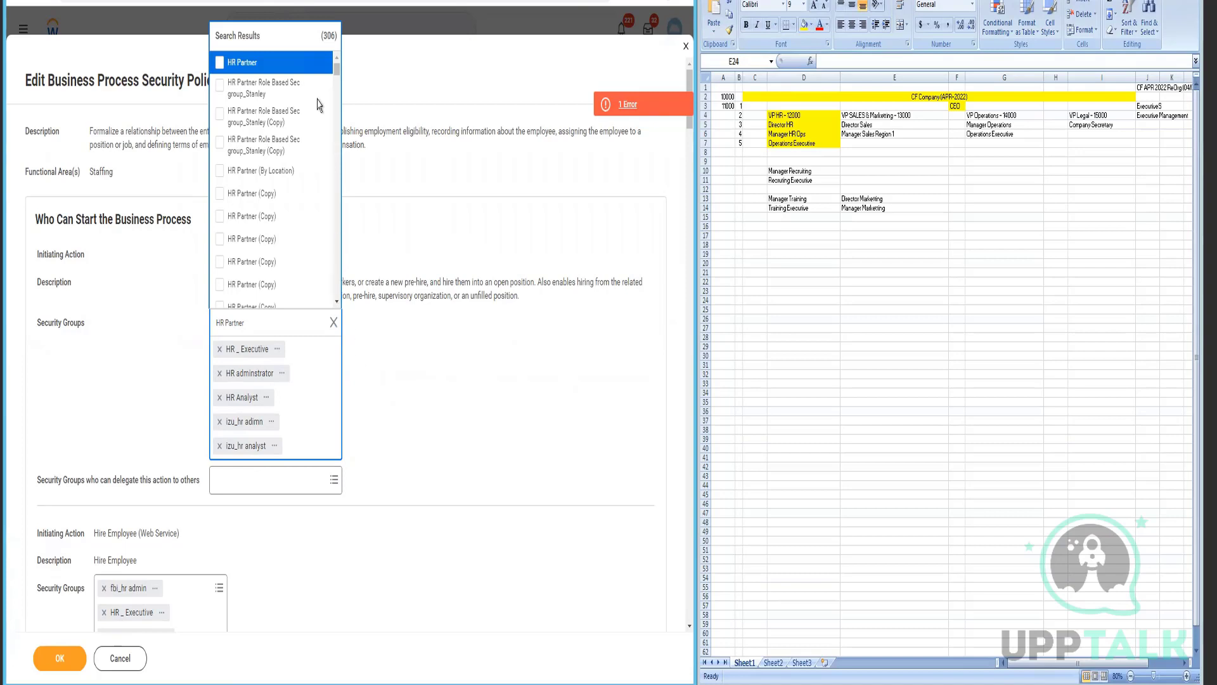
click(279, 171)
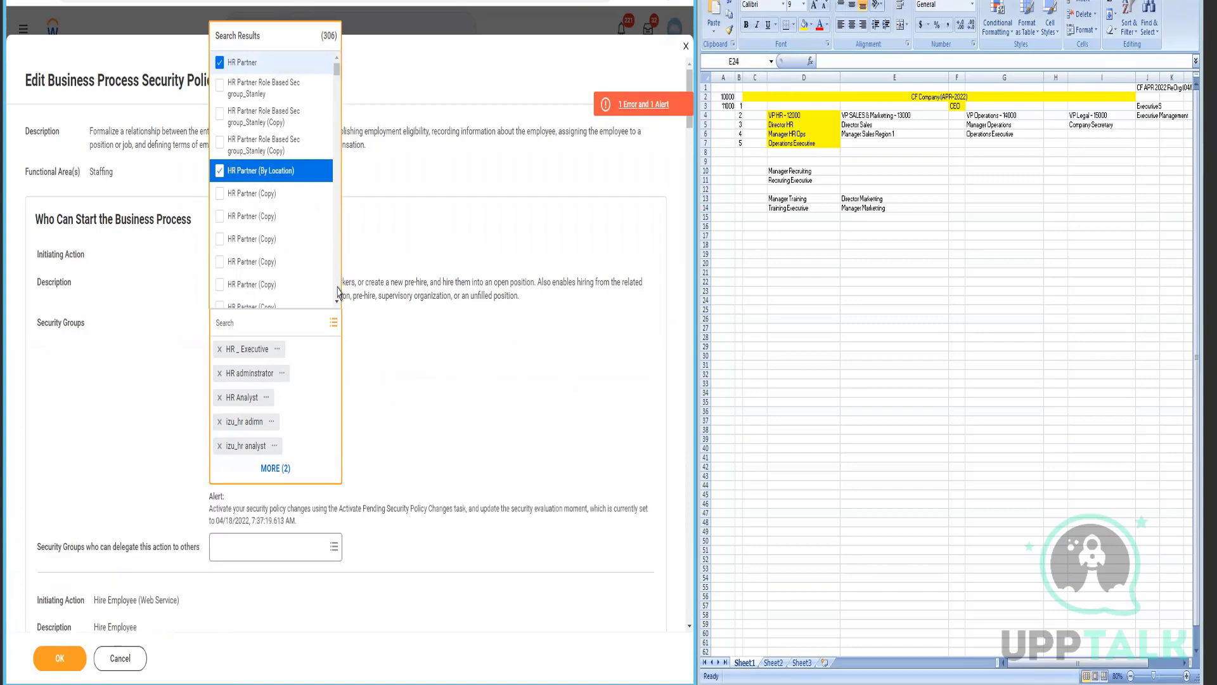
scroll(337, 288, down, 3)
scroll(338, 292, down, 3)
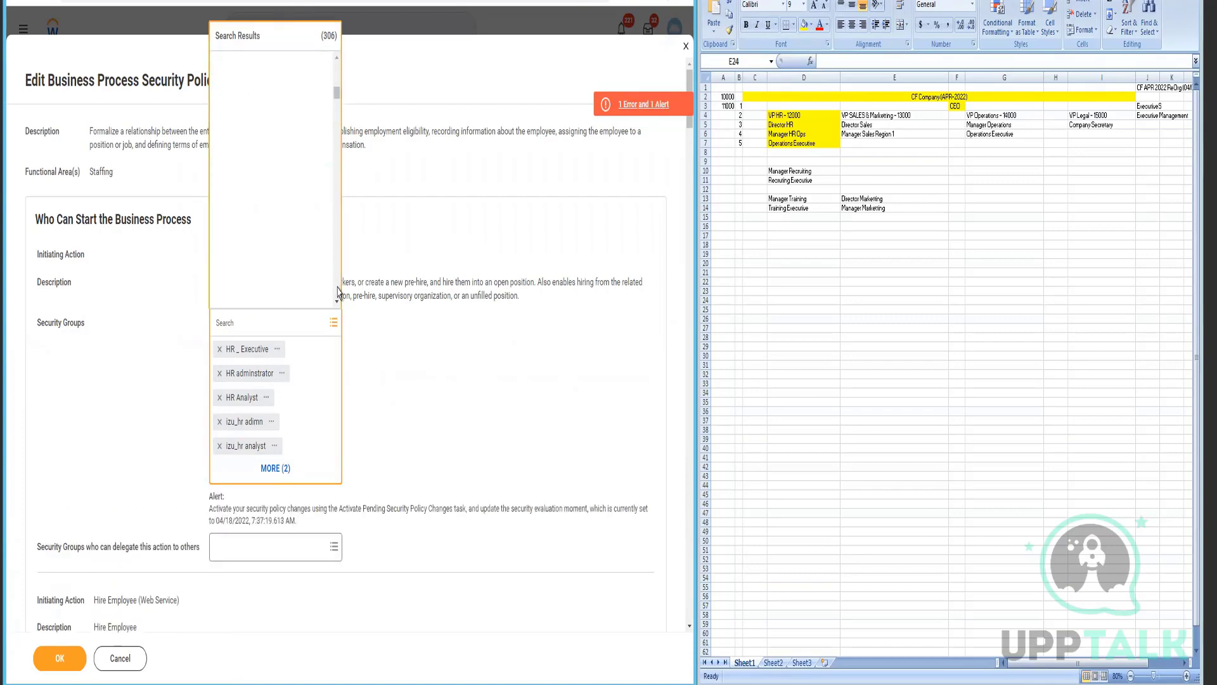
scroll(403, 412, down, 3)
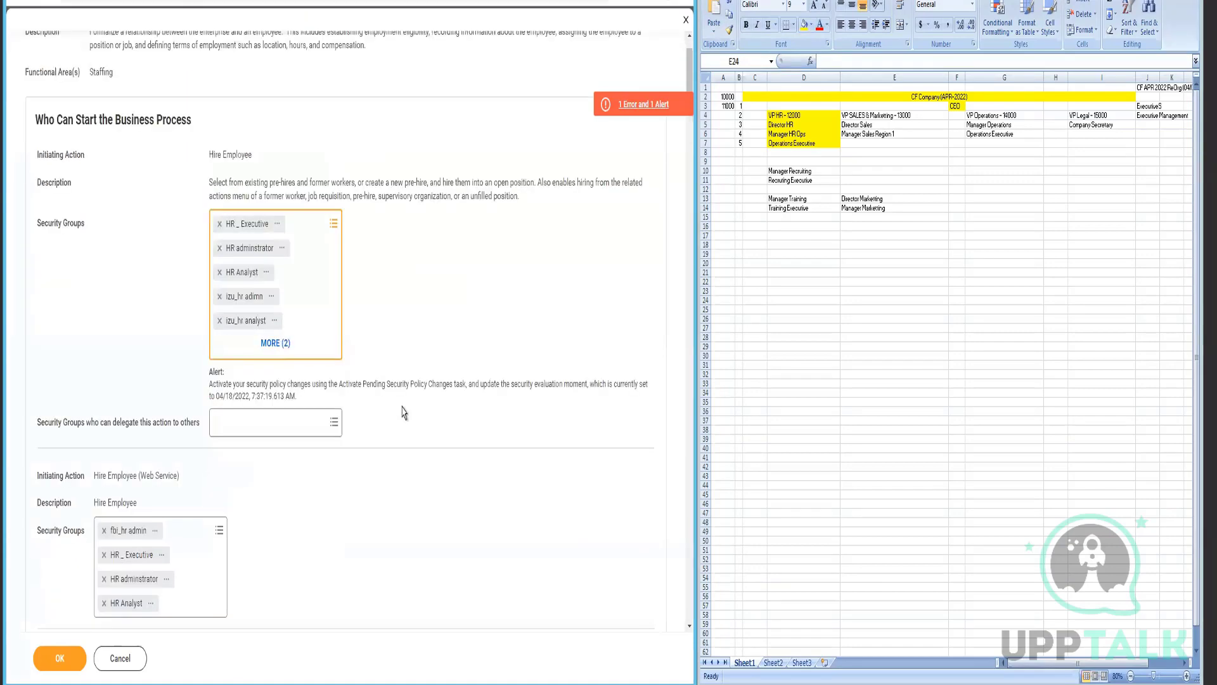
scroll(248, 472, down, 3)
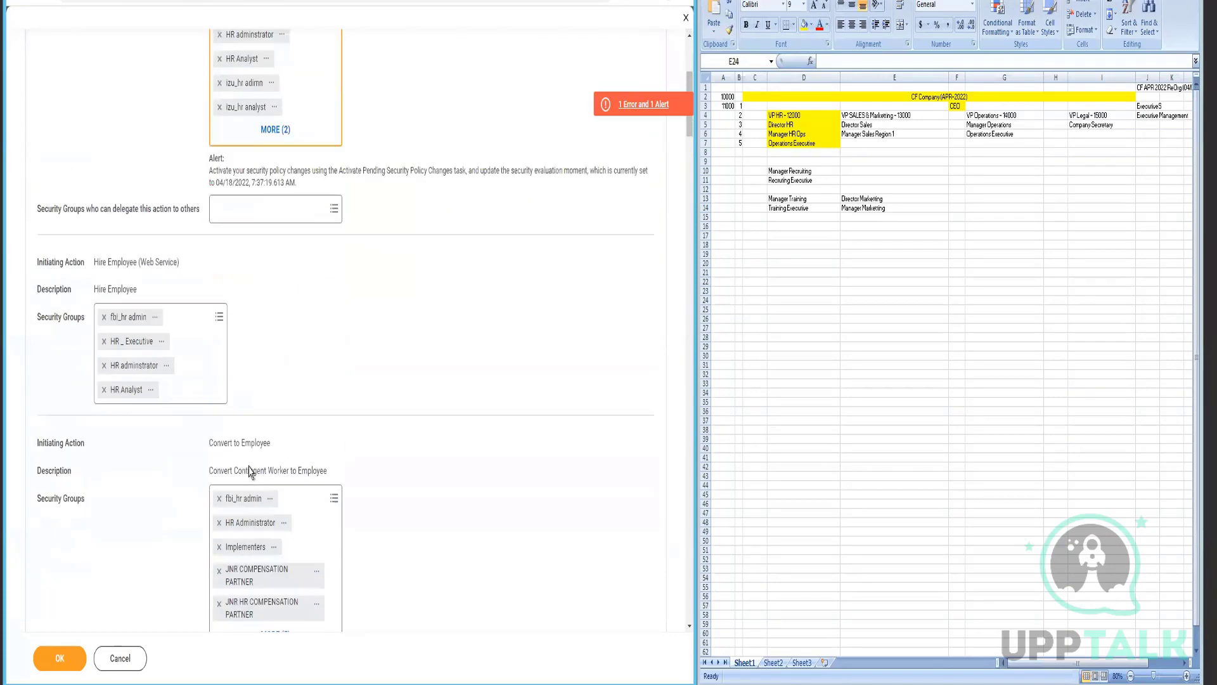
scroll(249, 470, down, 4)
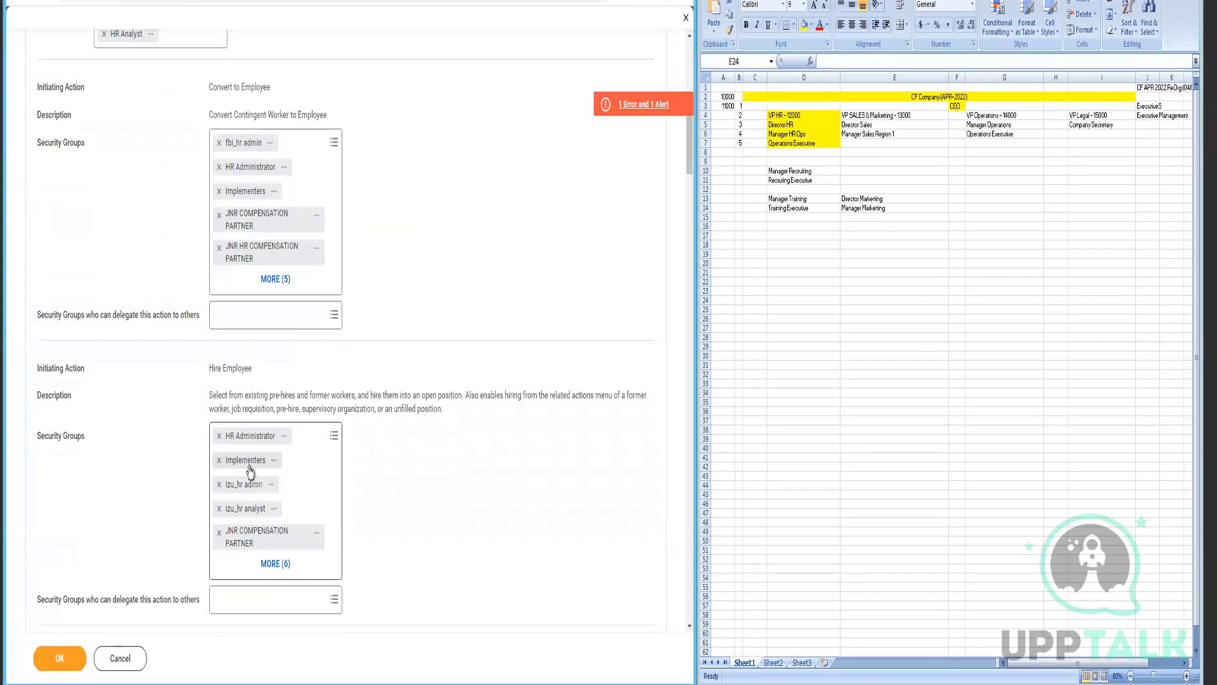
scroll(251, 469, down, 3)
scroll(250, 470, down, 4)
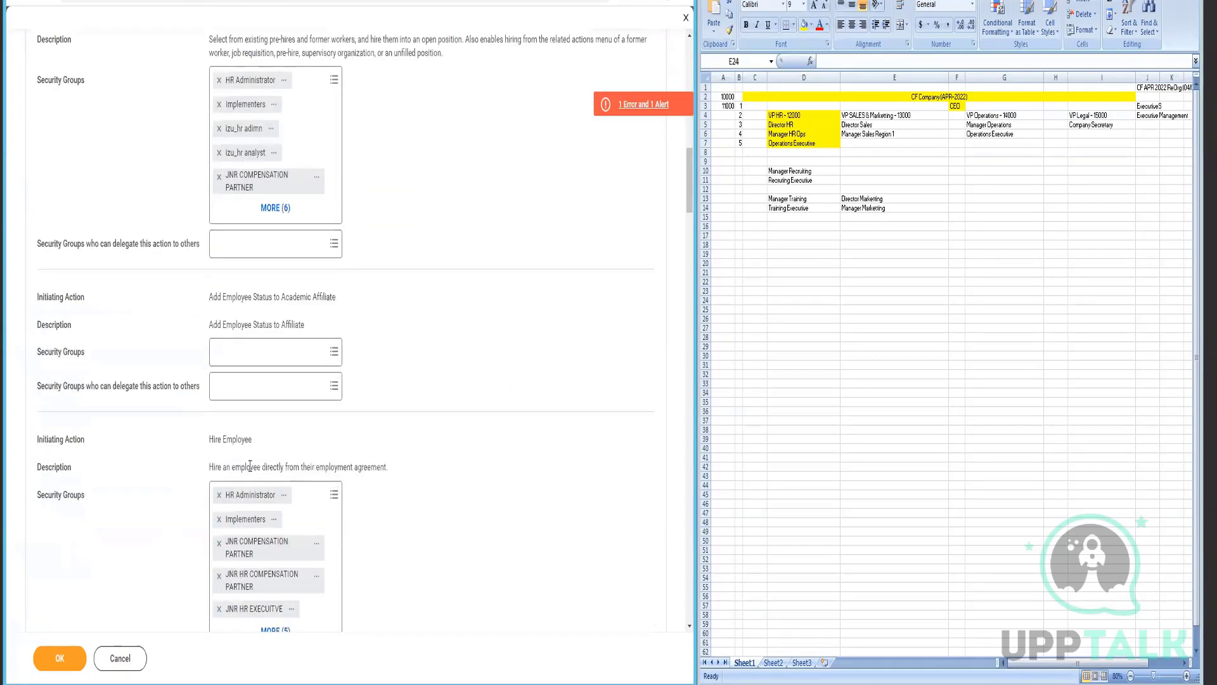
scroll(250, 470, down, 2)
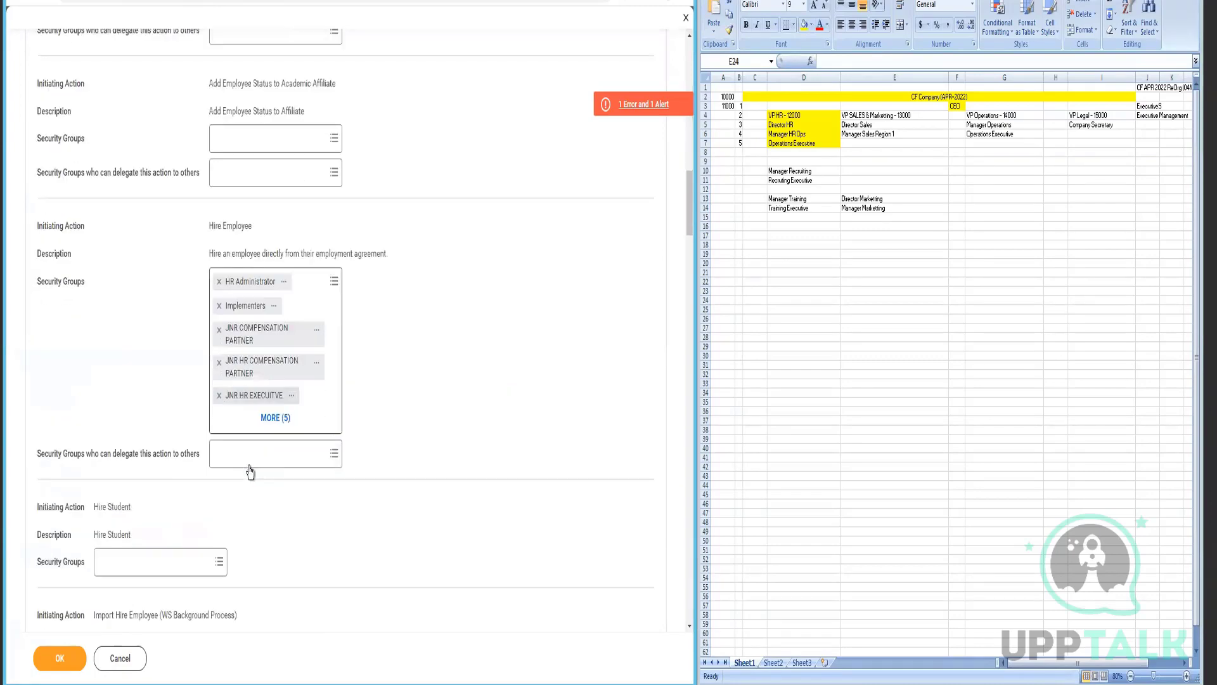
scroll(250, 470, down, 5)
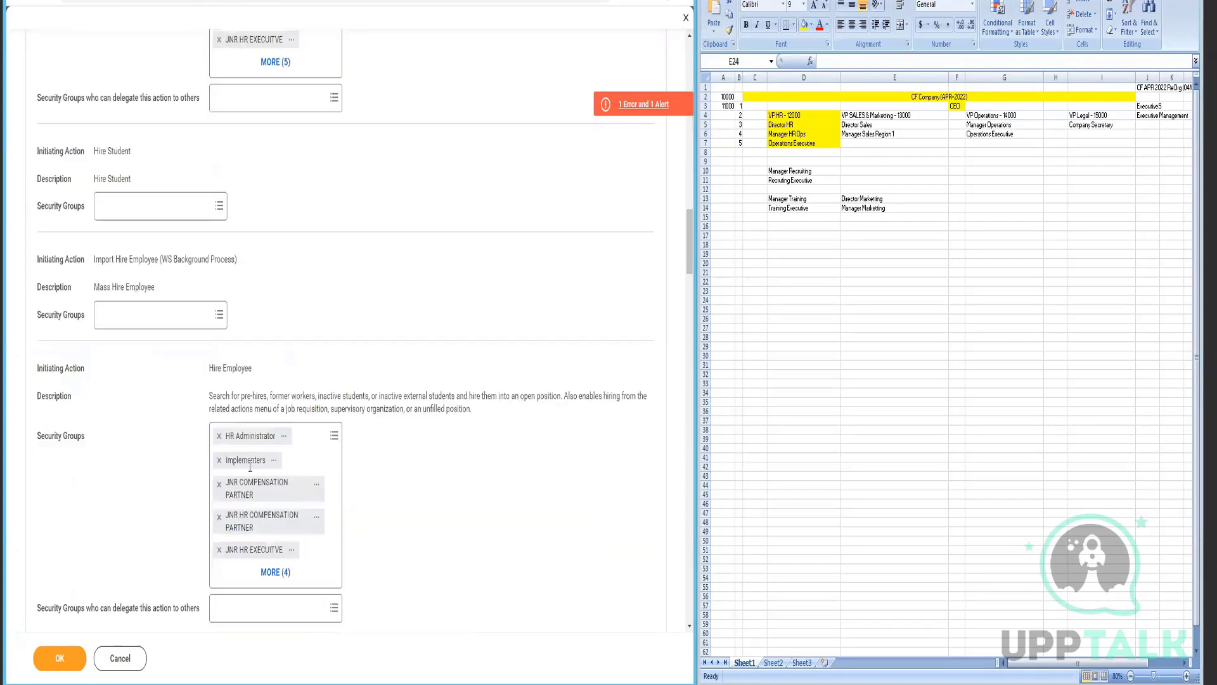
scroll(250, 471, down, 5)
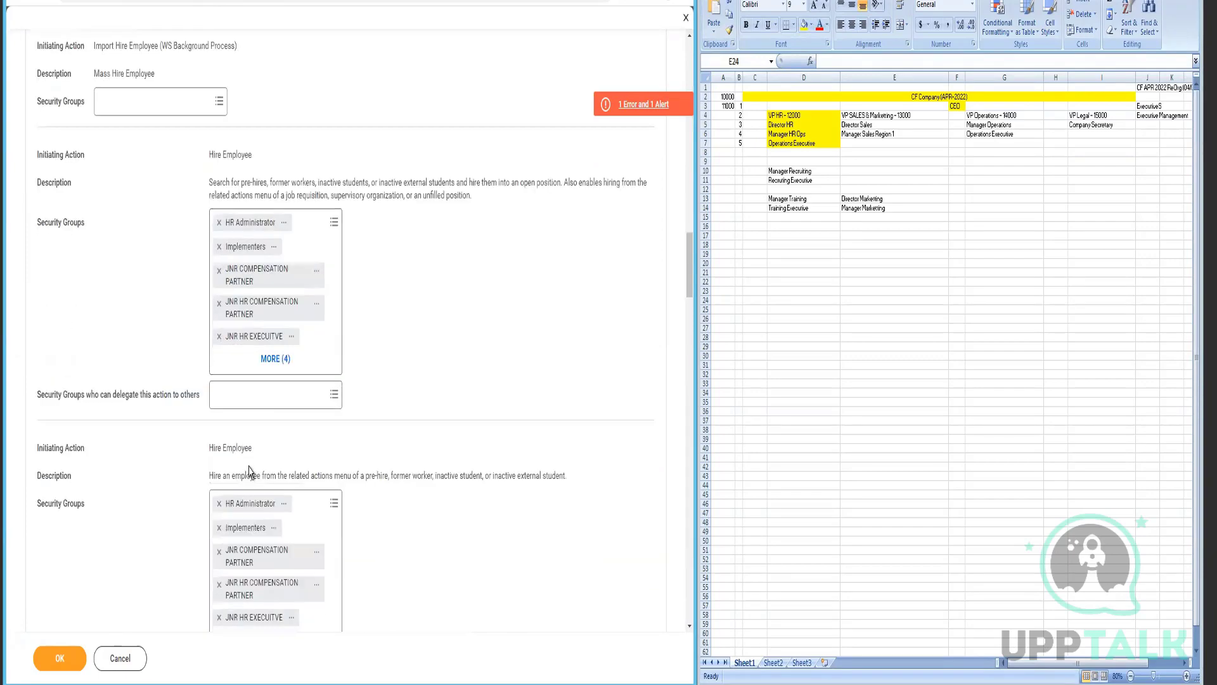
scroll(250, 470, down, 5)
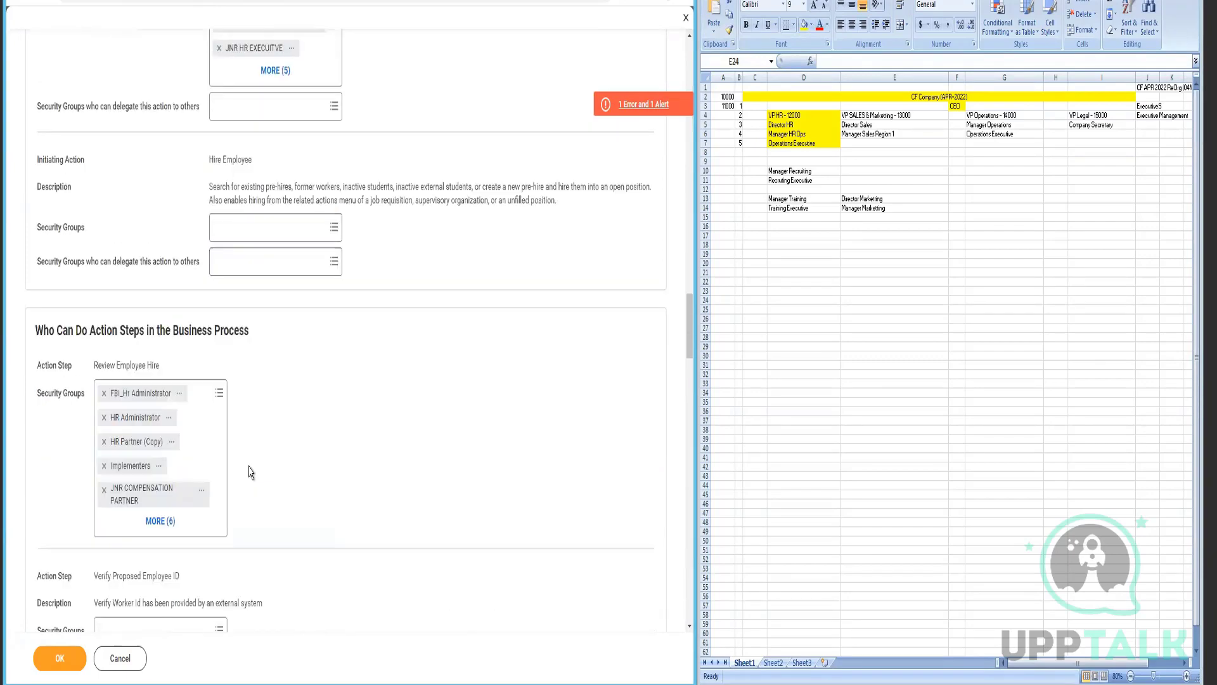
- Add HR Partner to the Review Employee Hire step's security groups
click(203, 452)
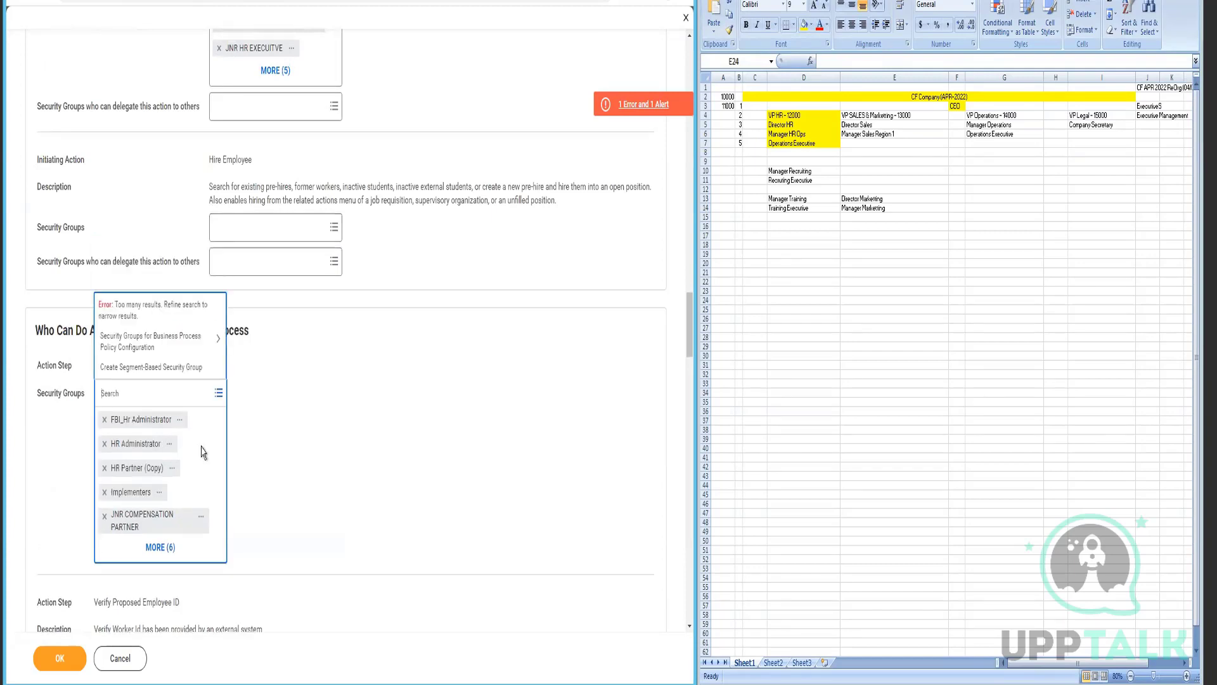
text(HR PArtner)
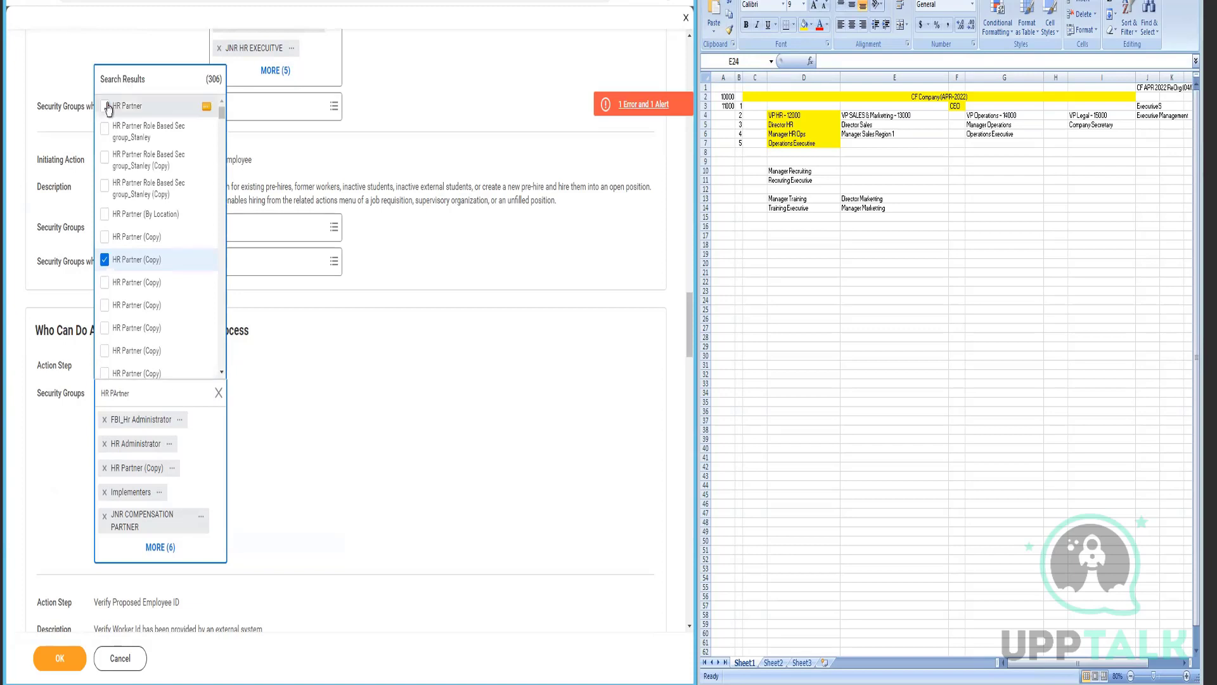
click(184, 109)
right_click(199, 110)
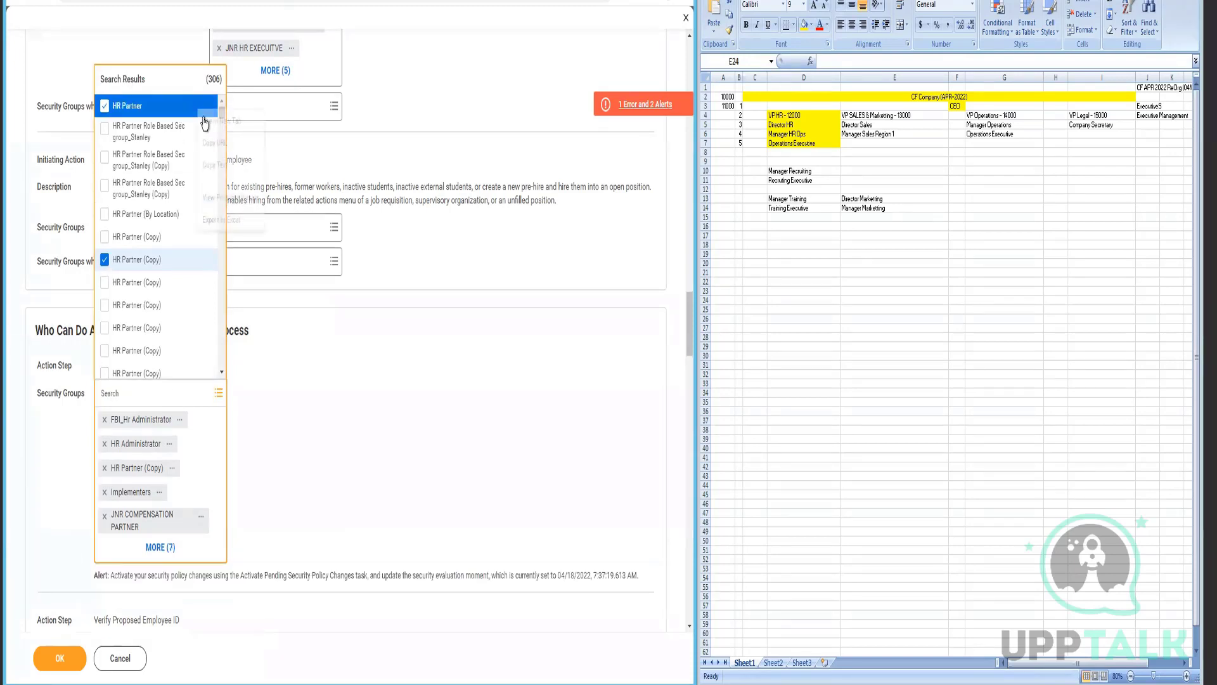
click(370, 478)
click(370, 478)
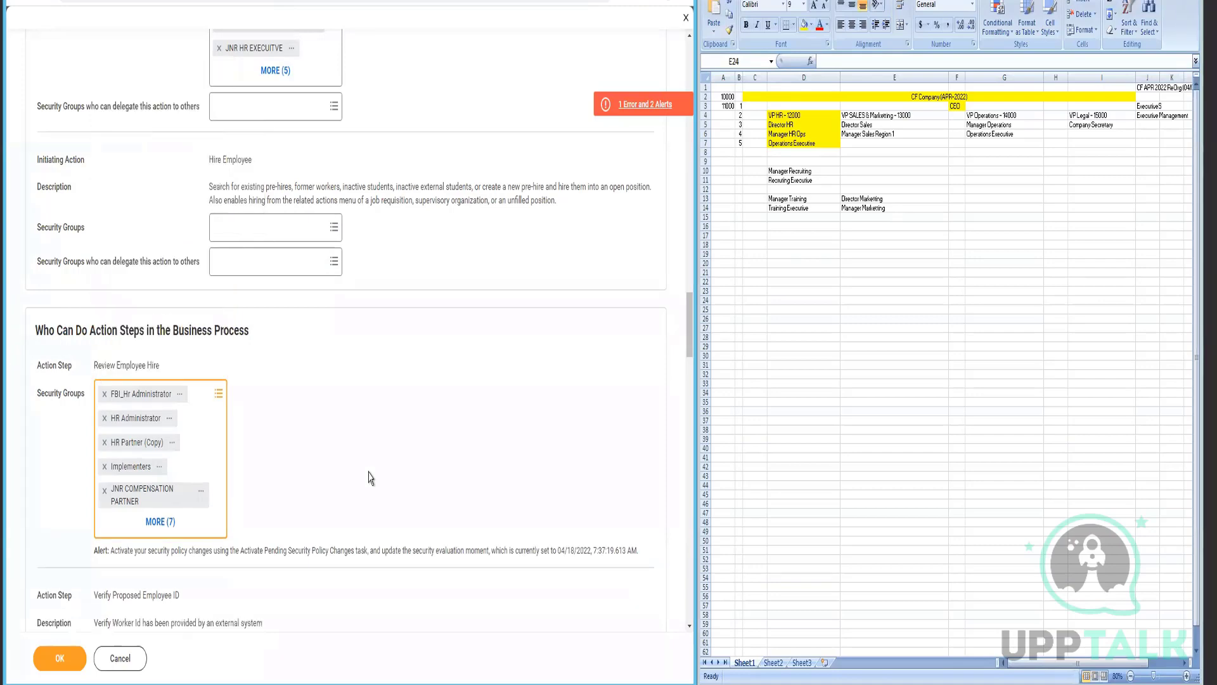
scroll(371, 477, down, 3)
scroll(371, 478, down, 4)
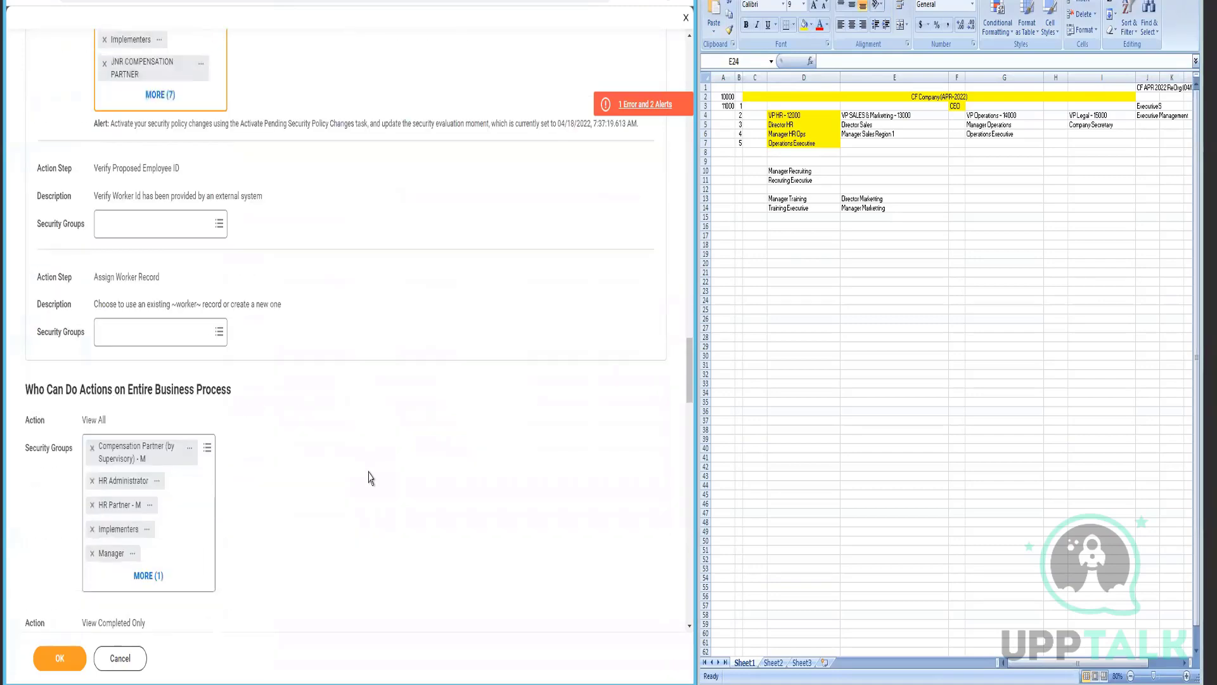
- Add HR Partner to the groups allowed to View All of the process
click(199, 492)
key(ctrl+v)
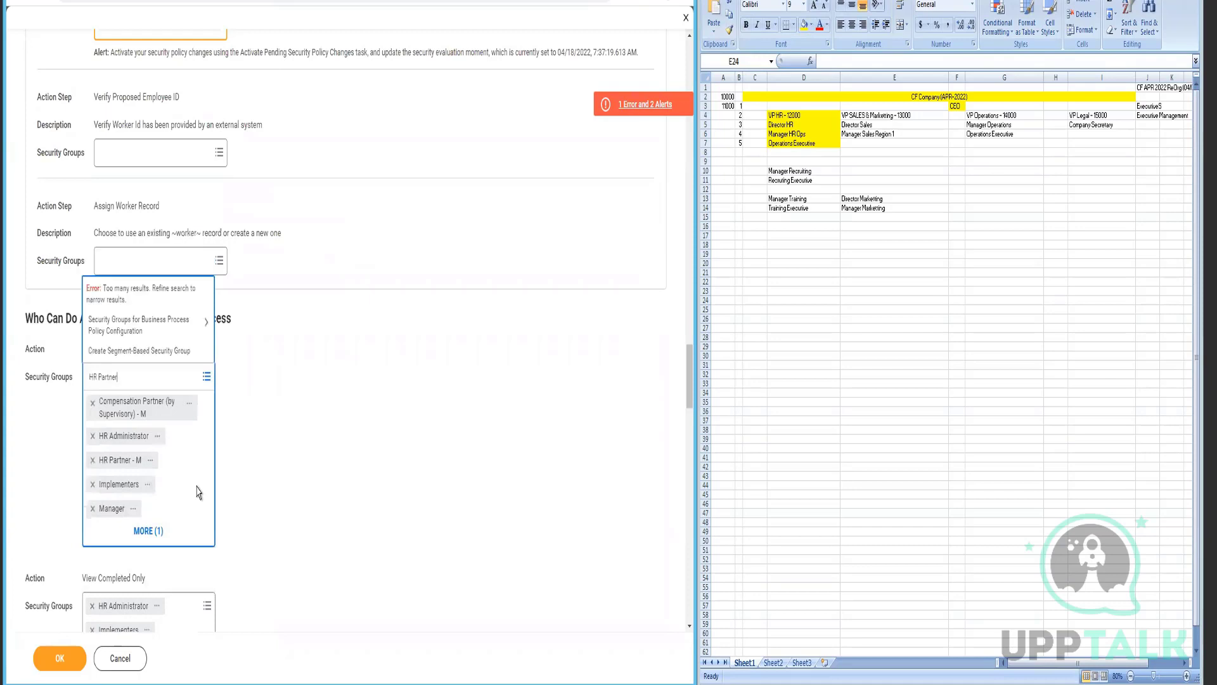
key(Return)
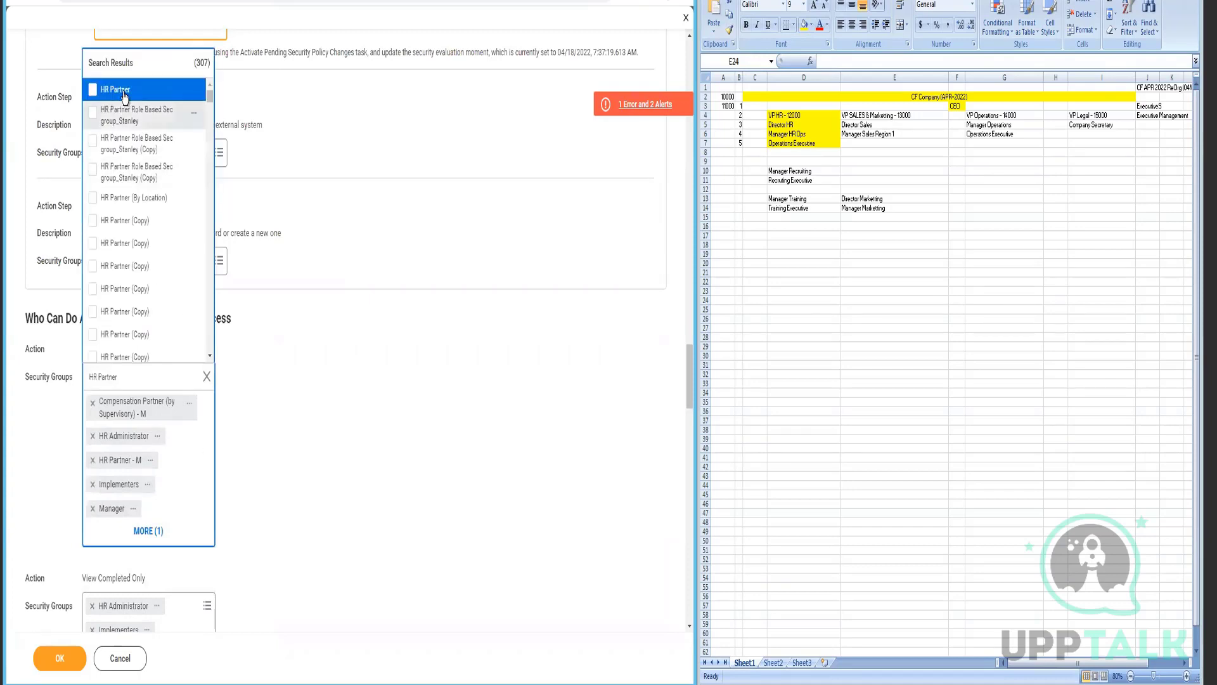
key(Return)
click(355, 405)
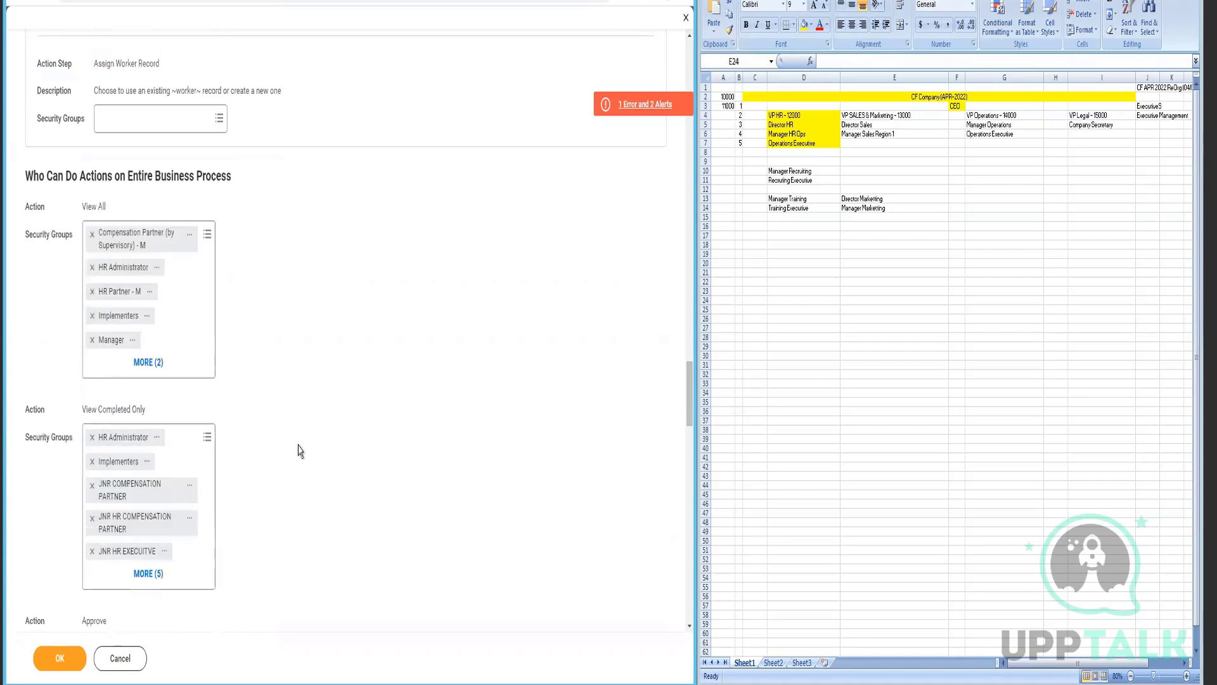
scroll(254, 499, down, 3)
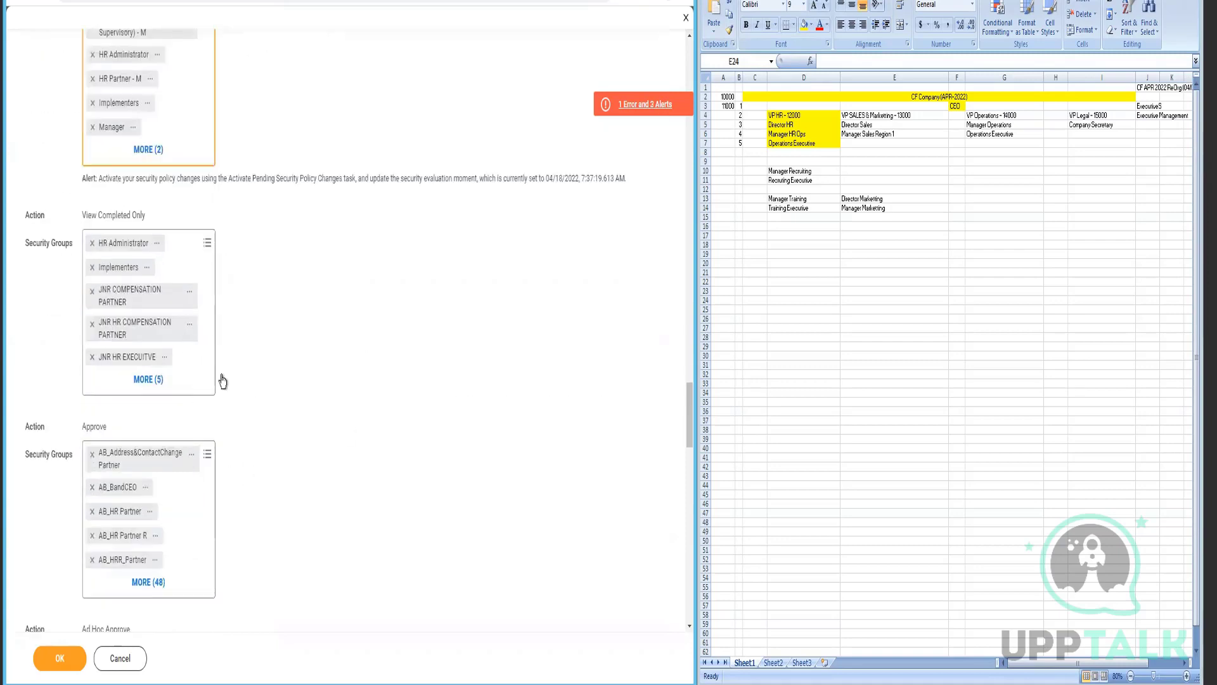
- Add HR Partner to the Approve action's security groups
click(206, 511)
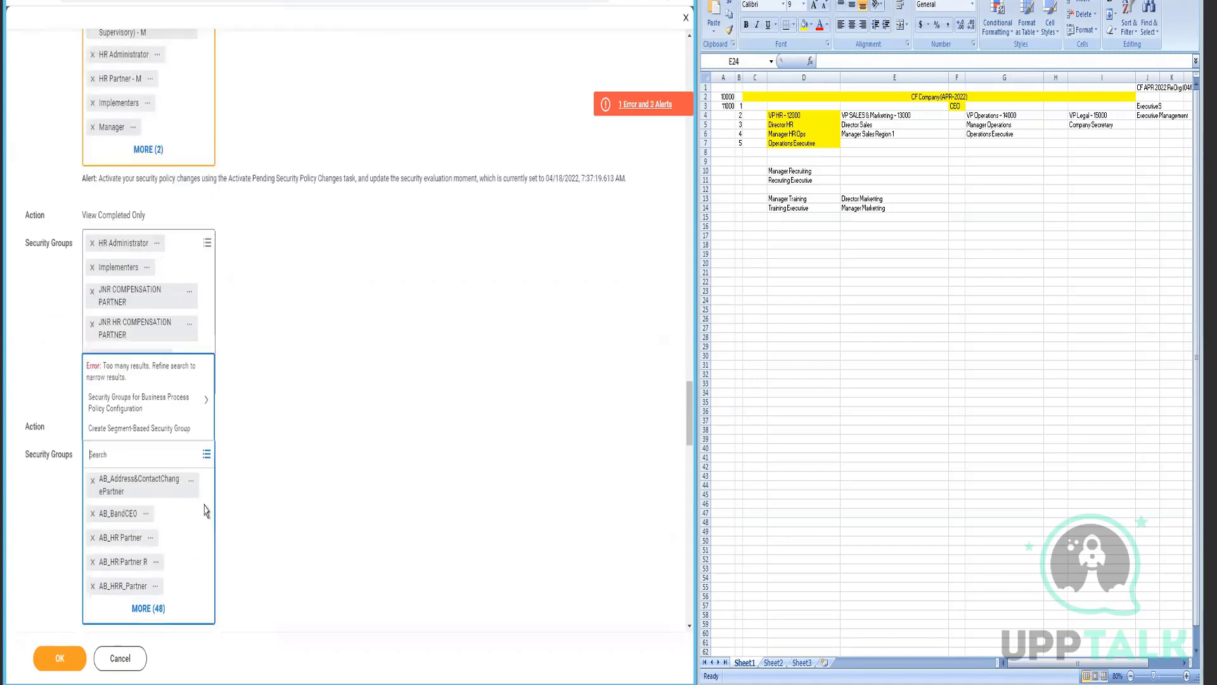
text(HR Partner)
key(Return)
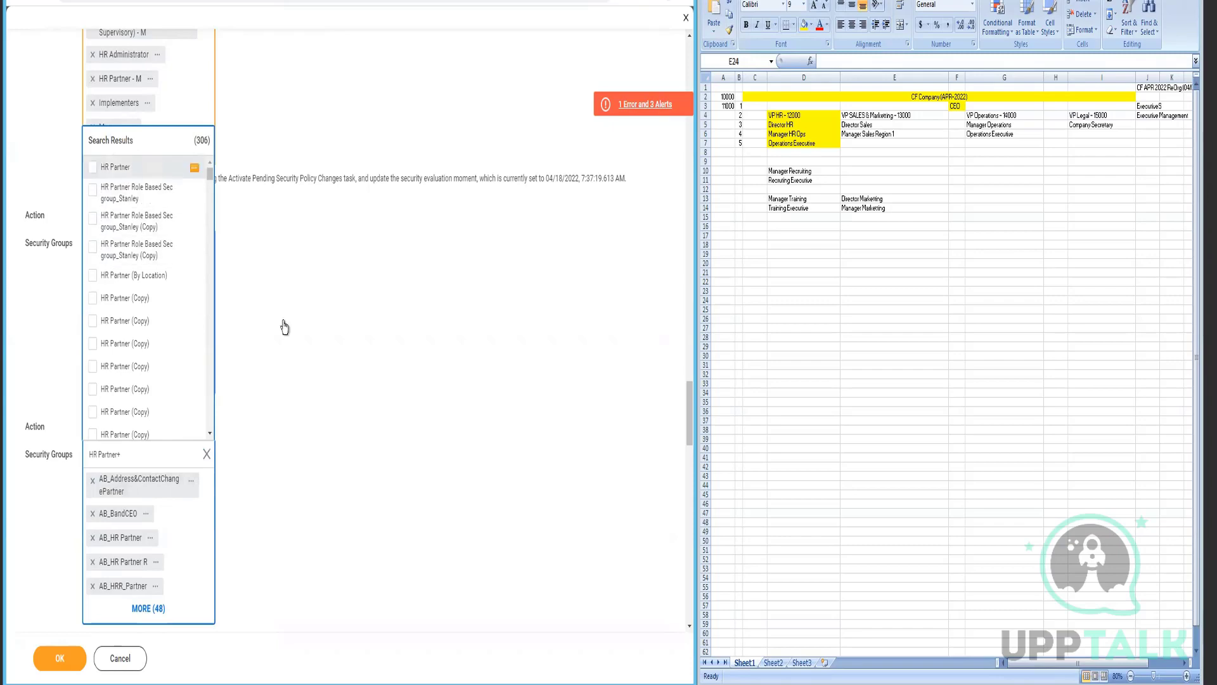
click(331, 398)
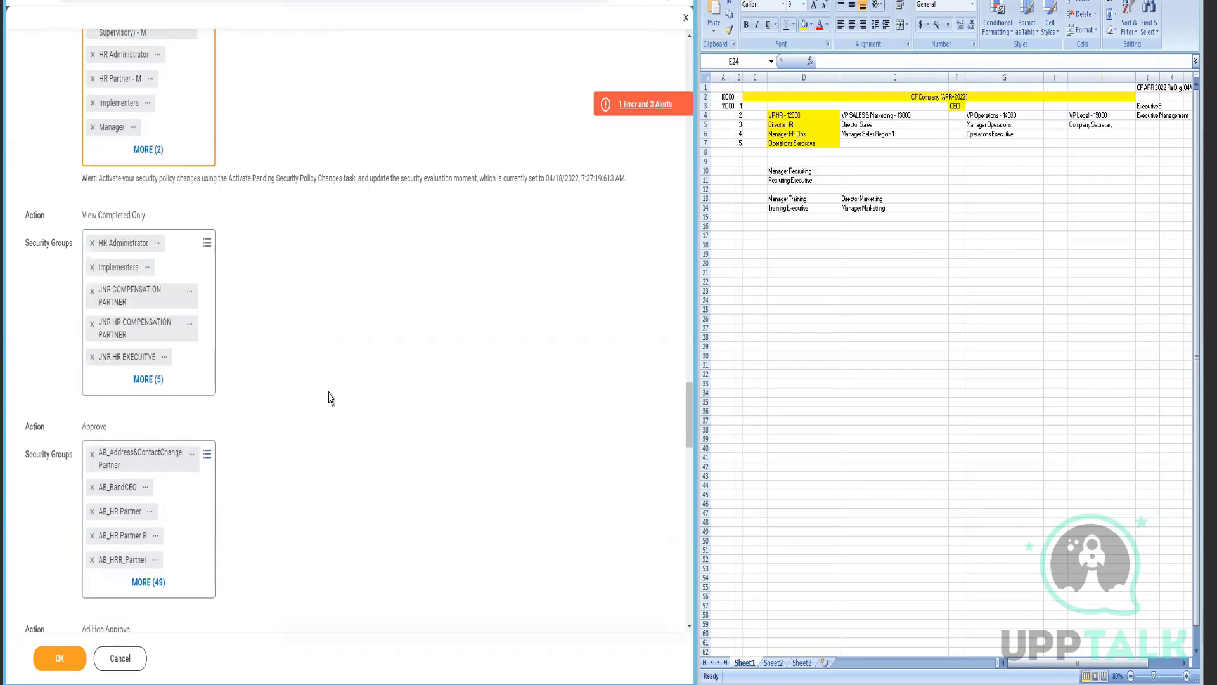
scroll(330, 398, down, 8)
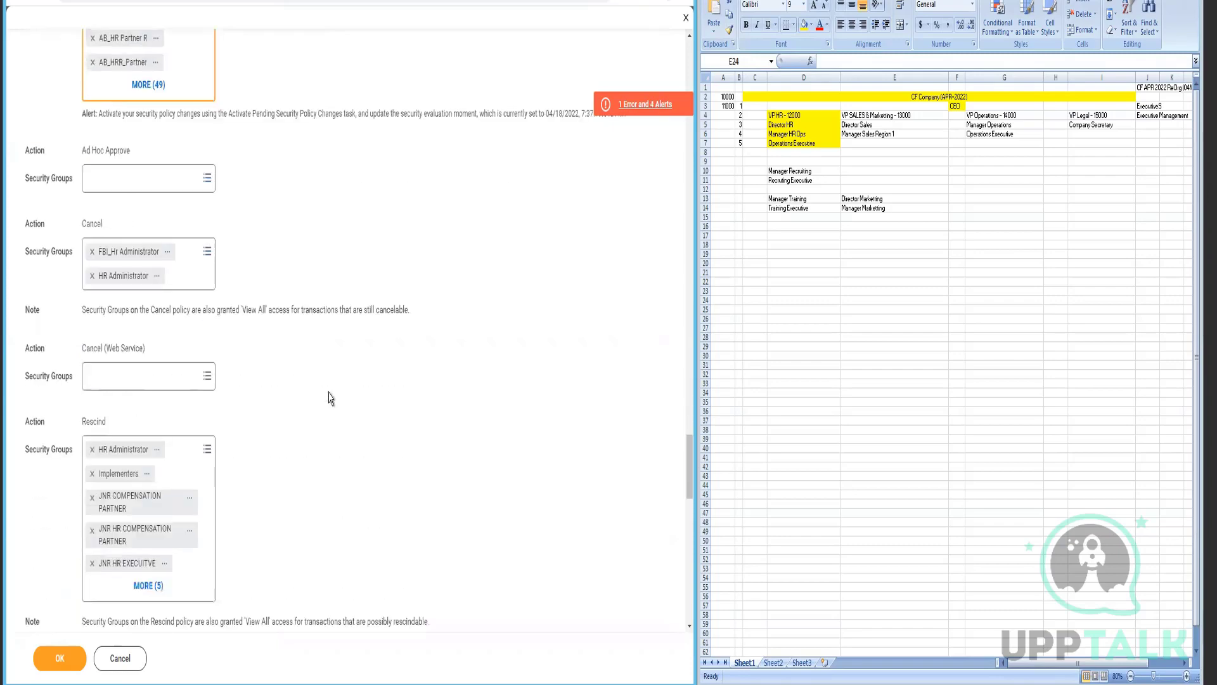
- Add HR Partner to the Rescind security groups and save the Hire security policy
click(197, 584)
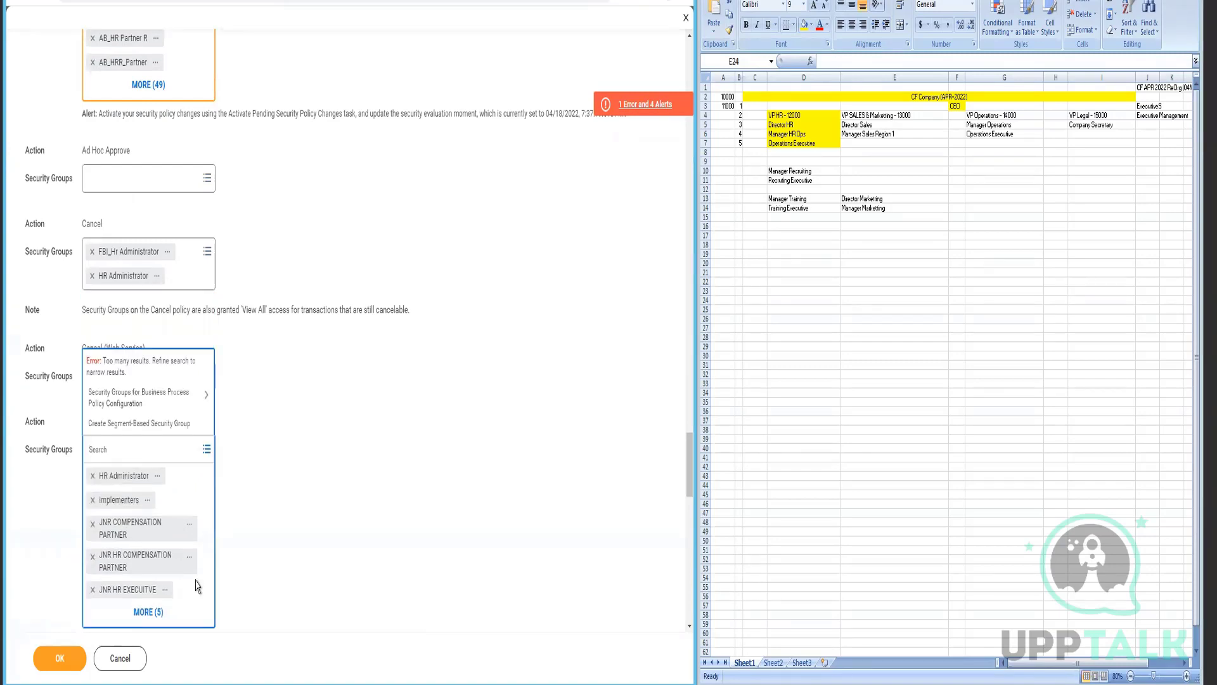
text(v)
key(BackSpace)
text(HR Partner)
key(Return)
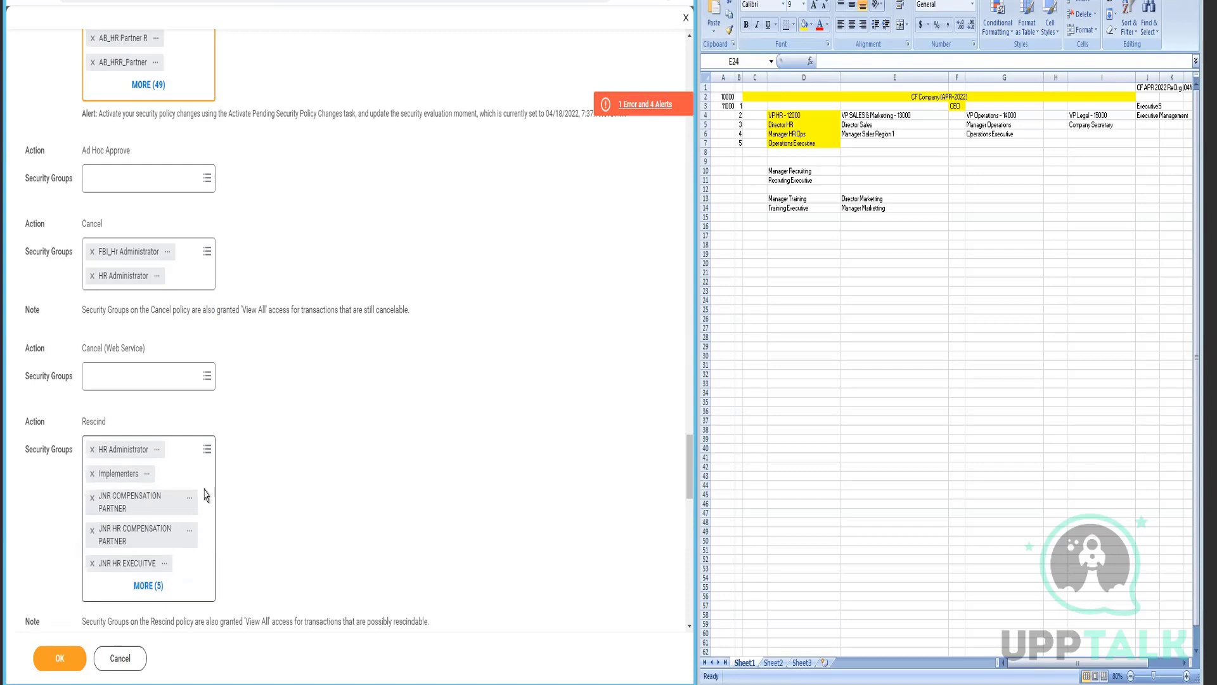
click(204, 493)
key(ctrl+v)
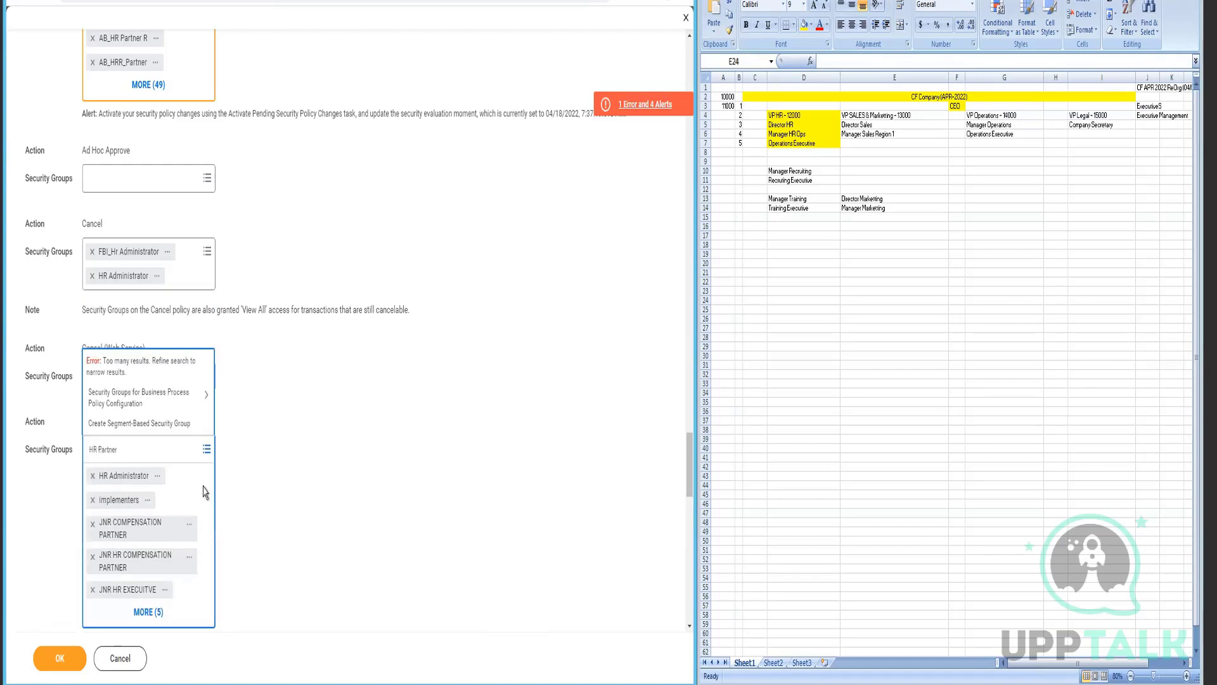
key(Return)
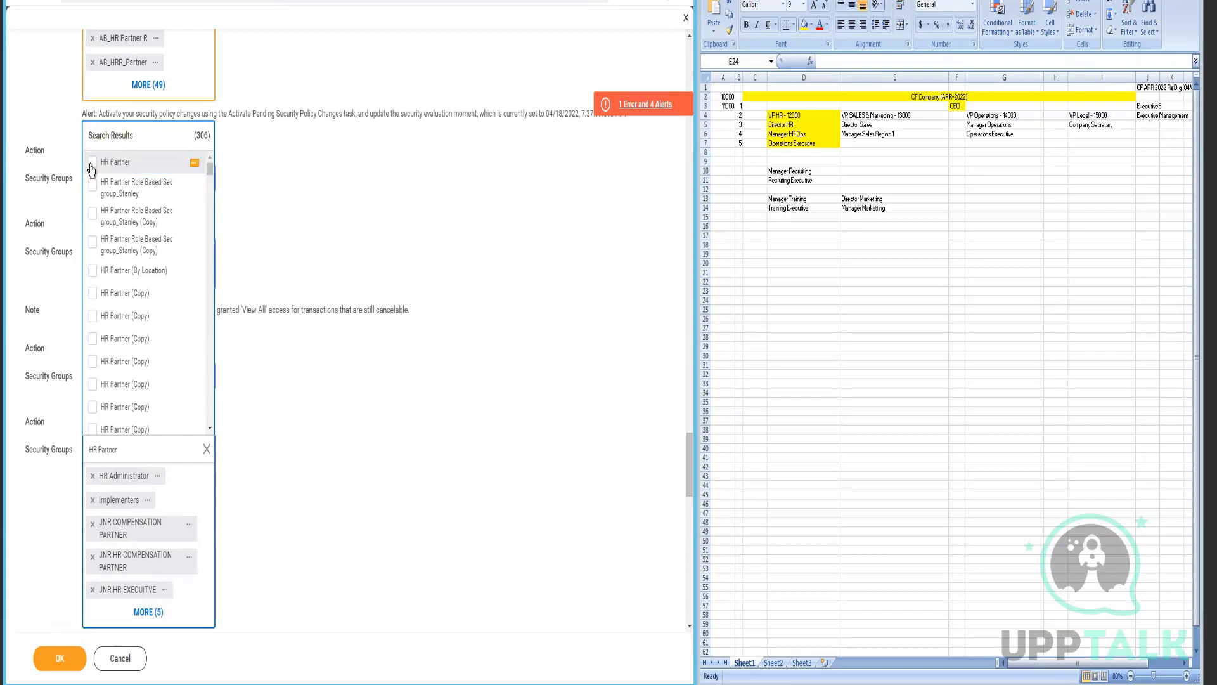
click(91, 169)
click(332, 528)
scroll(332, 529, down, 4)
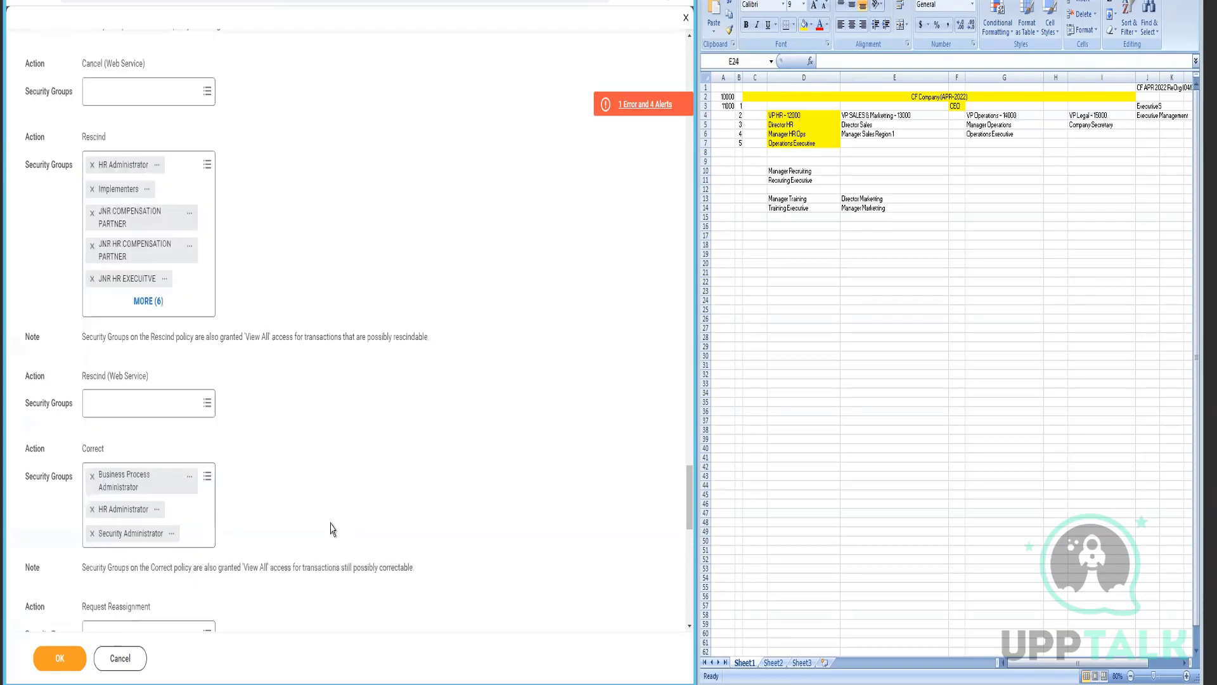
scroll(332, 528, down, 7)
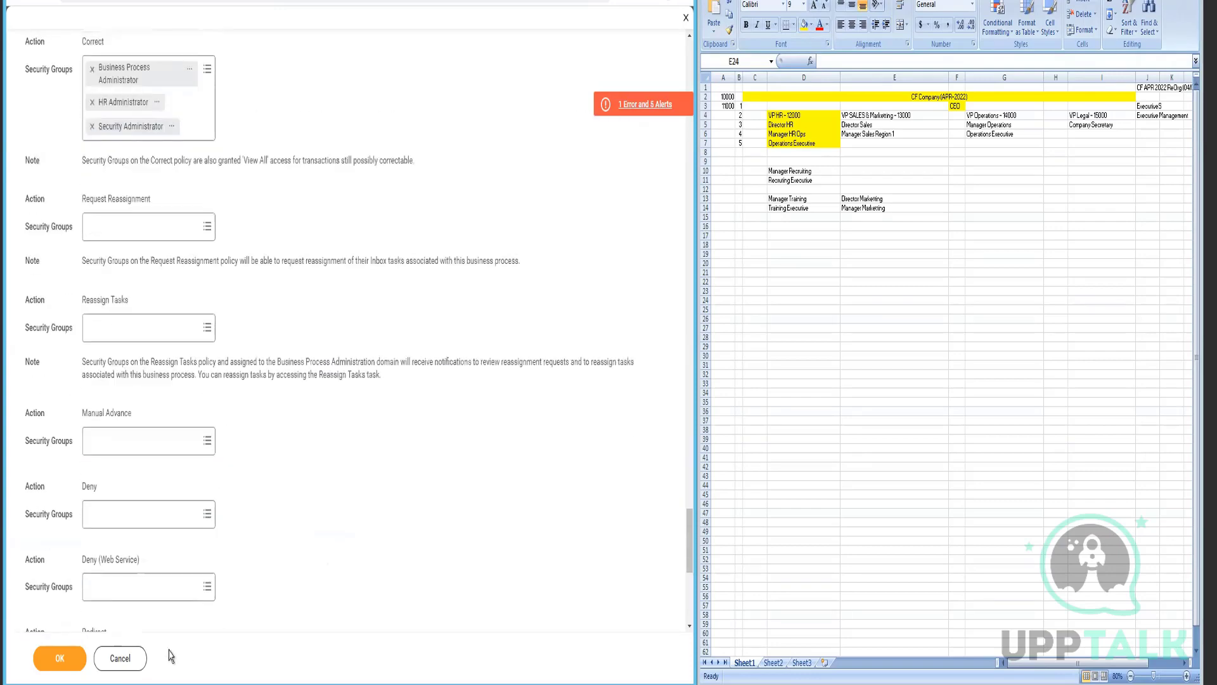
click(60, 658)
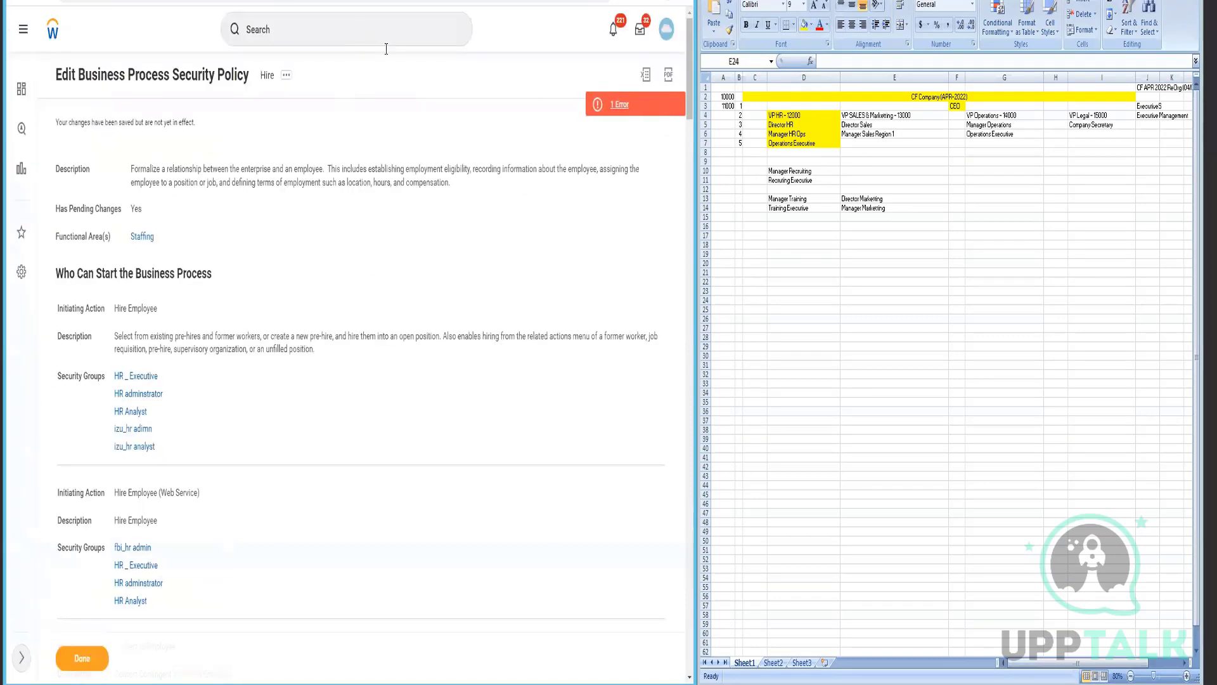
- Find Activate Pending Security Policy Changes via 'act pen sec pol changes' and begin its comment
click(311, 34)
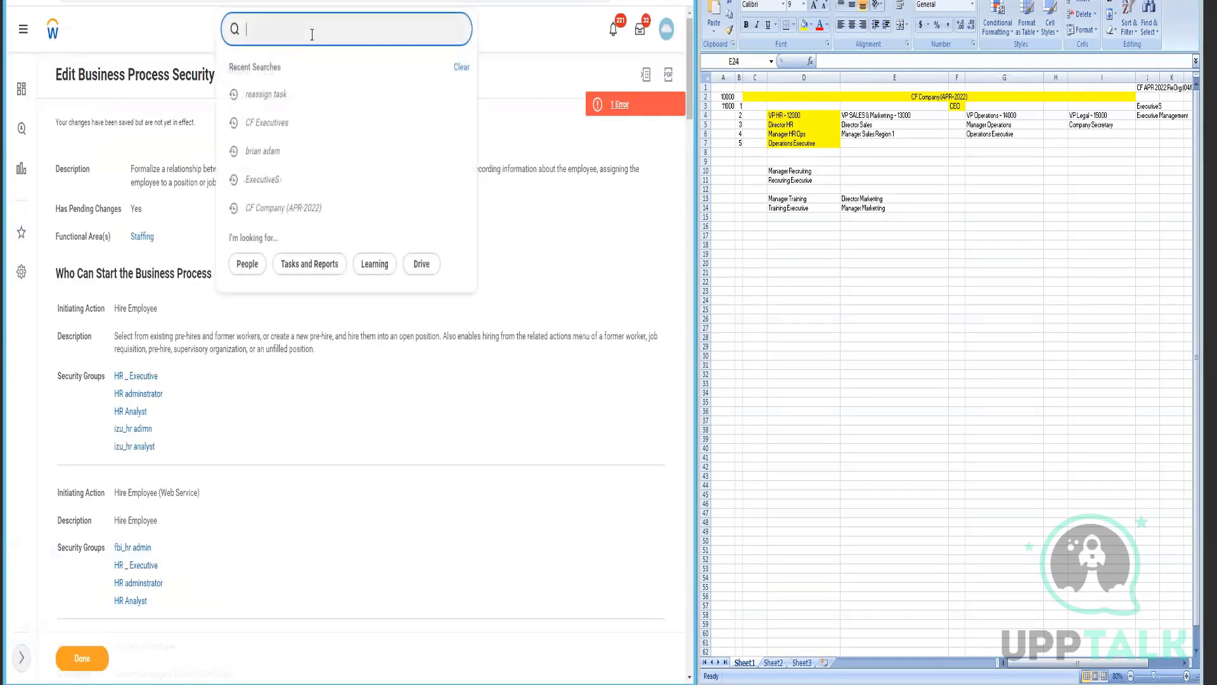
text(act pen sec pol changes)
key(Return)
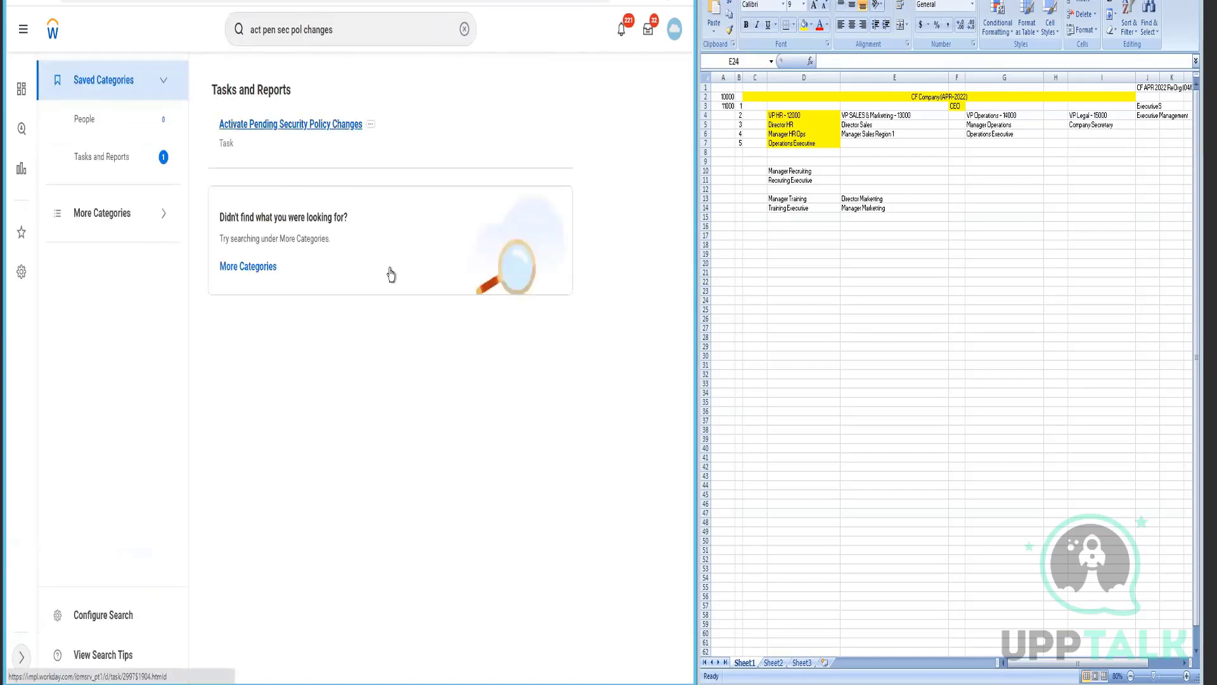
click(327, 268)
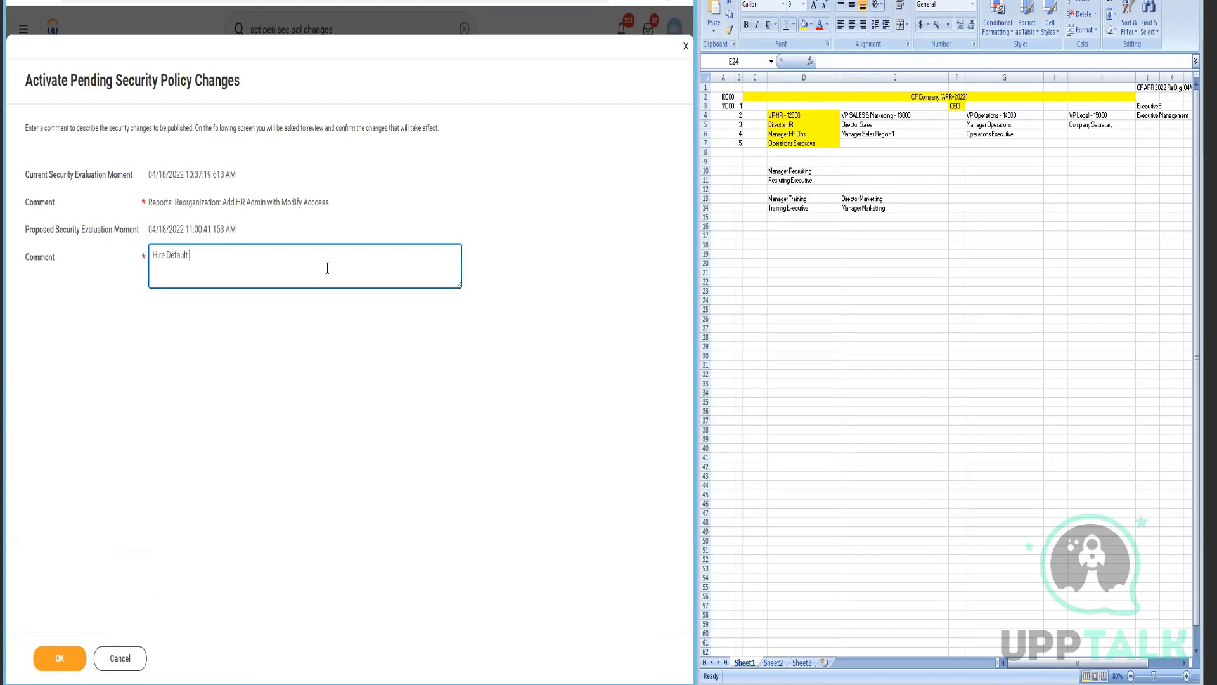
- Activate the pending changes with comment 'BP: n > Add' spell-corrected, then return to the Hire definition
text(BP: )
text(n > Add HR Partner)
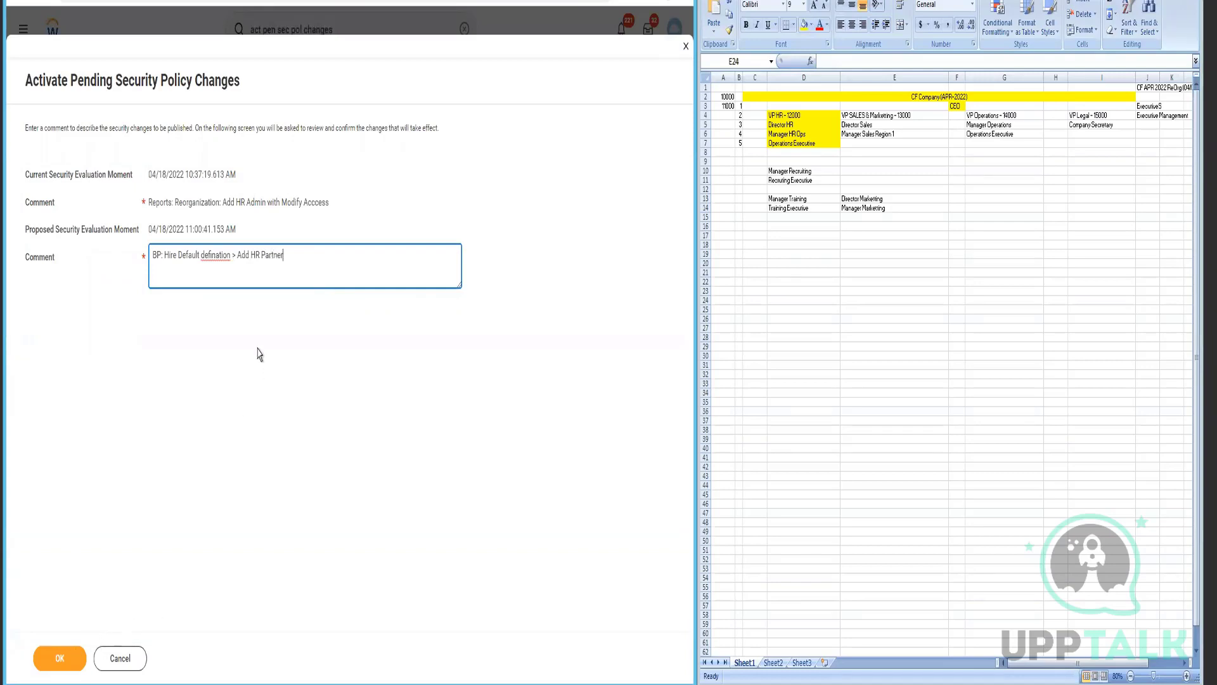
right_click(218, 255)
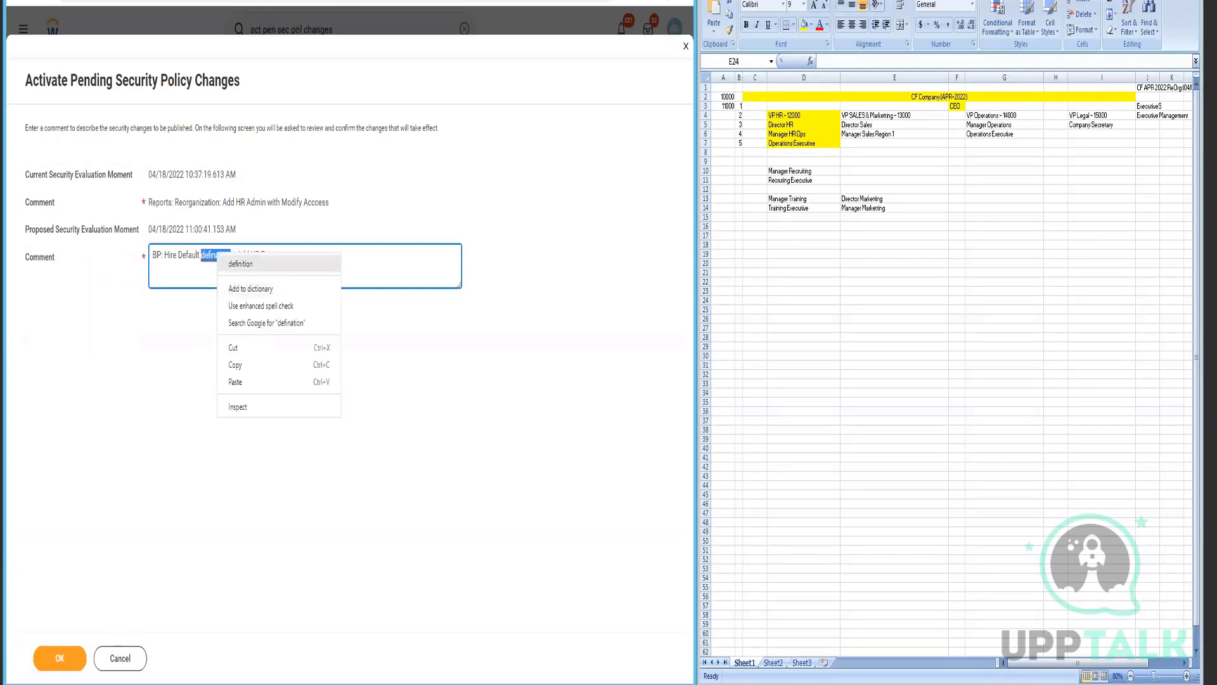
click(240, 264)
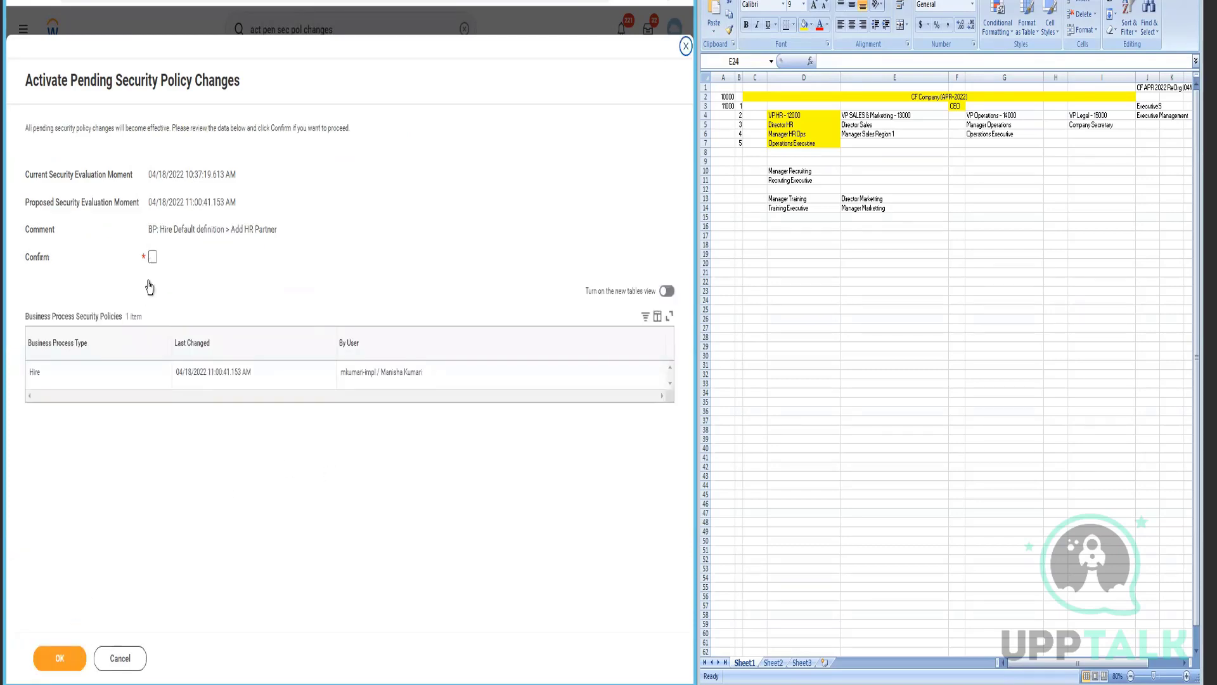
click(152, 256)
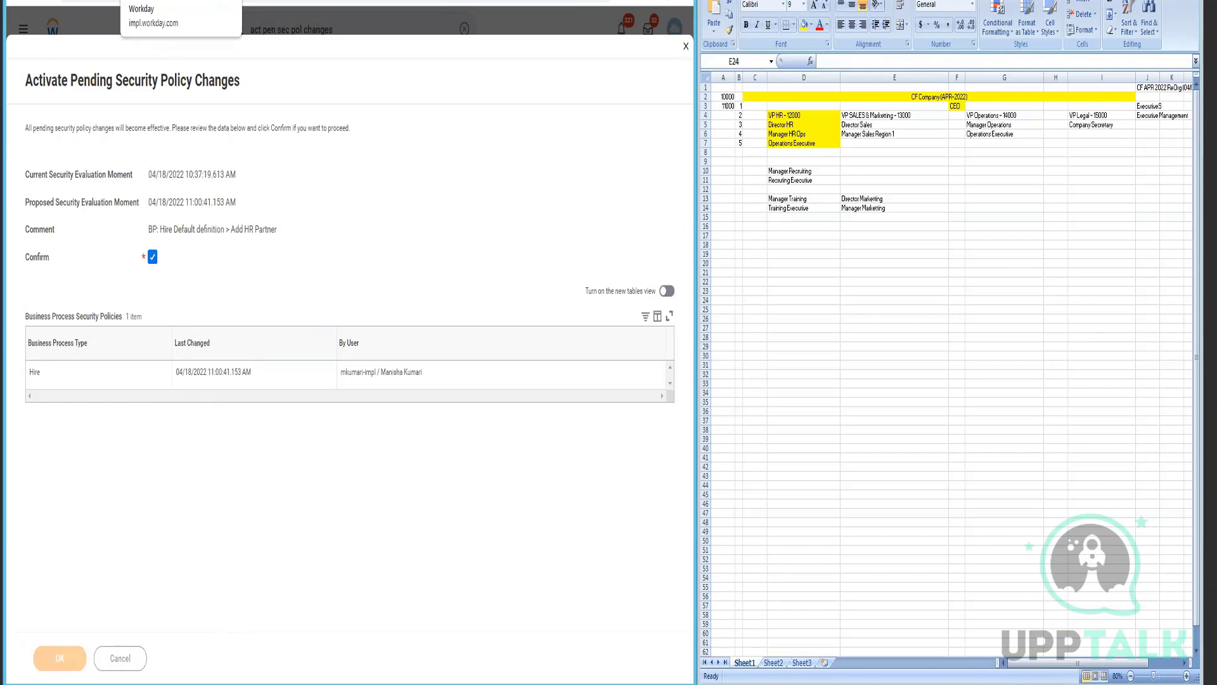
click(159, 1)
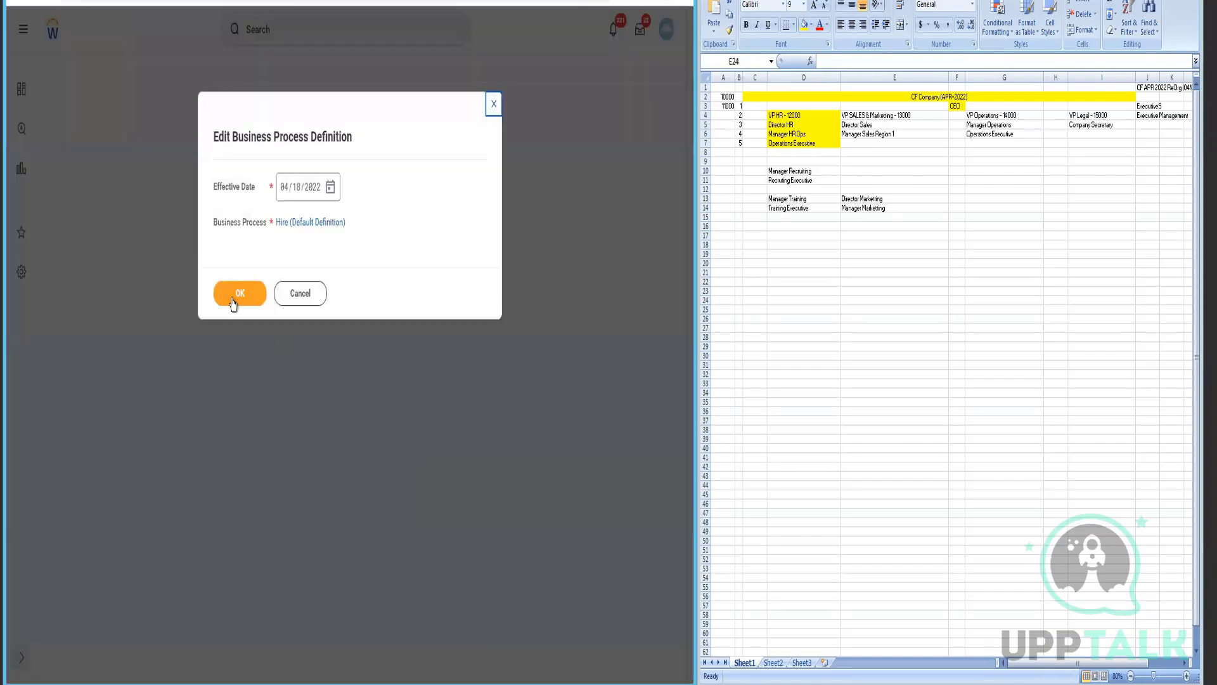
- Open Hire (Default Definition) for editing and show the compensation step's security group restrictions
click(234, 295)
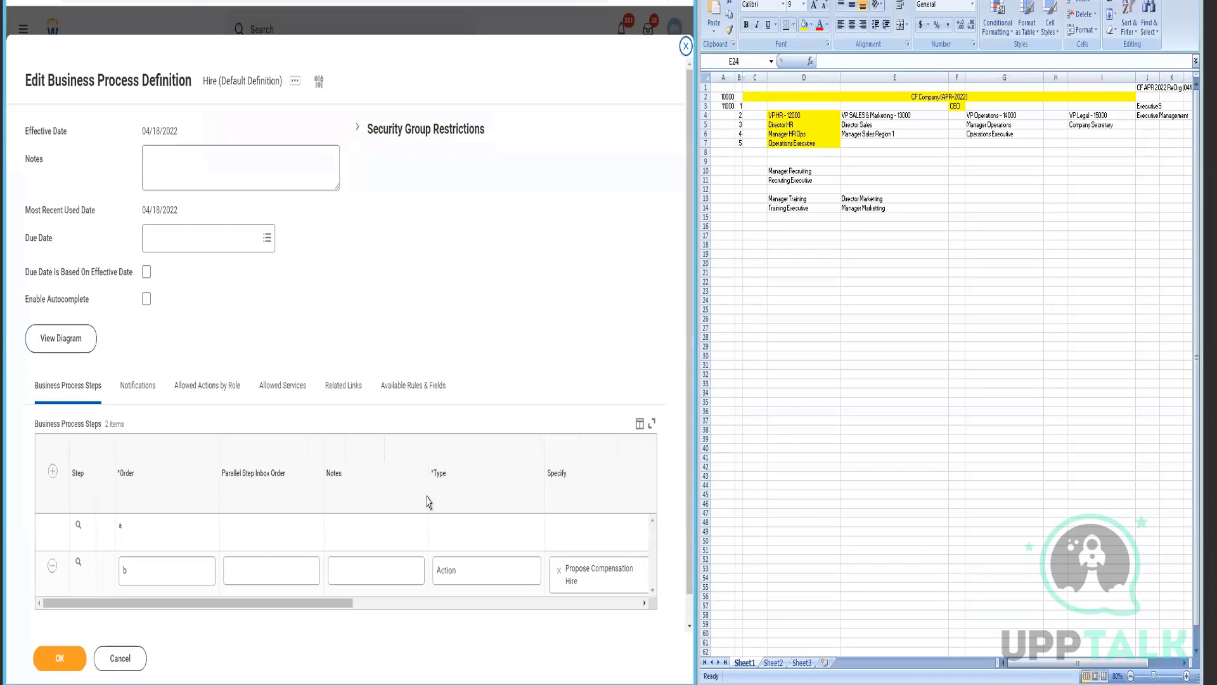
scroll(403, 401, down, 1)
drag(355, 582, 566, 580)
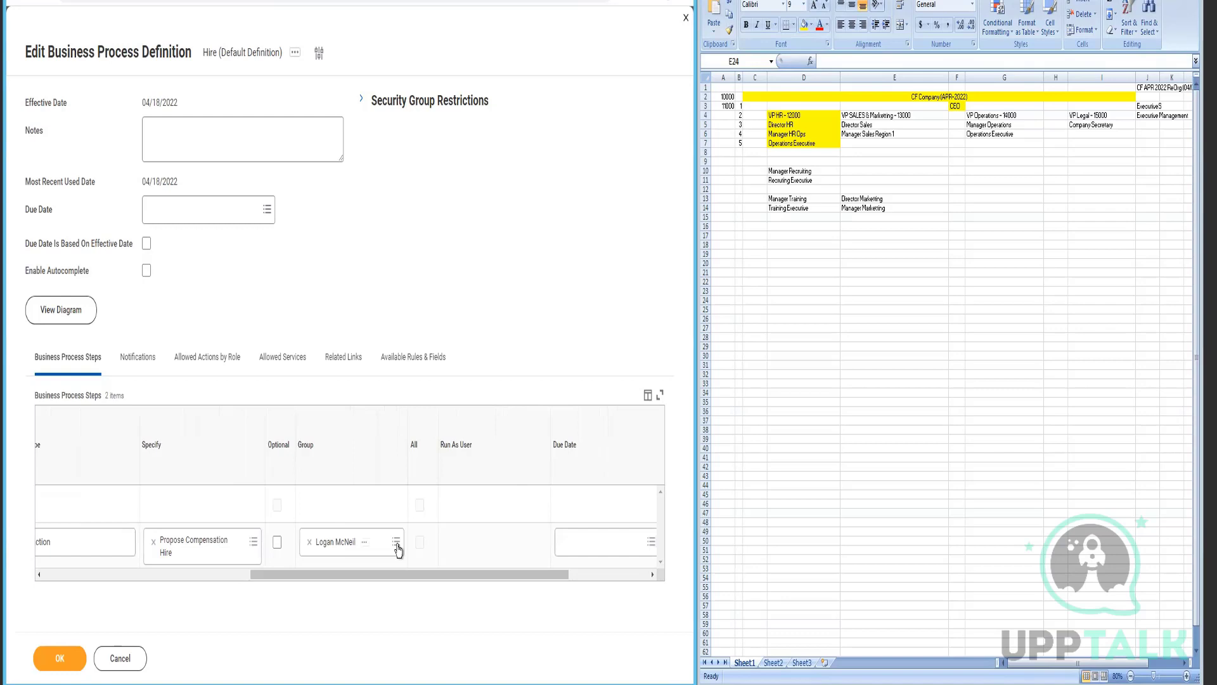
click(397, 549)
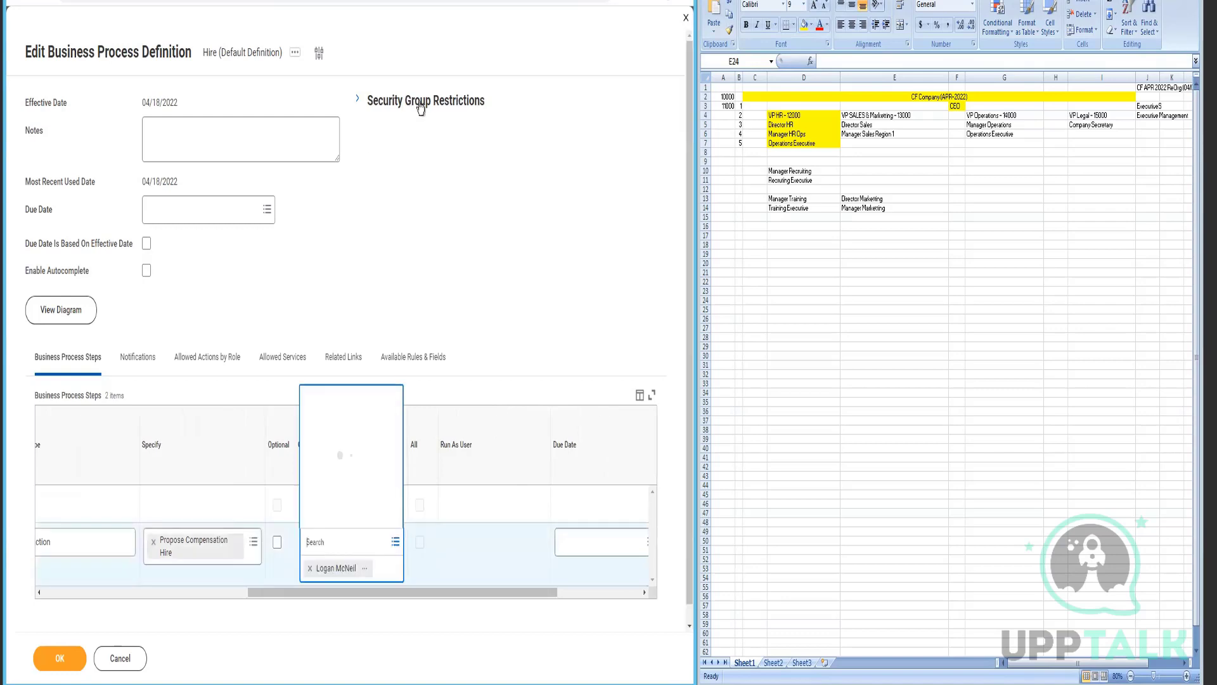
click(359, 102)
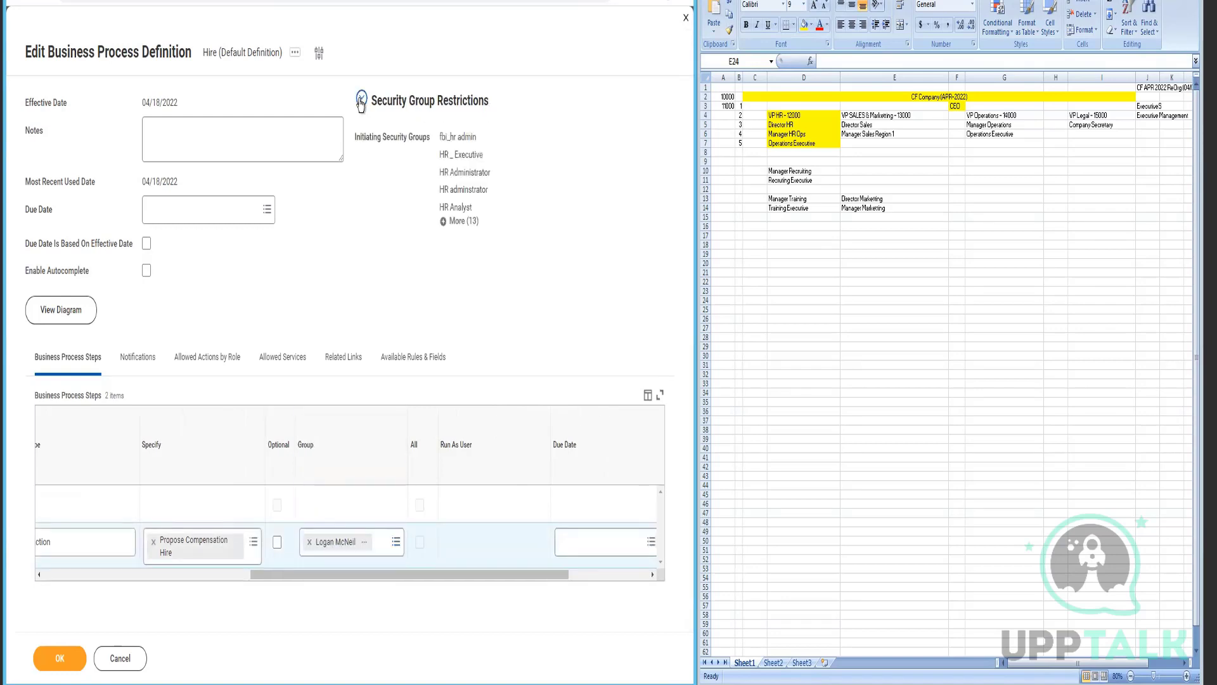
click(444, 222)
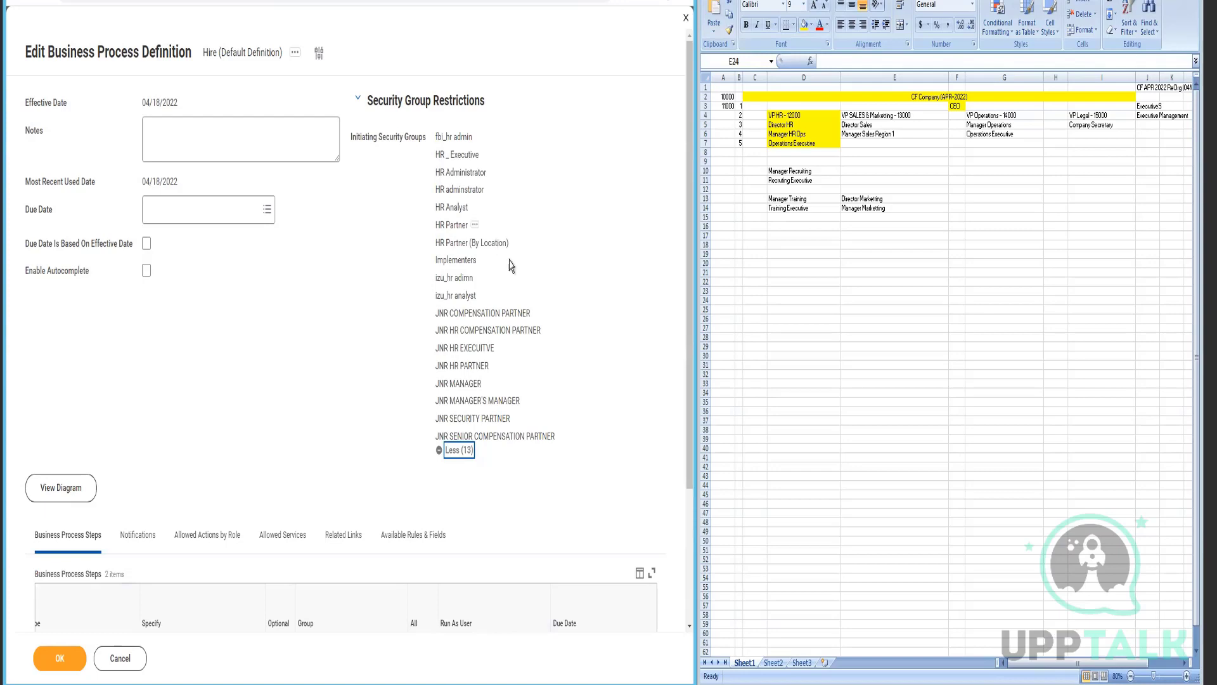
scroll(508, 263, down, 3)
- Add HR Partner (Copy), HR Partner - M, RM1_HR Partner and RM_HR Partner to Propose Compensation Hire
click(386, 545)
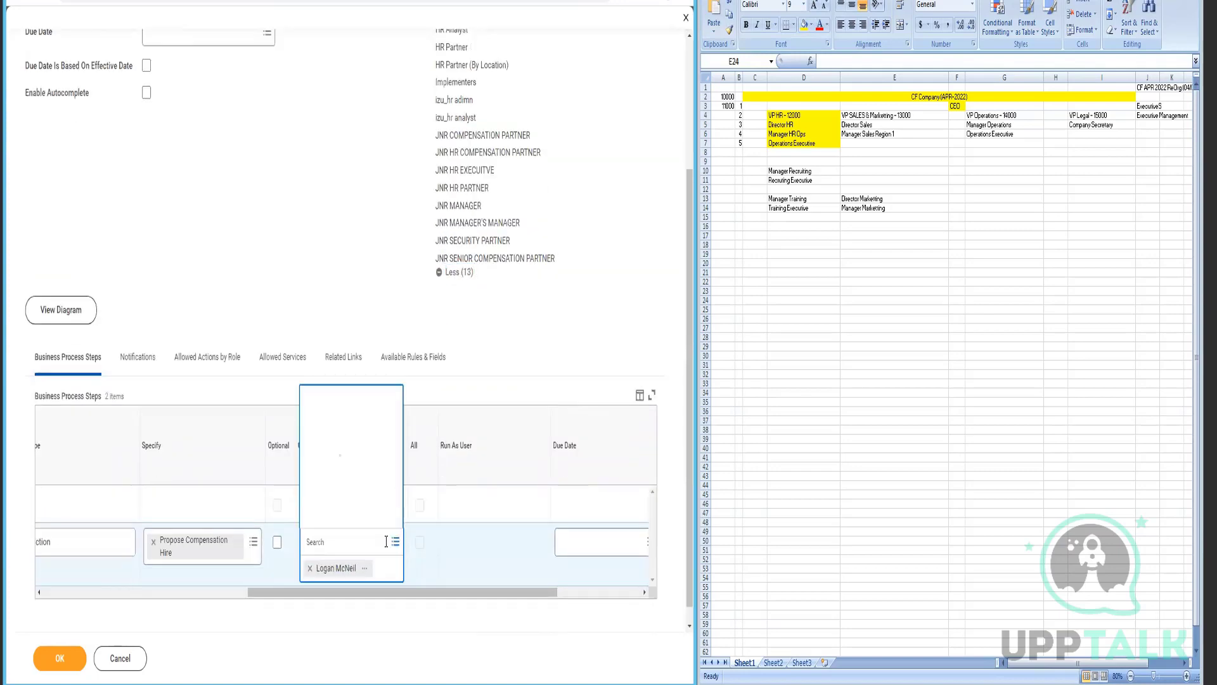
text(hr pa)
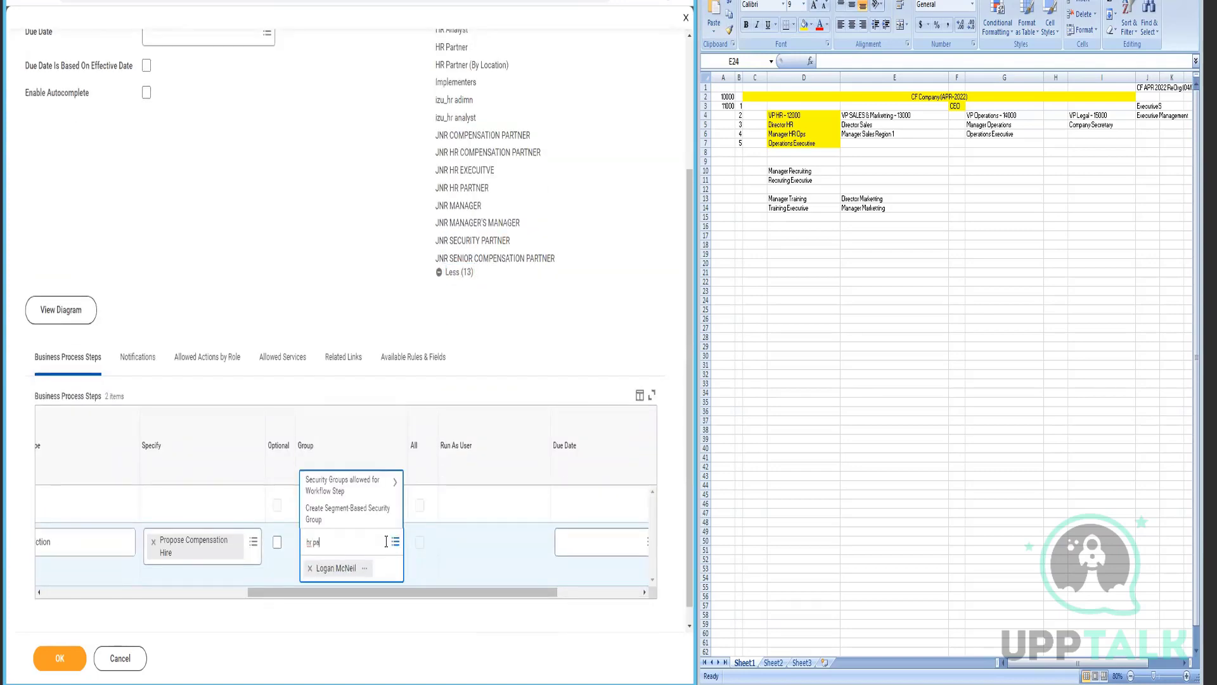
text(rtner)
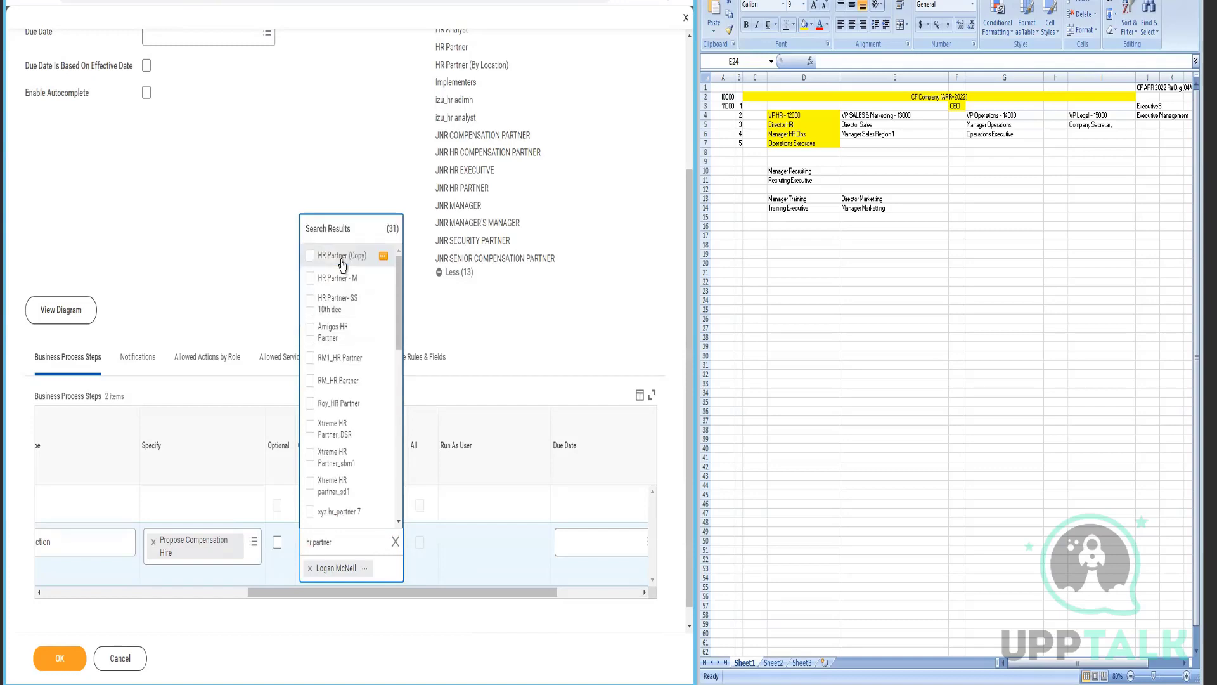
click(342, 261)
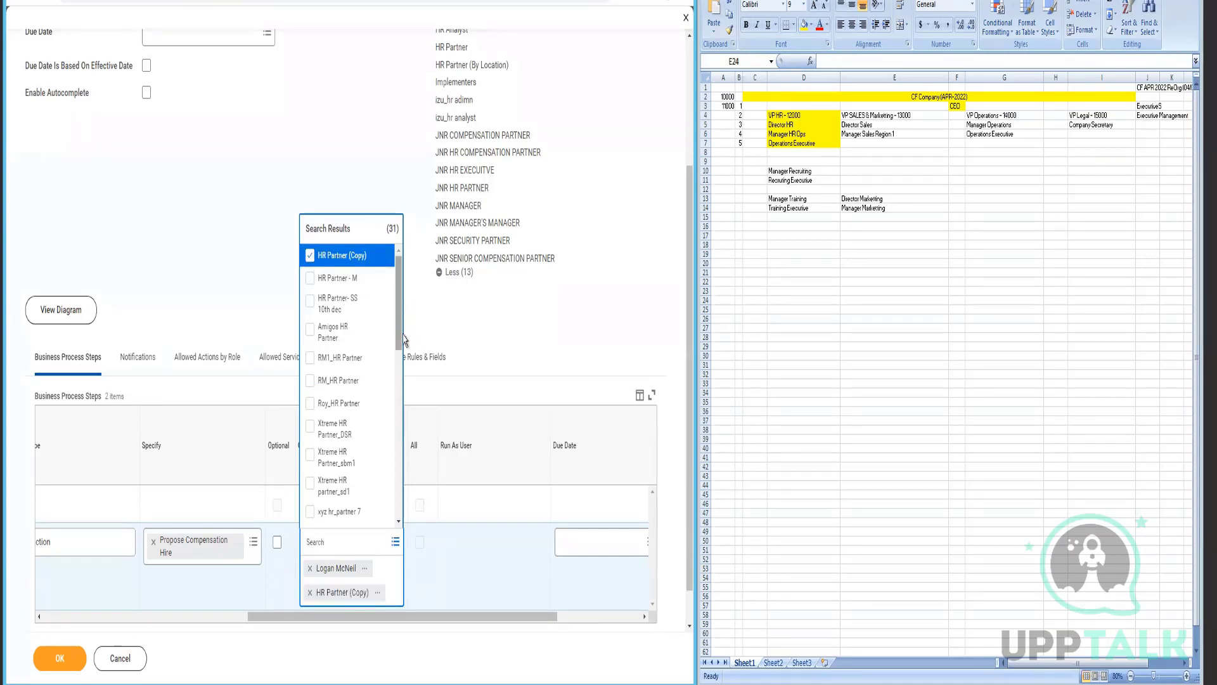
drag(401, 317, 420, 417)
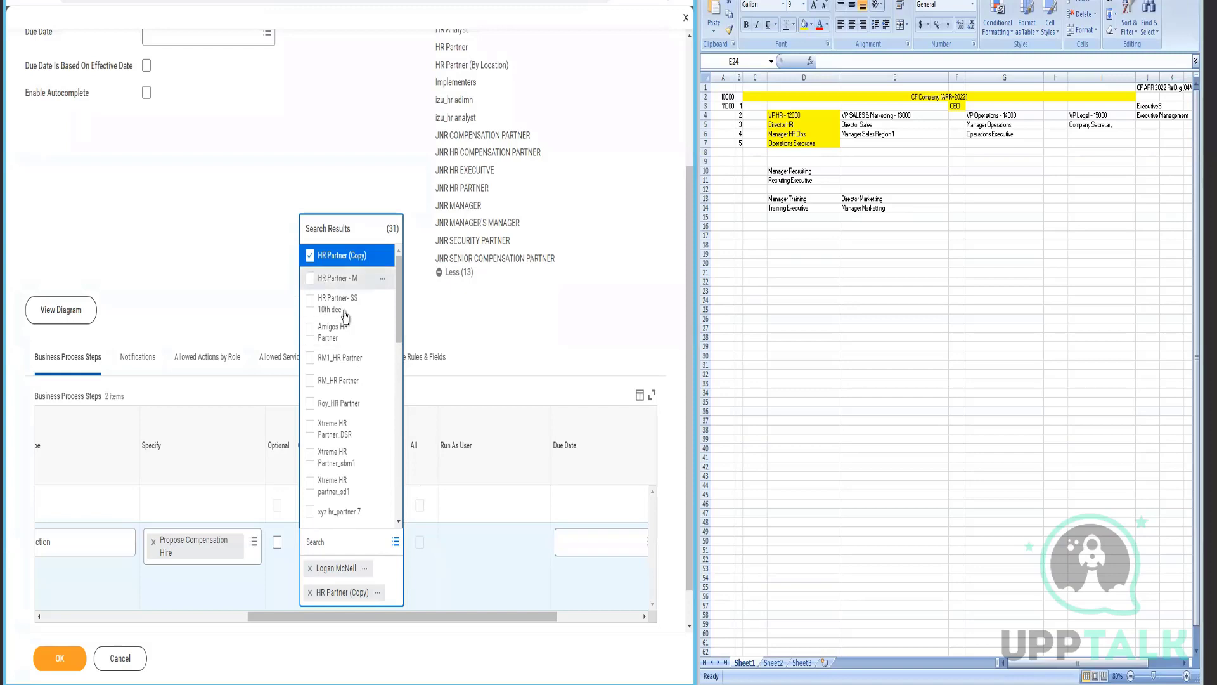
click(339, 279)
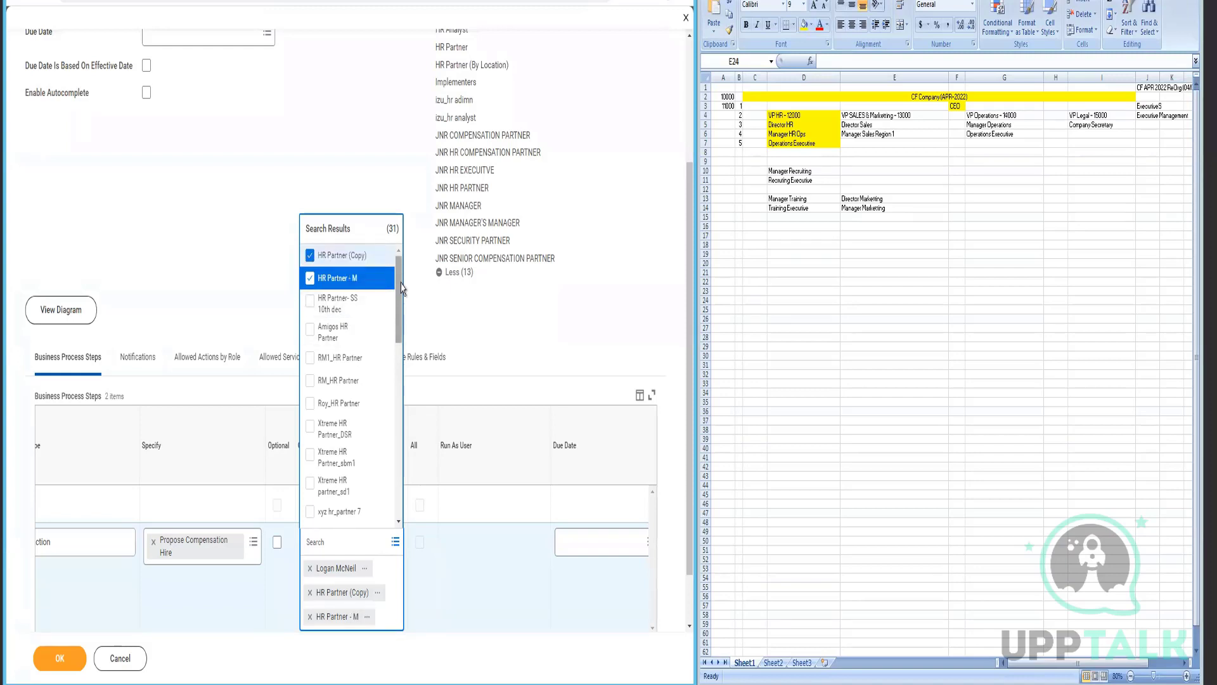
scroll(393, 457, down, 5)
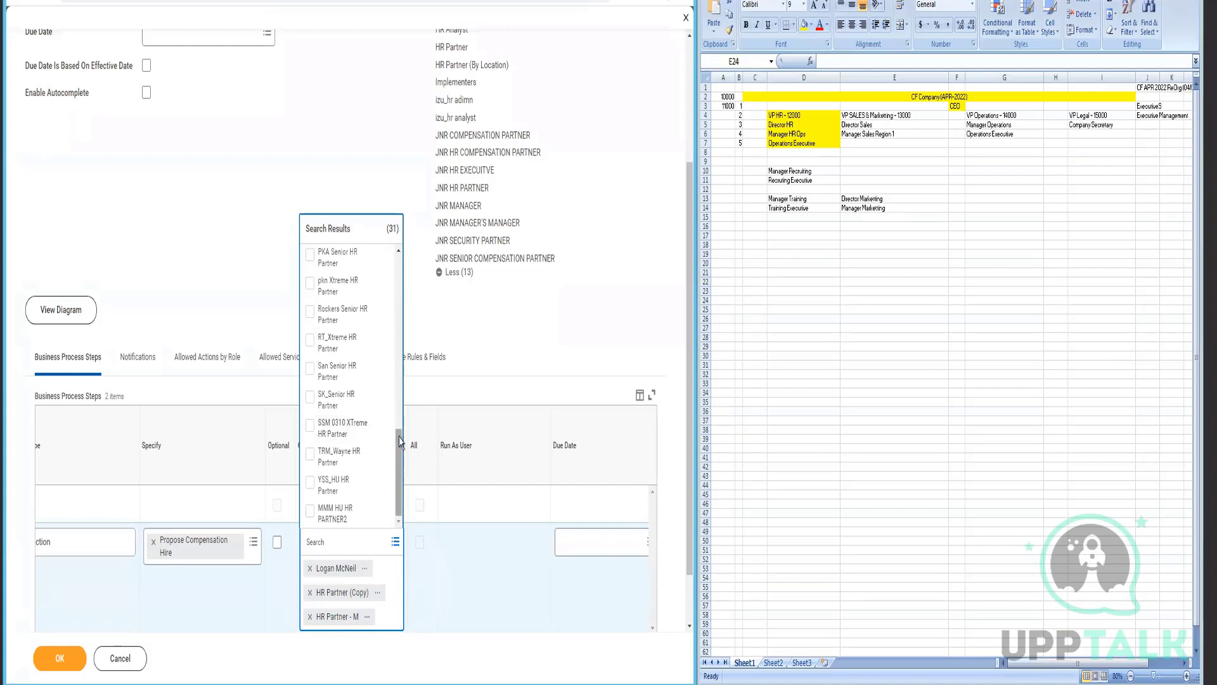
drag(401, 485, 404, 285)
click(352, 359)
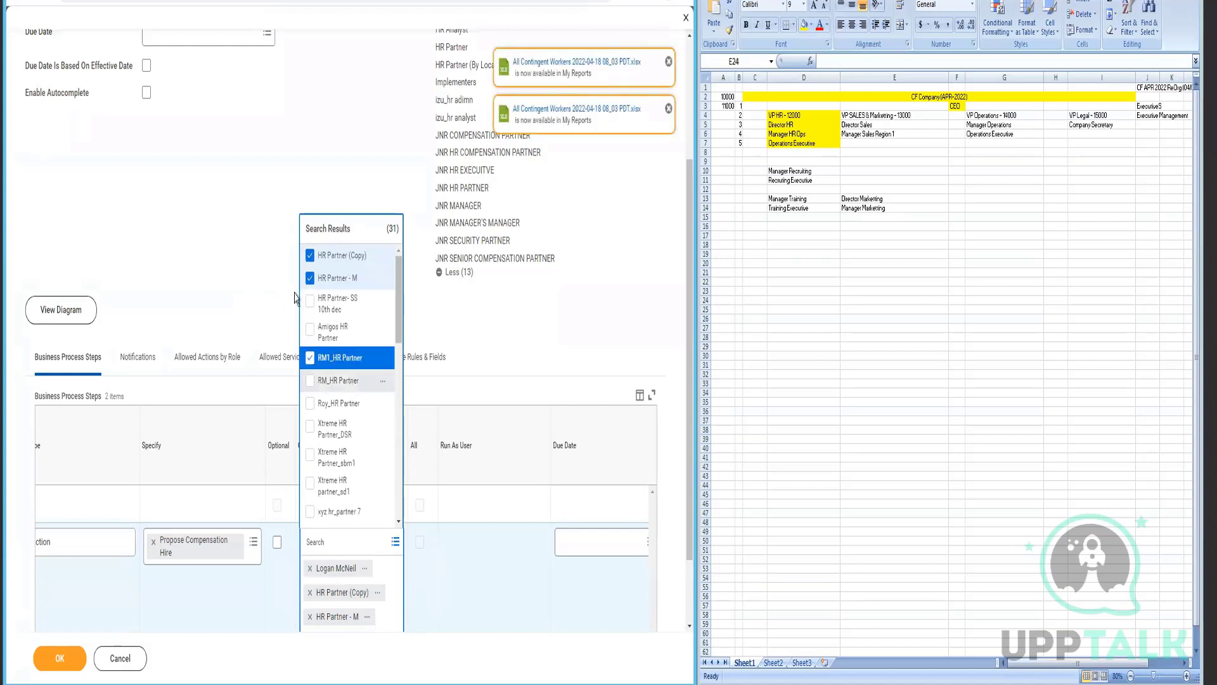
click(353, 383)
click(347, 656)
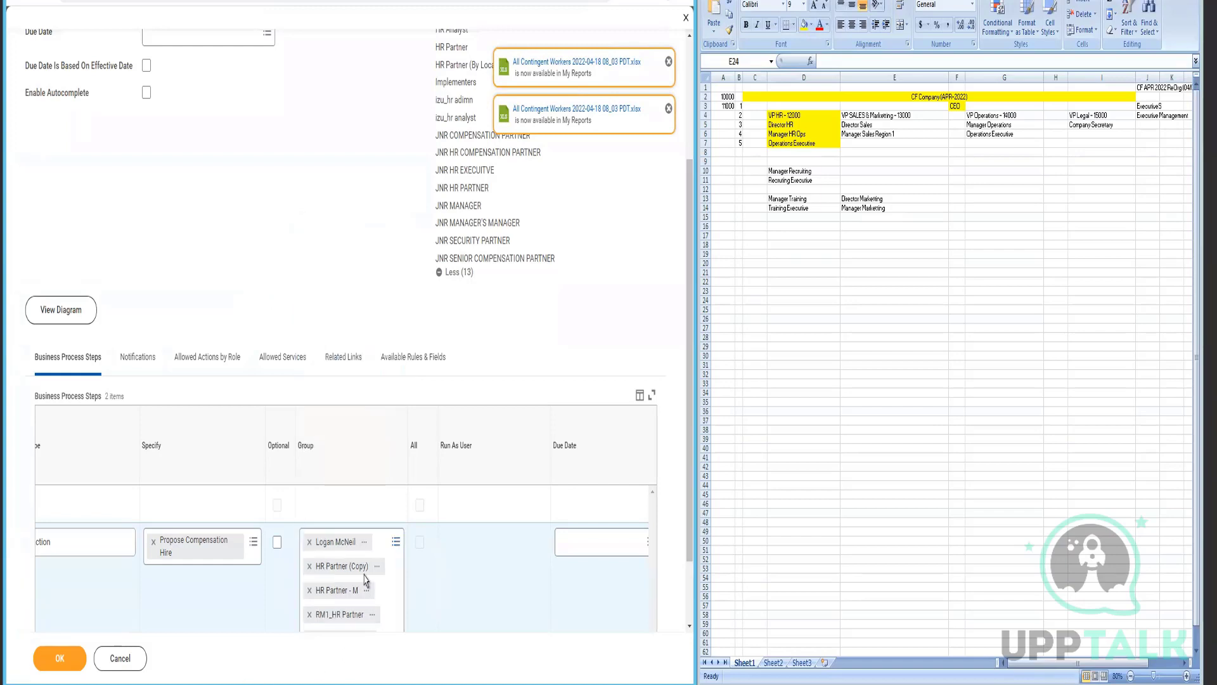
- Open the first group in a new tab and review the HR Business Partner role's security groups
right_click(374, 556)
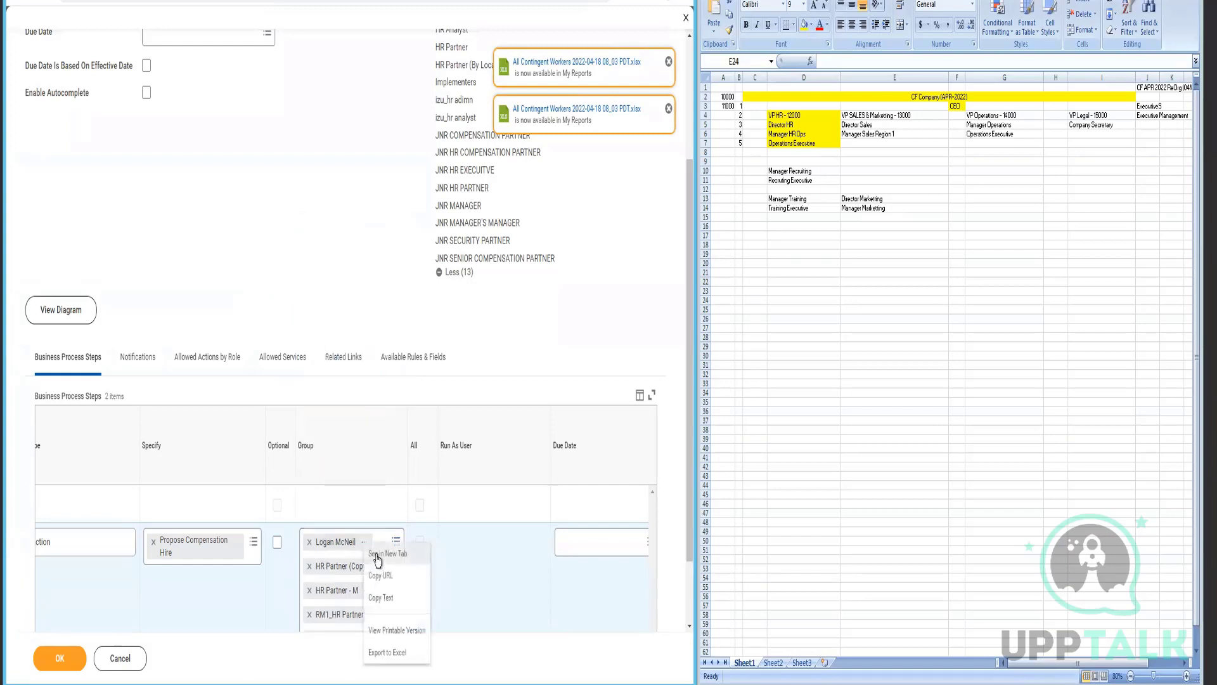
click(377, 558)
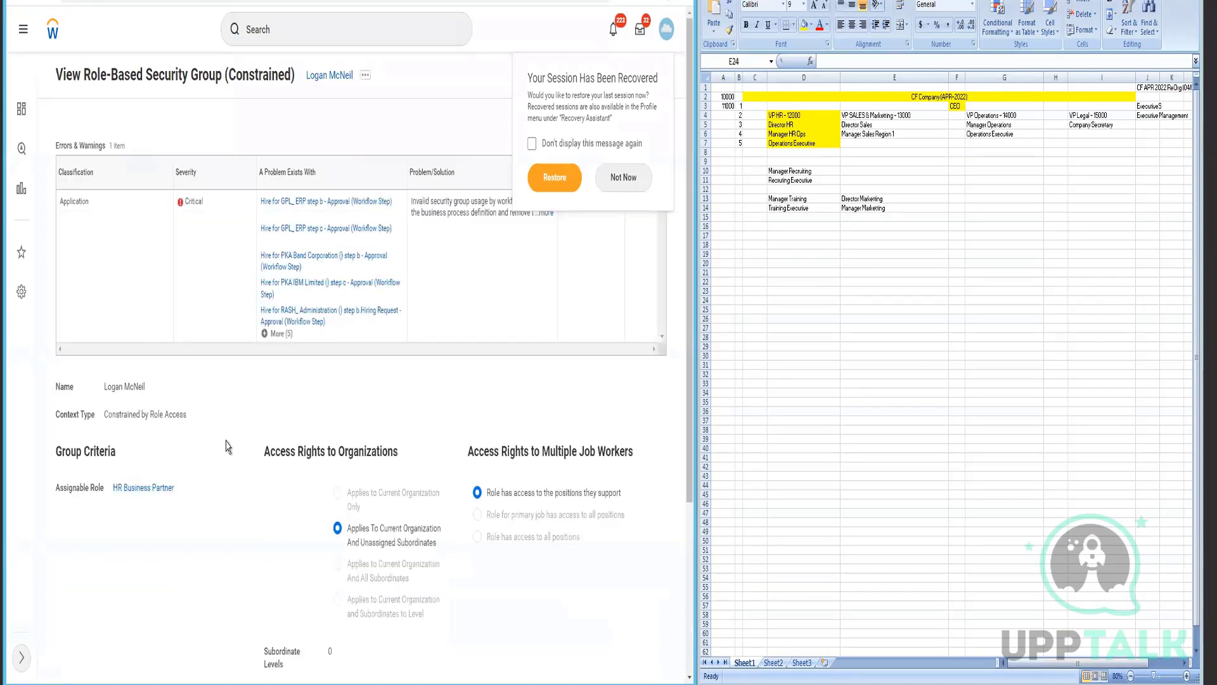
scroll(228, 447, down, 3)
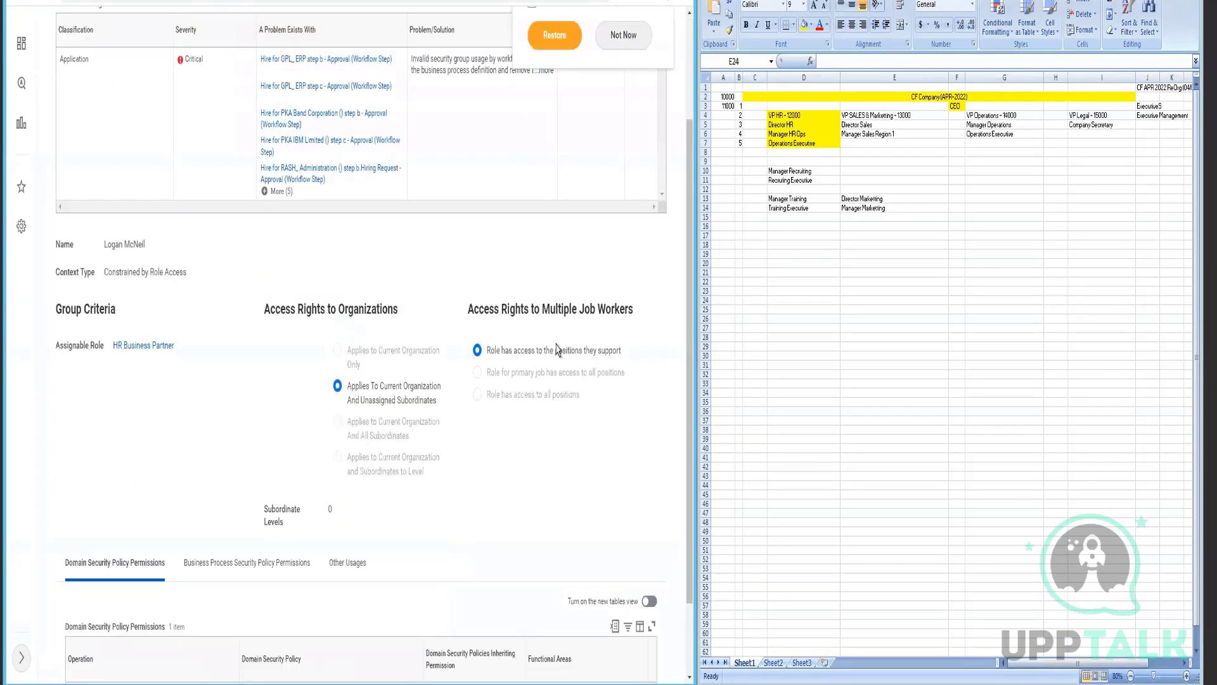
click(148, 347)
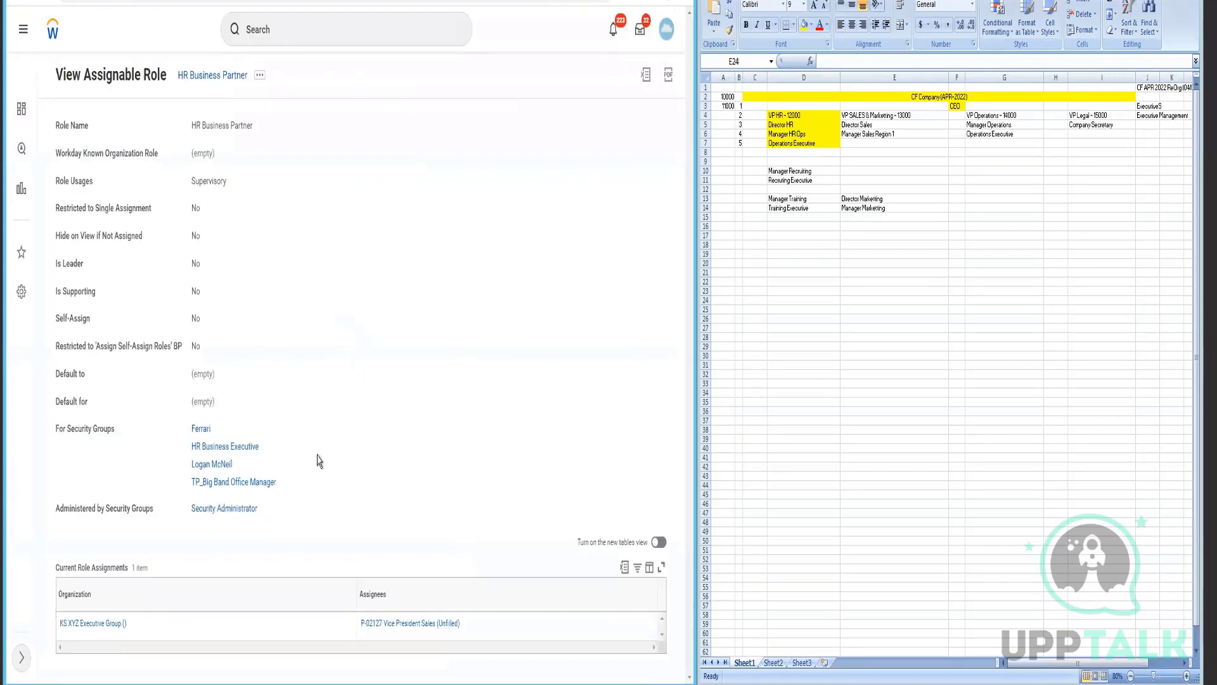
click(260, 75)
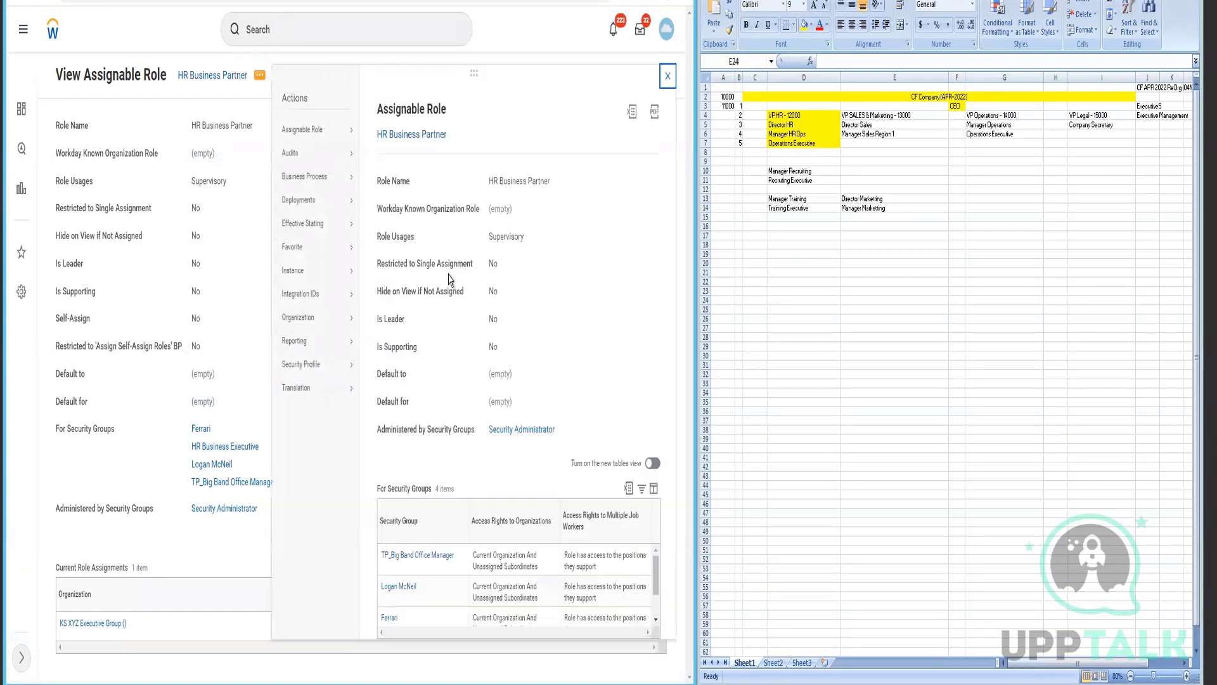
right_click(227, 72)
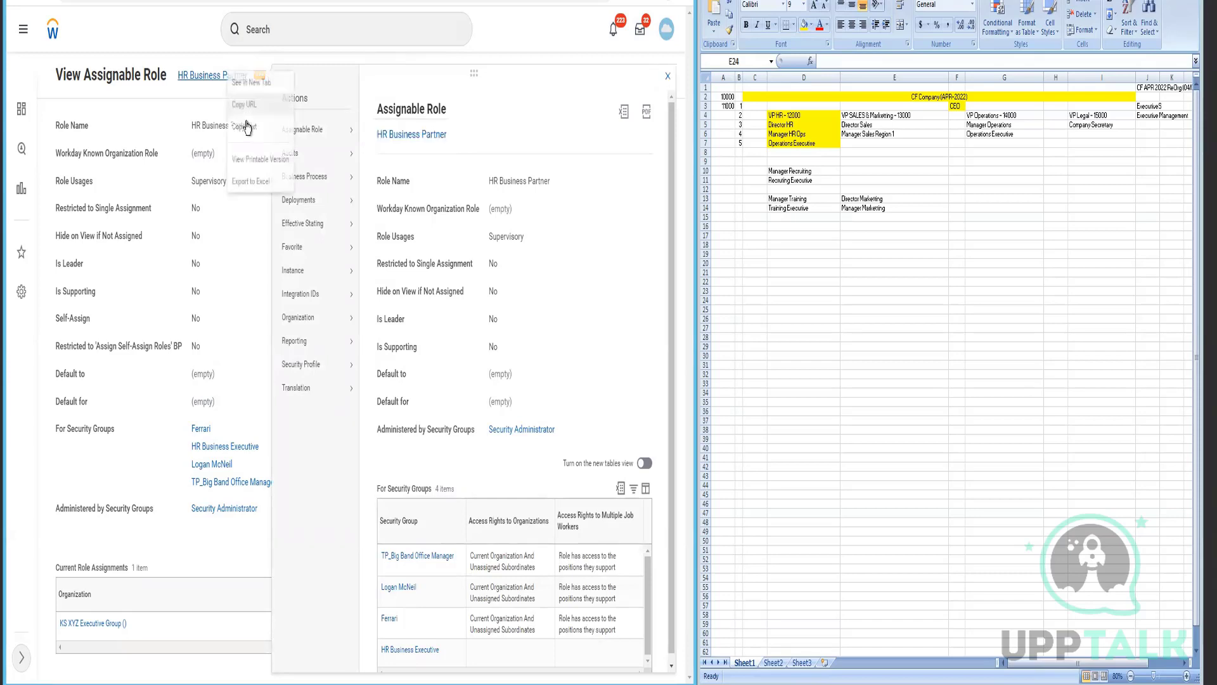
click(246, 125)
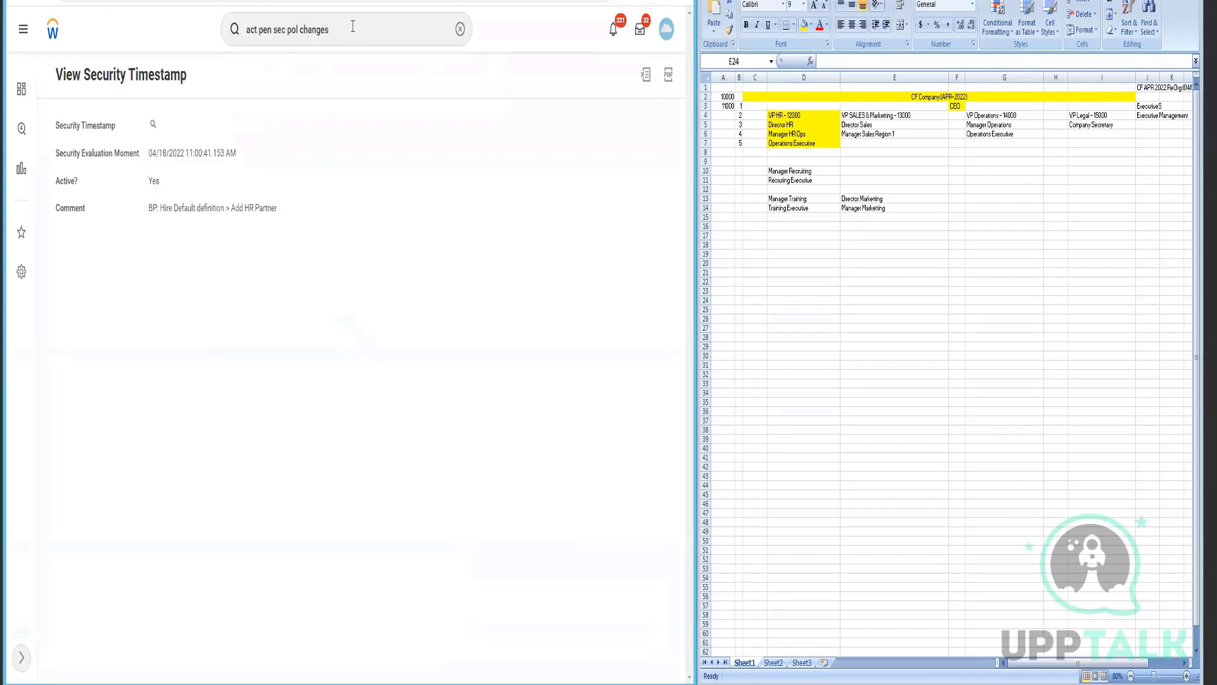
- Search 'CF Executives', open the ExecutiveS CF_APR_2022 organization, and start Assign Roles on it
click(353, 25)
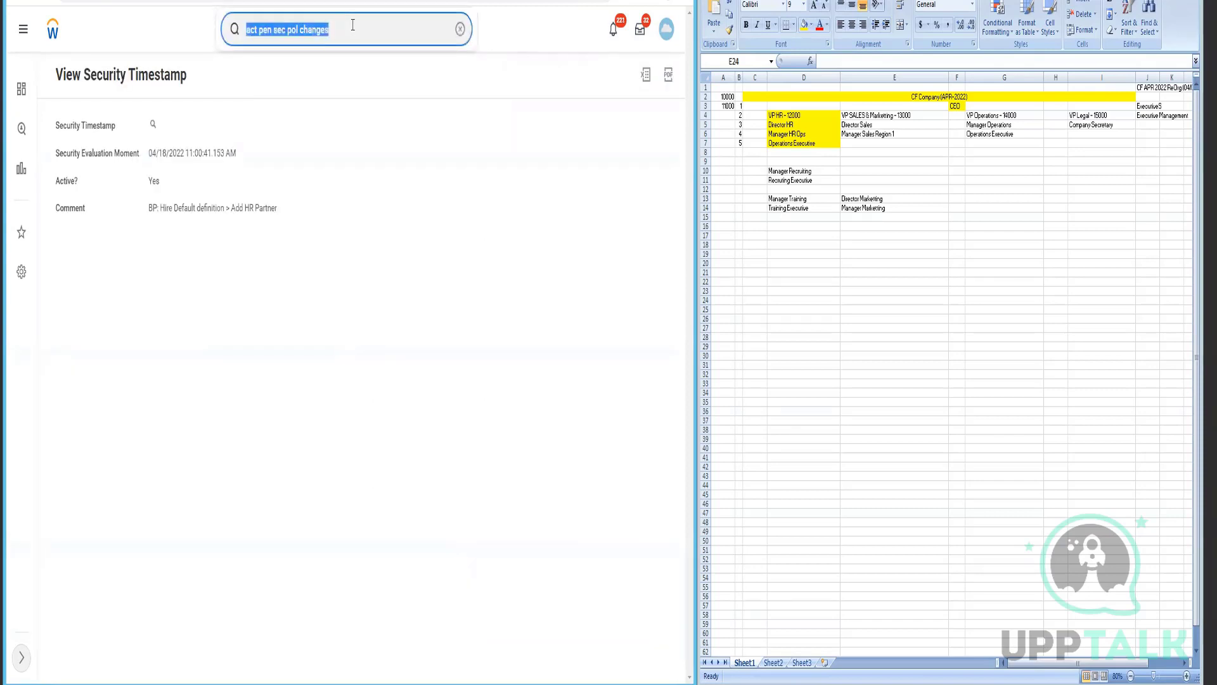
text(CF )
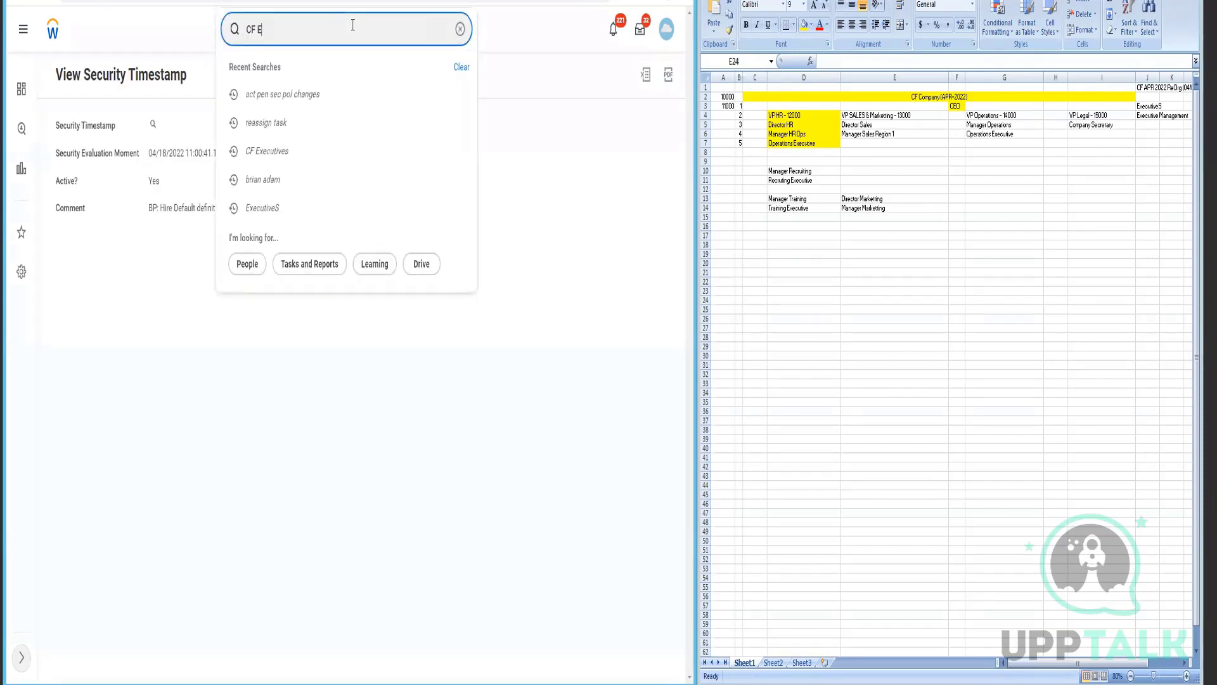
text(Executives)
key(Return)
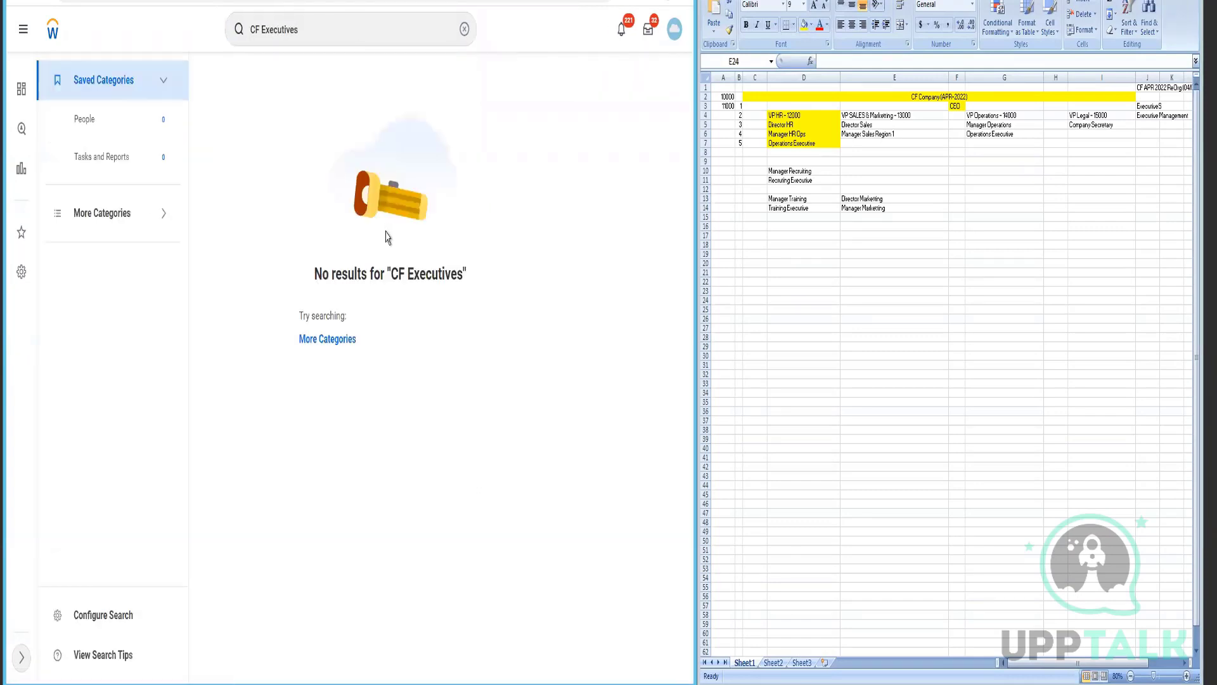
click(327, 338)
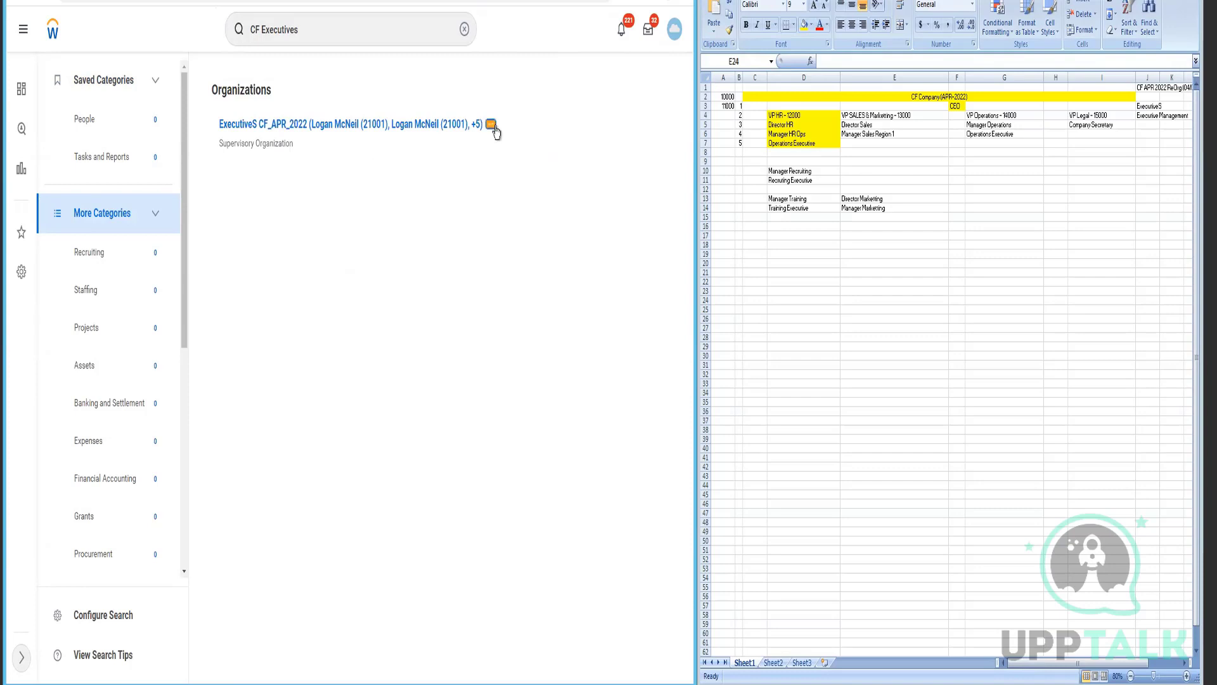
click(496, 131)
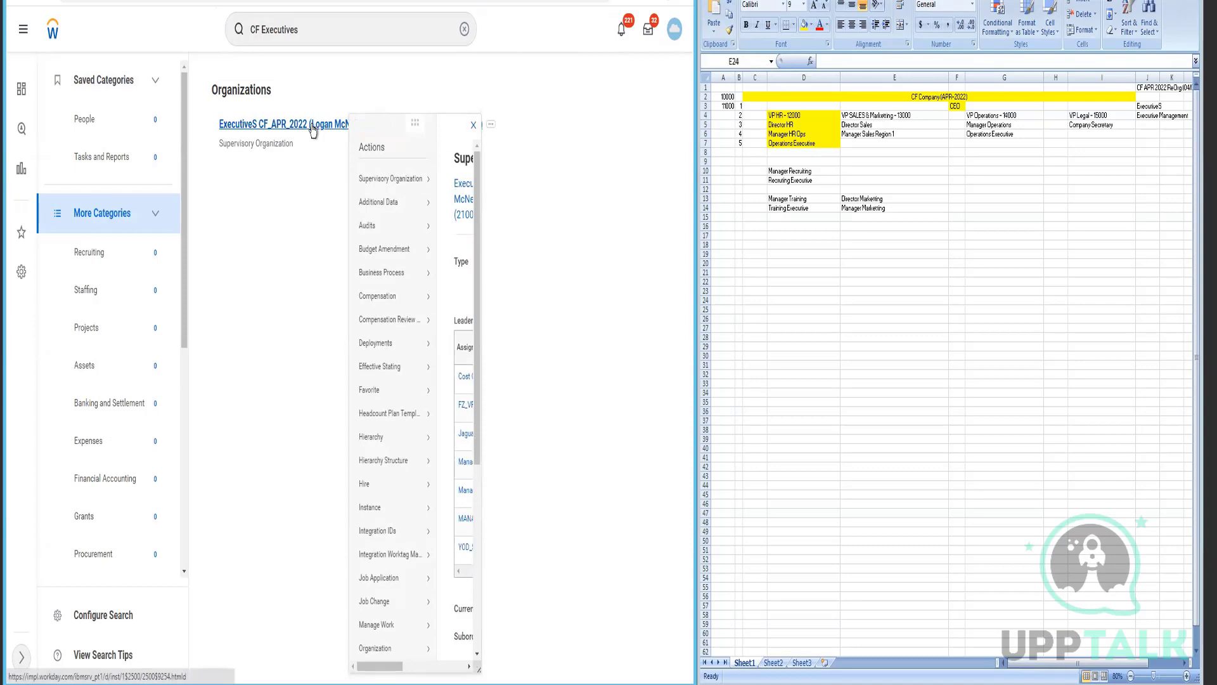
click(313, 130)
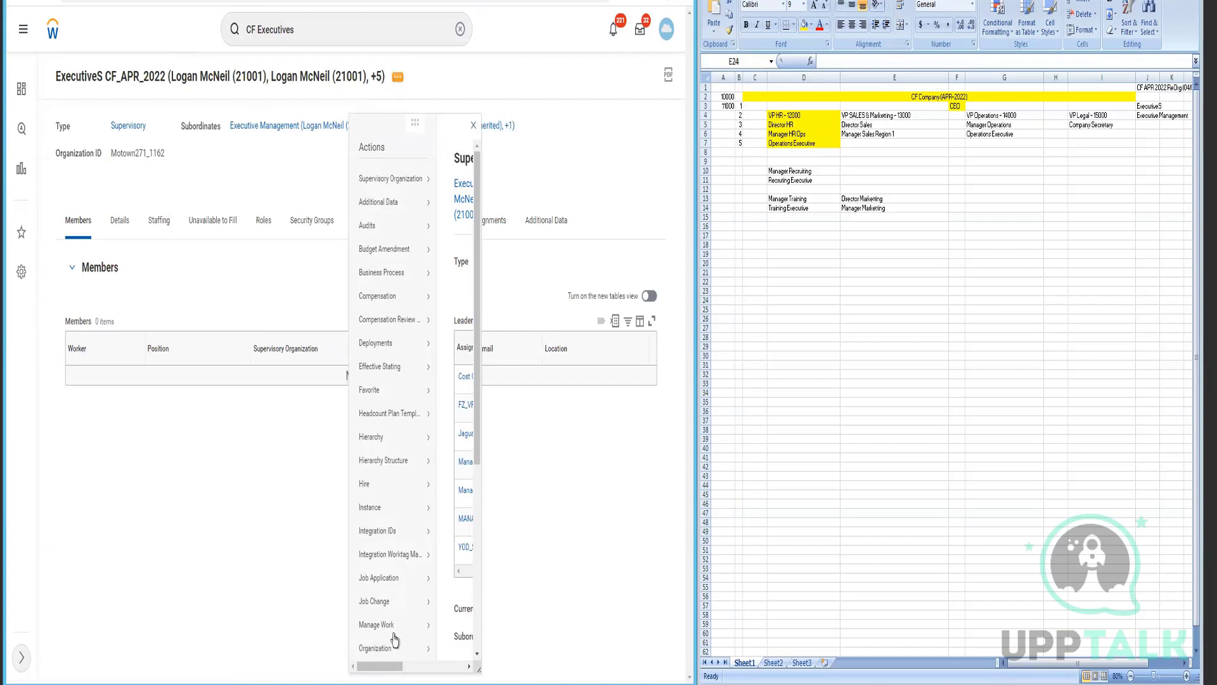
scroll(390, 420, down, 5)
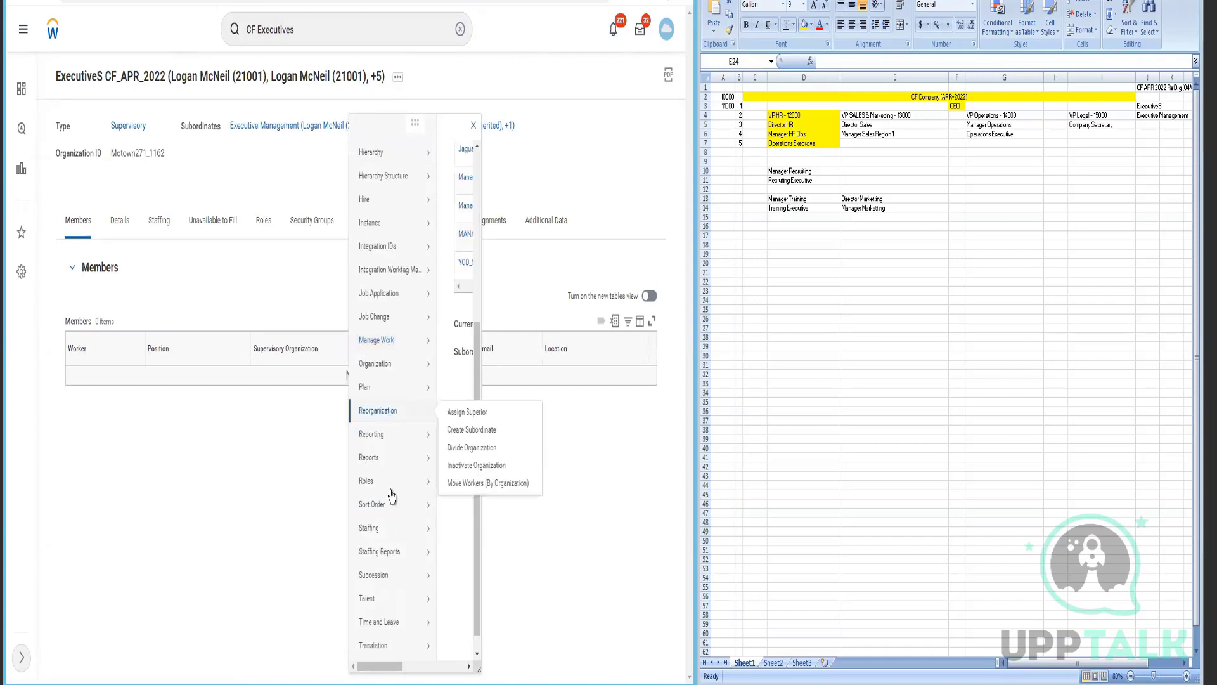
mouse_move(390, 484)
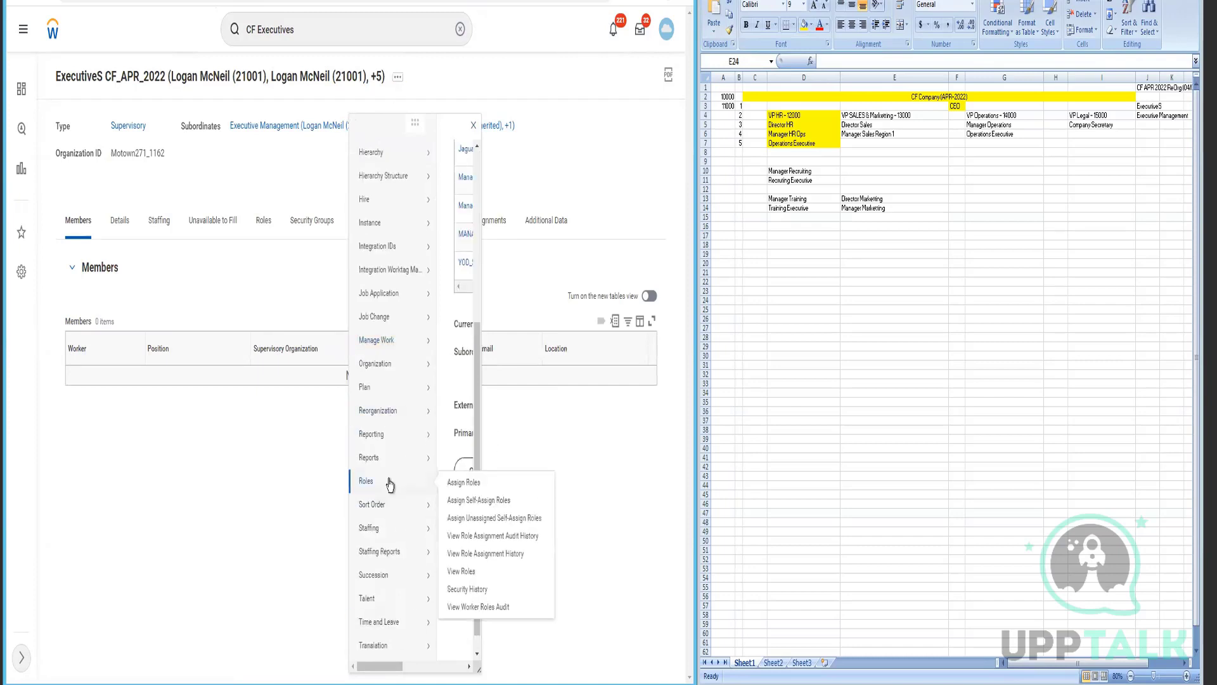
click(480, 487)
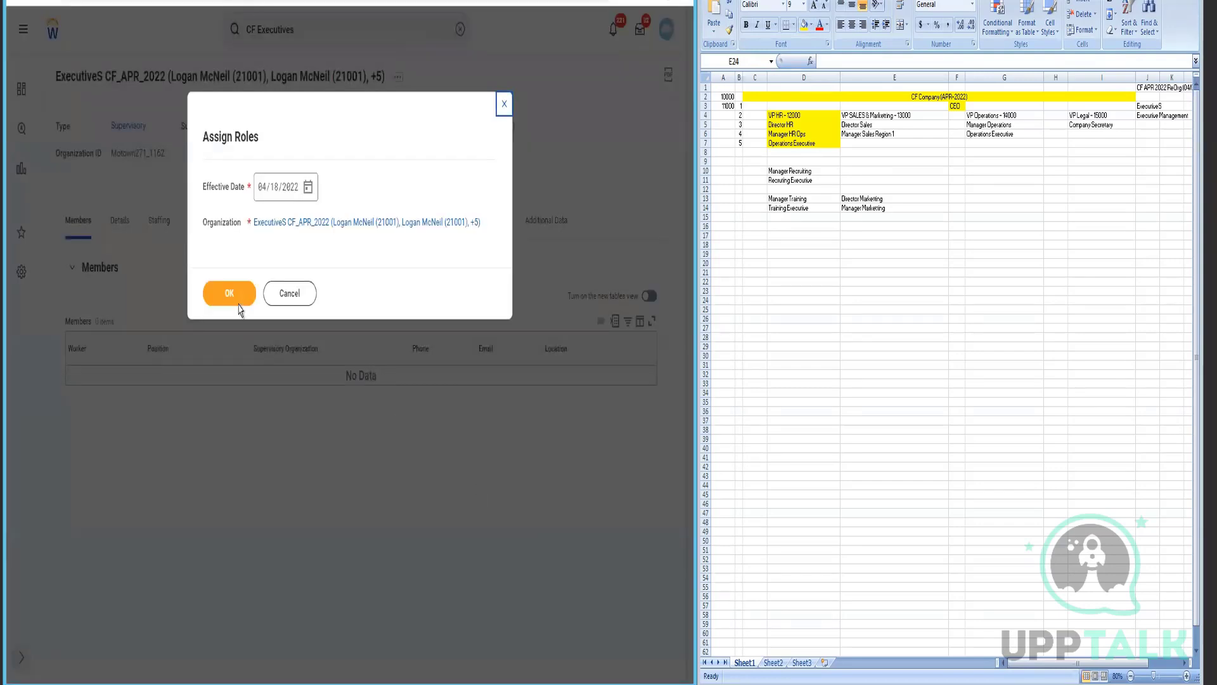
- Assign the HR Business Partner role to the P-00004 Chief HR Officer position and submit
click(229, 296)
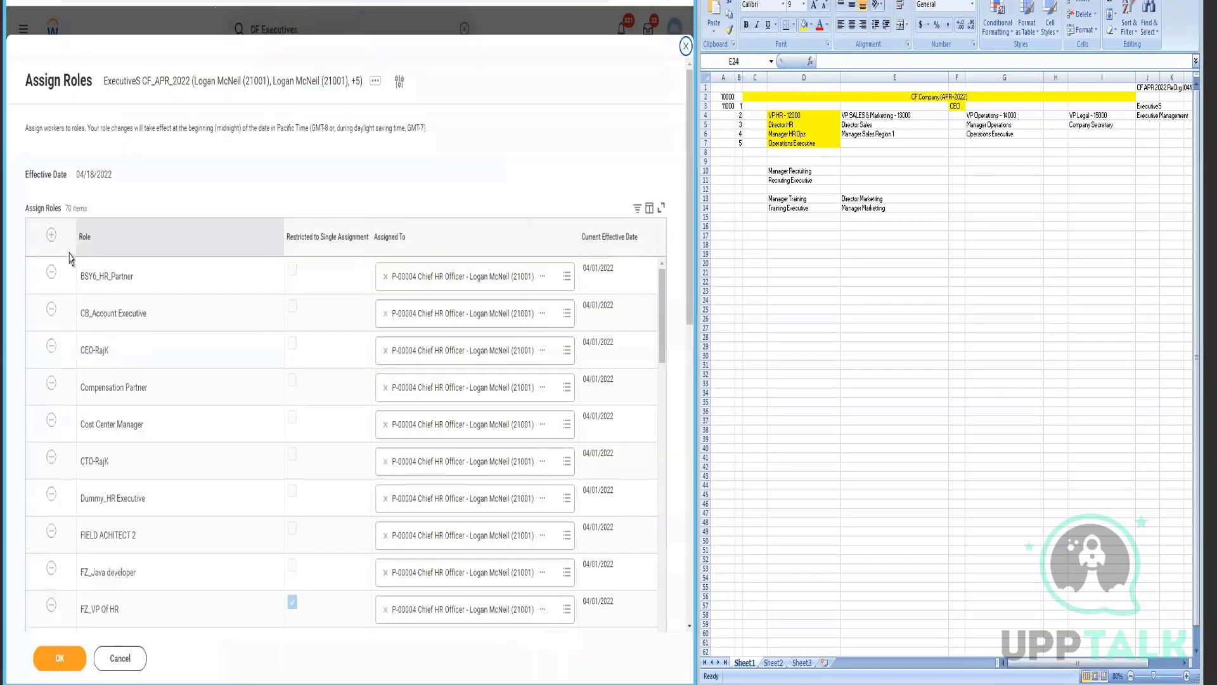
click(53, 242)
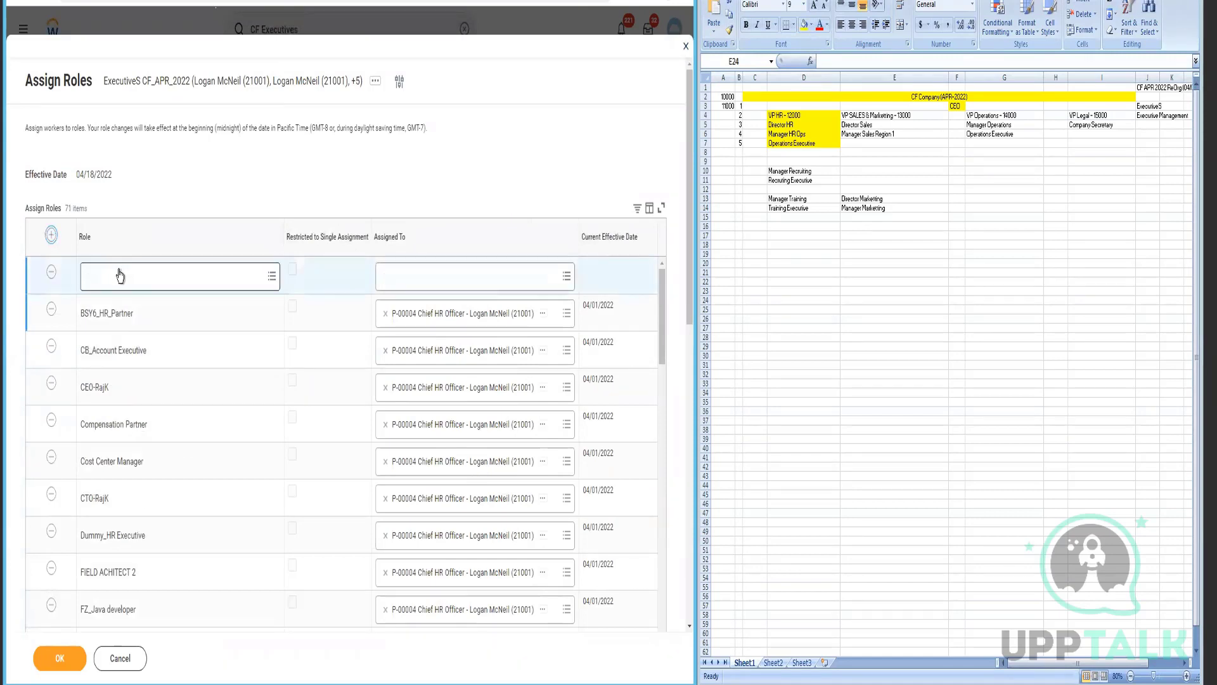
click(122, 281)
text(HR Business Partner)
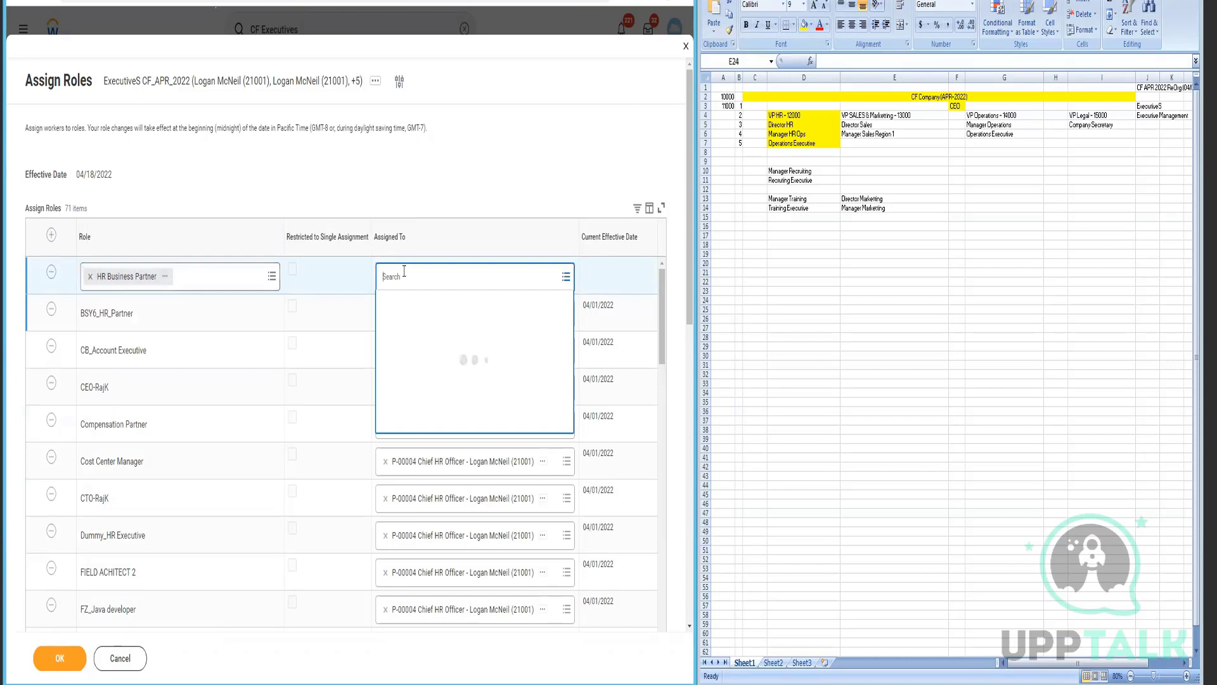
text(Logan)
key(Return)
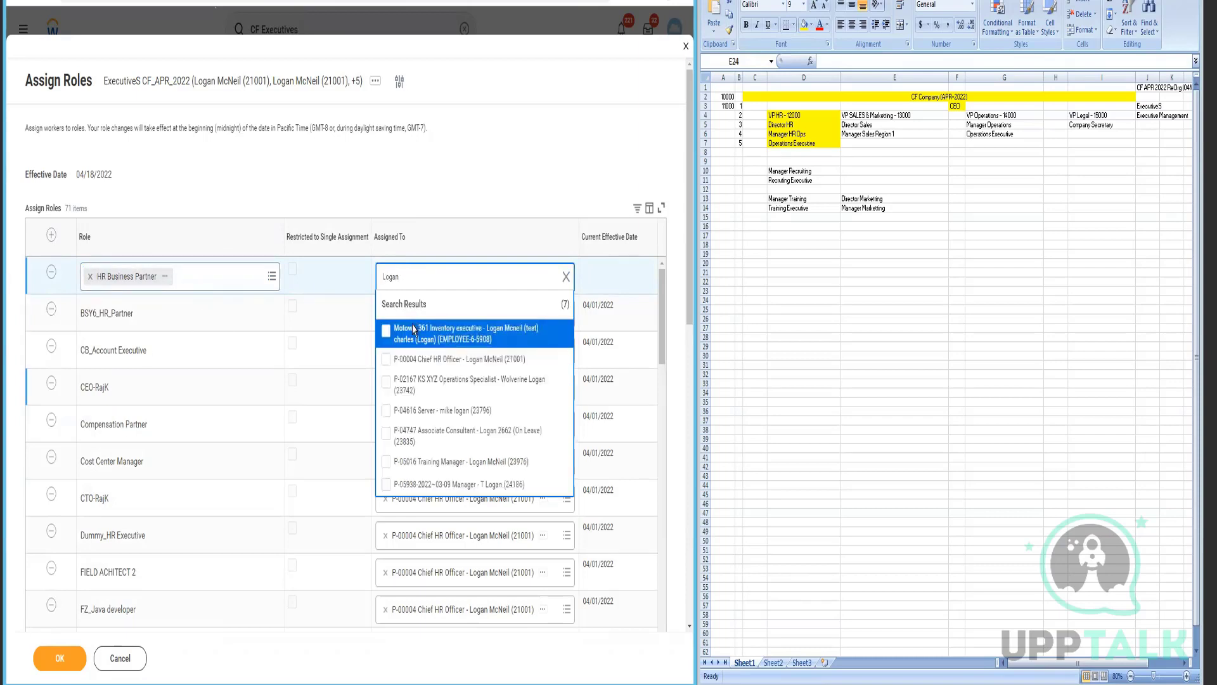
click(406, 362)
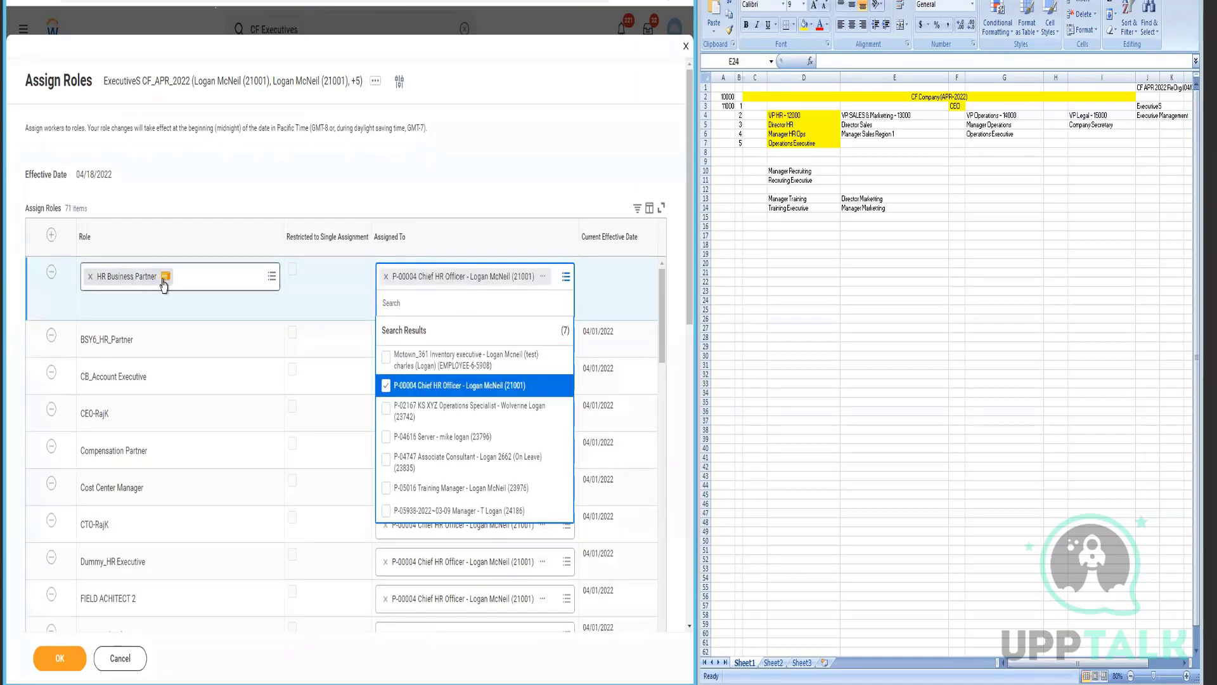
click(286, 665)
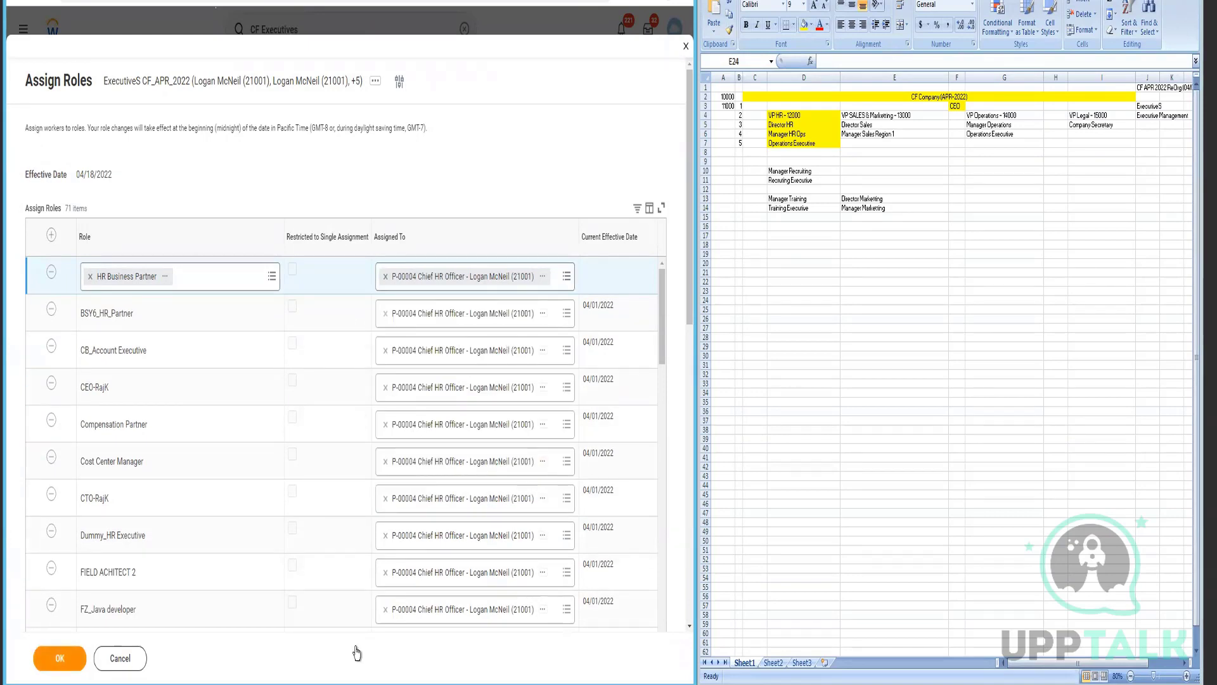
click(60, 658)
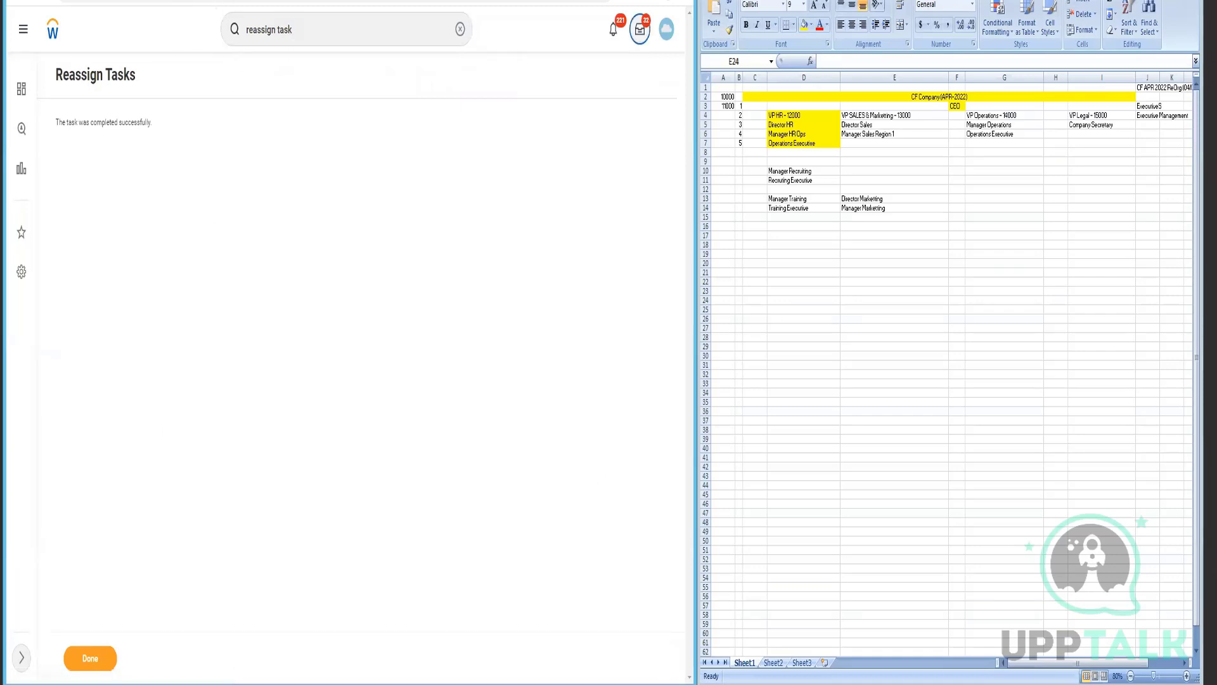
- Check the inbox, then search 'start proxy' to find the Start Proxy task
click(639, 30)
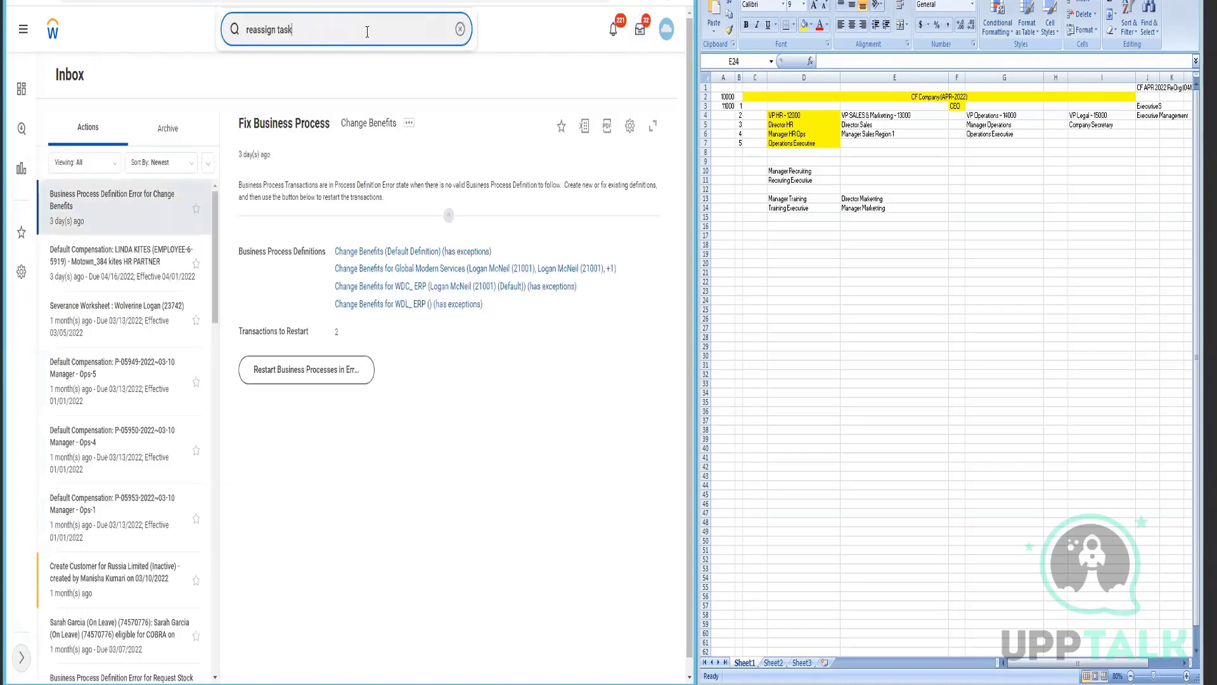
key(ctrl+shift+Left)
key(ctrl+shift+Left)
text(start pro)
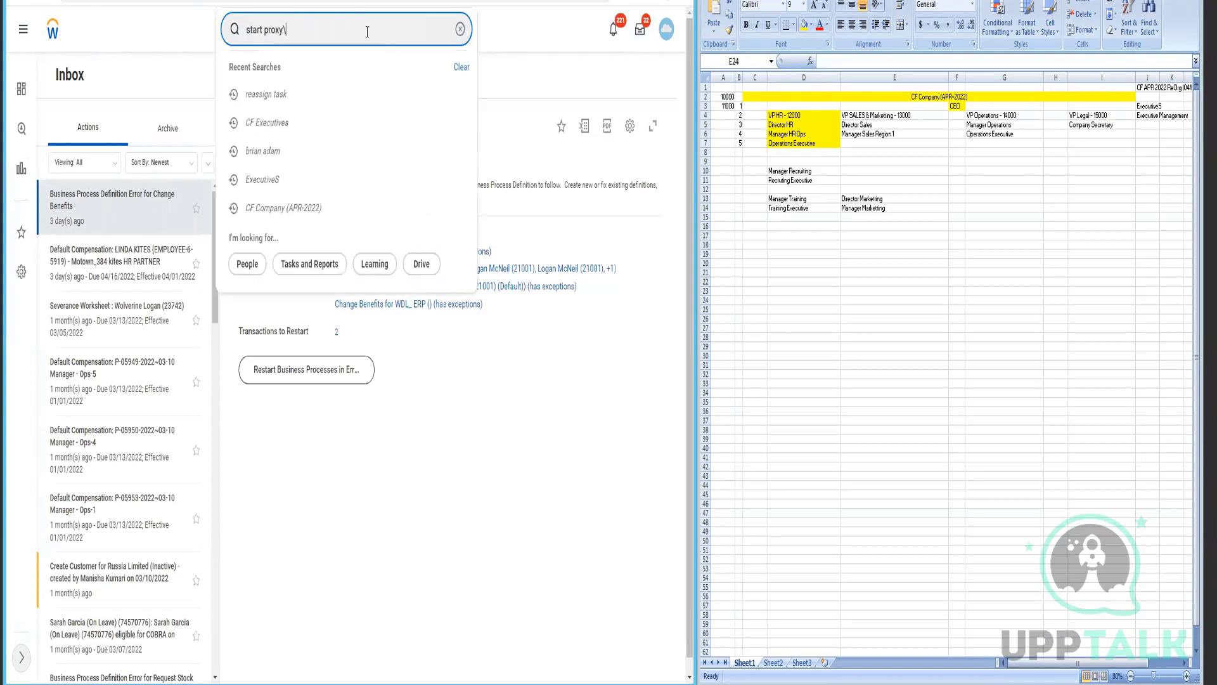
text(xy\)
key(BackSpace)
key(Return)
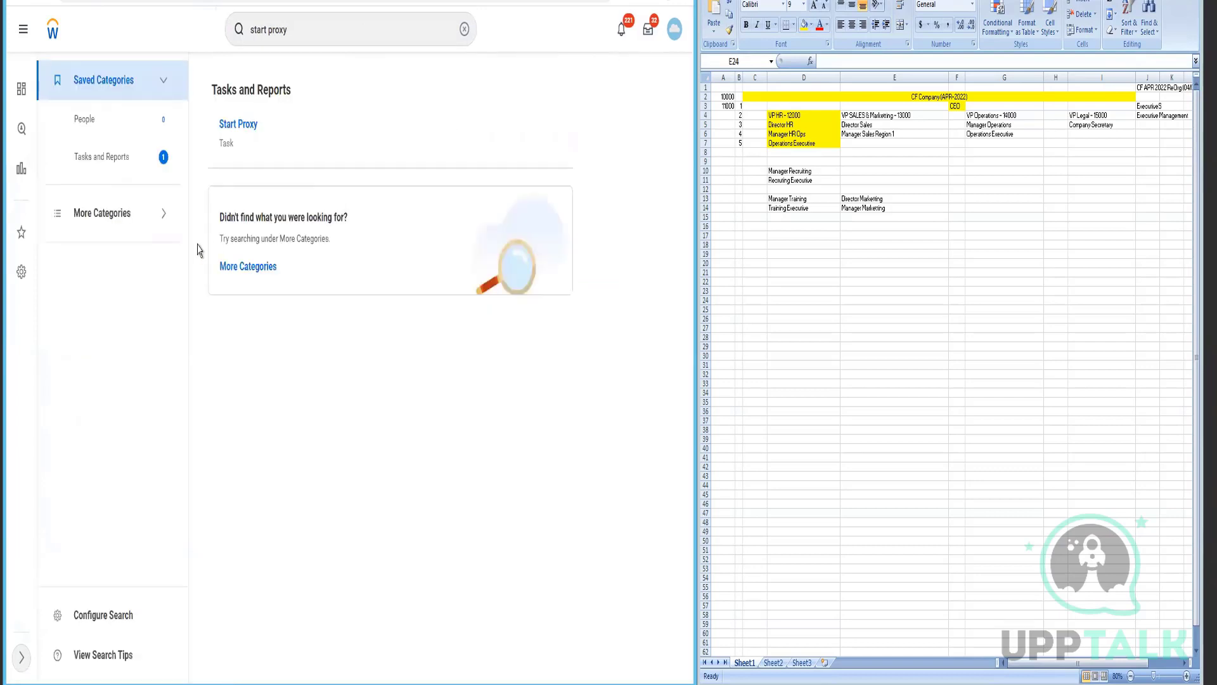
- Start proxying as the chosen worker, found by name in Act As, to view their inbox
click(239, 126)
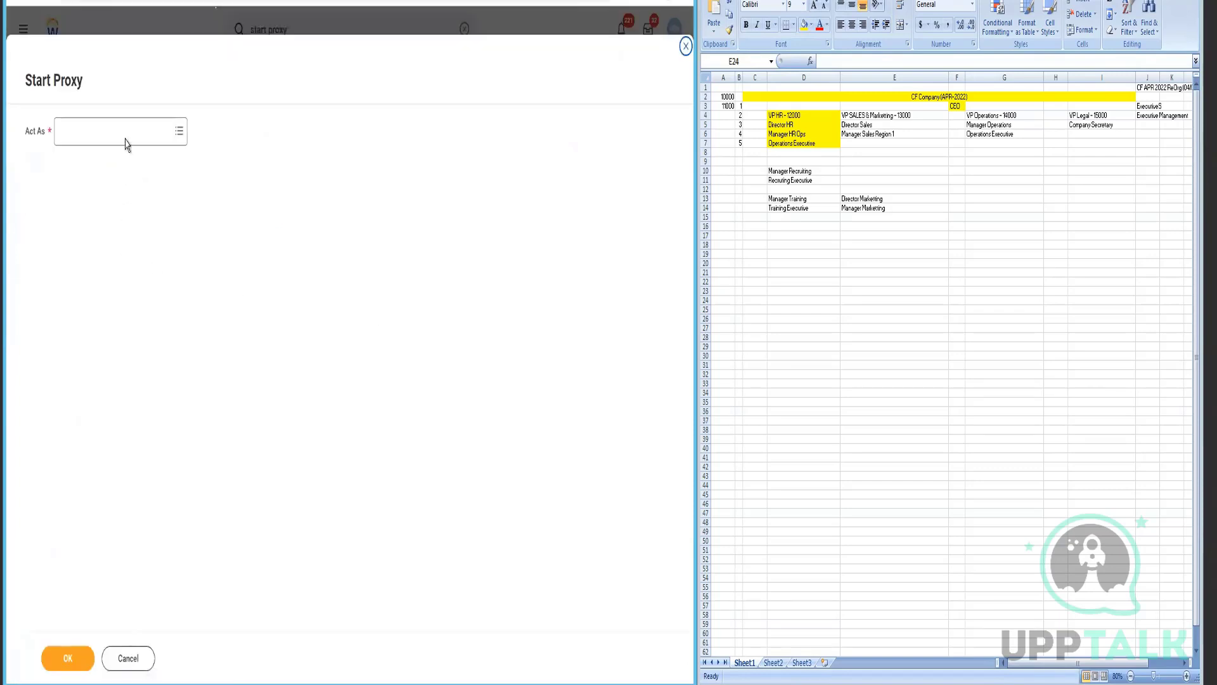
click(126, 139)
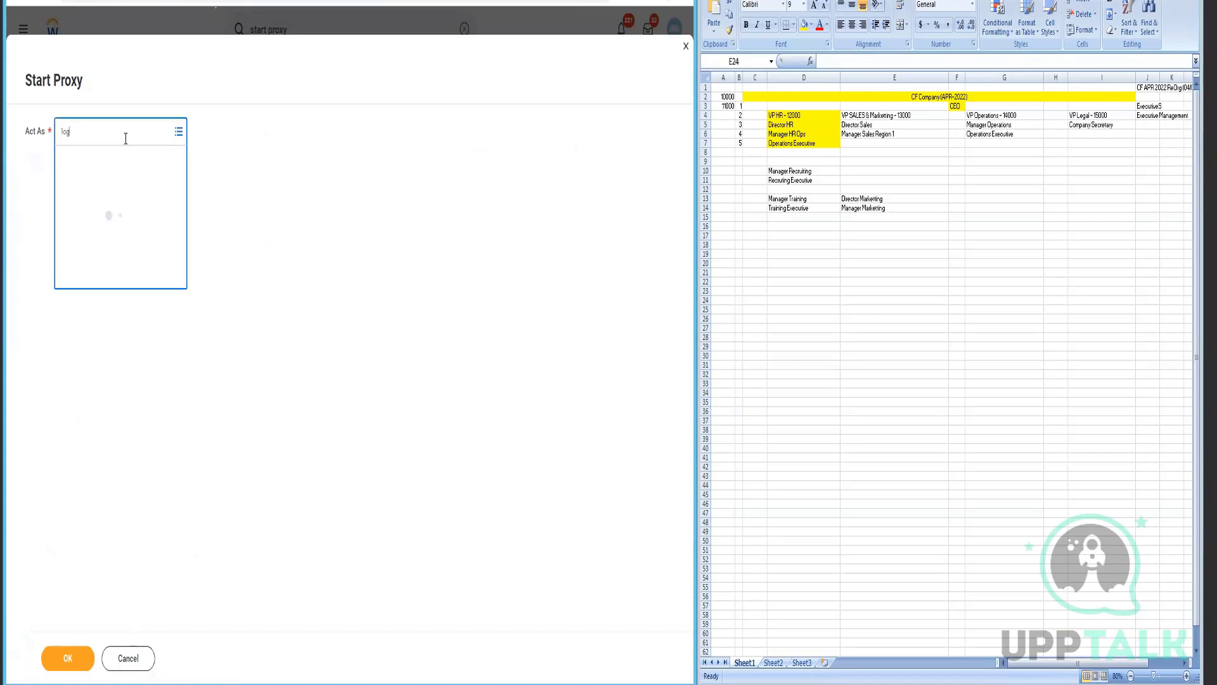
text(logan md)
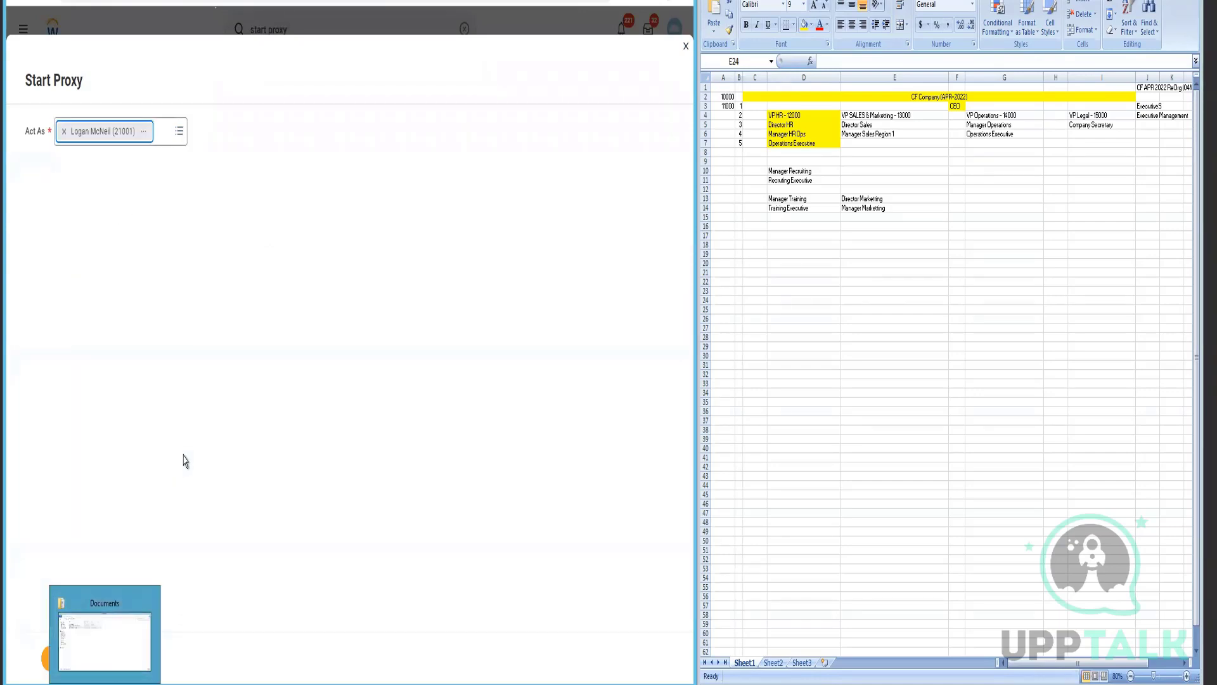
click(61, 657)
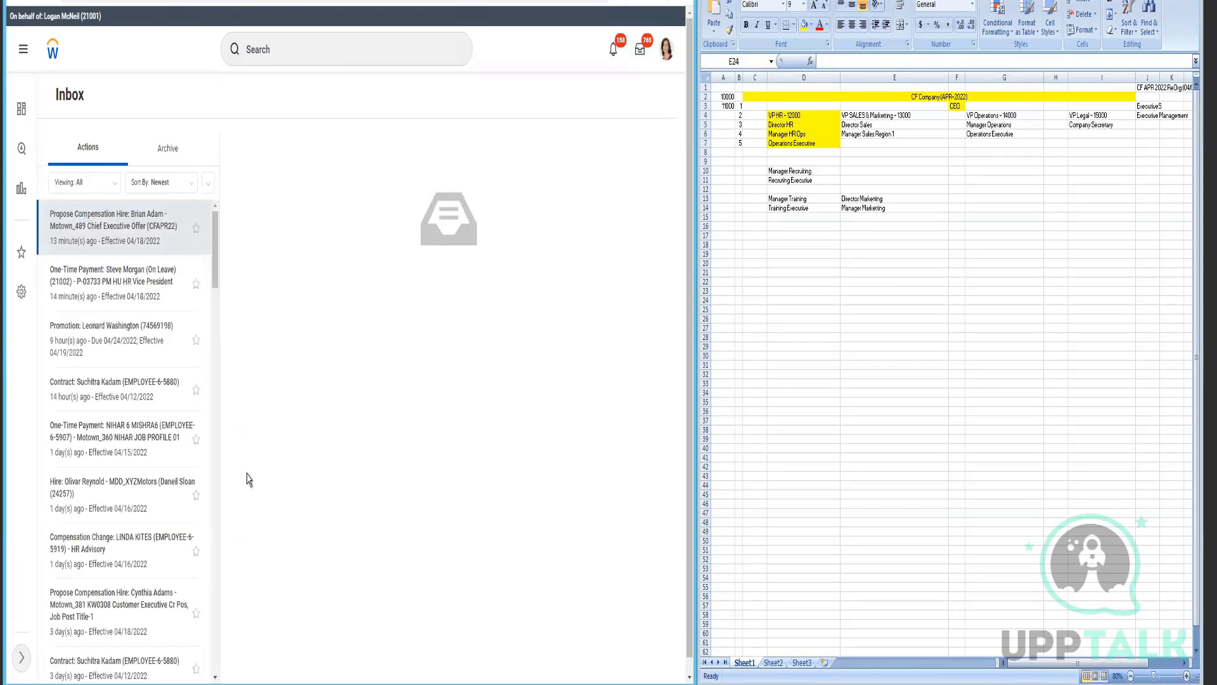
- Open the Propose Compensation Hire inbox item for Chief Executive Offer (CFAPR22)
click(134, 245)
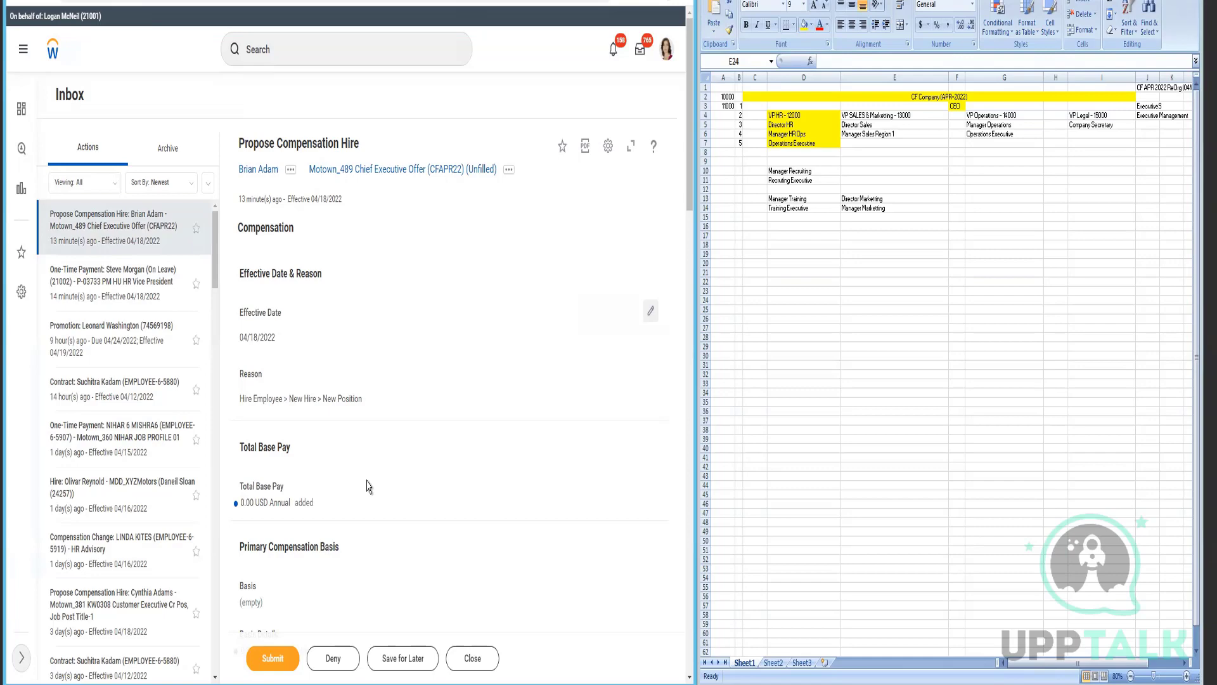
scroll(433, 381, down, 1)
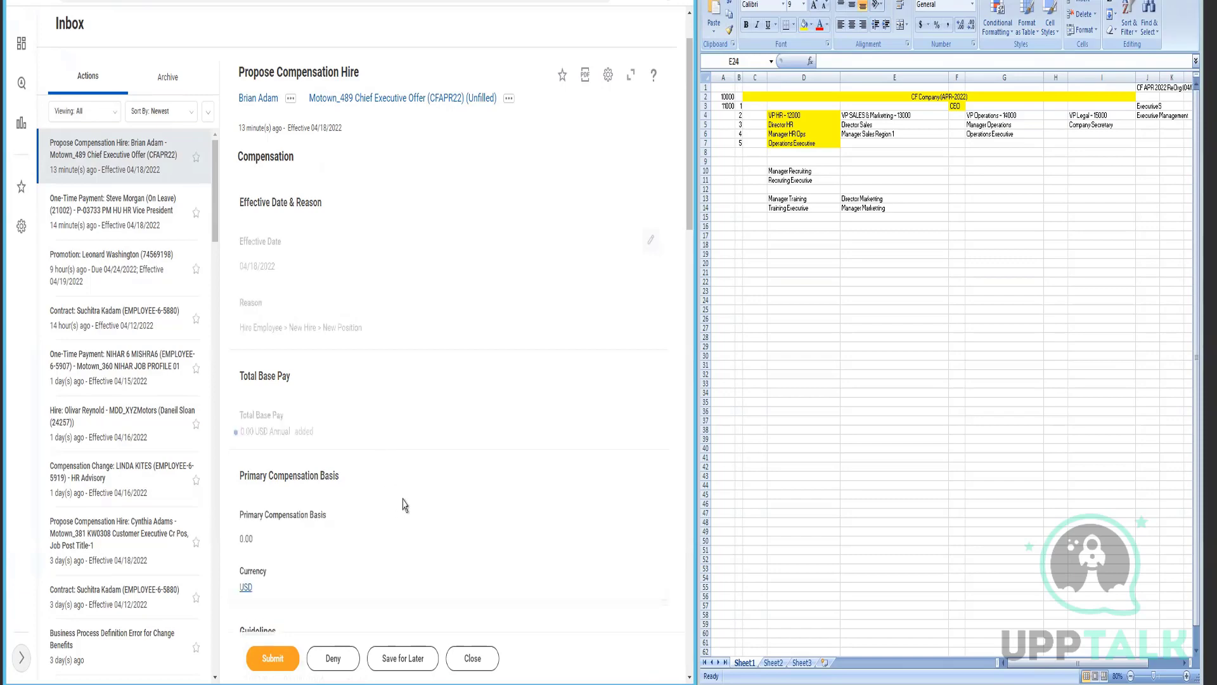
scroll(404, 503, down, 1)
scroll(406, 501, down, 2)
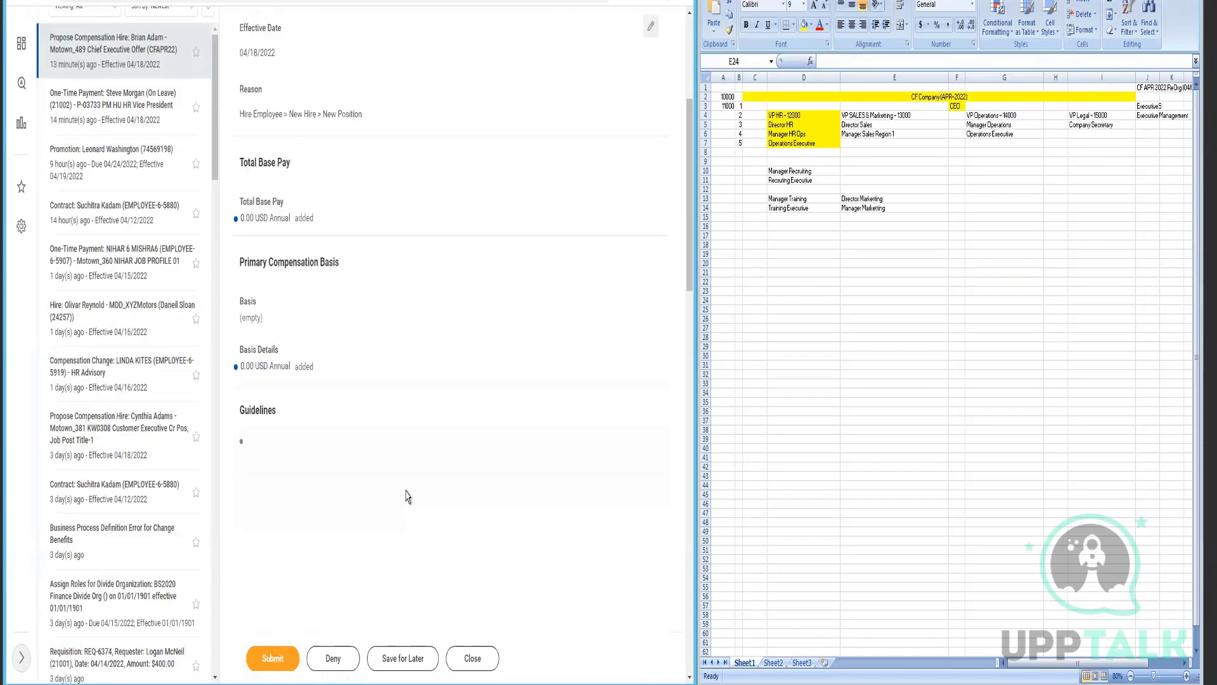
scroll(408, 497, down, 3)
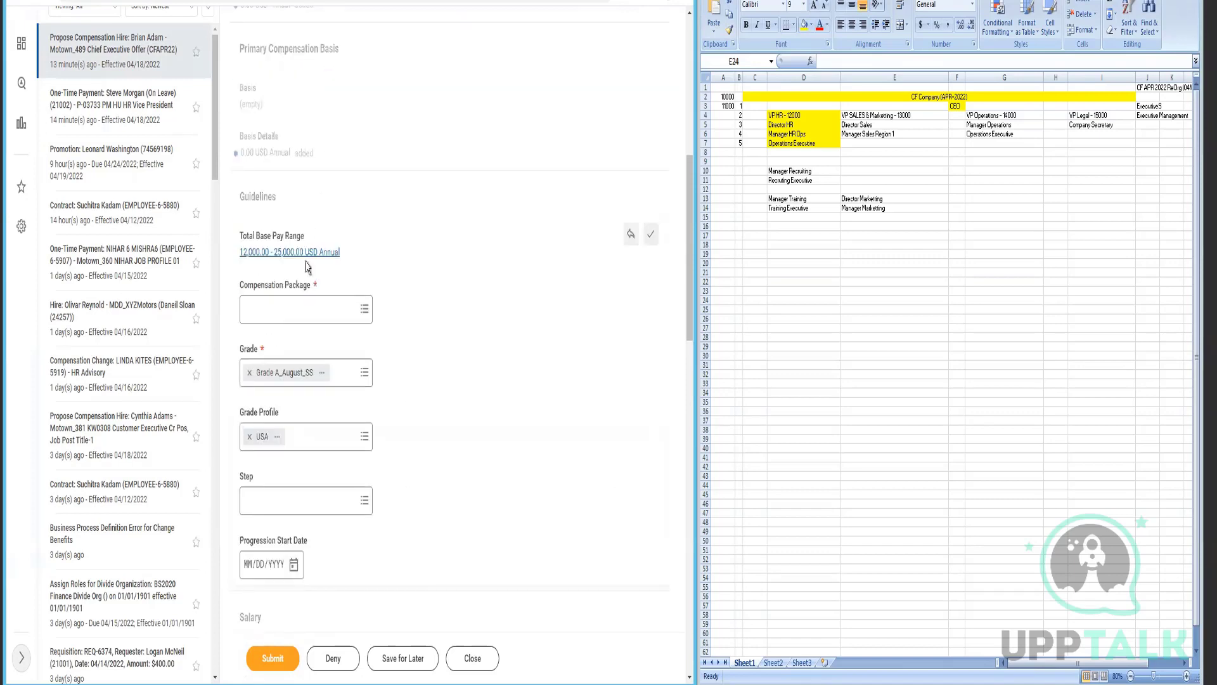
- Choose XYZ Compensation Package_GM as the package and start adding a salary entry
click(303, 324)
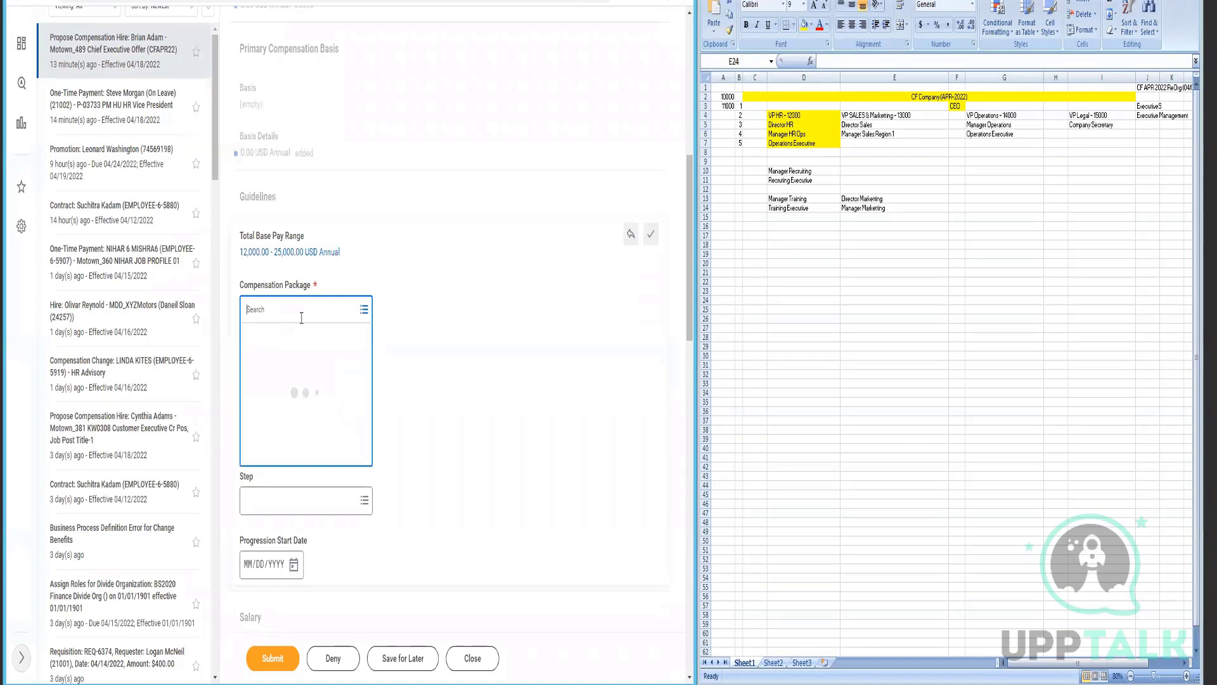
click(296, 341)
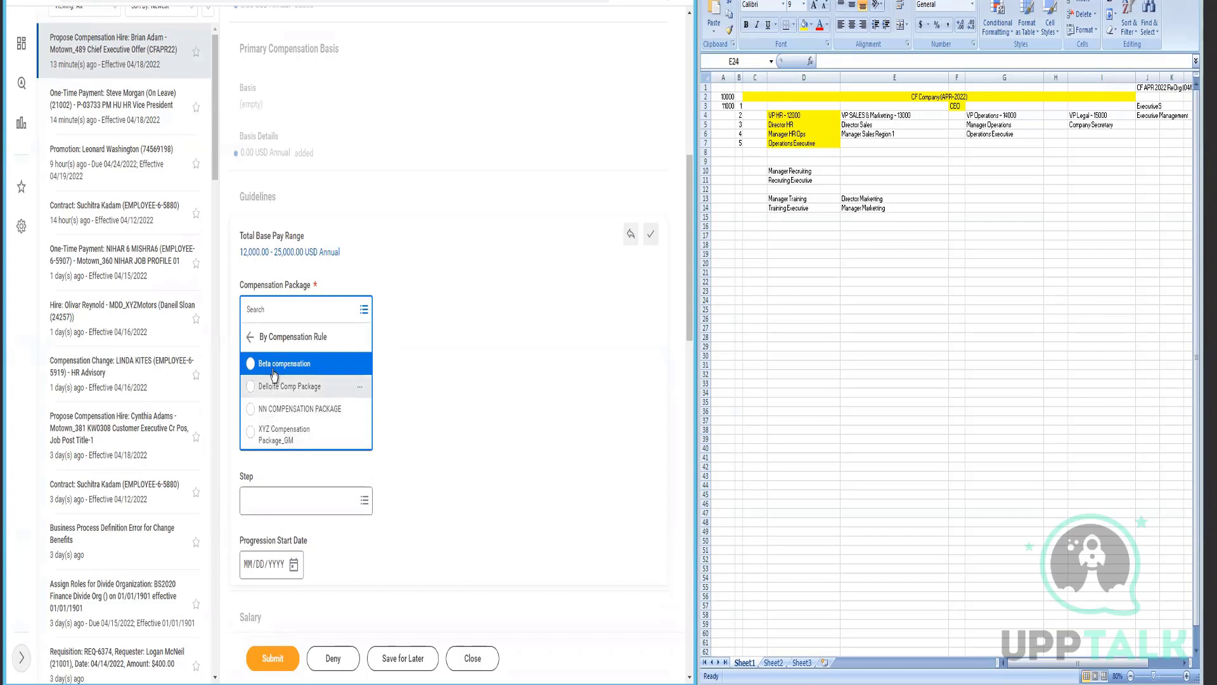
click(289, 445)
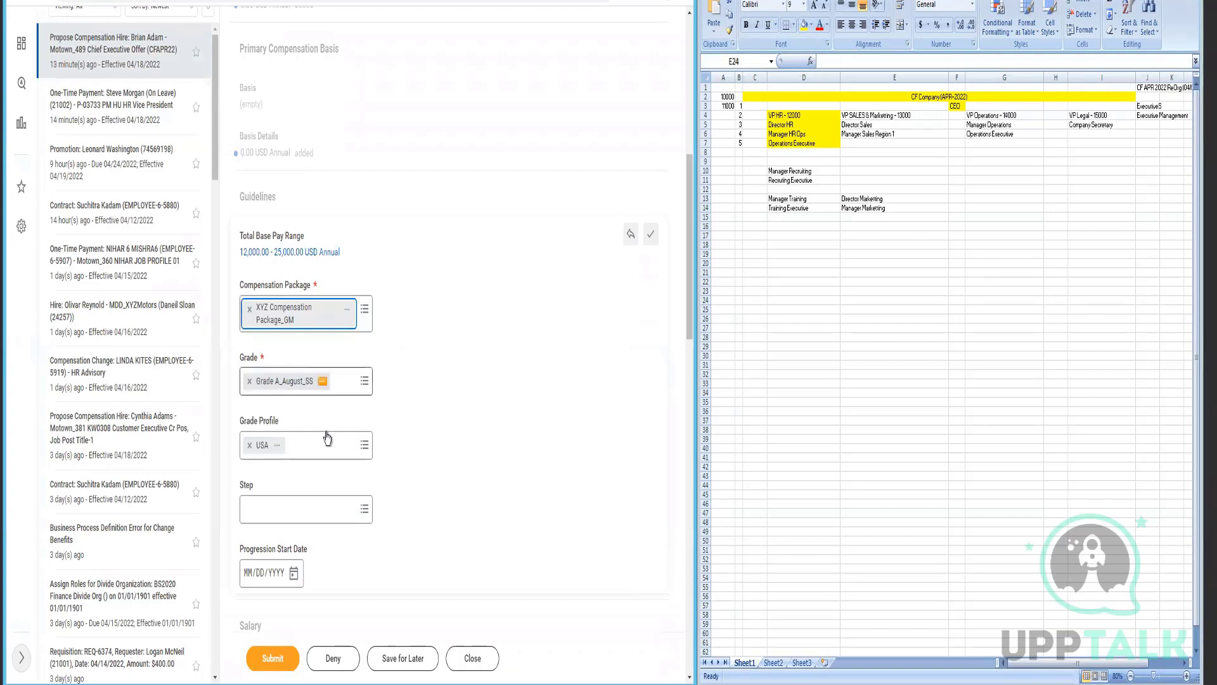
scroll(327, 438, down, 5)
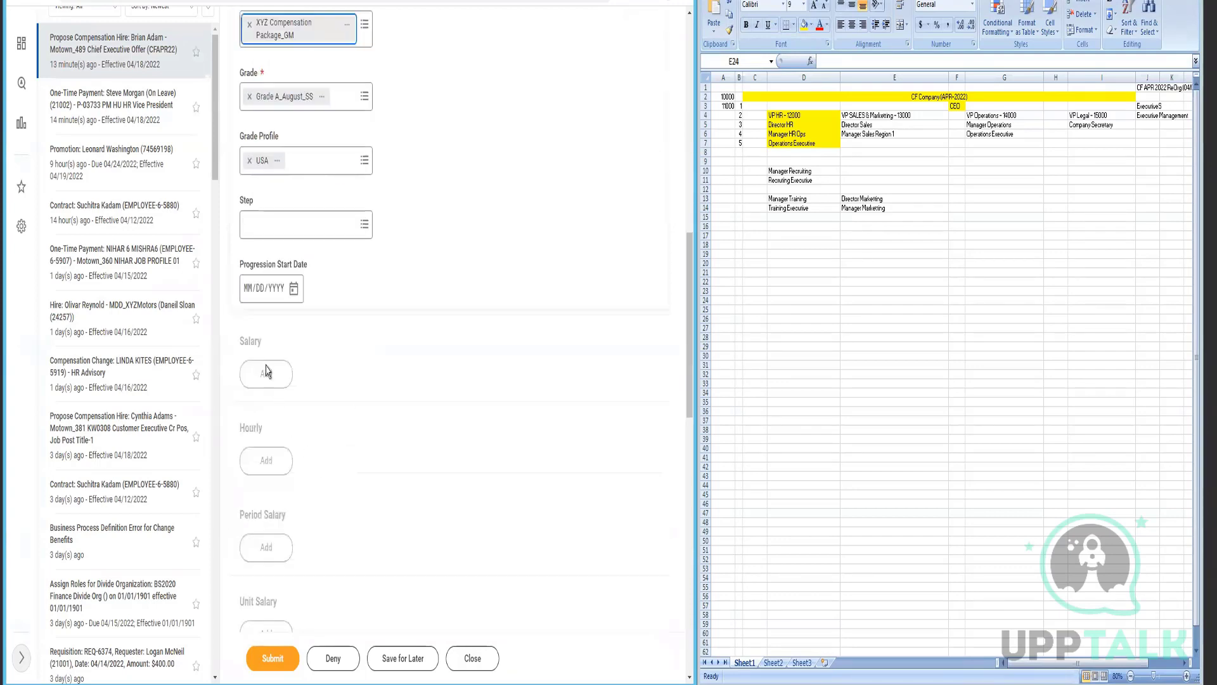
click(266, 372)
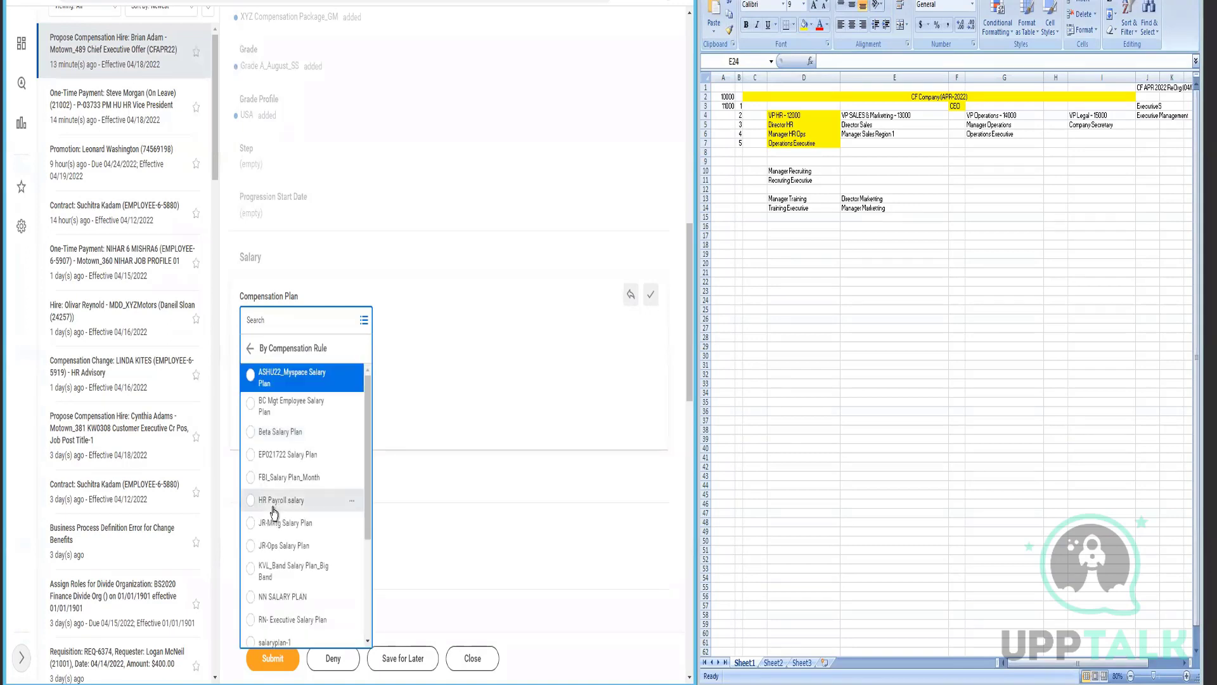
- Add an HR Payroll salary plan with an annual amount of 189,000.00 USD
click(274, 501)
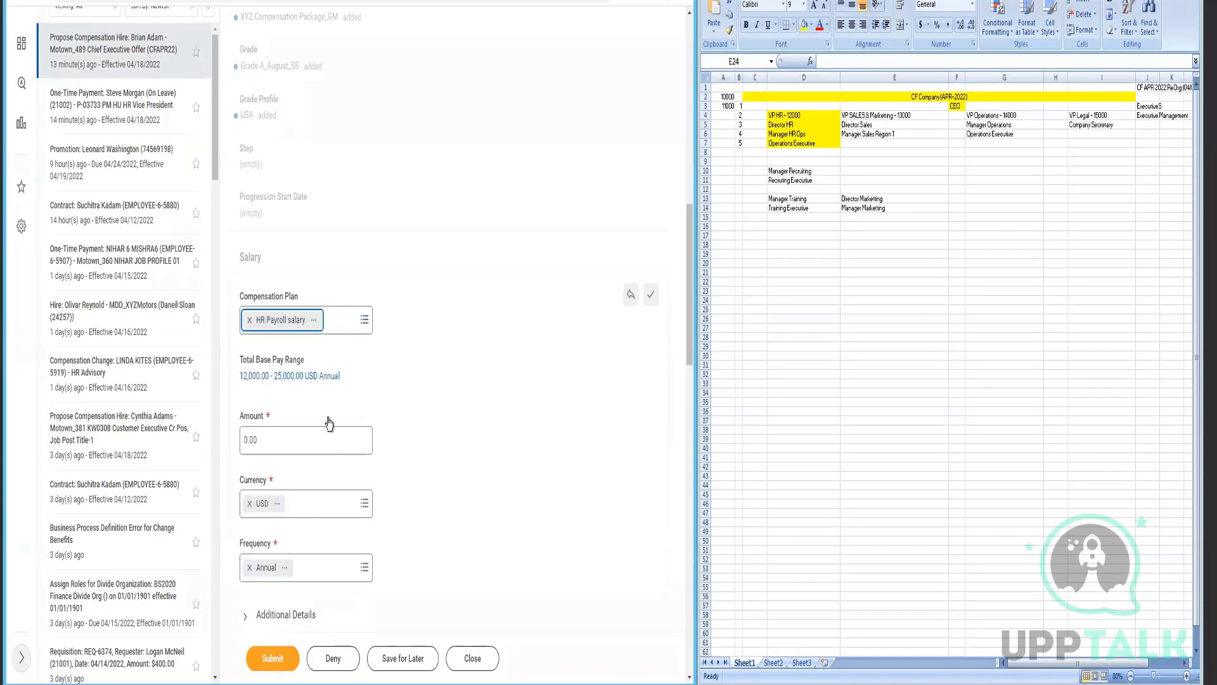
click(326, 442)
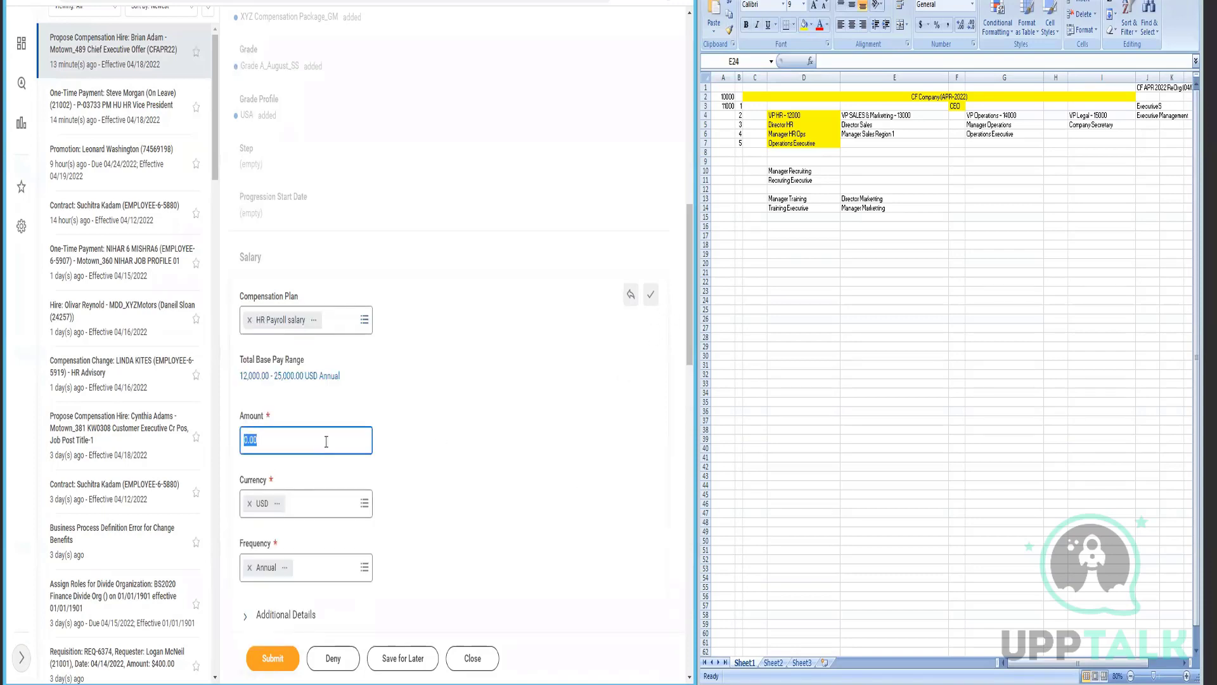
text(189,00)
click(264, 571)
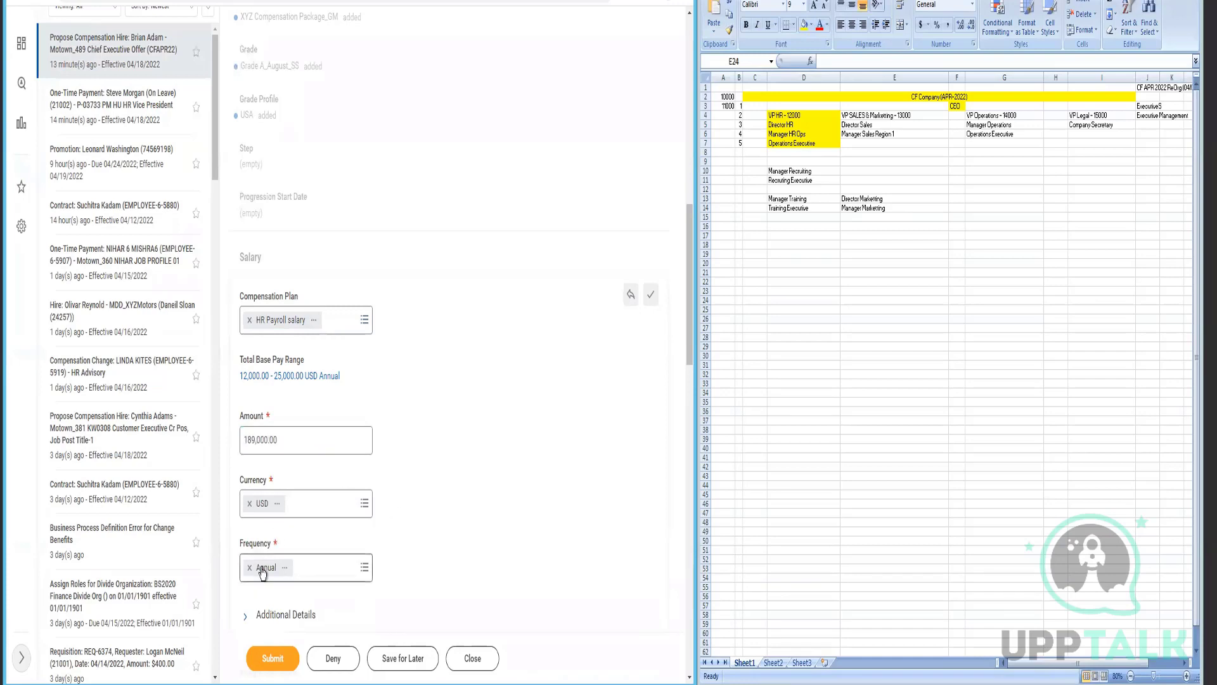
click(457, 486)
- Submit the Propose Compensation Hire proposal and view the submitted event's details
scroll(459, 484, down, 5)
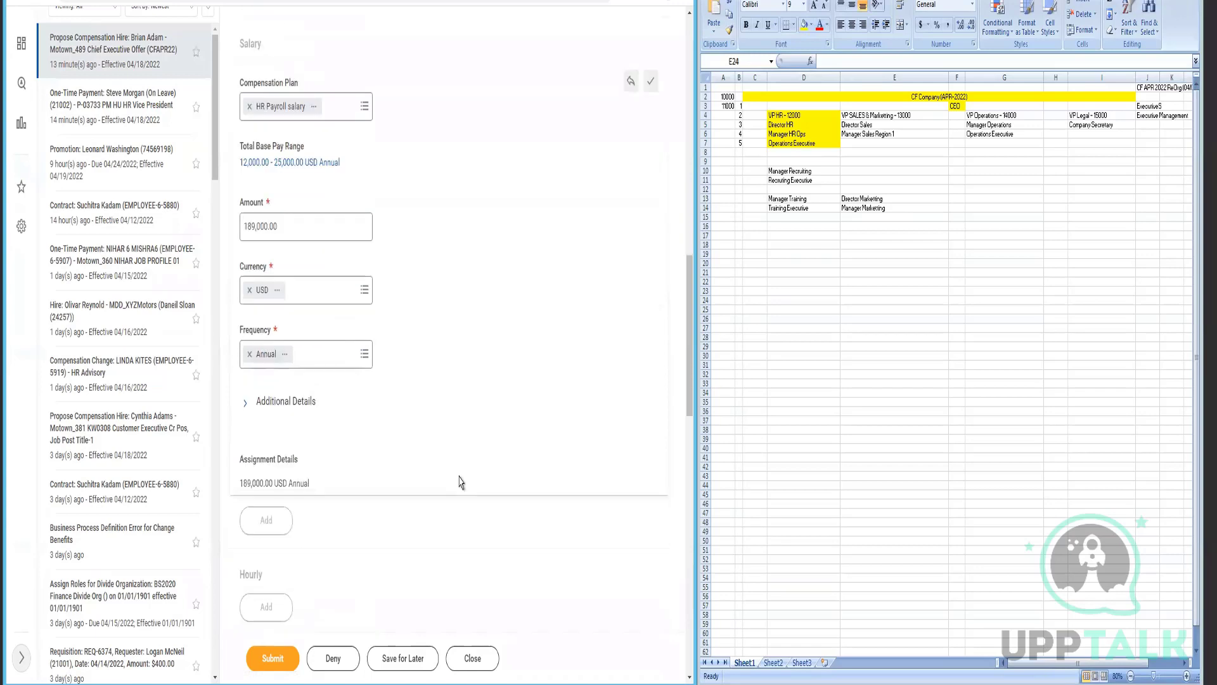
scroll(461, 480, down, 3)
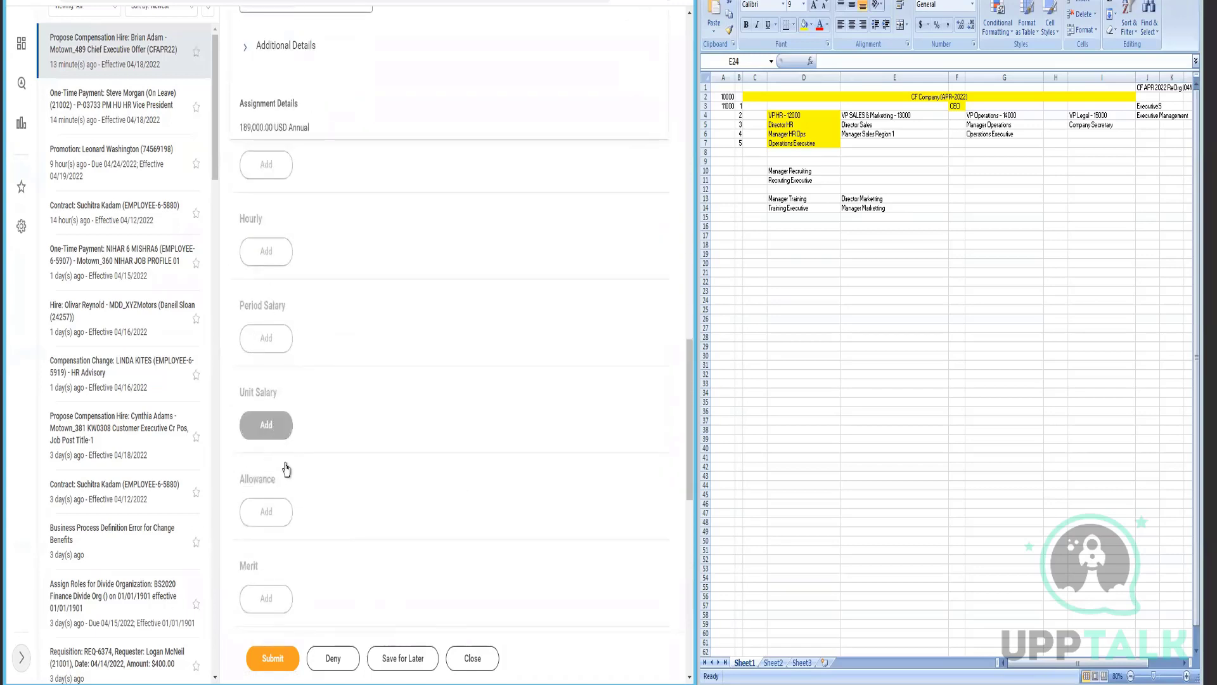
scroll(294, 533, down, 2)
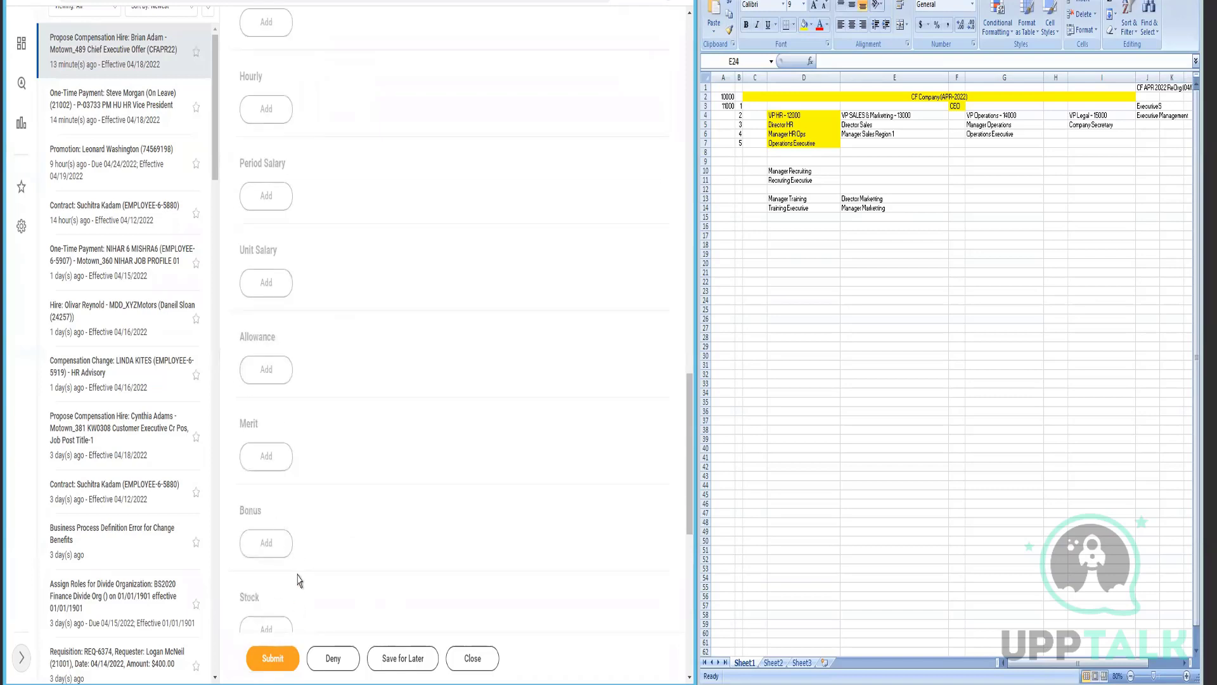
scroll(305, 580, down, 3)
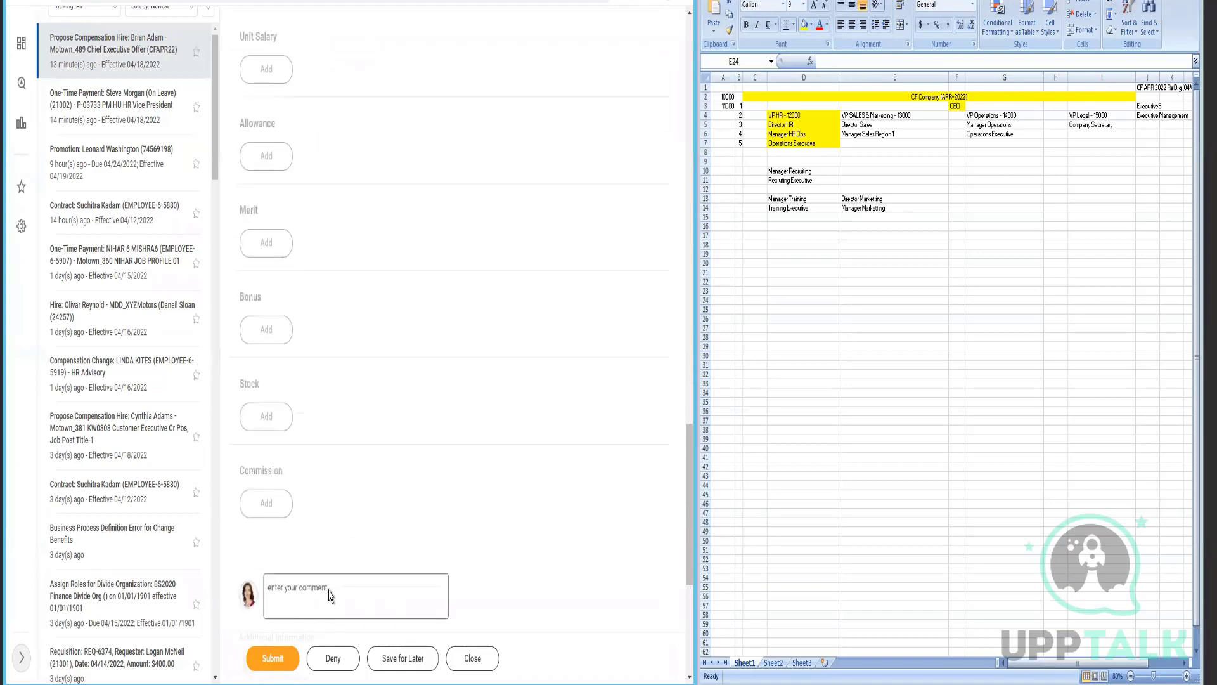
click(257, 667)
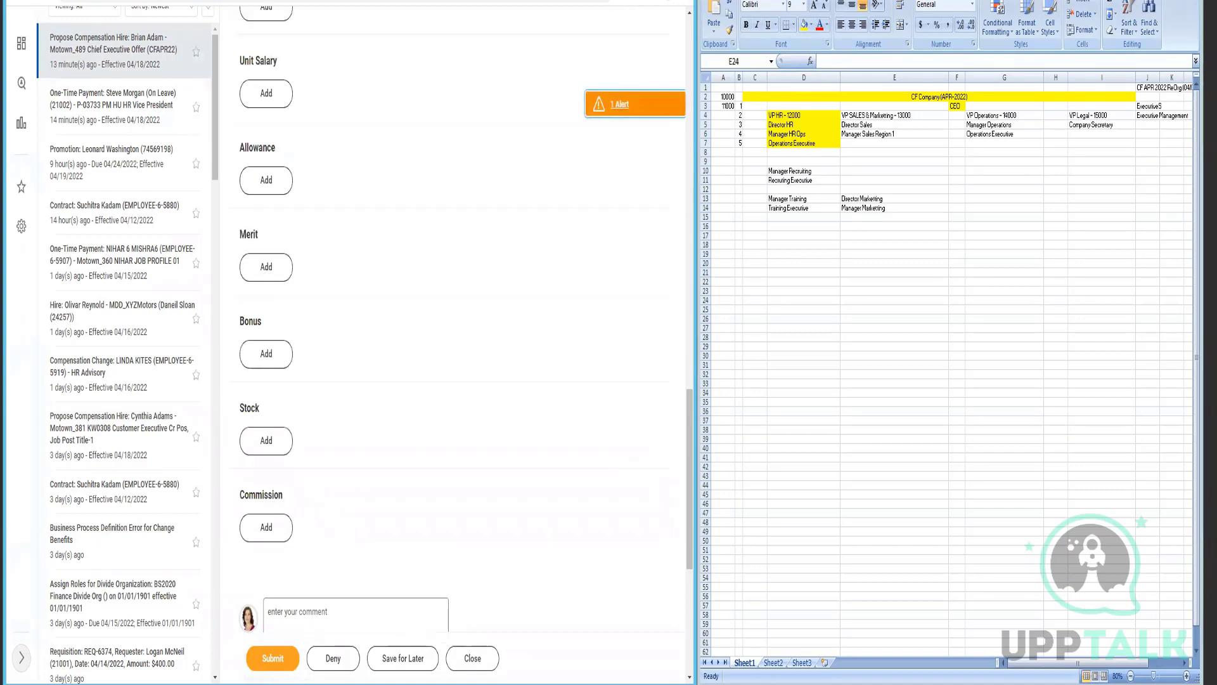
click(653, 1)
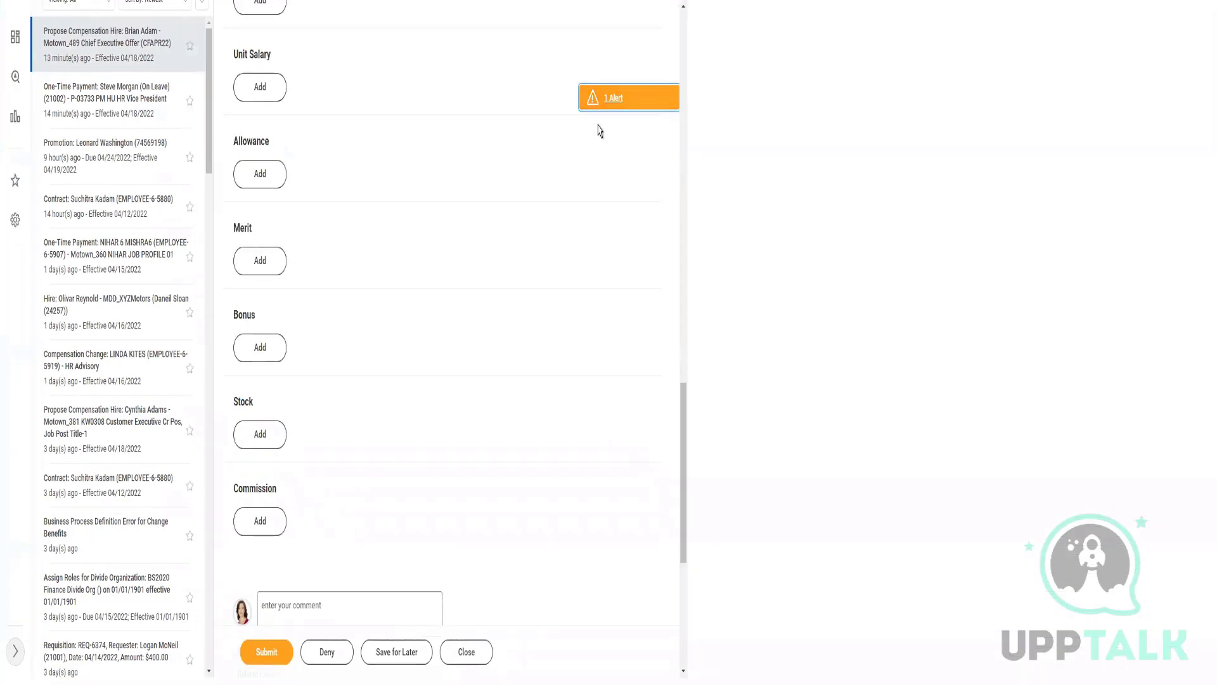
click(268, 674)
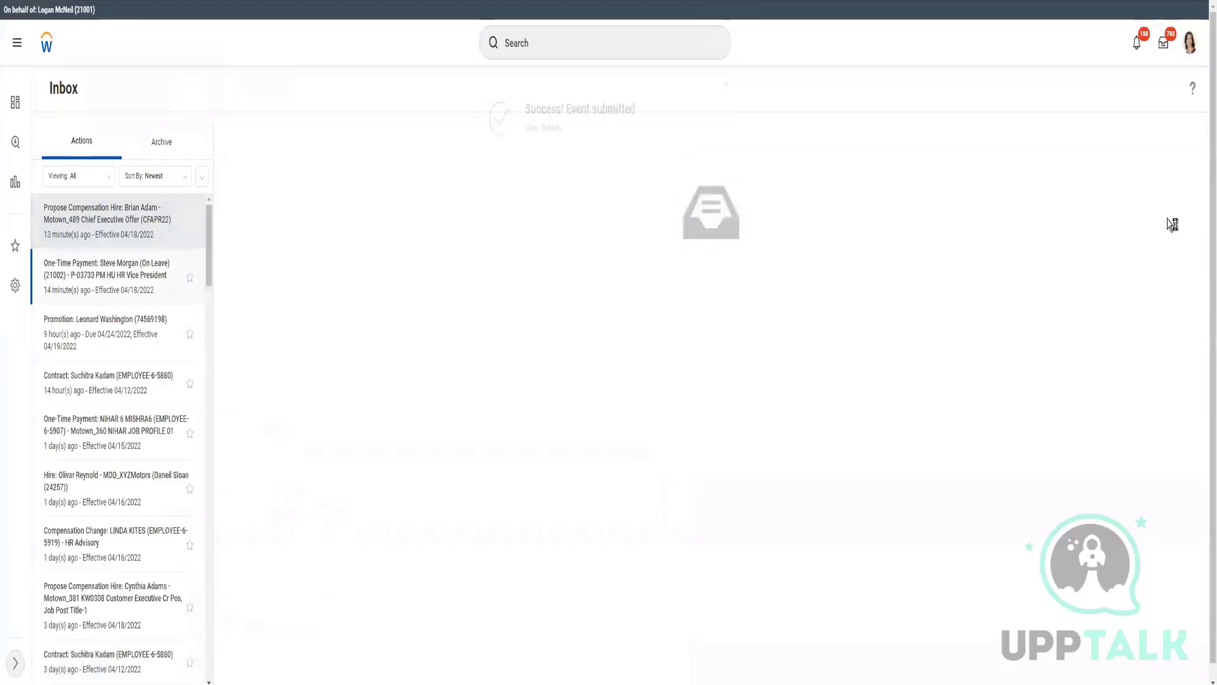
click(555, 128)
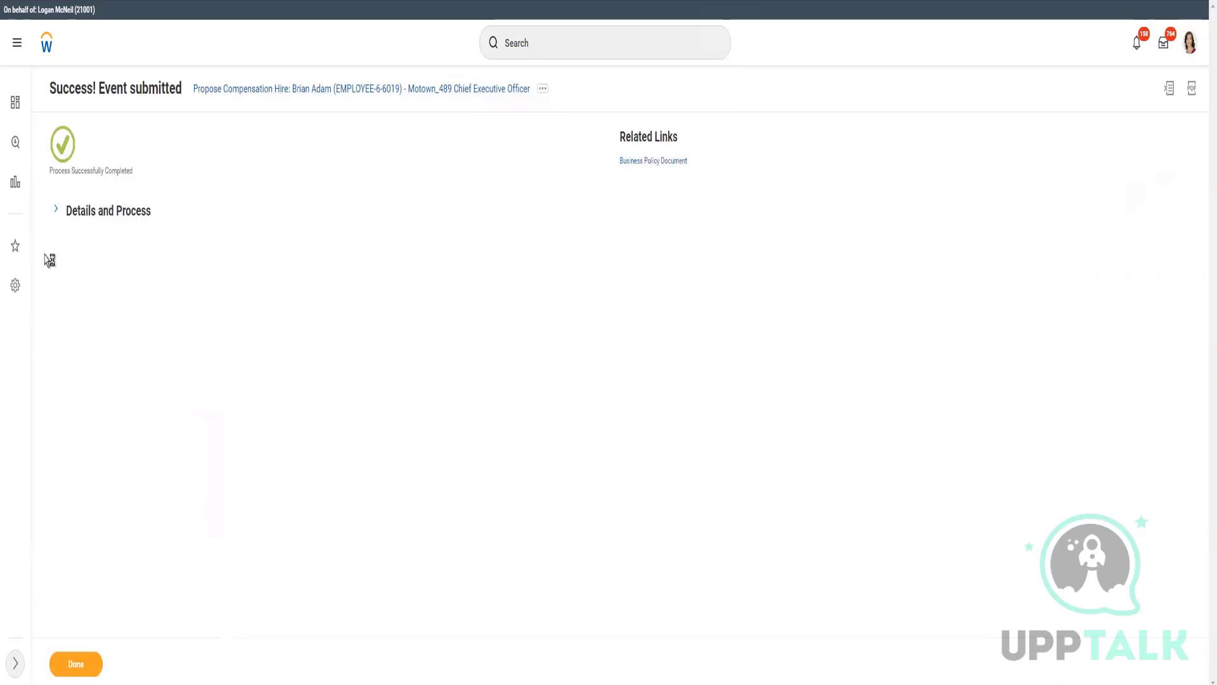
- Expand the event's Details and Process, then review the new hire's name and length of service
click(56, 211)
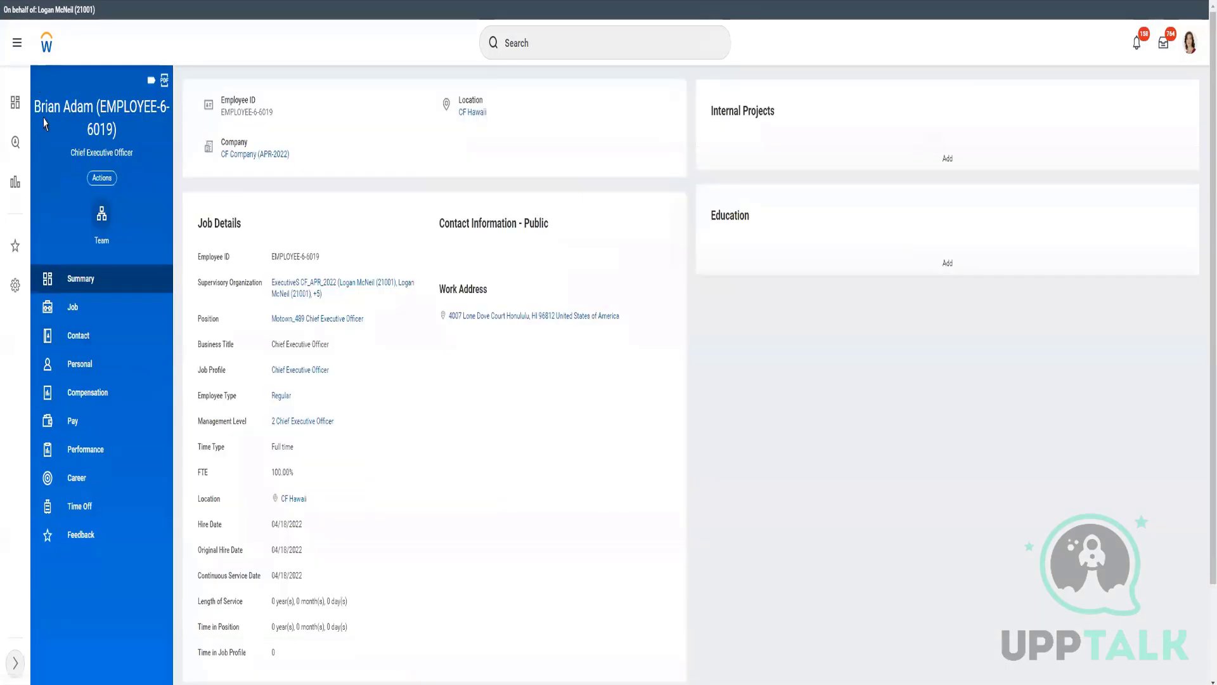
drag(36, 101, 85, 102)
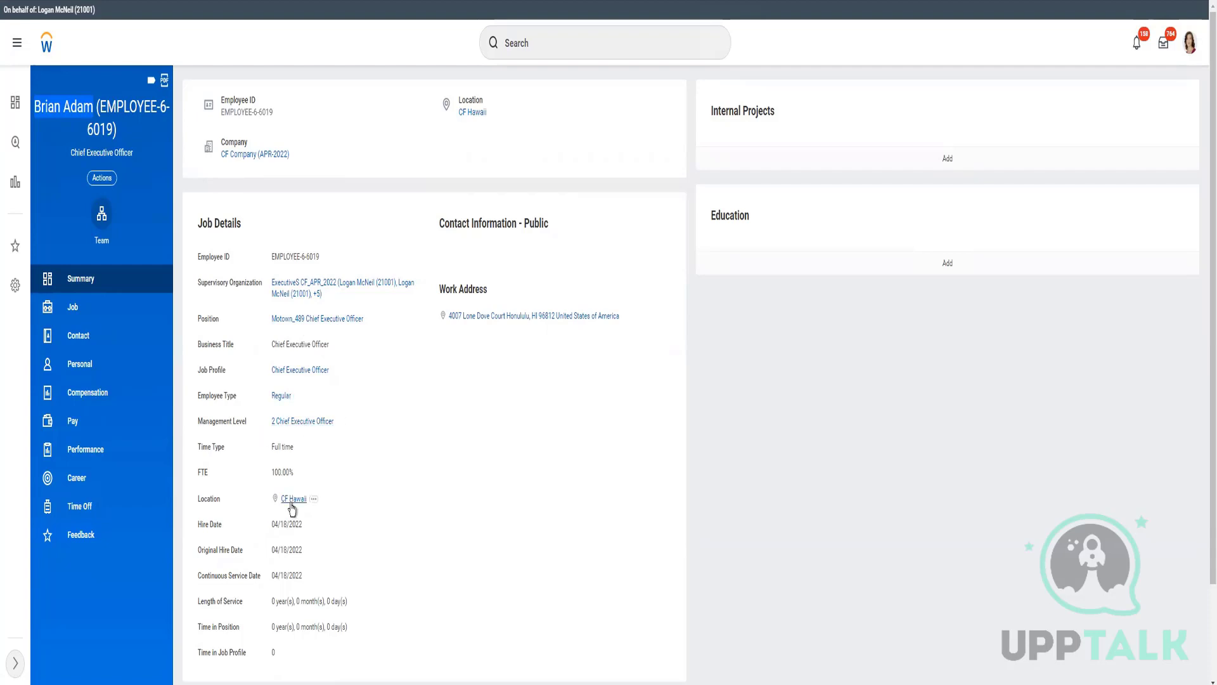
triple_click(270, 607)
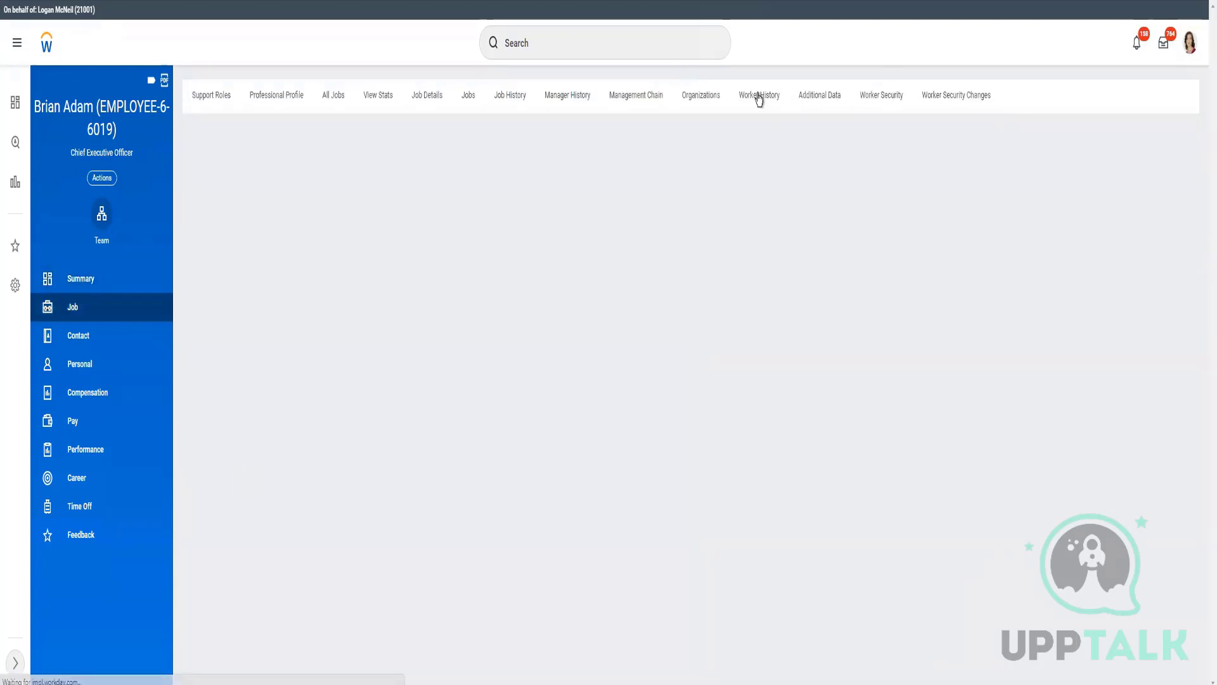
- Check both hire events as completed in Worker History, then open the worker's detailed Compensation view
click(760, 96)
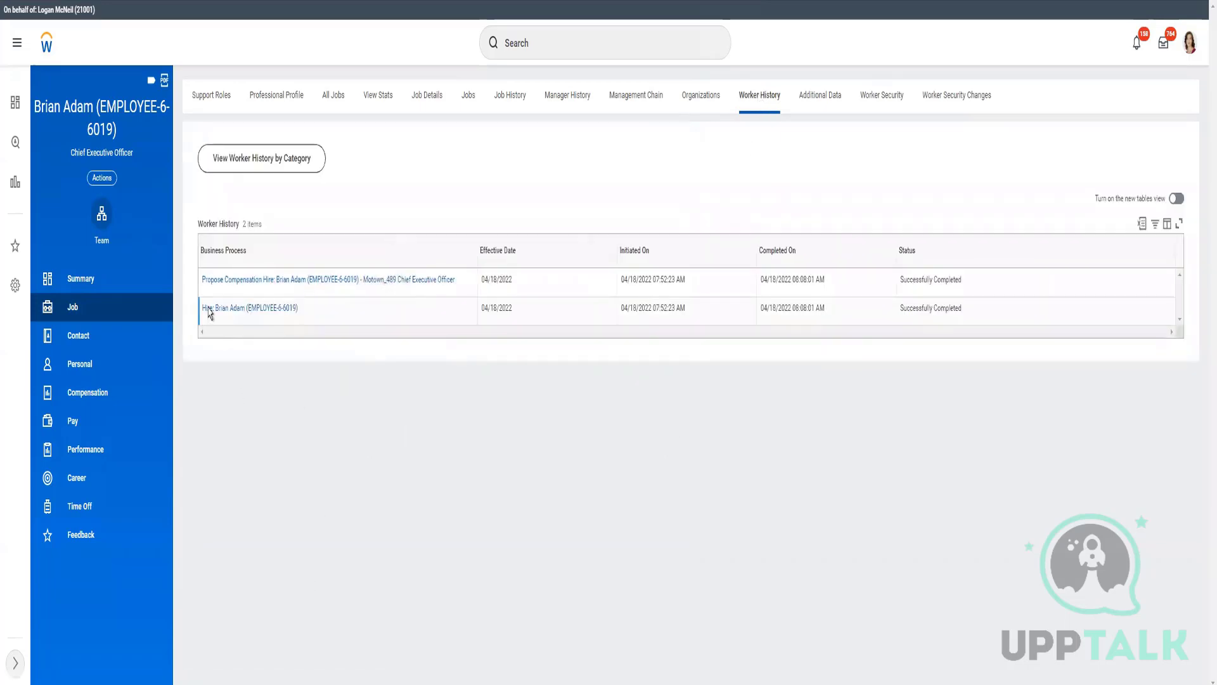
mouse_move(301, 313)
click(88, 392)
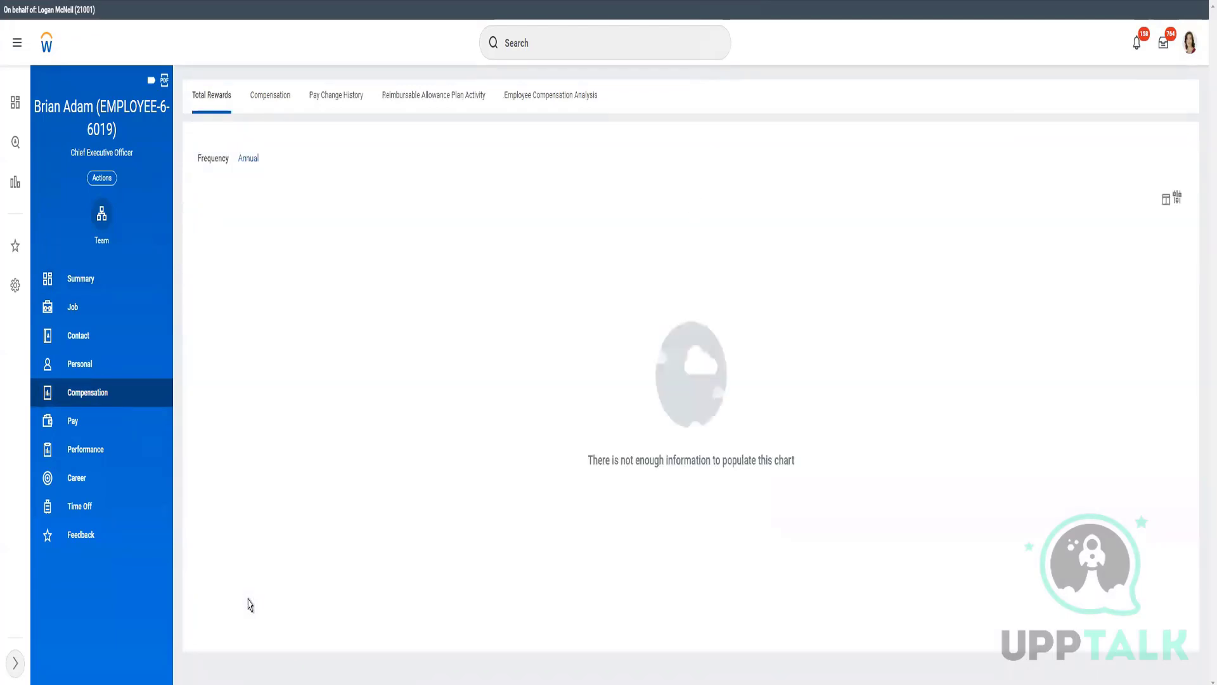
click(270, 95)
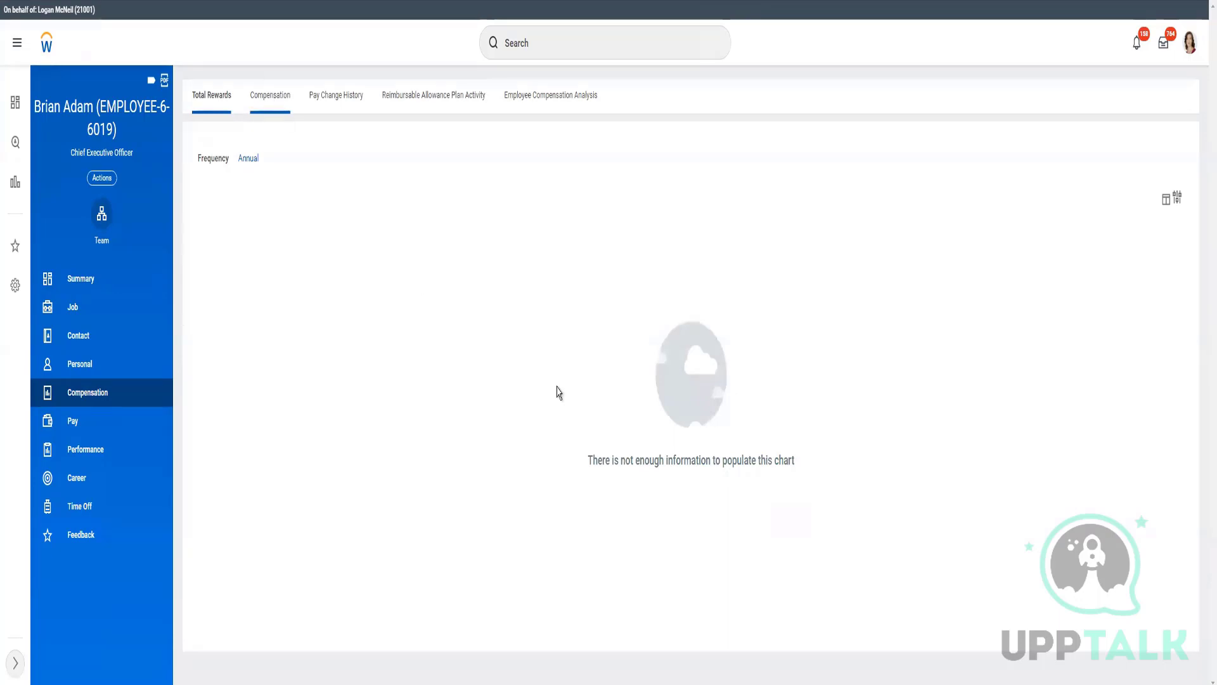